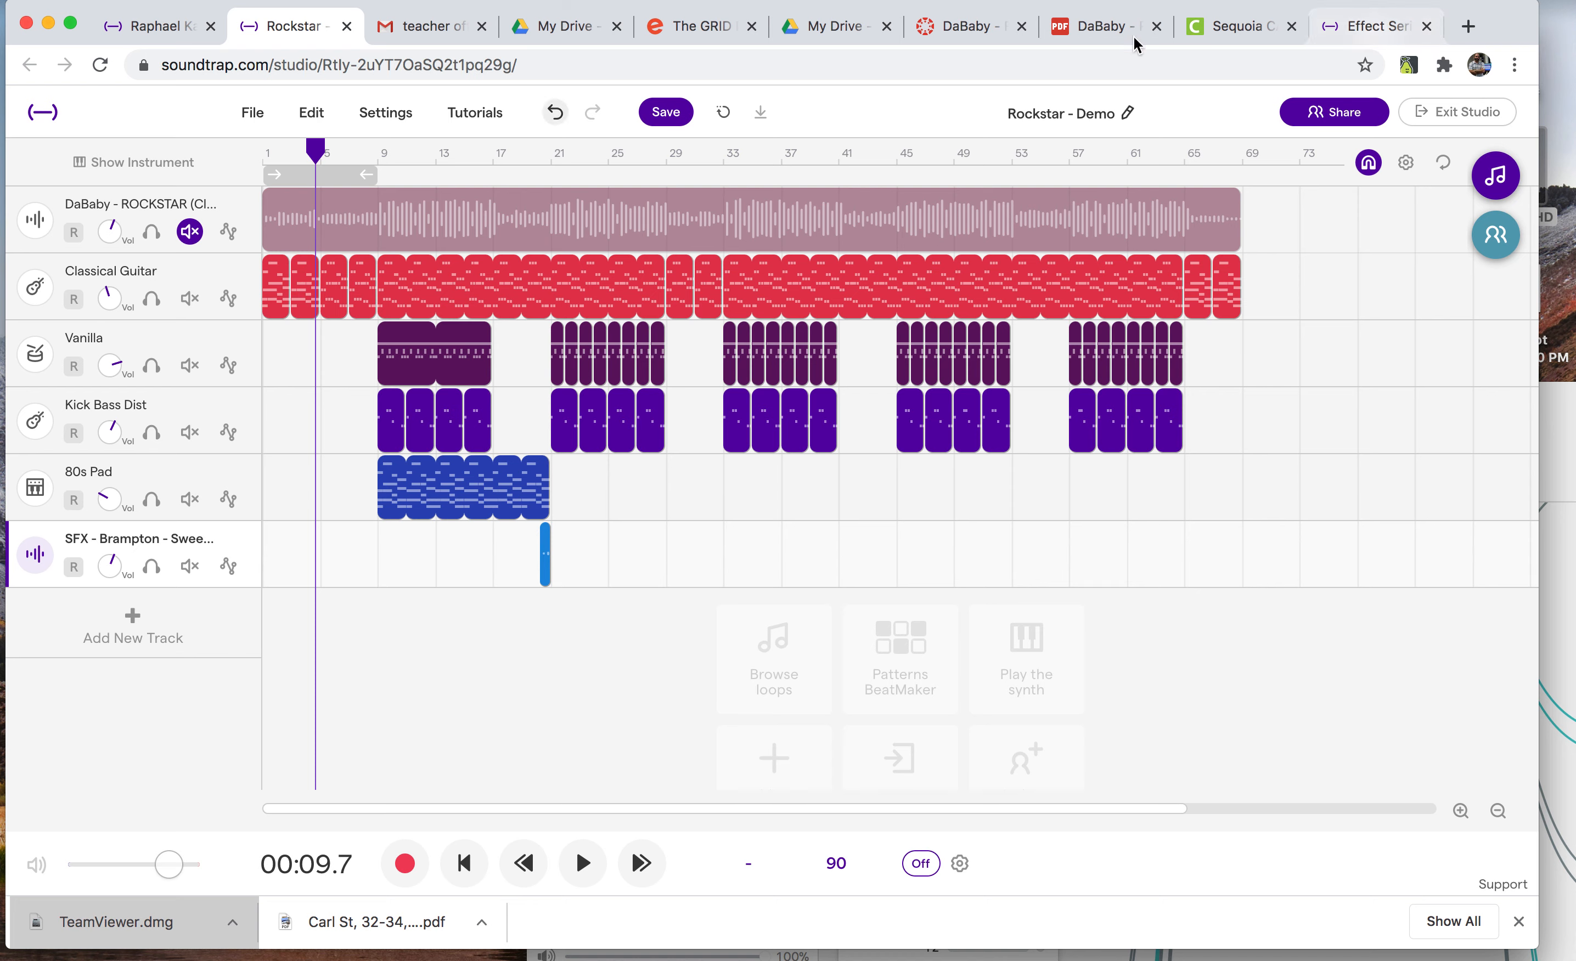
Examine the song's arrangement of guitar, drum, bass and pad clips across the timeline, up close and as a whole
mouse_move(430, 296)
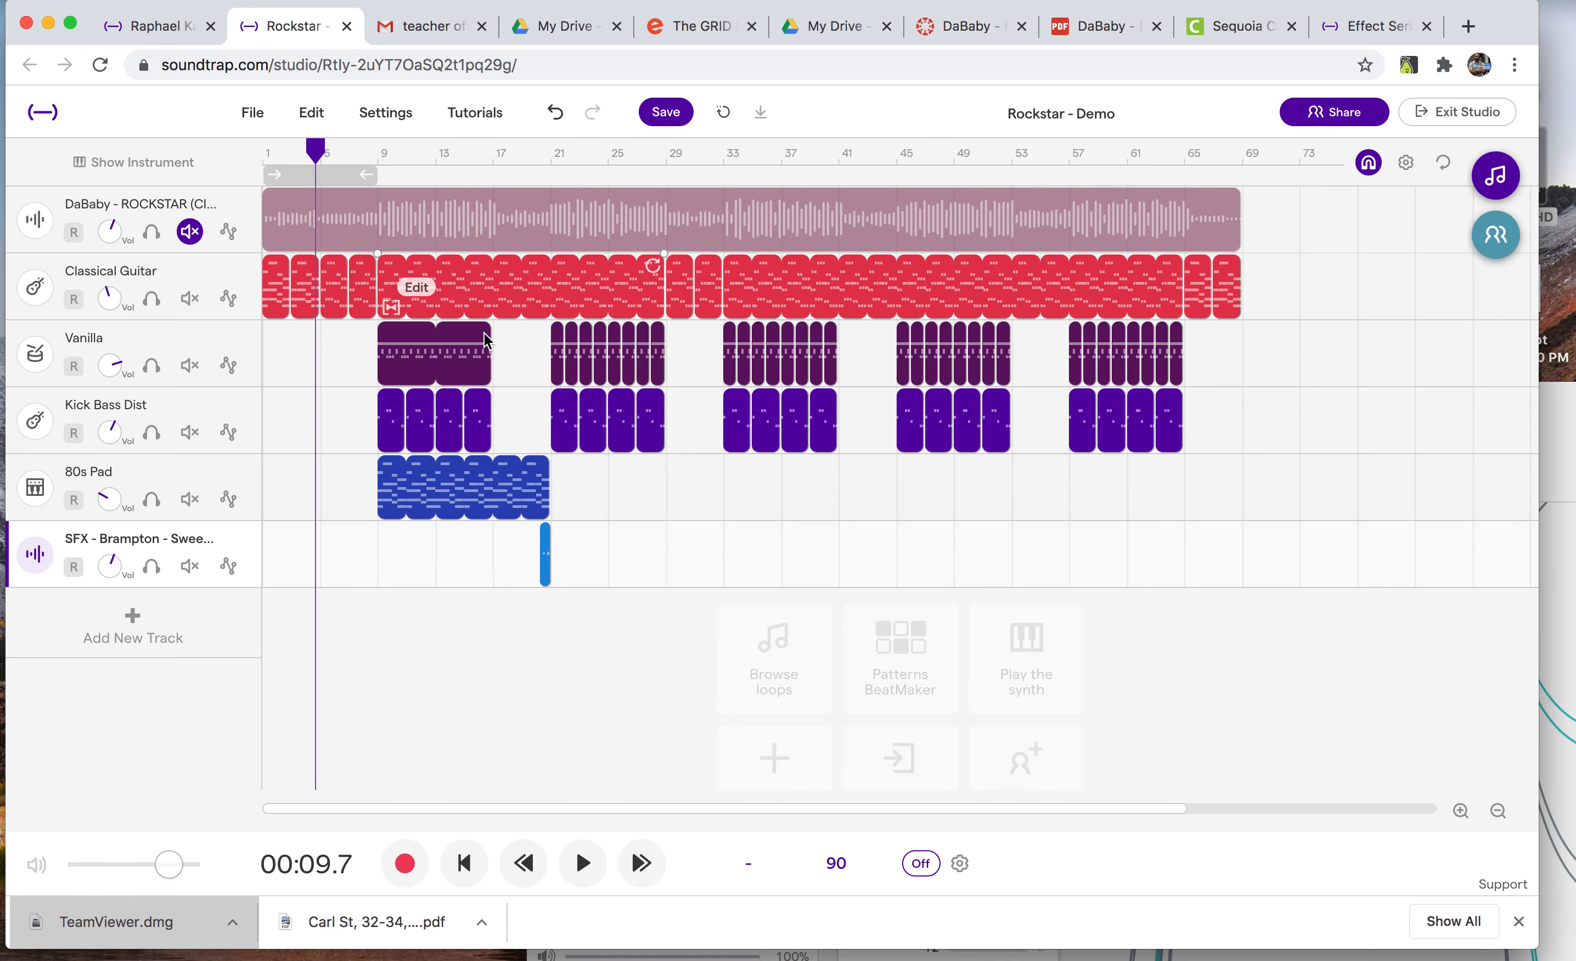
left_click(1461, 810)
left_click(1461, 810)
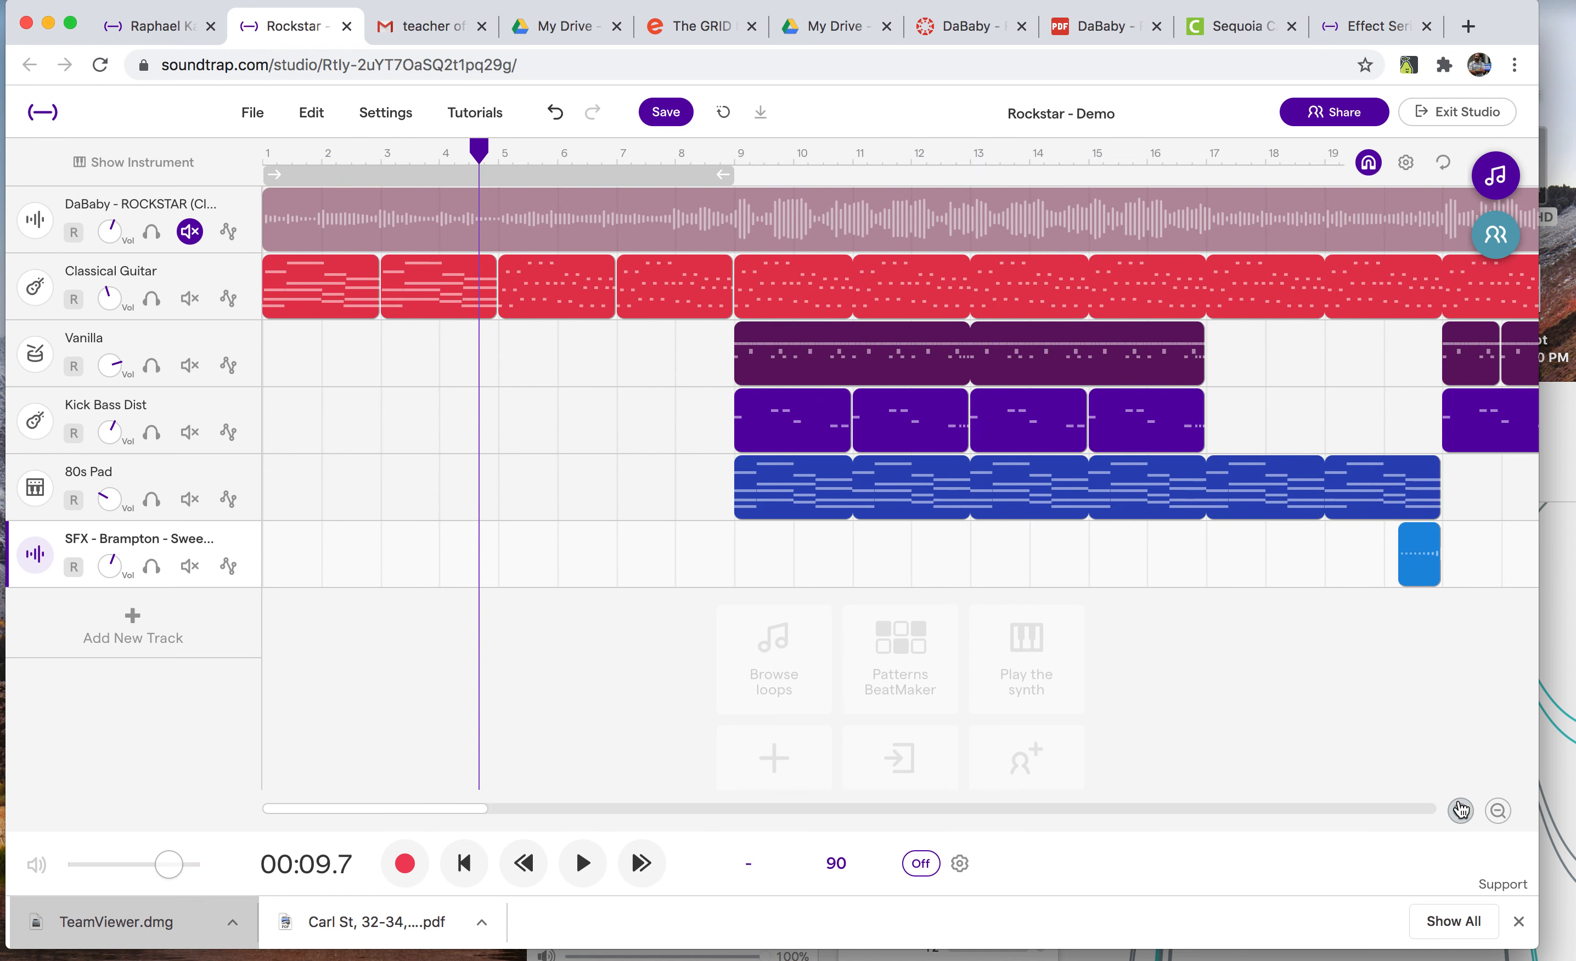
mouse_move(362, 317)
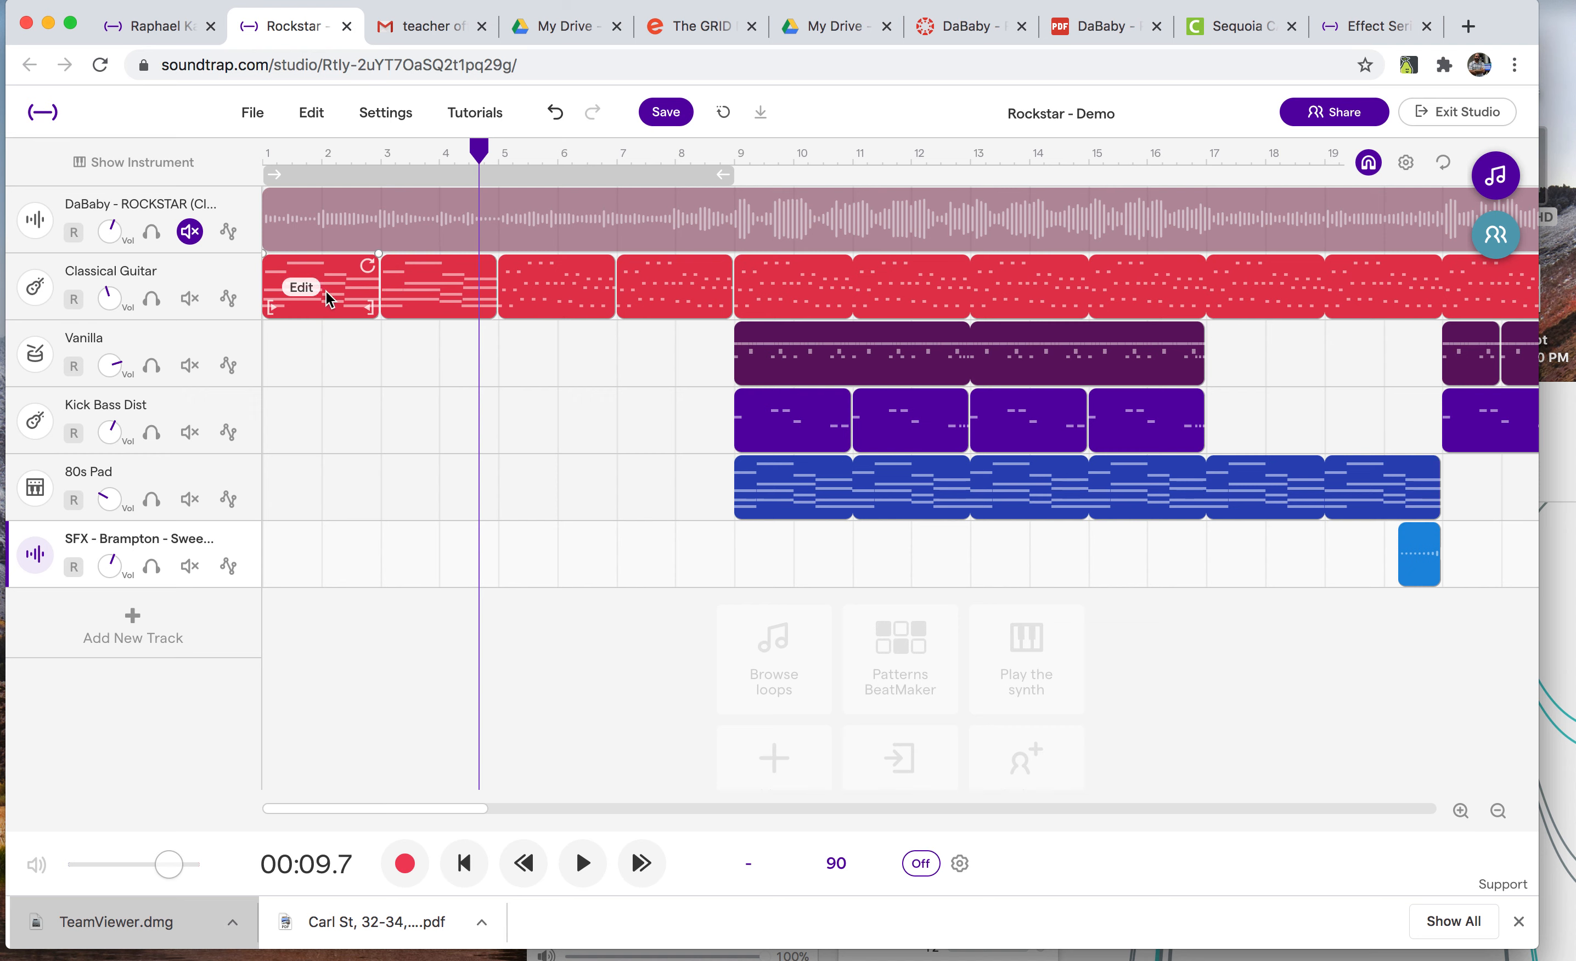
scroll(527, 369, "right", 10)
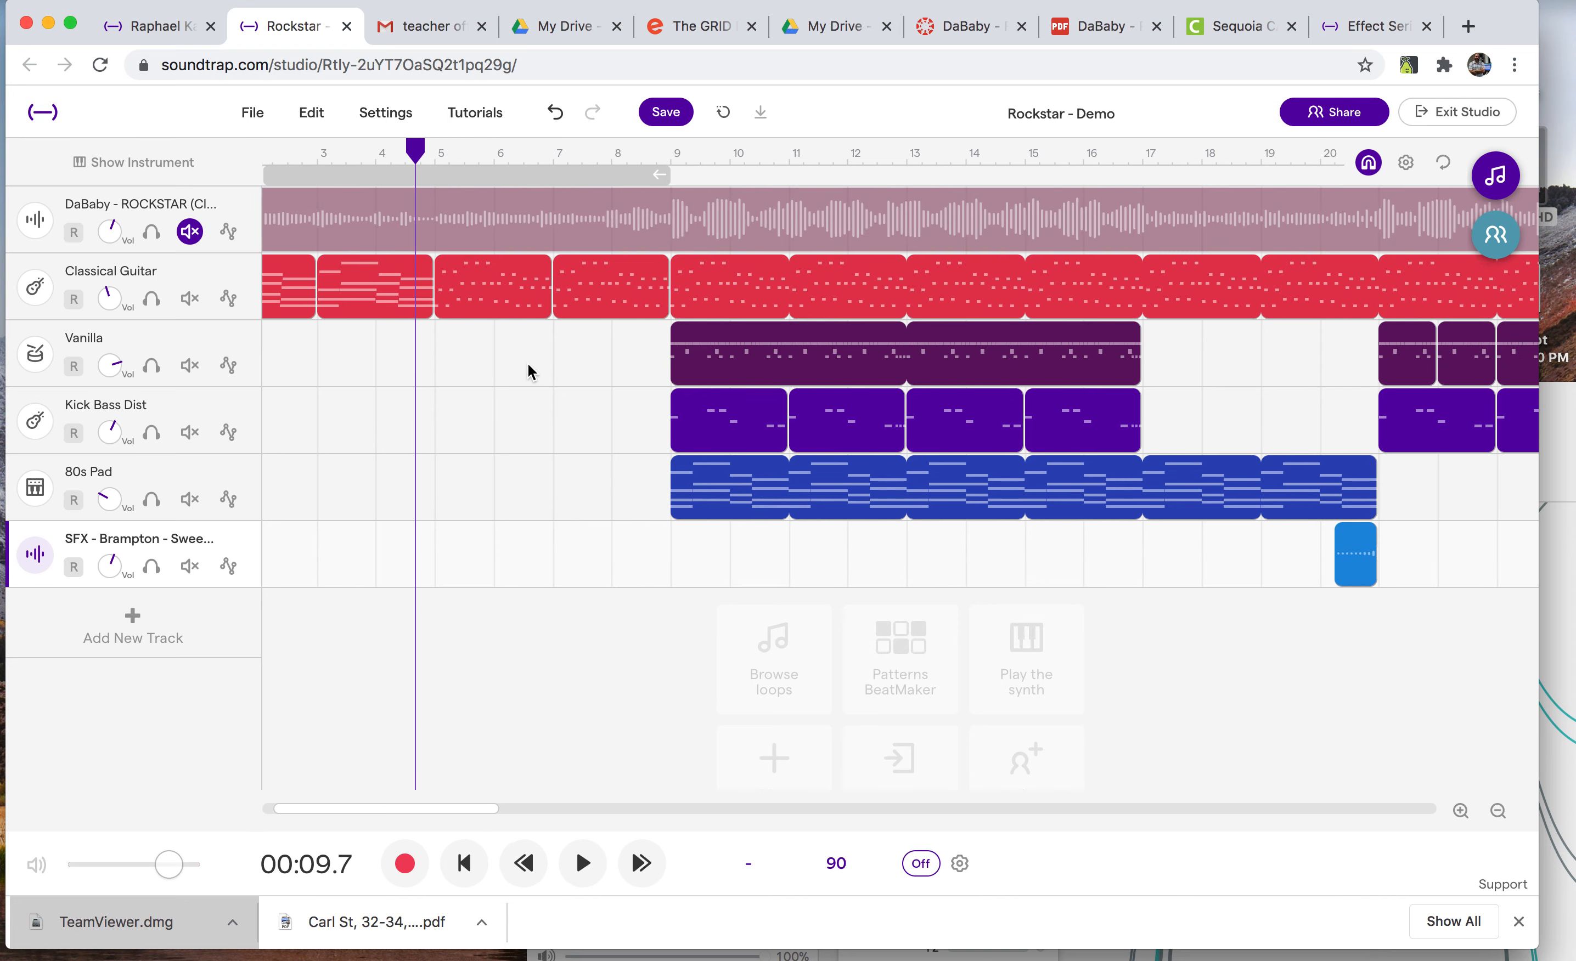
scroll(528, 371, "right", 2)
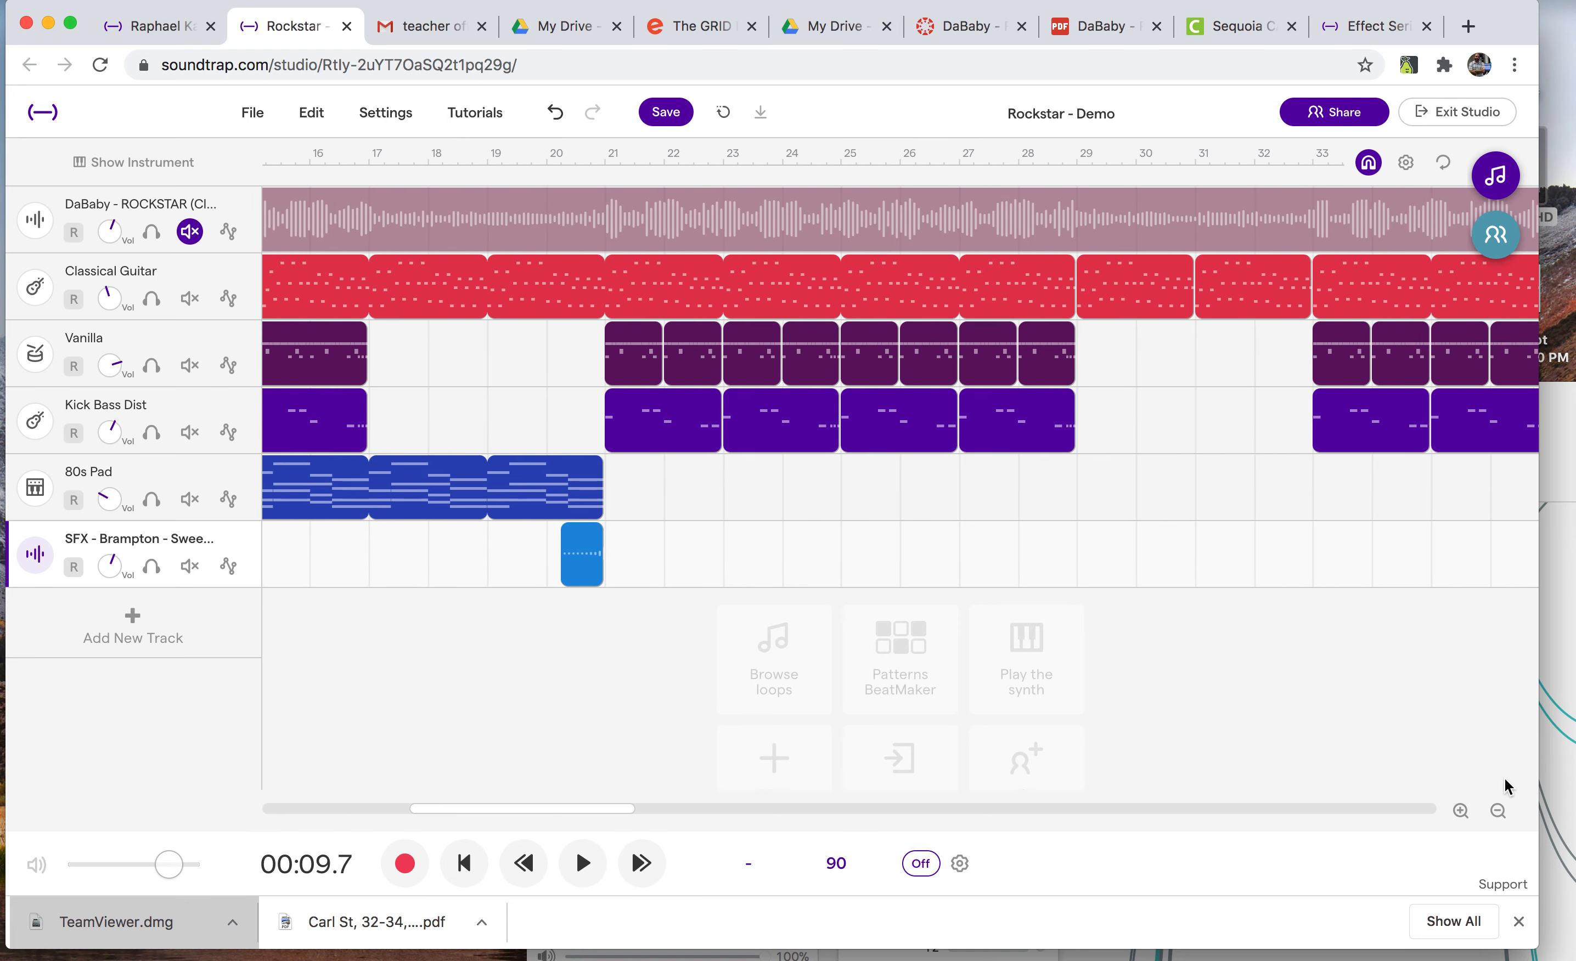
left_click(1499, 811)
left_click(1498, 811)
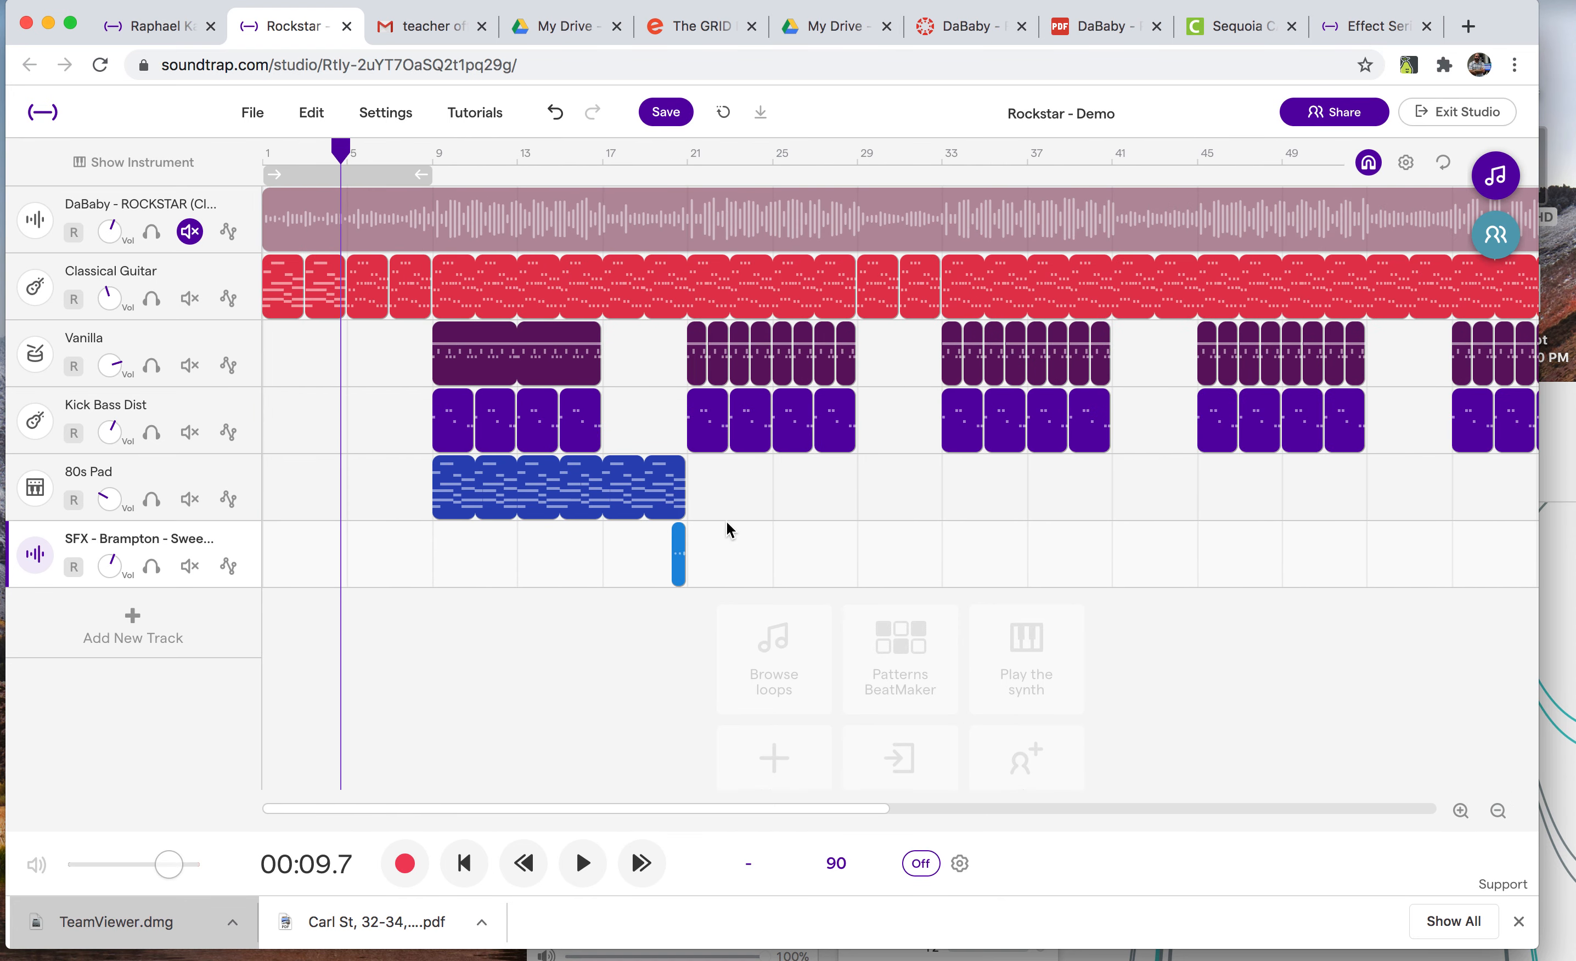
left_click(415, 460)
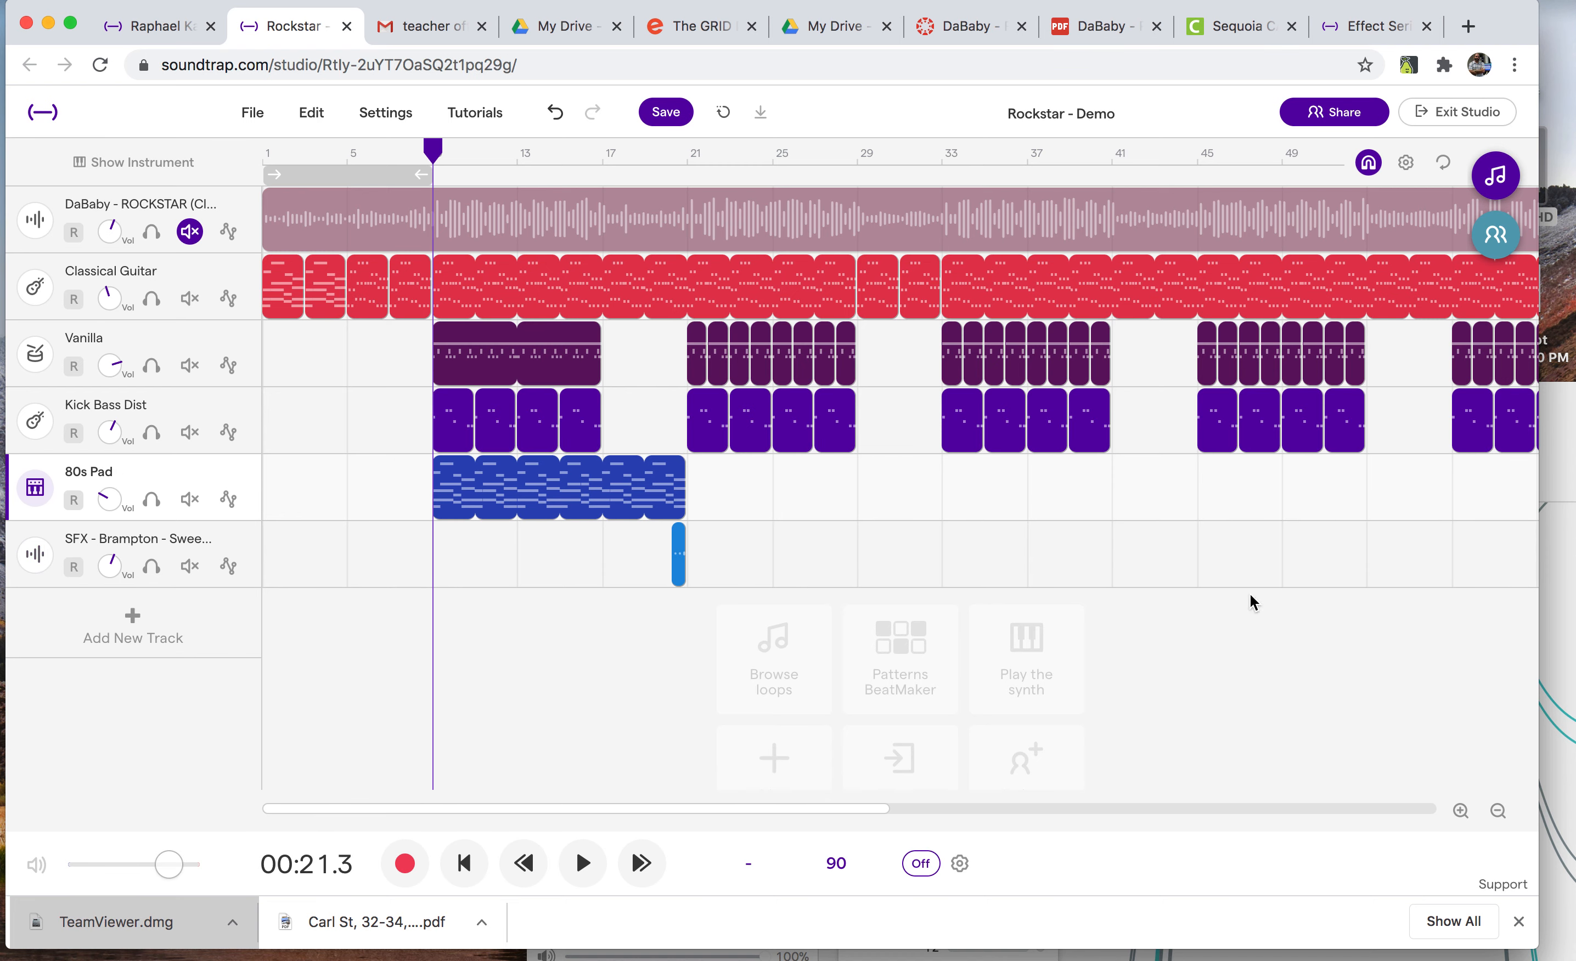
left_click(1500, 813)
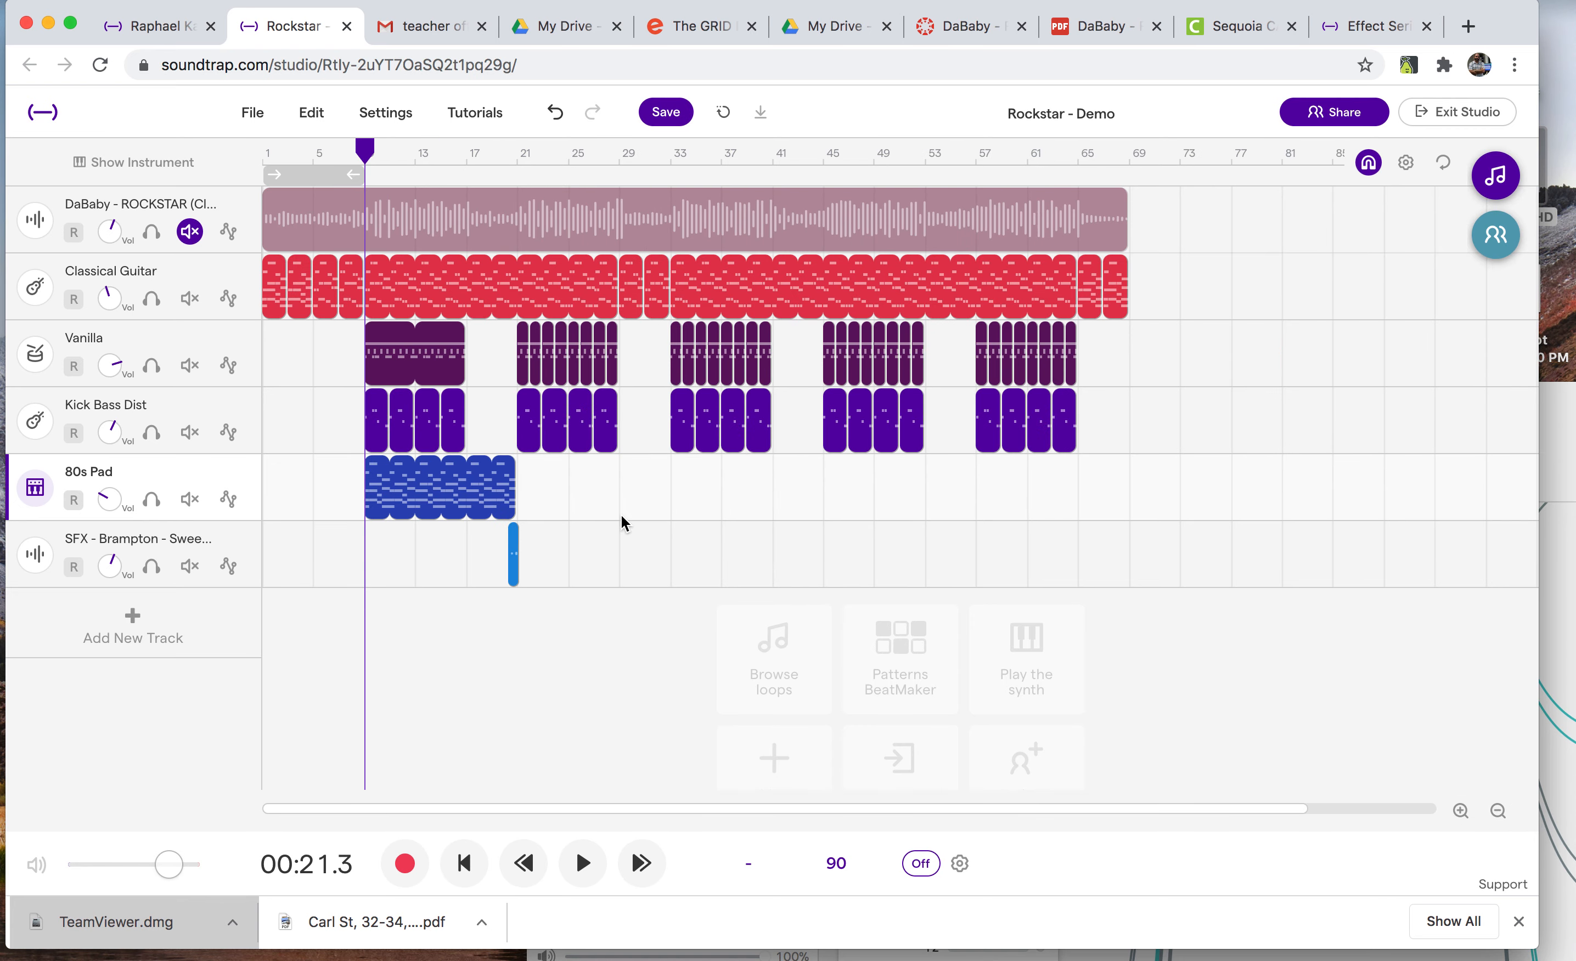
Place the playhead at bar 29 and add a new Drum & beats track, returning to the arrangement
left_click(622, 151)
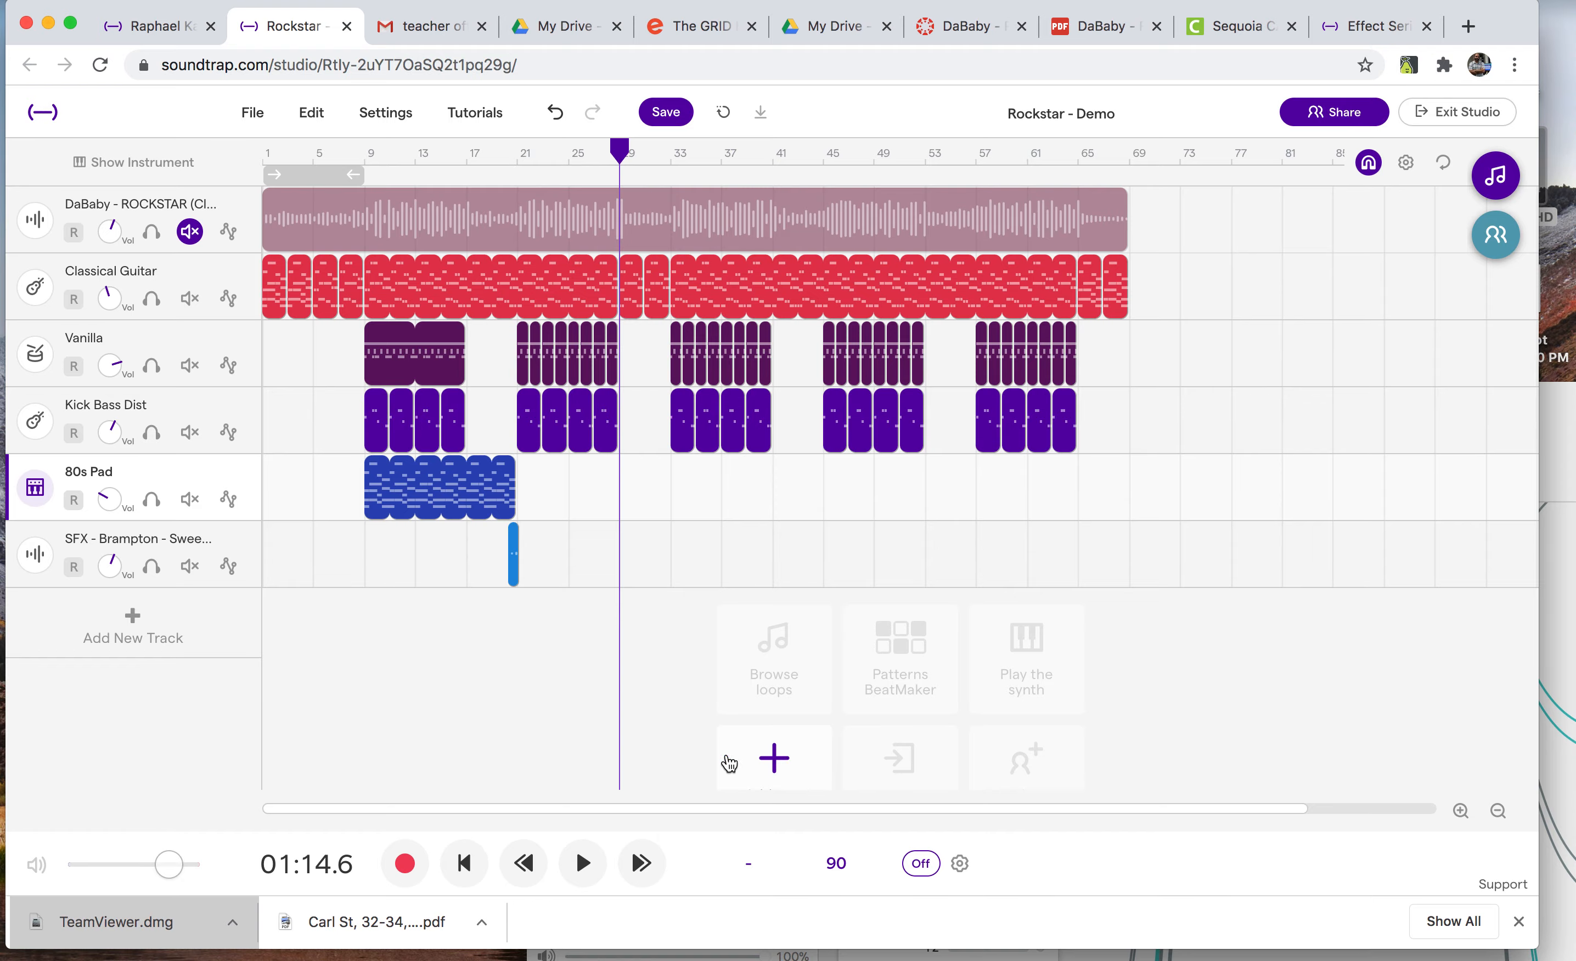
left_click(130, 631)
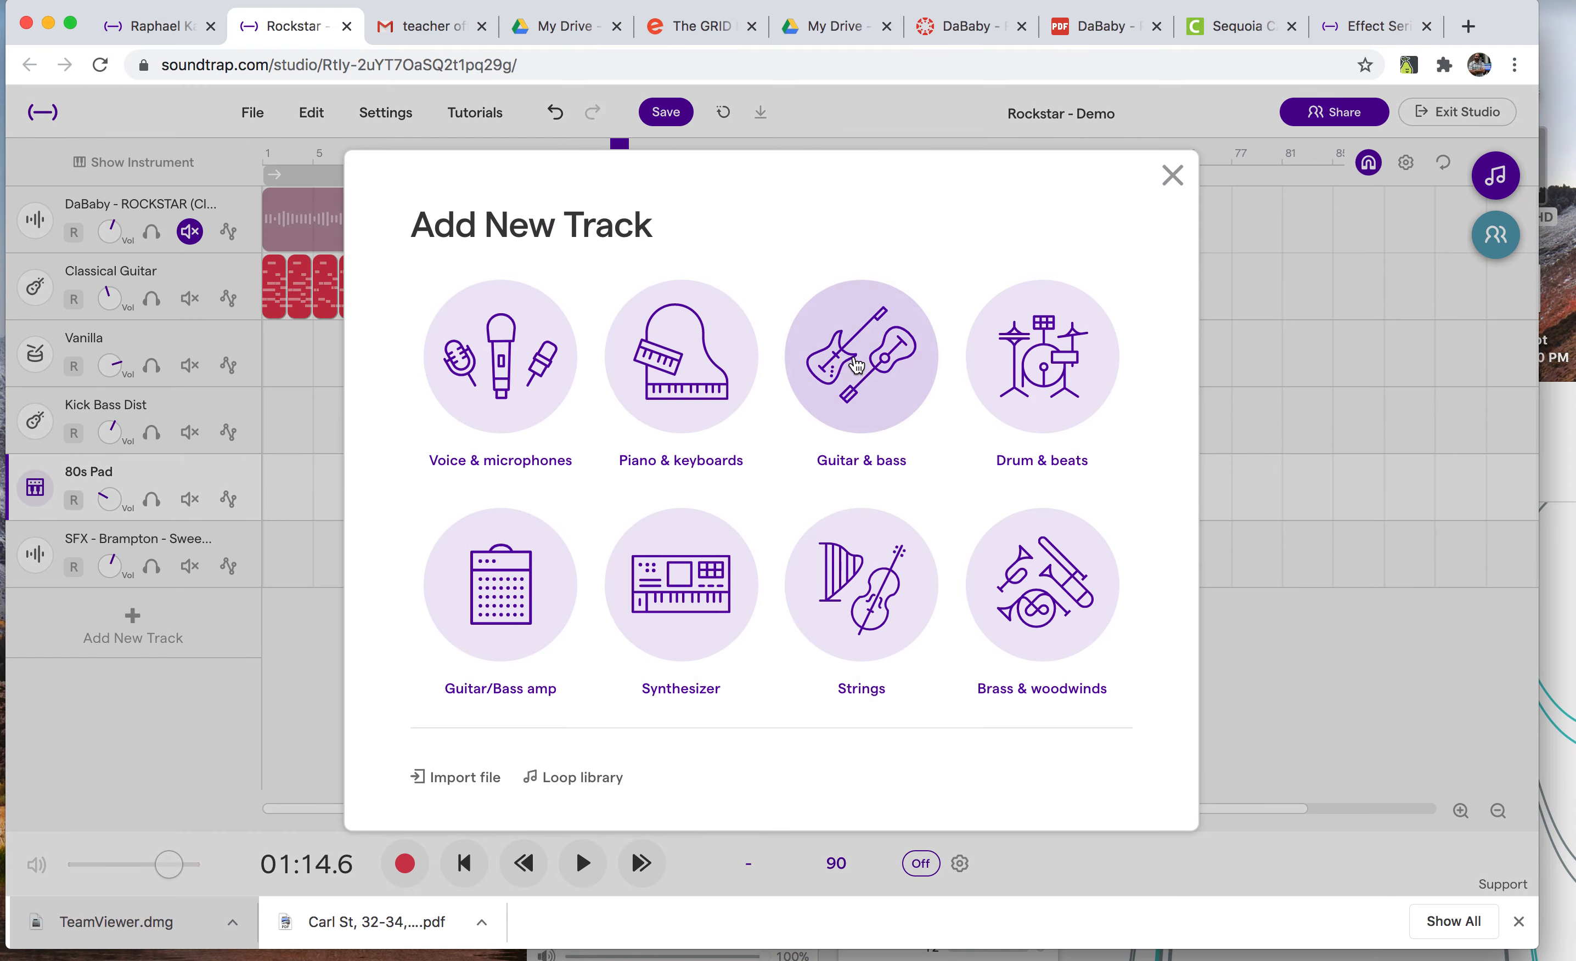
left_click(1056, 367)
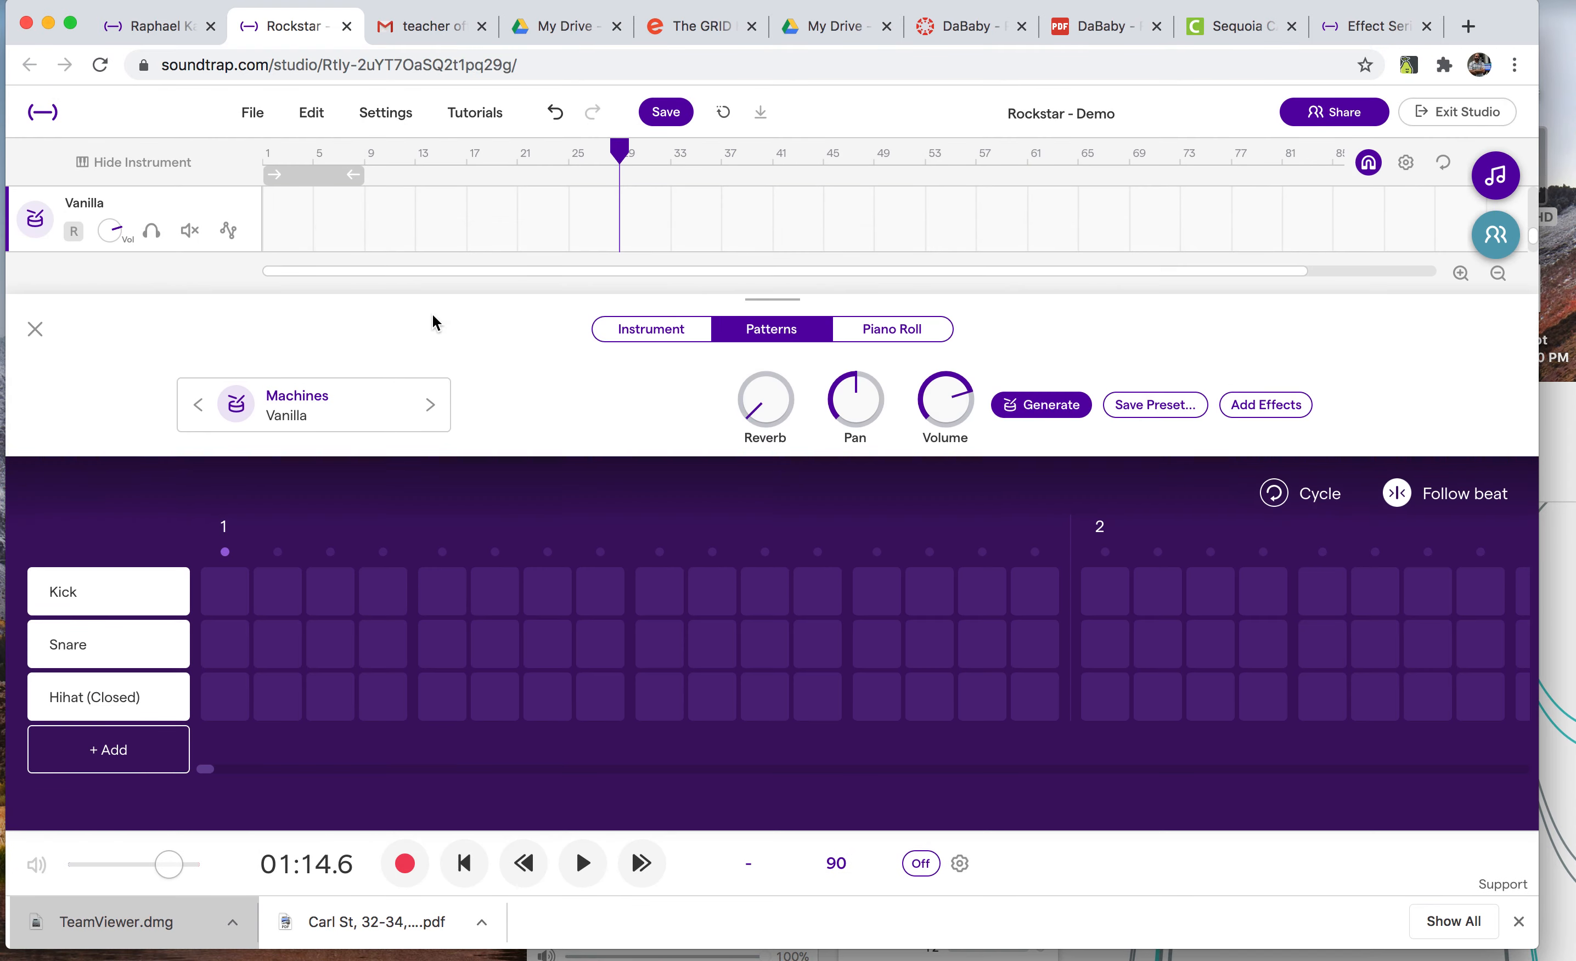
left_click(35, 329)
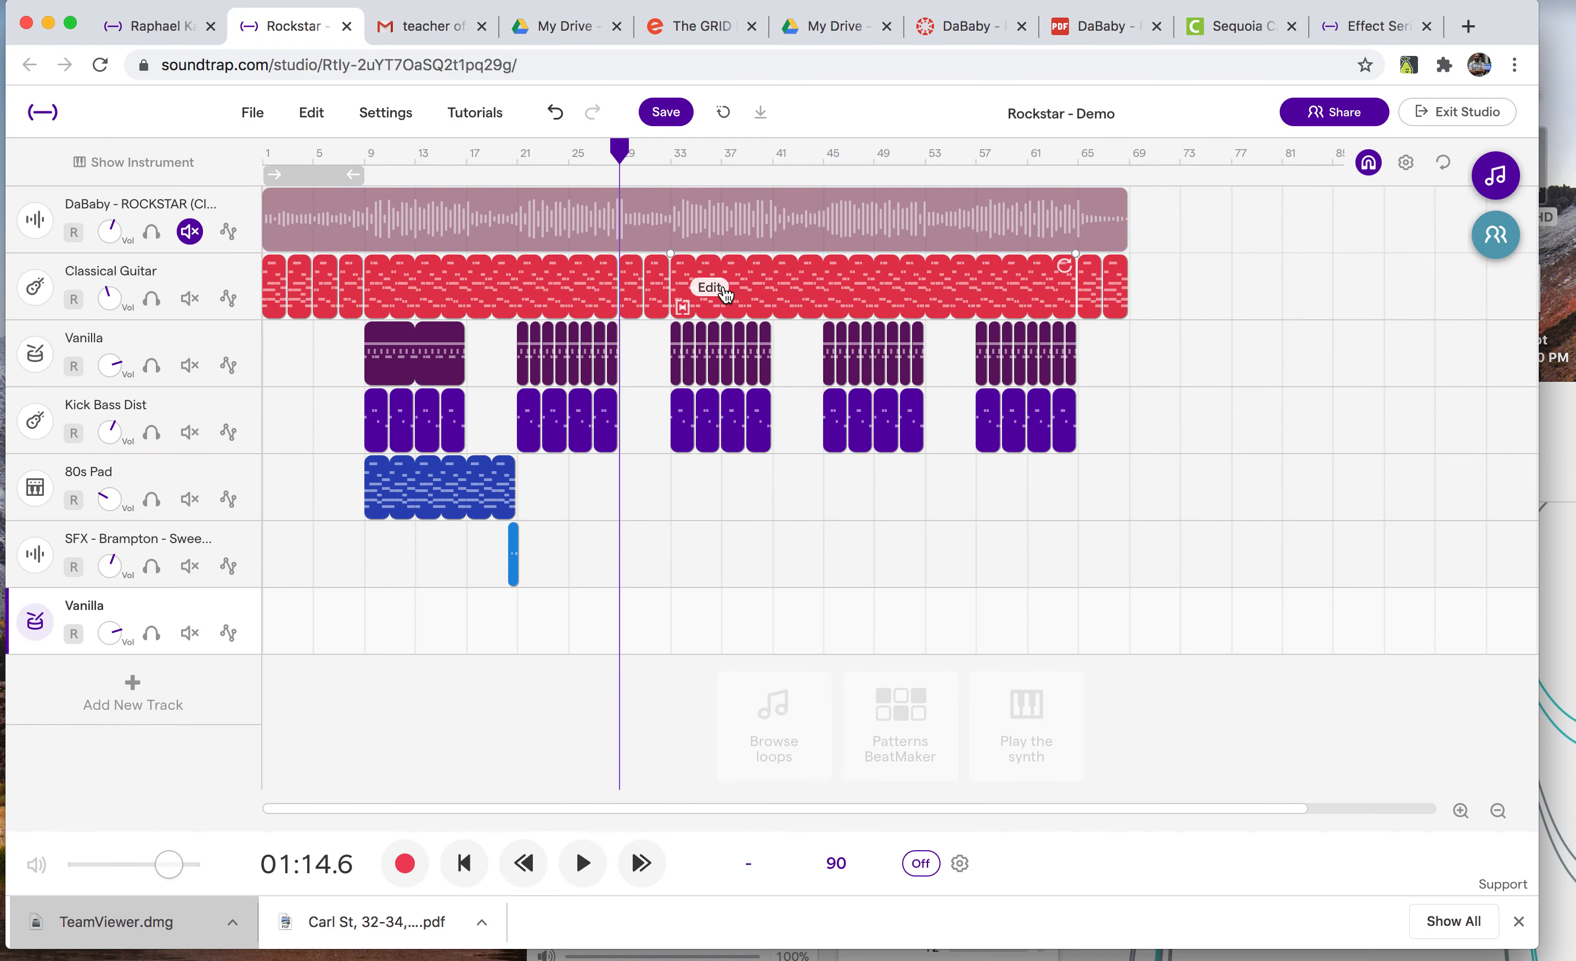
Copy the last four Vanilla drum clips before bar 29 onto the new drum track, starting at bar 29, and play them briefly
left_click(574, 367)
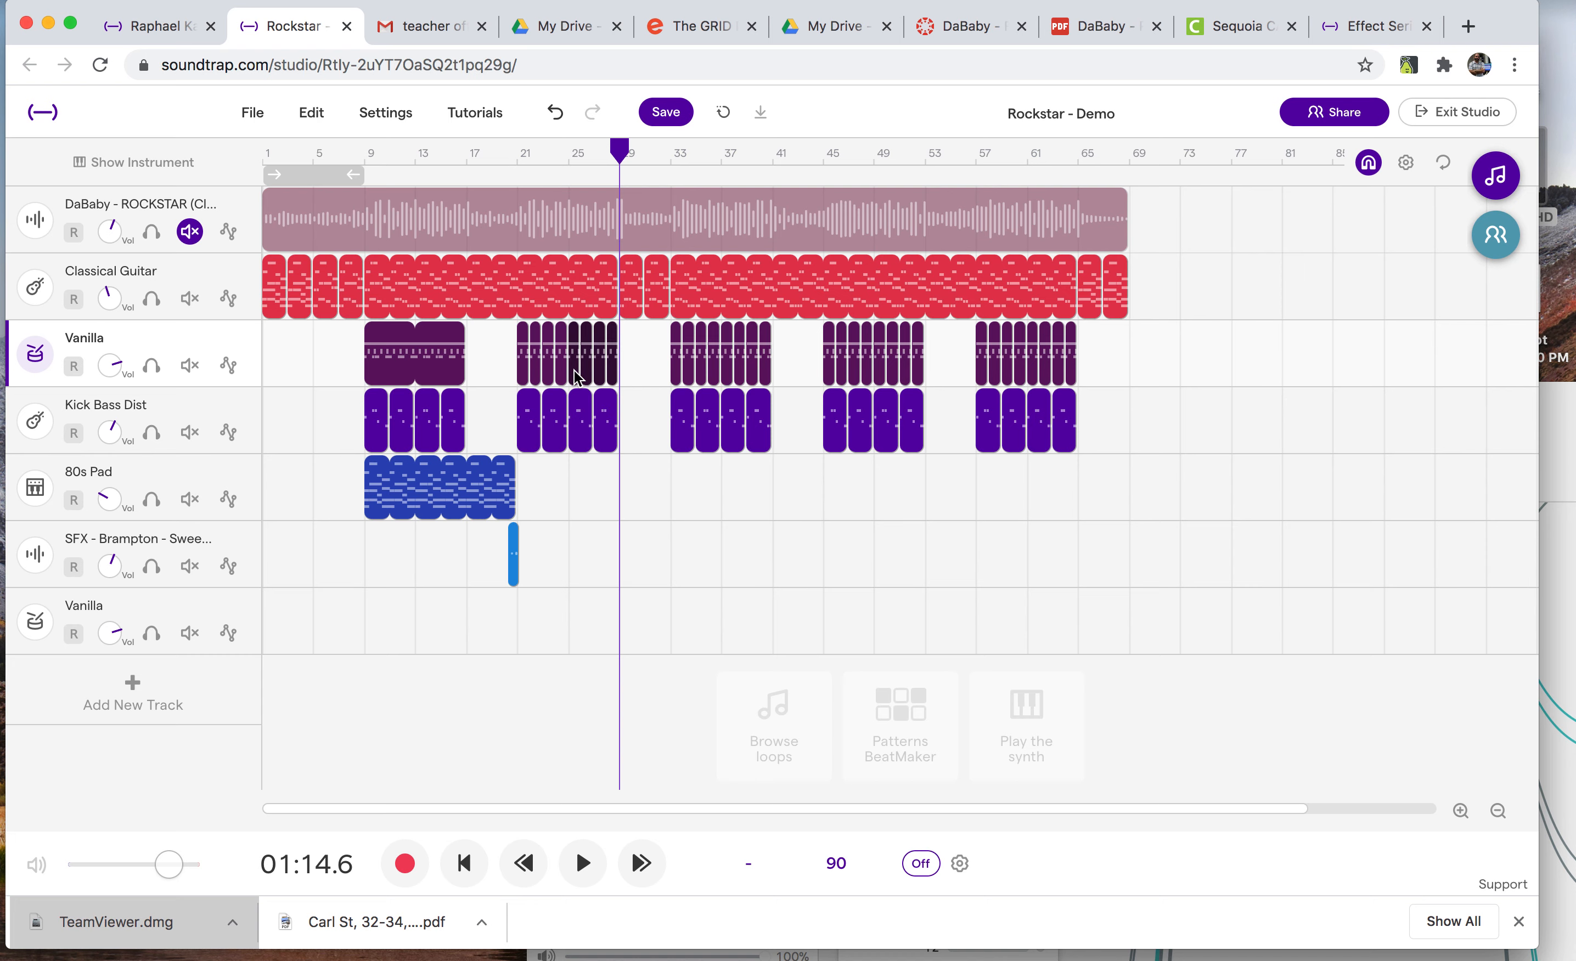
left_click_drag(614, 371, 632, 616)
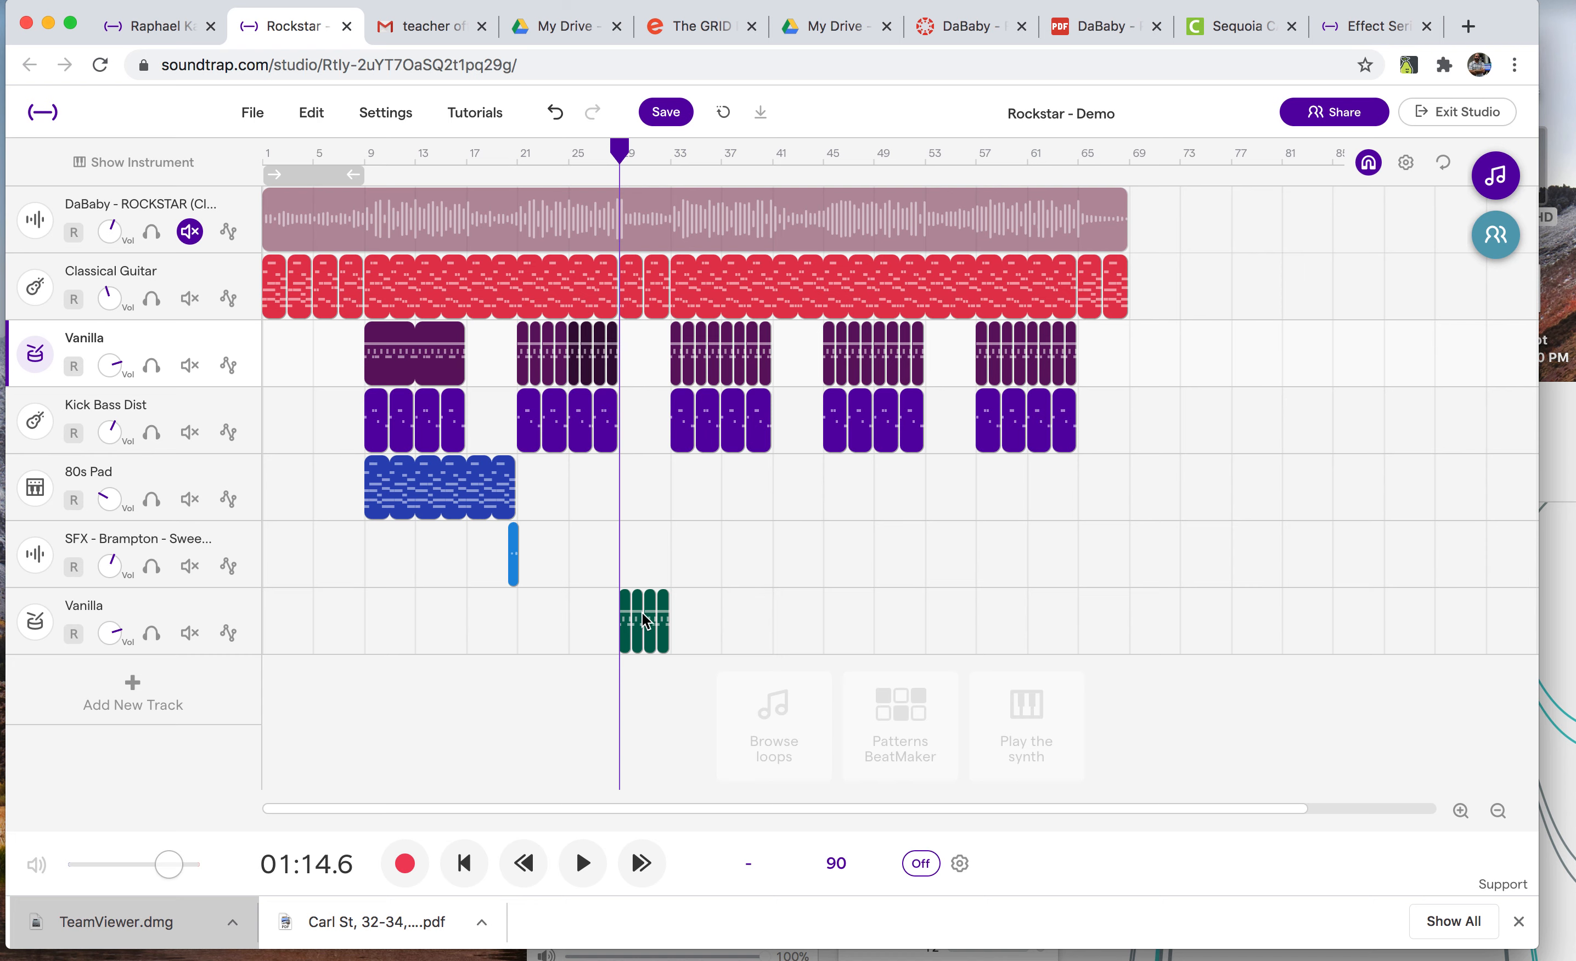
key("space")
key("space")
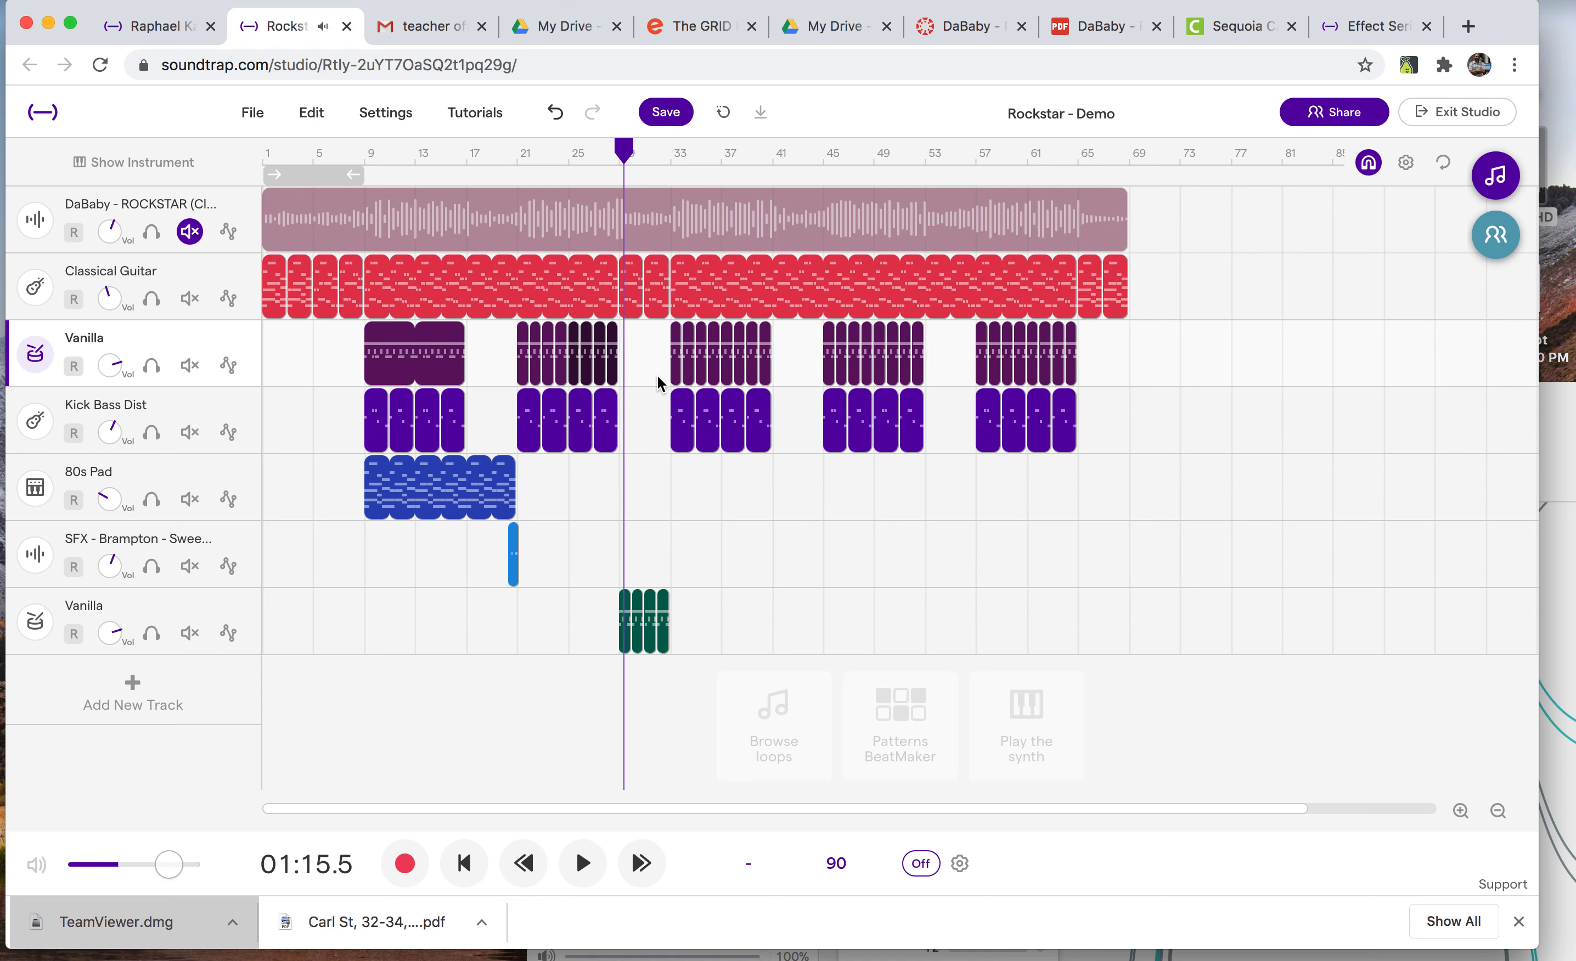
Add a new Guitar & bass track and give it the Acoustic preset Classical Guitar
left_click(145, 685)
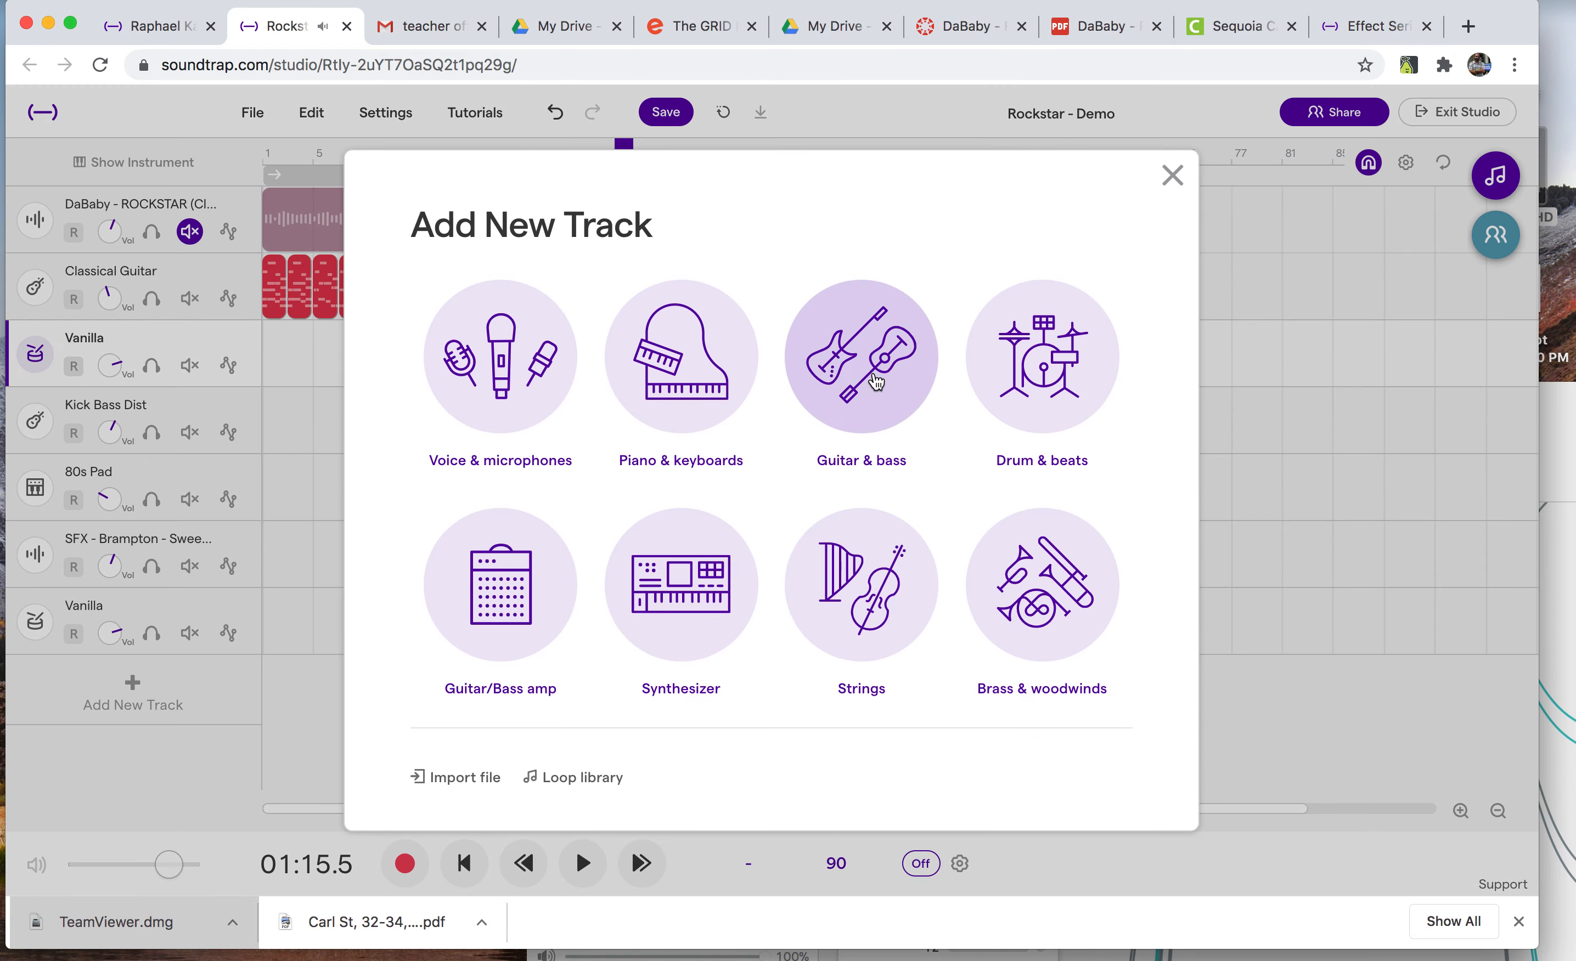
left_click(874, 373)
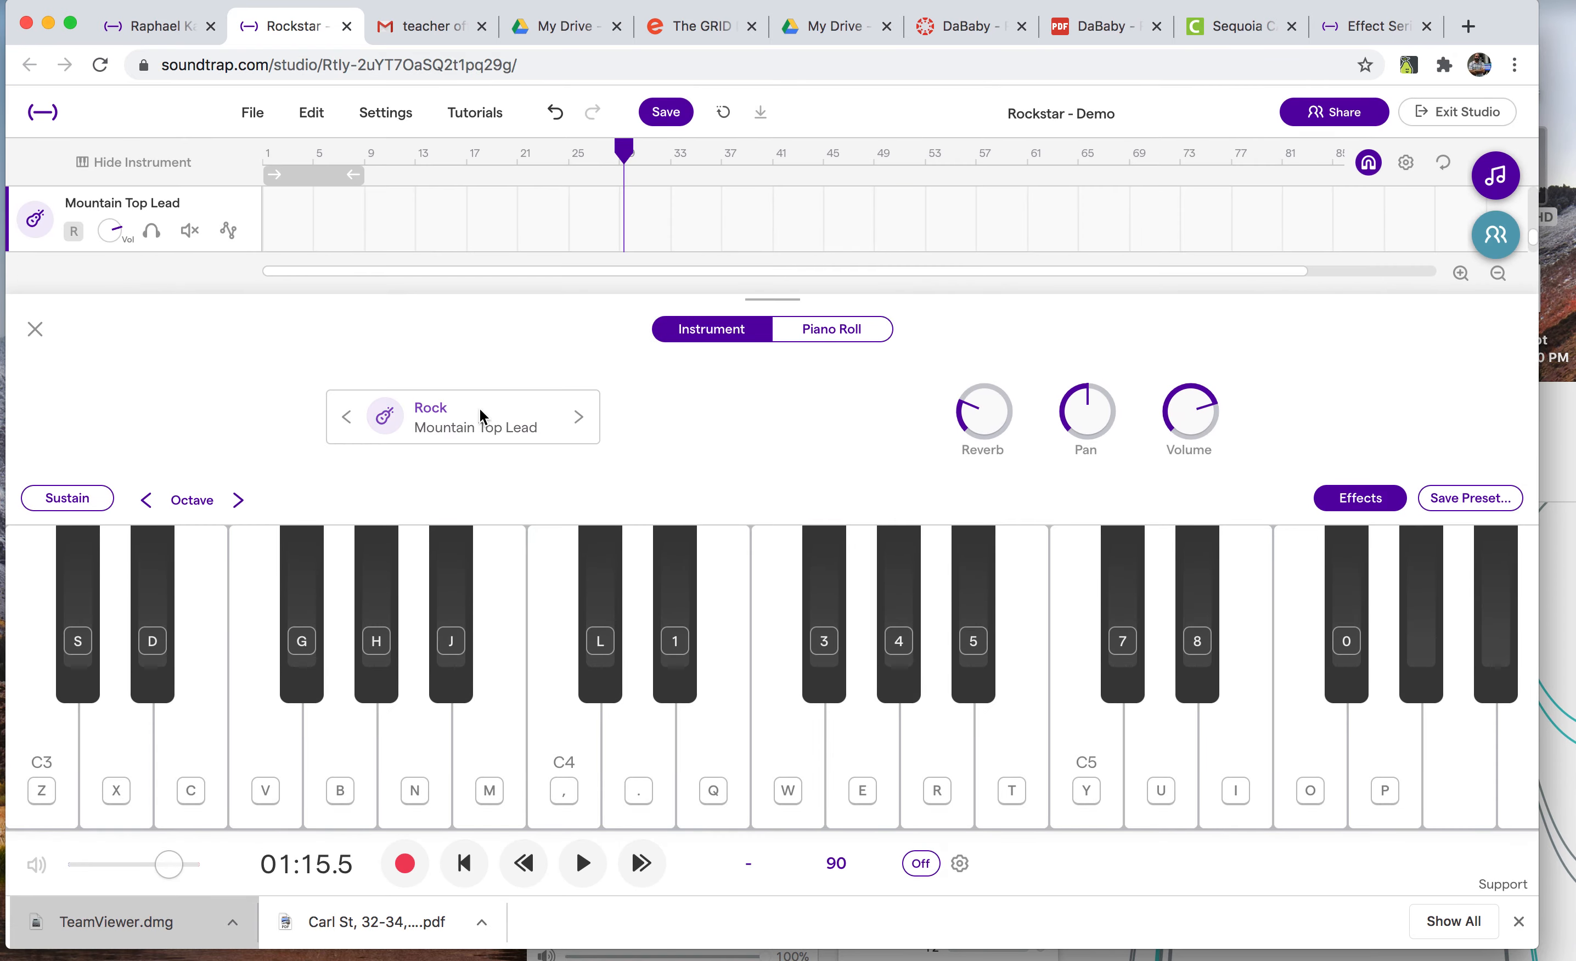
left_click(481, 420)
left_click(763, 279)
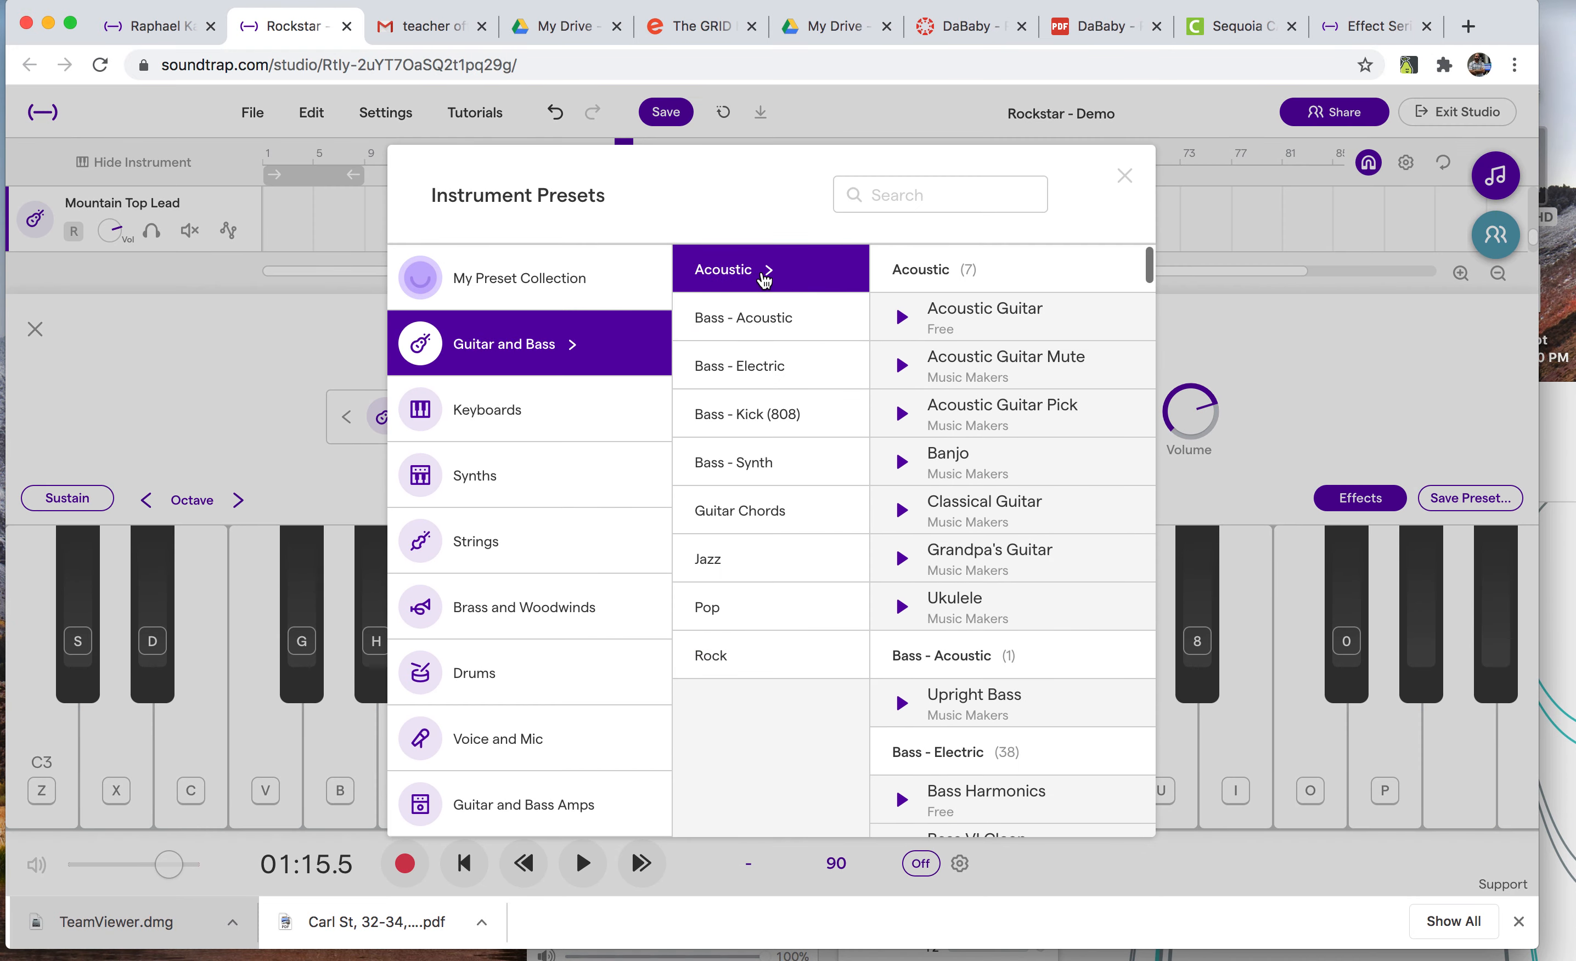
left_click(971, 514)
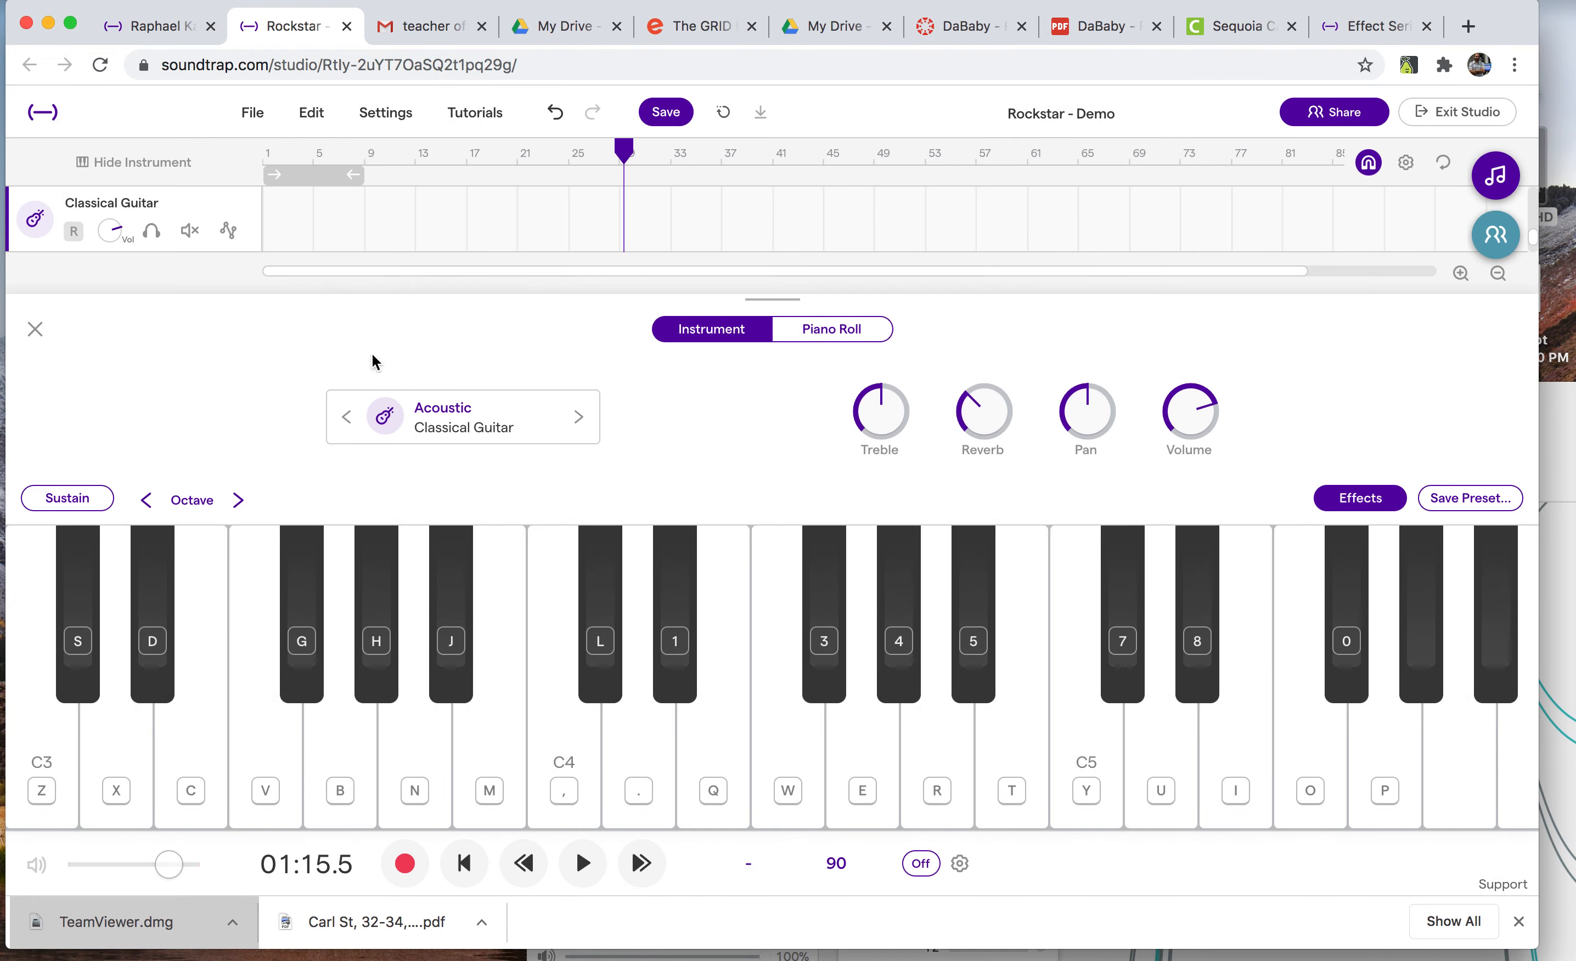
left_click(35, 329)
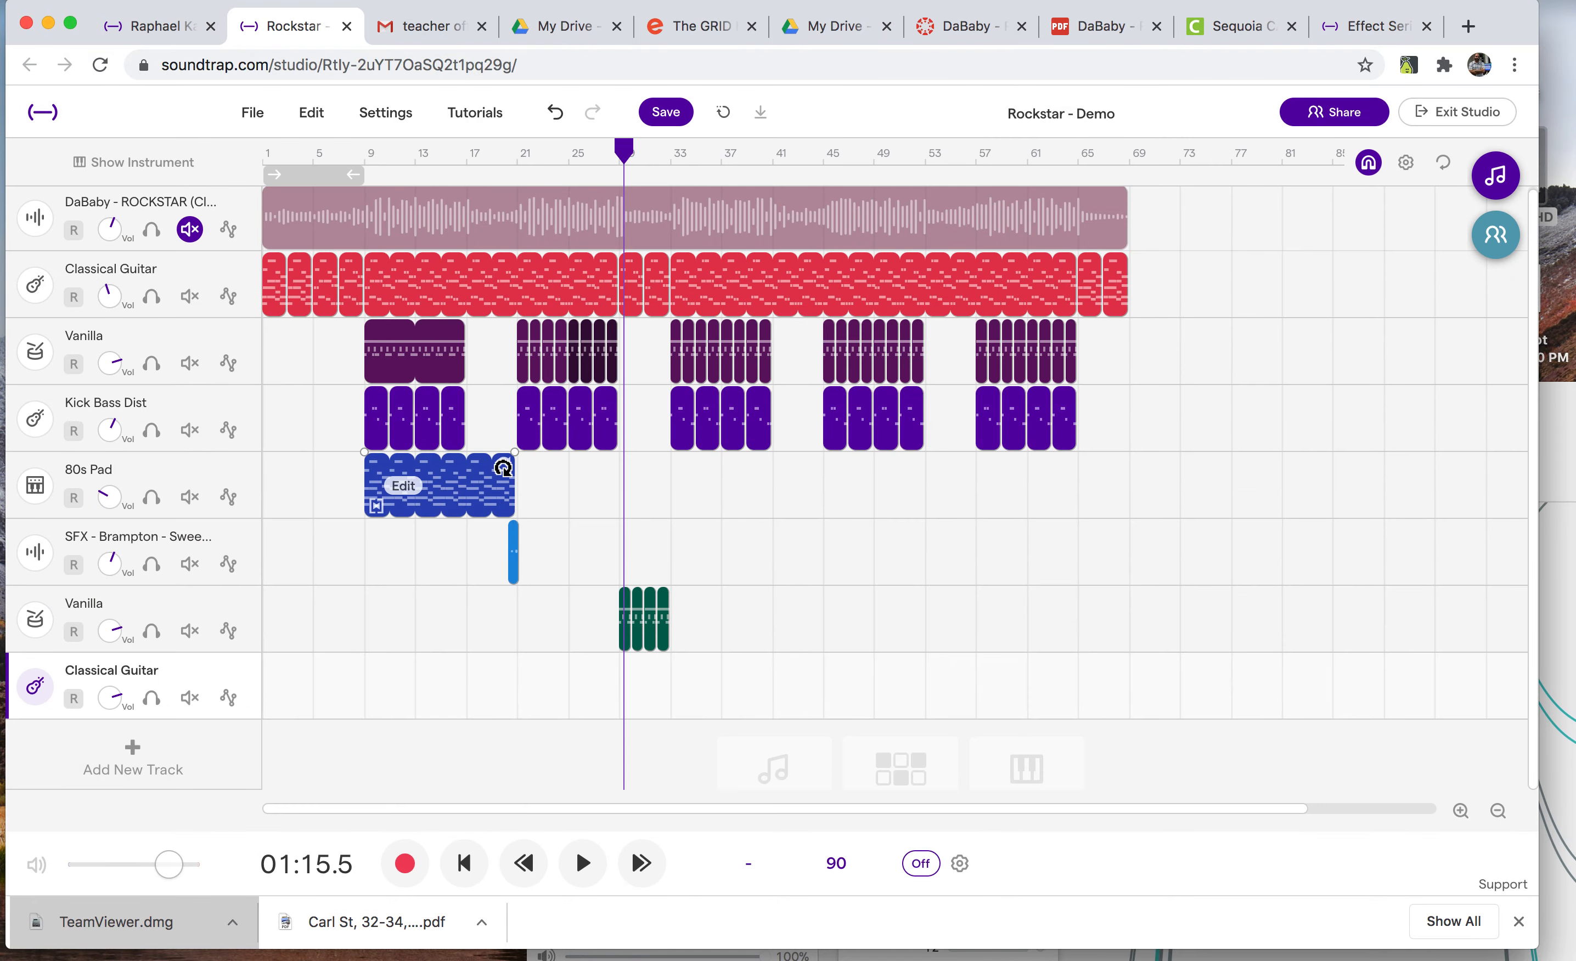
Move the two separate Classical Guitar clips at bars 29 to 32 down to the new Classical Guitar track, starting at bar 29
left_click(629, 296)
left_click(658, 296, "shift")
key("Left")
key("super+z")
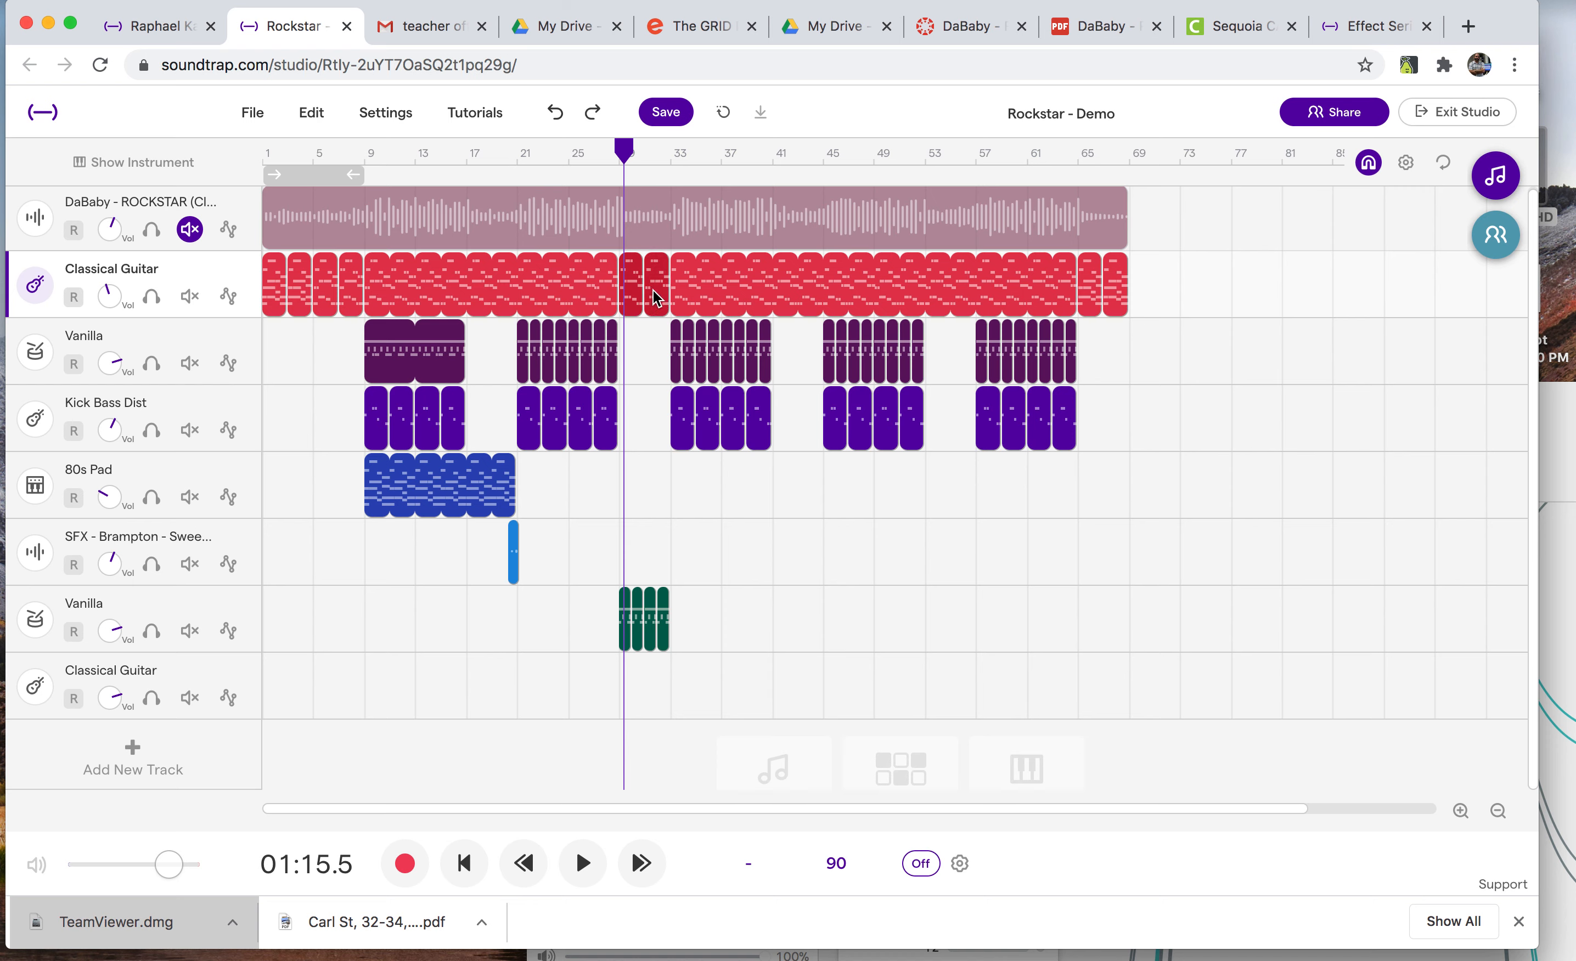
left_click_drag(658, 296, 648, 490)
left_click_drag(645, 640, 651, 688)
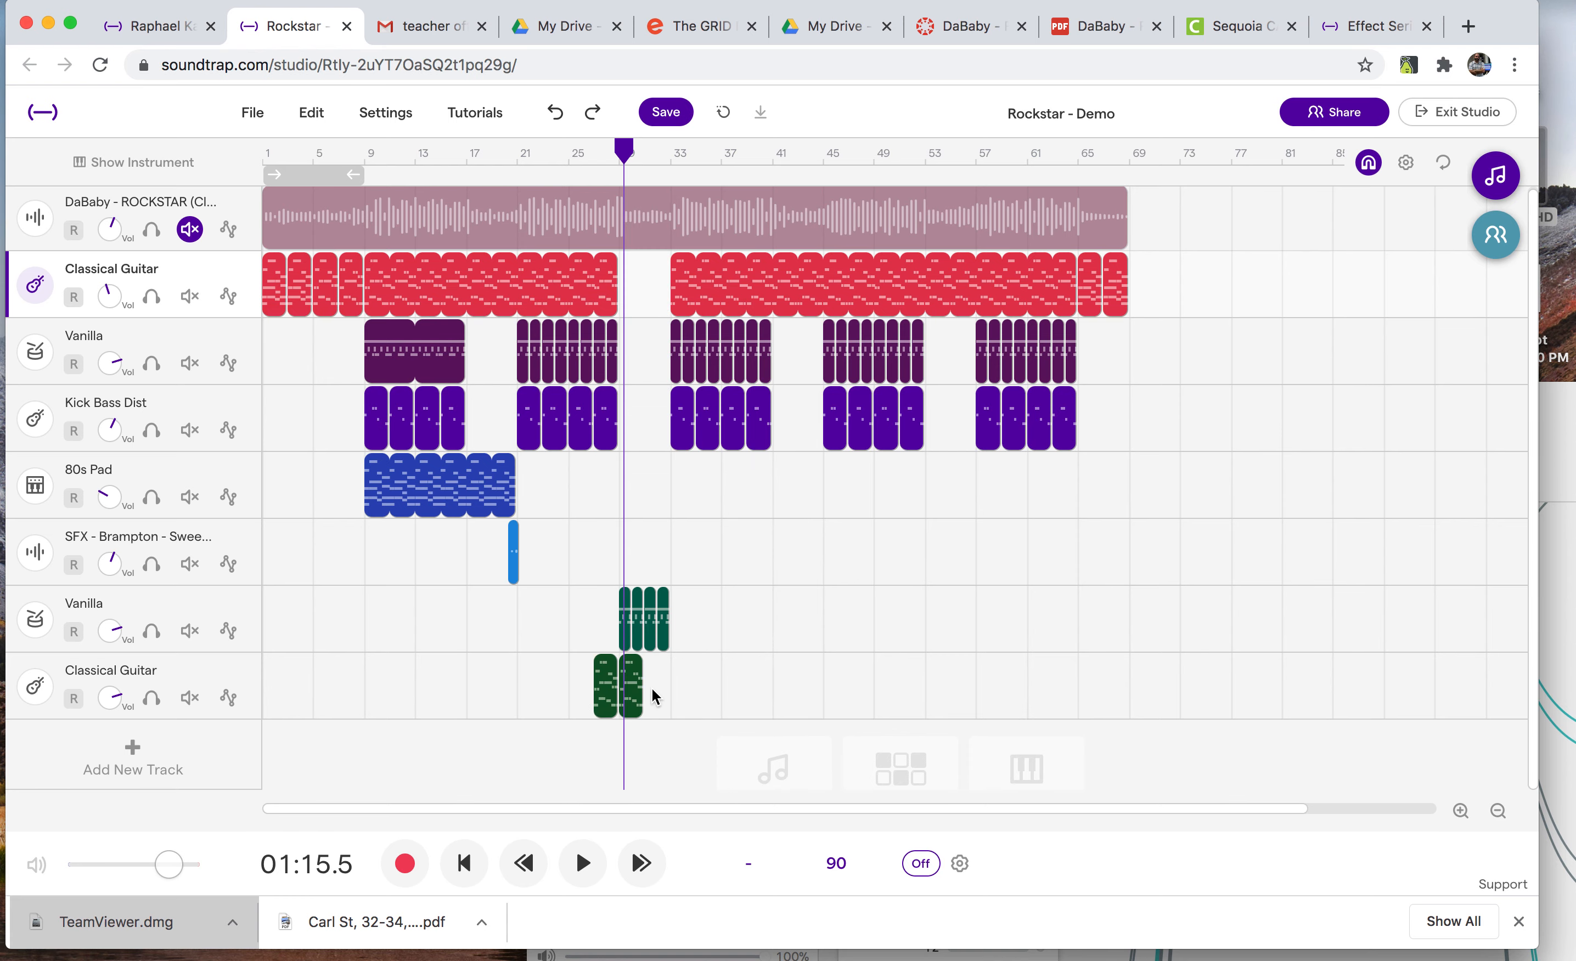
left_click(1460, 811)
mouse_move(936, 708)
left_click_drag(928, 709, 963, 702)
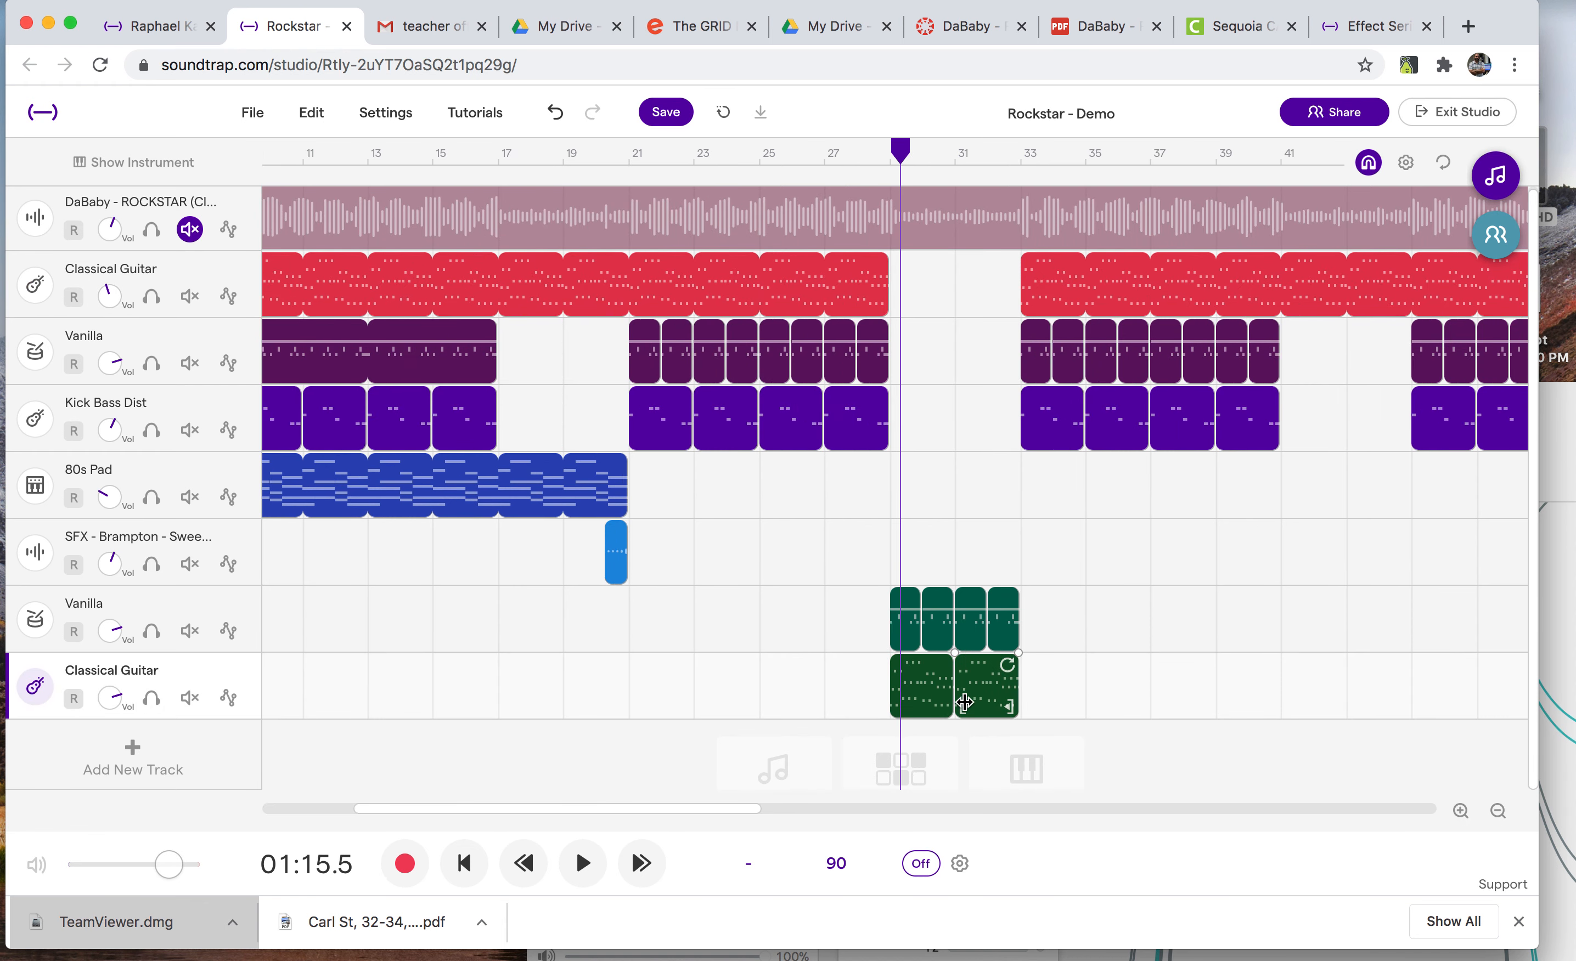
Play the song from bar 27 to hear the transition into the new drum and guitar clips at bar 29
left_click(890, 158)
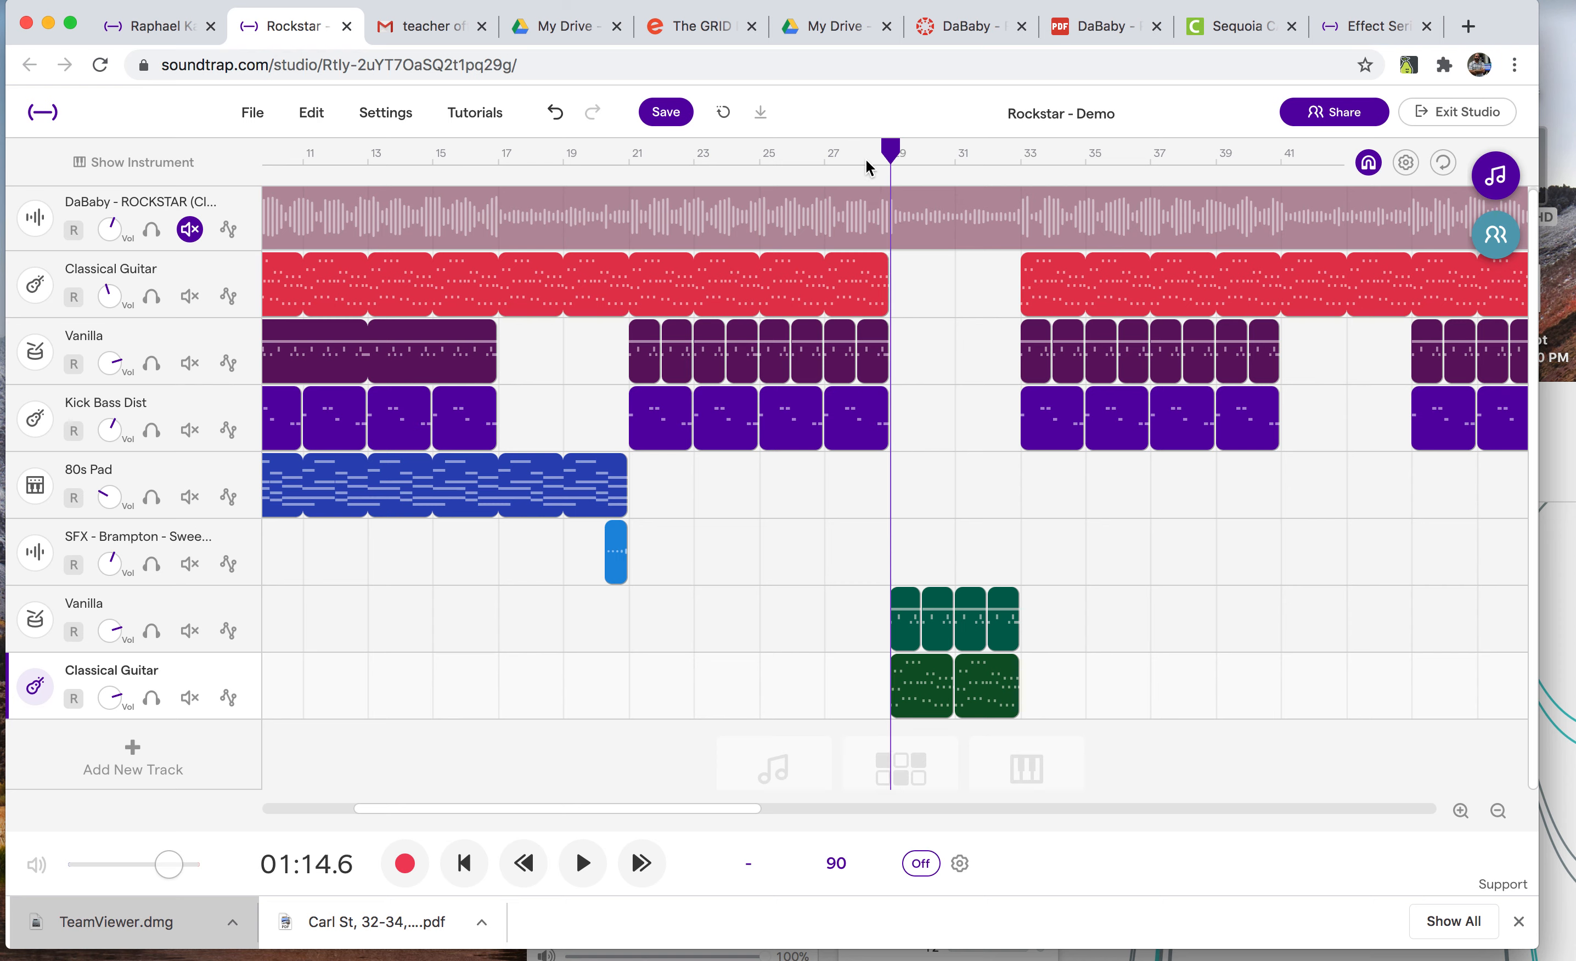
left_click(825, 159)
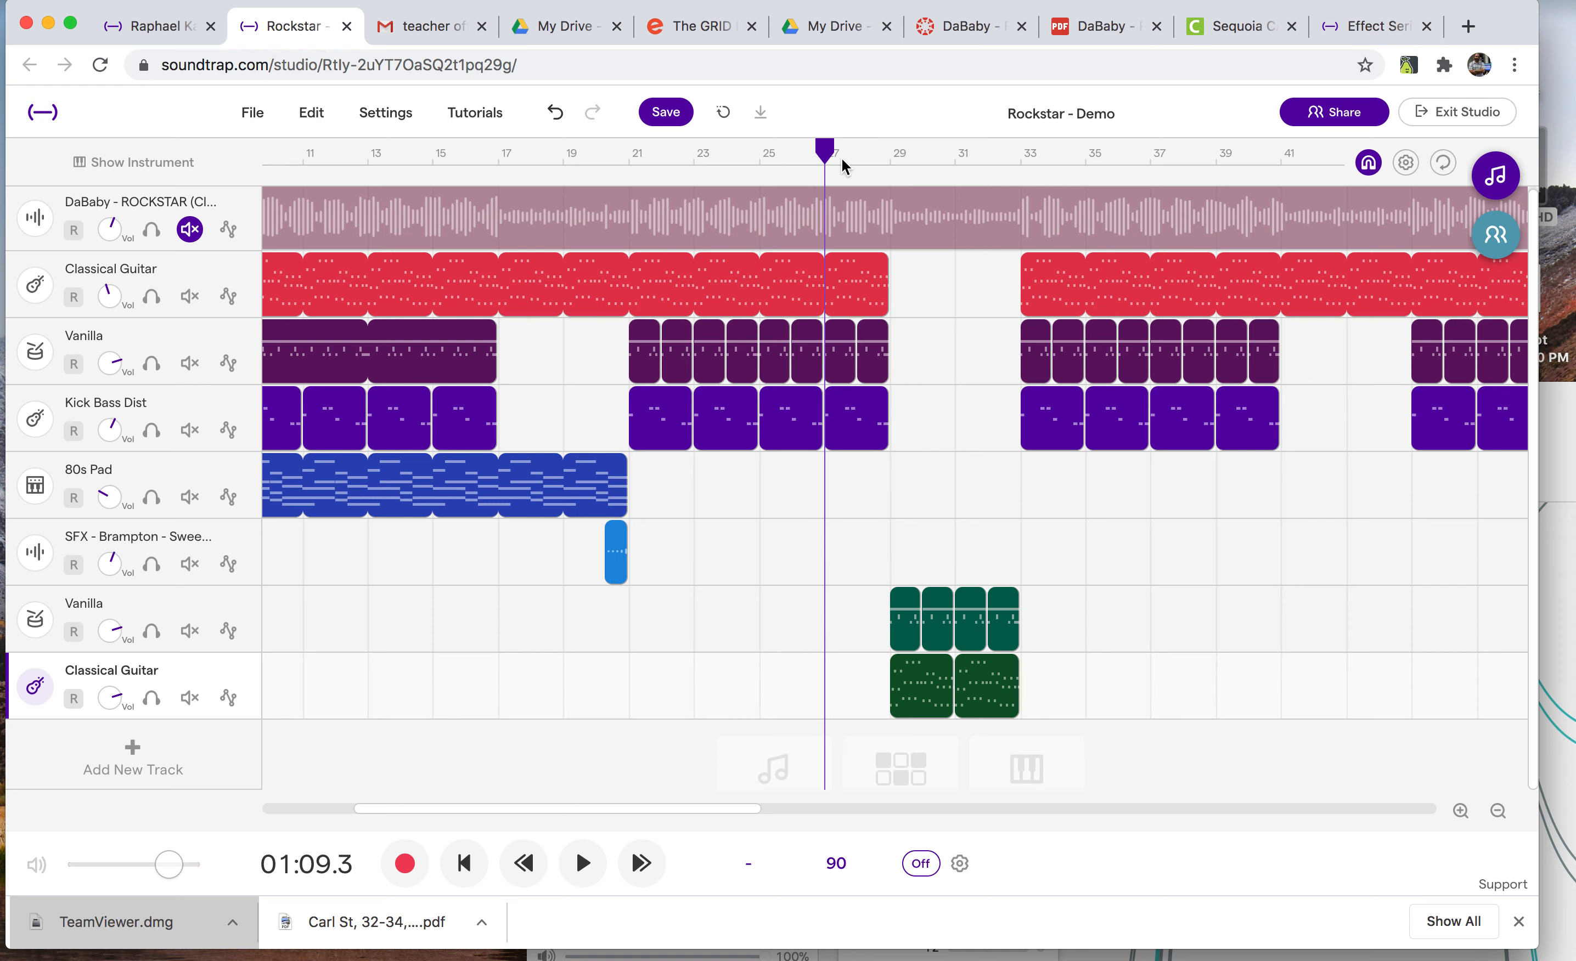
mouse_move(960, 692)
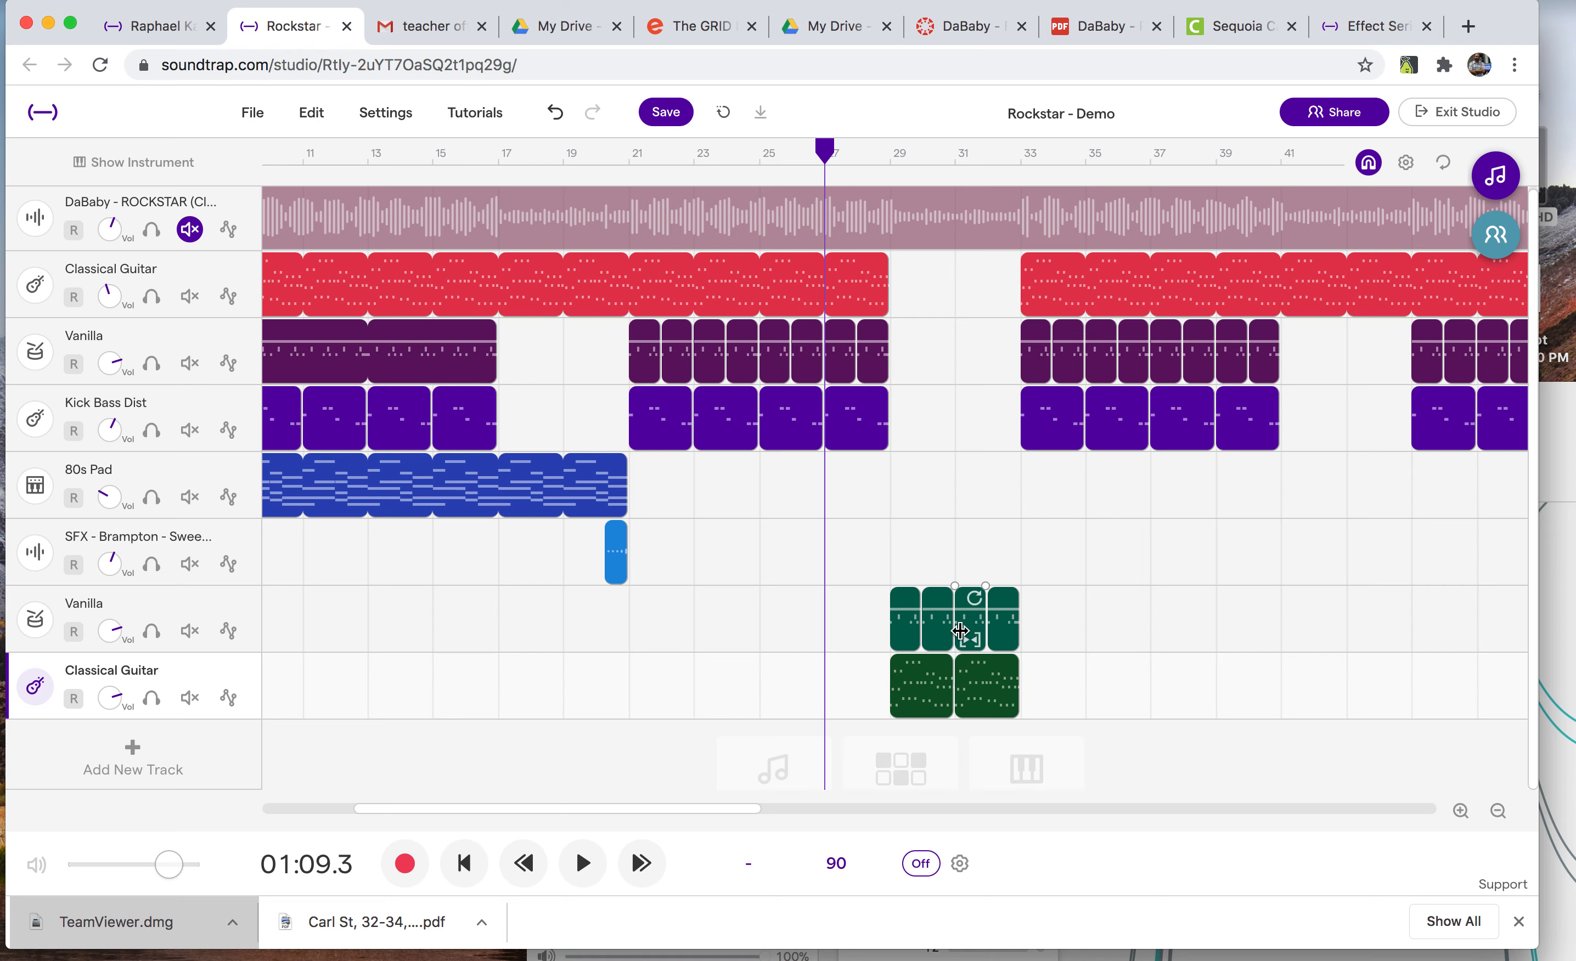
key("space")
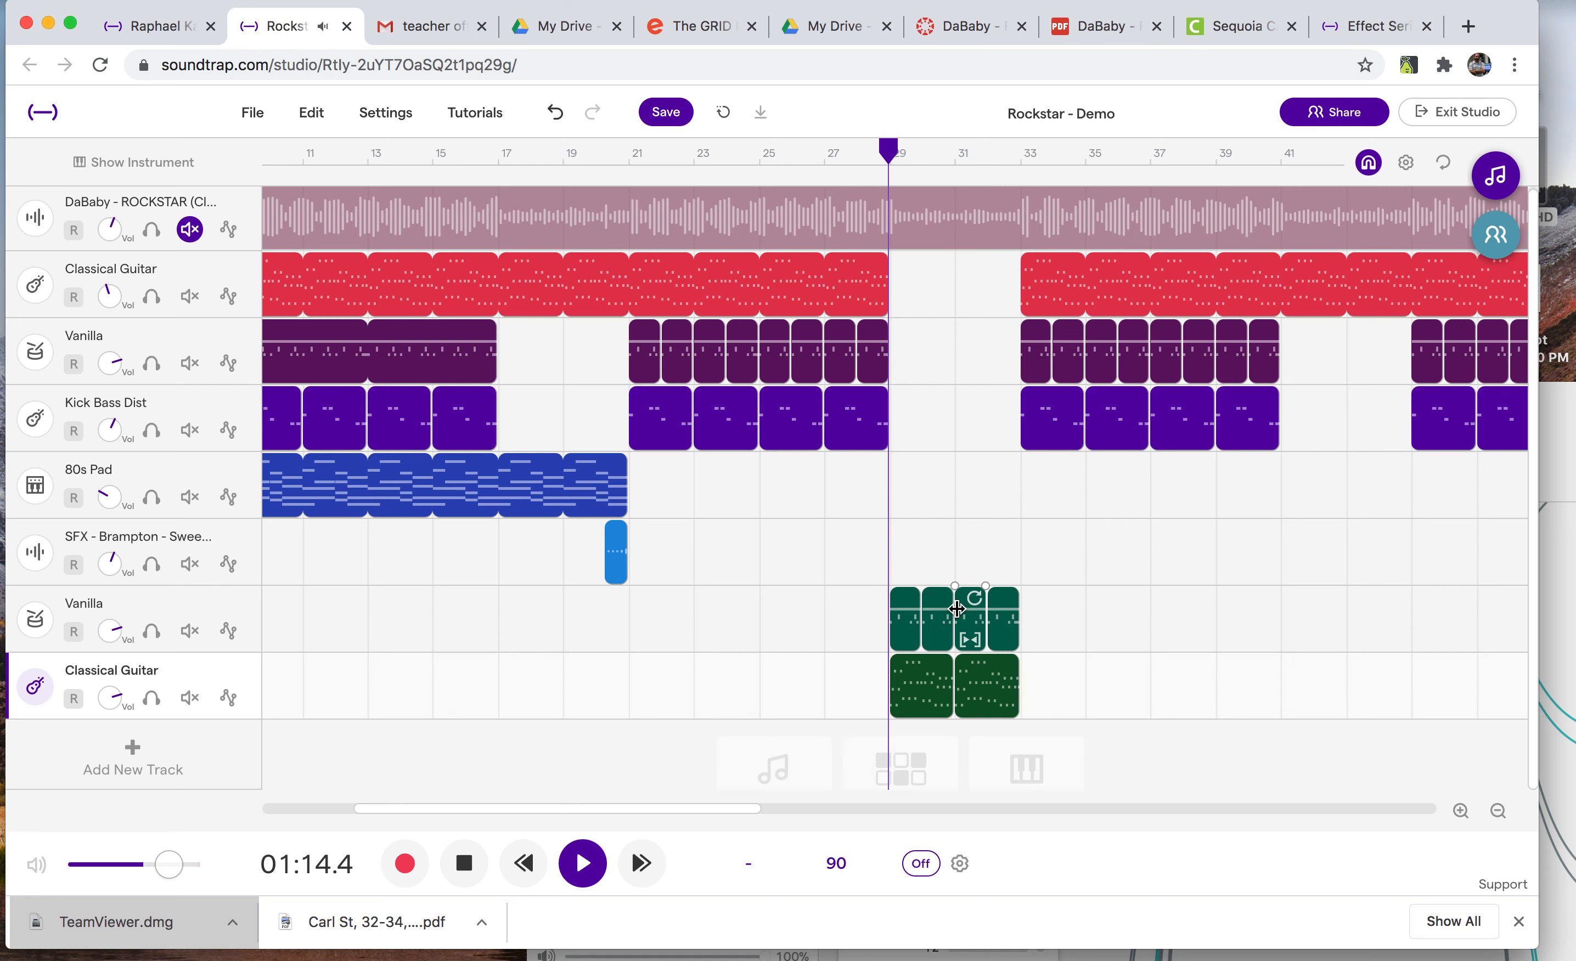
key("space")
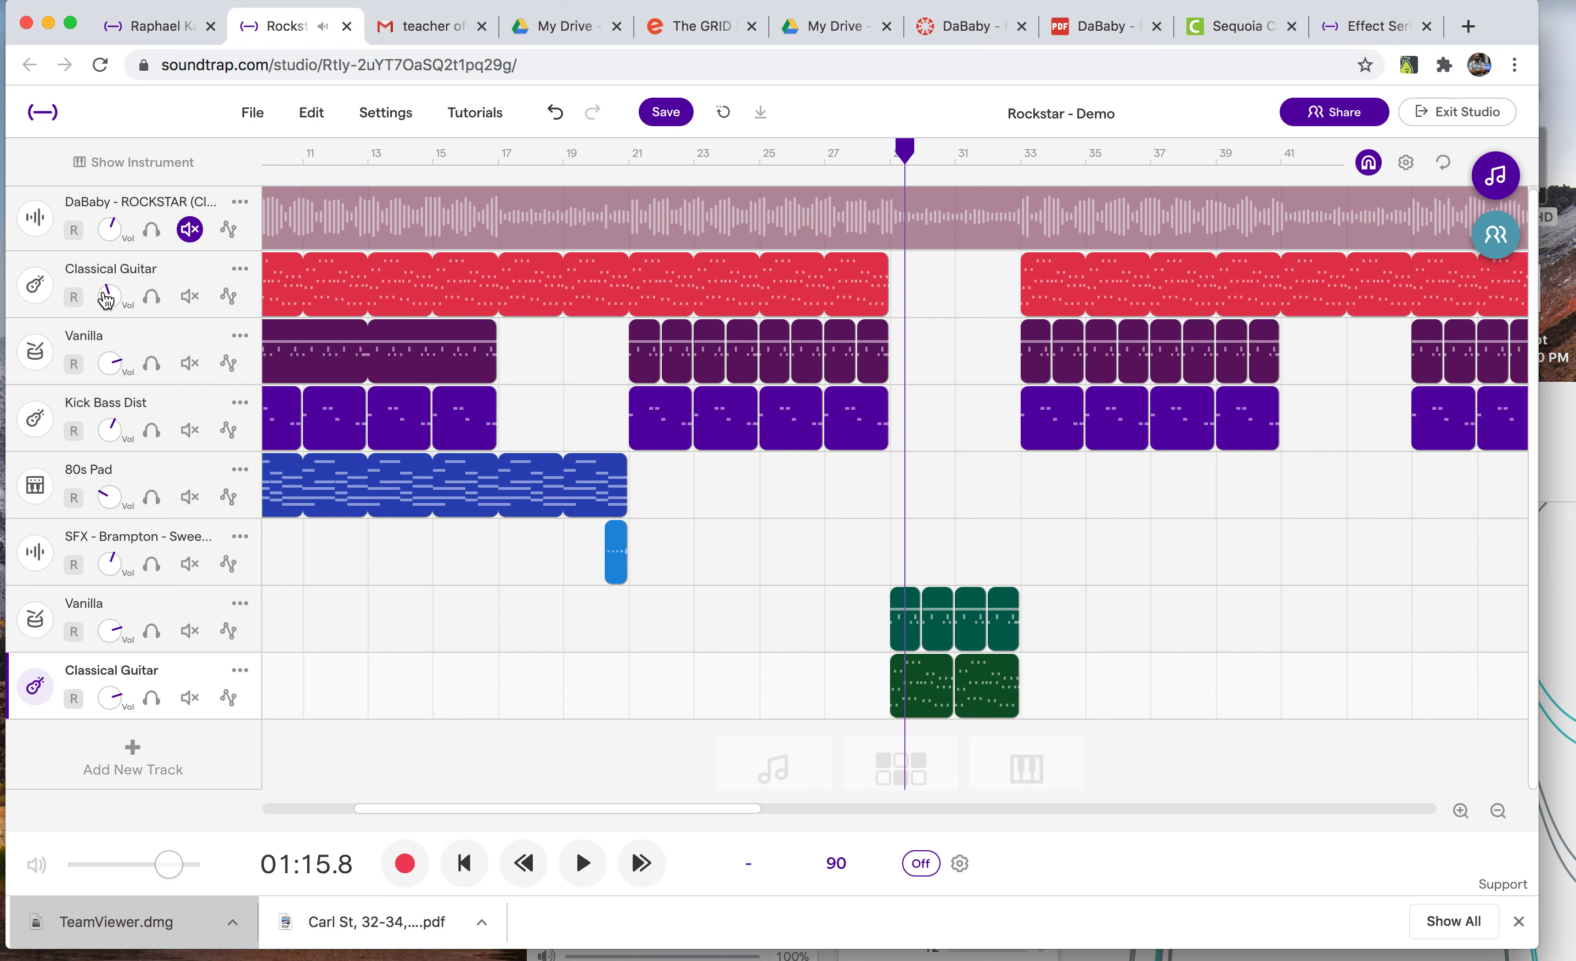
Lower the new Classical Guitar track's volume to match the original Classical Guitar track
left_click_drag(110, 697, 105, 826)
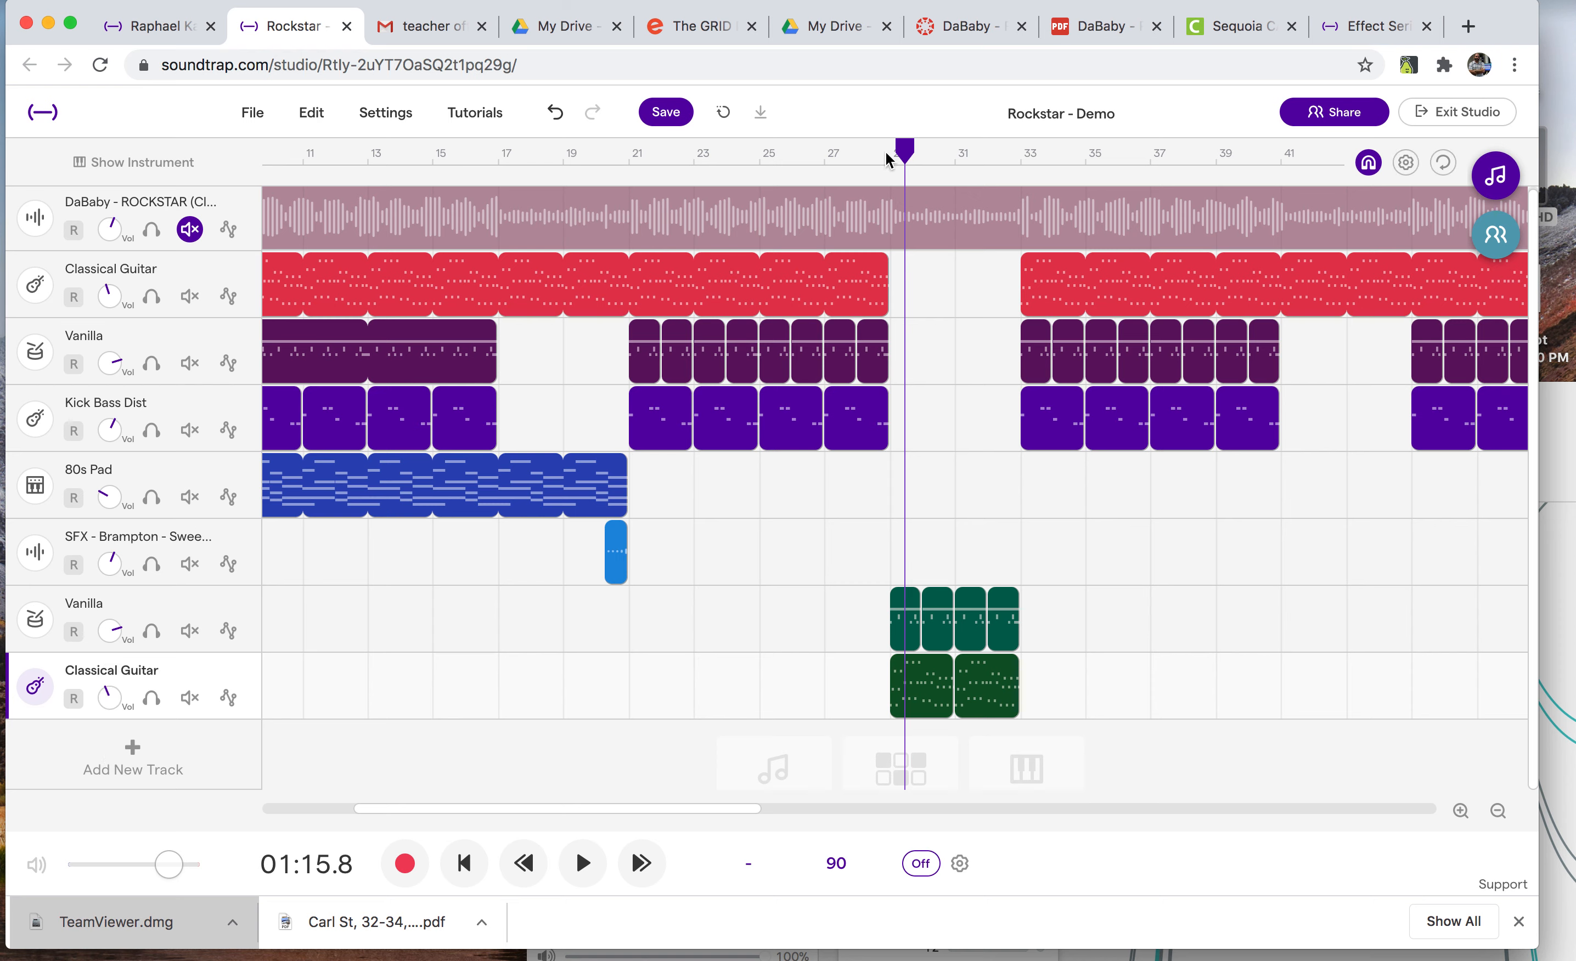
right_click(244, 343)
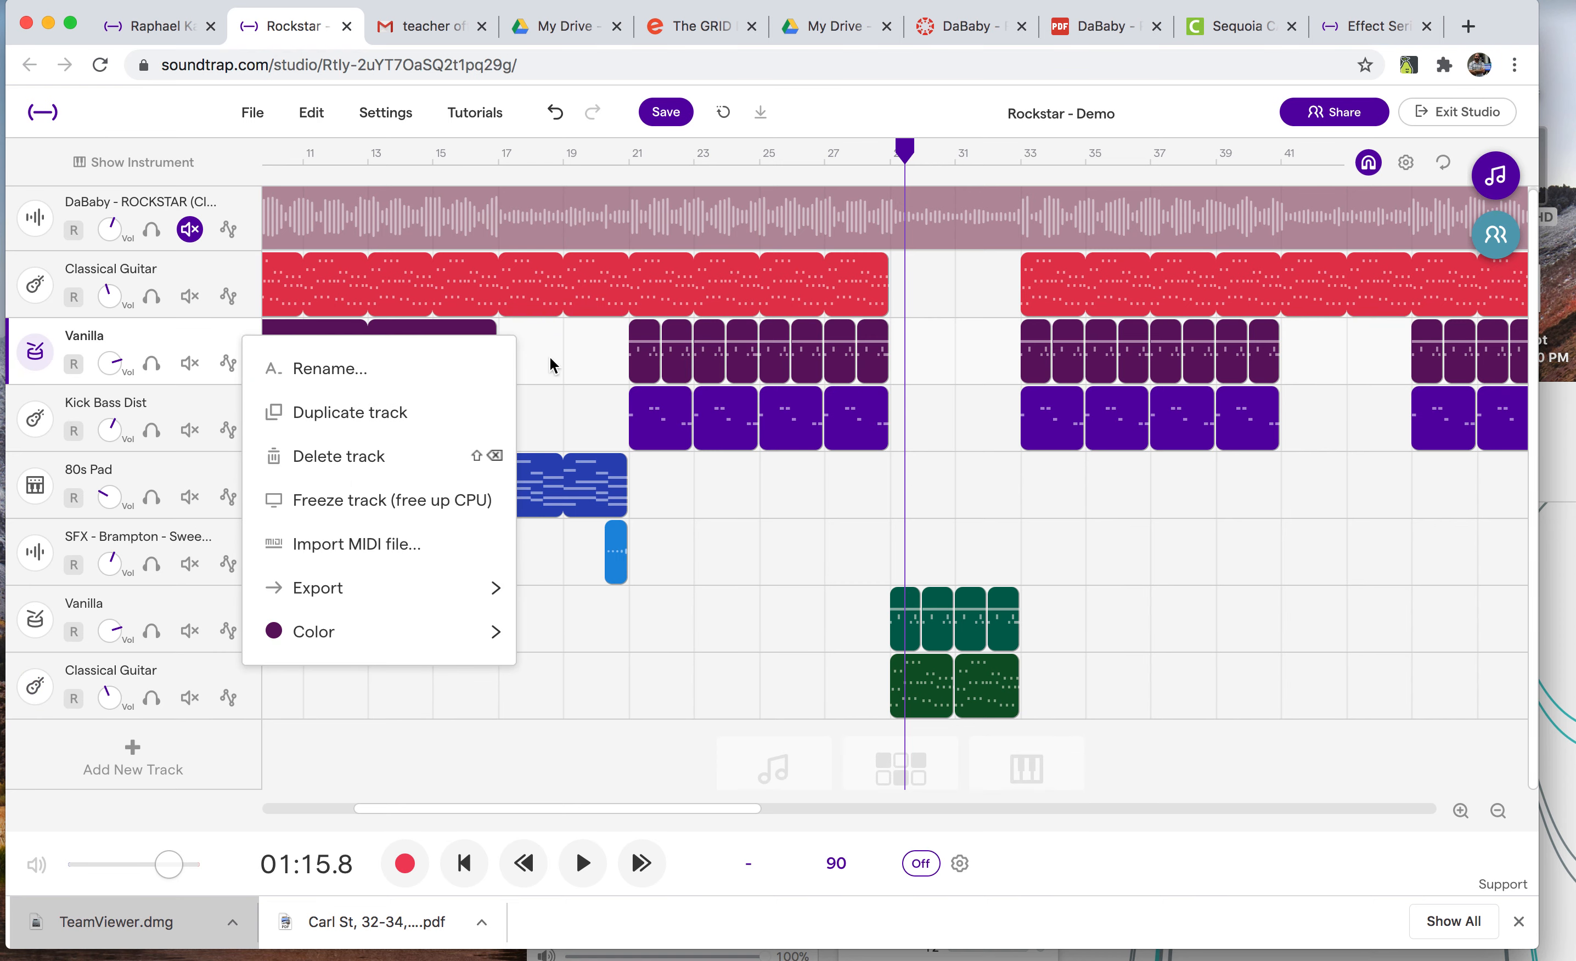
left_click(574, 390)
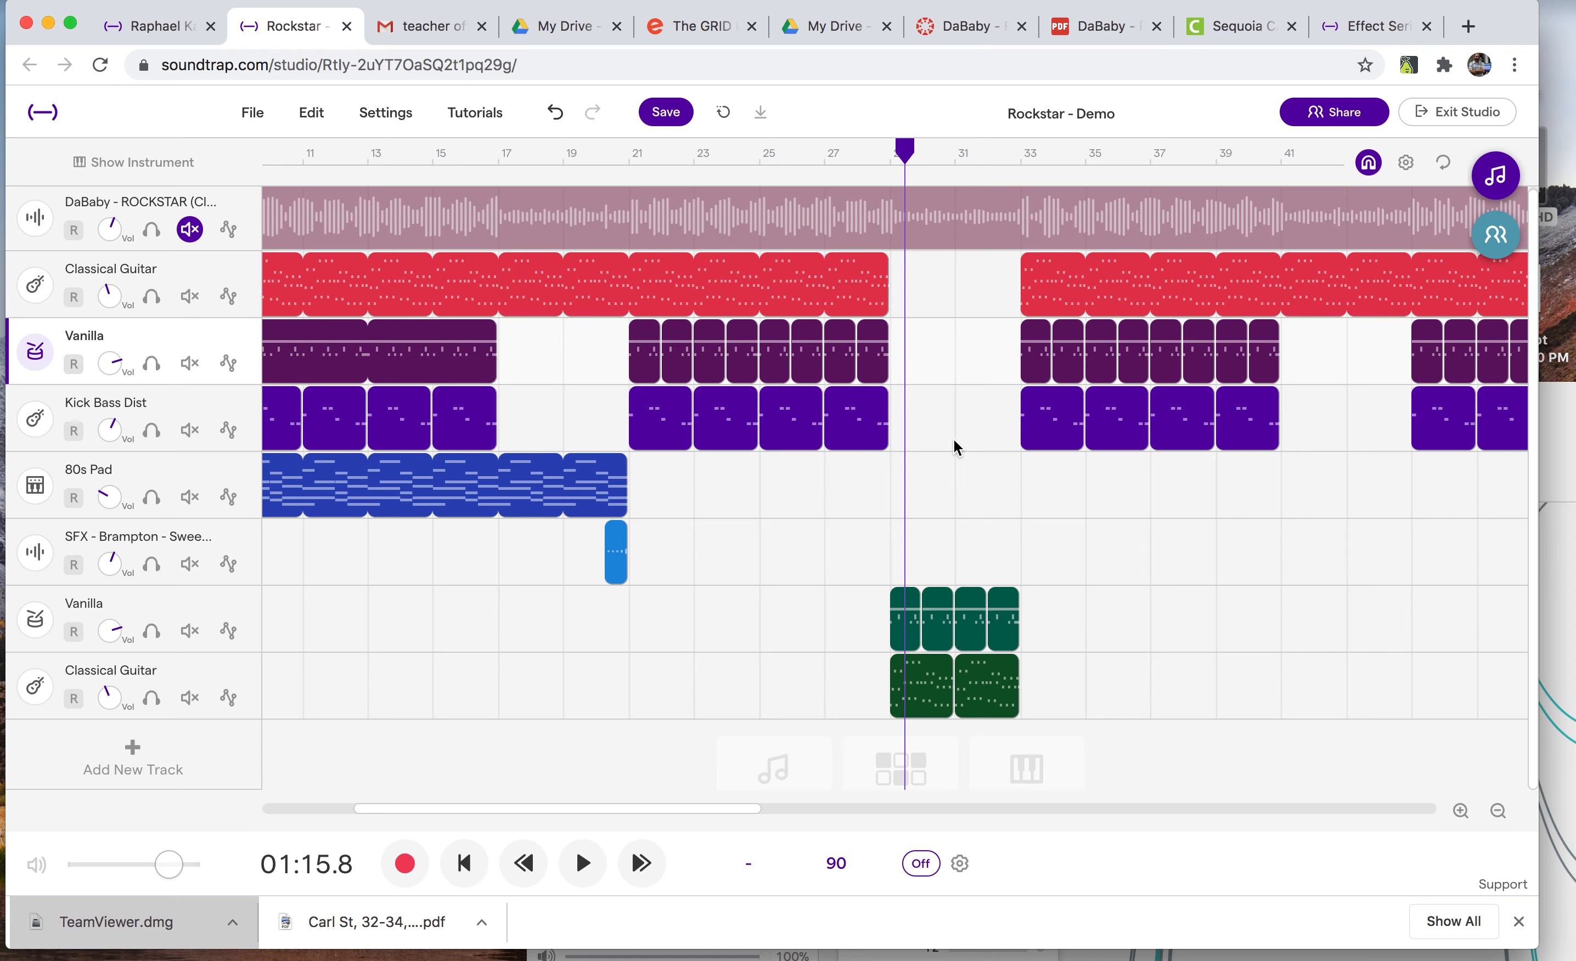
Listen again to the section around bar 29 to check the level of the new guitar track
left_click(889, 163)
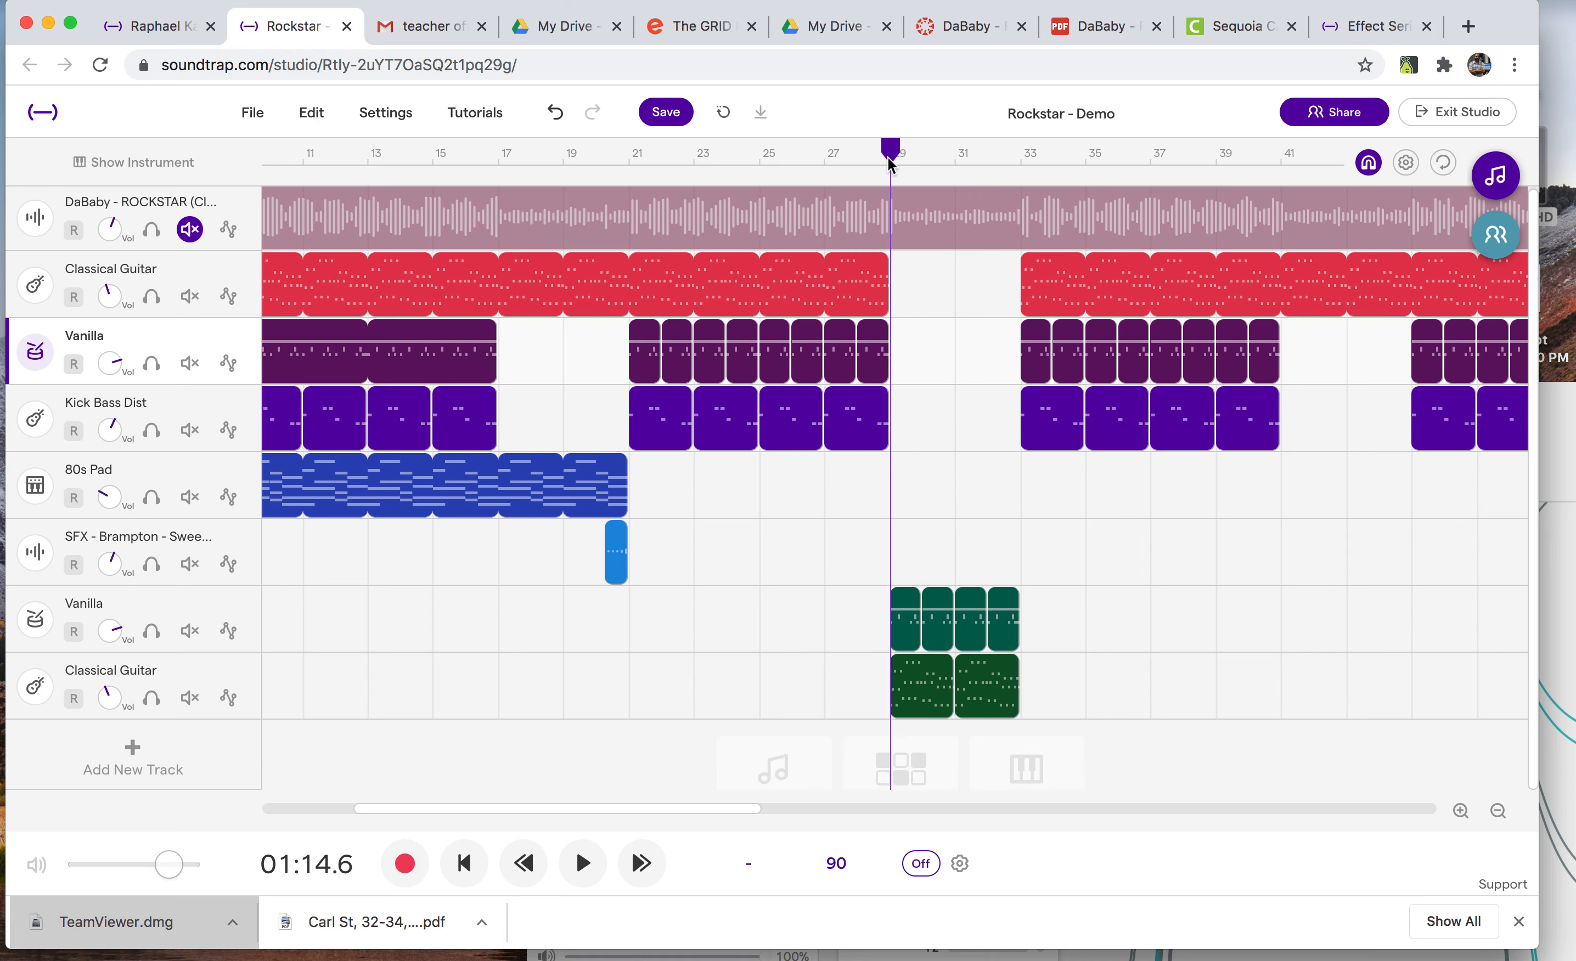
key("space")
left_click_drag(893, 155, 826, 156)
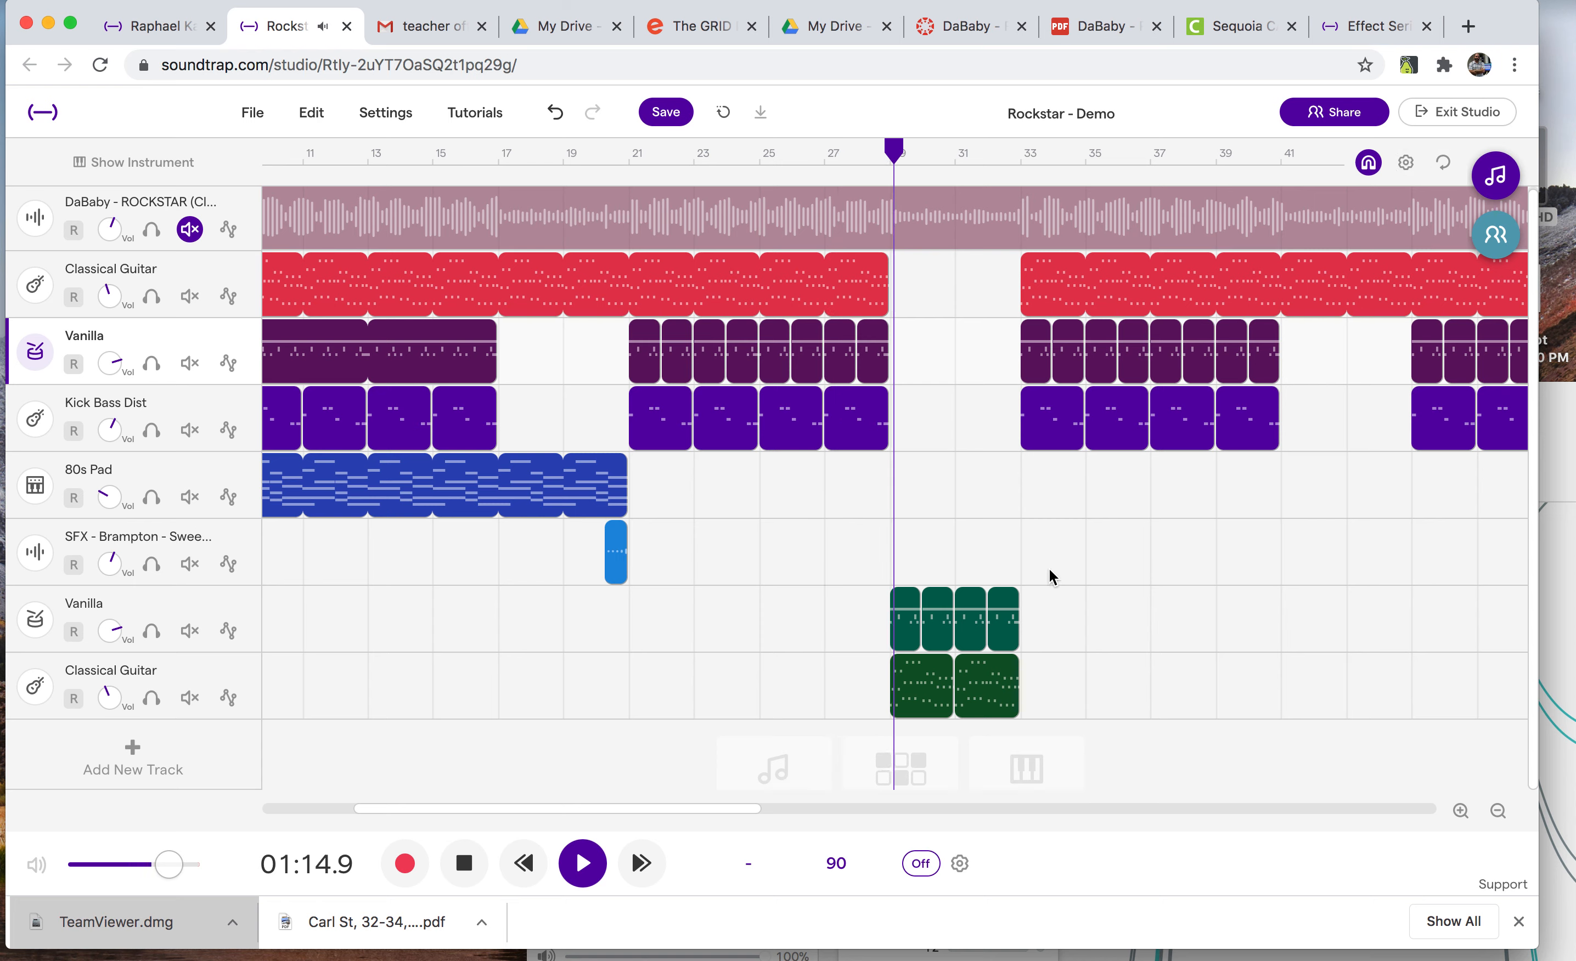
key("space")
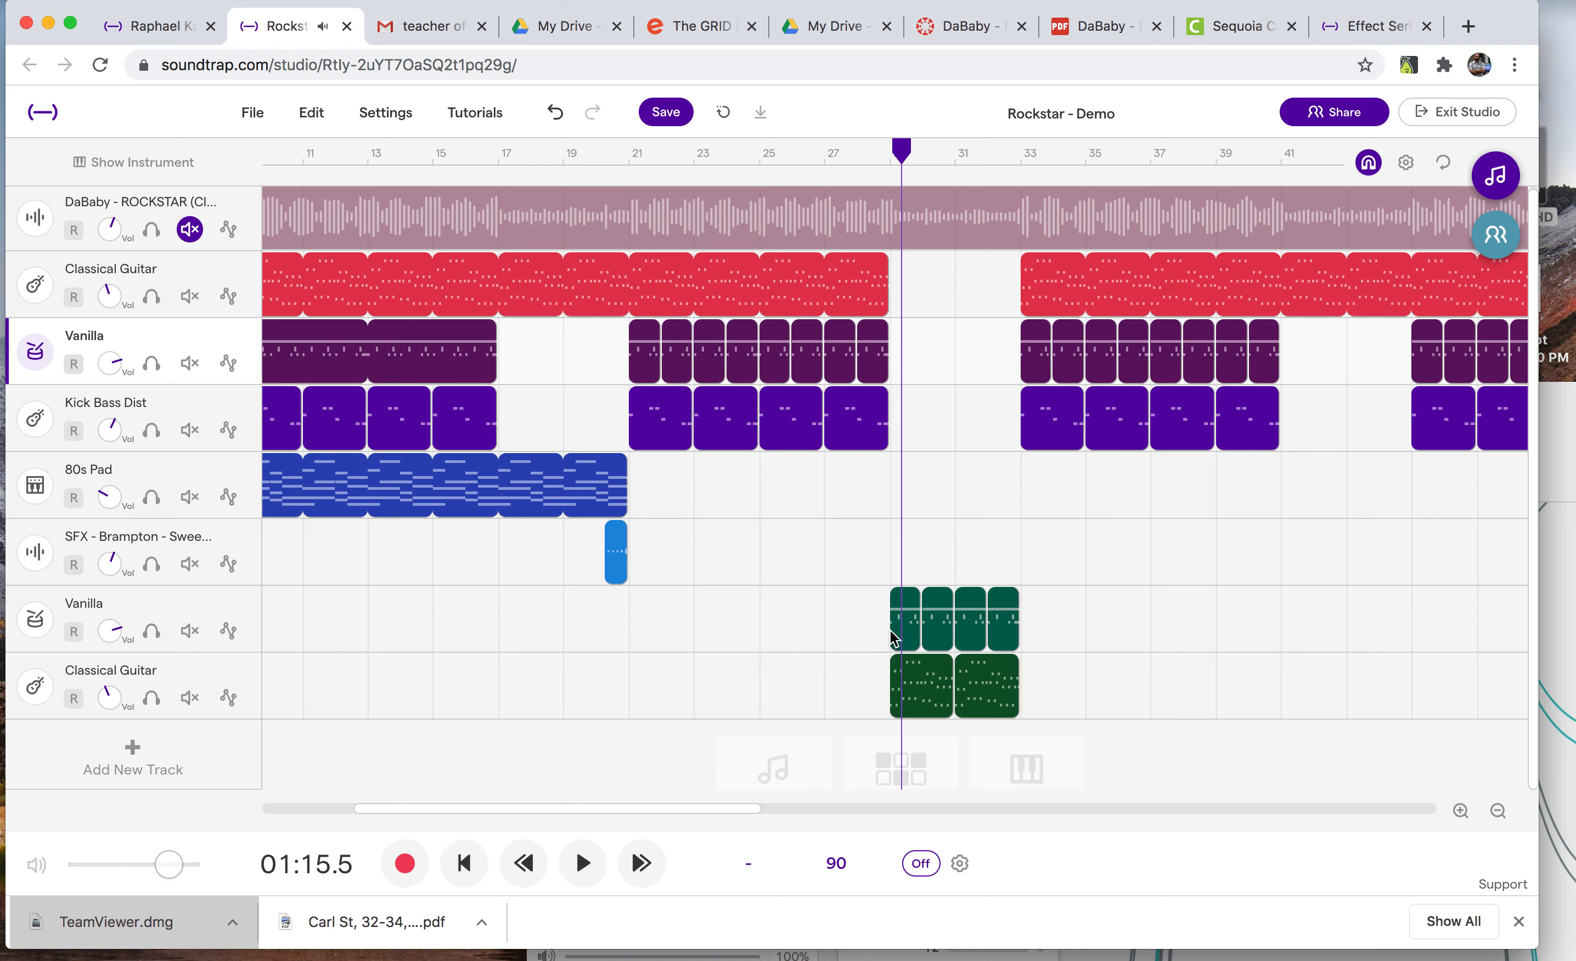
Add a Sweep automation of the Muffled type to the new Vanilla drum track
mouse_move(247, 666)
left_click(228, 631)
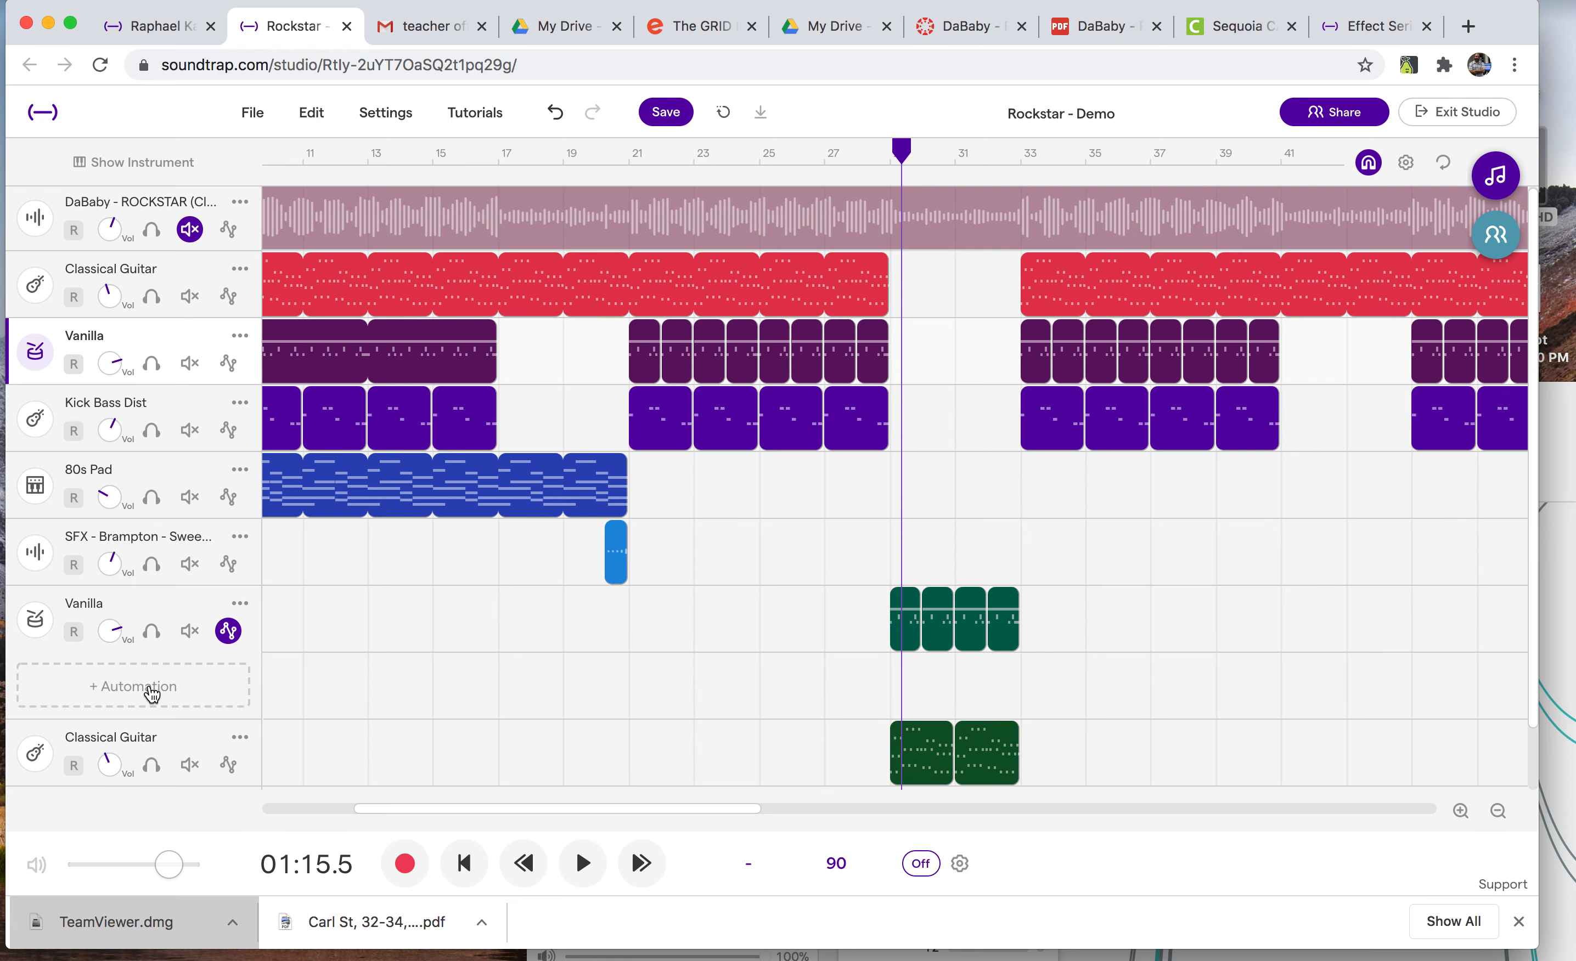
left_click(228, 636)
left_click(230, 636)
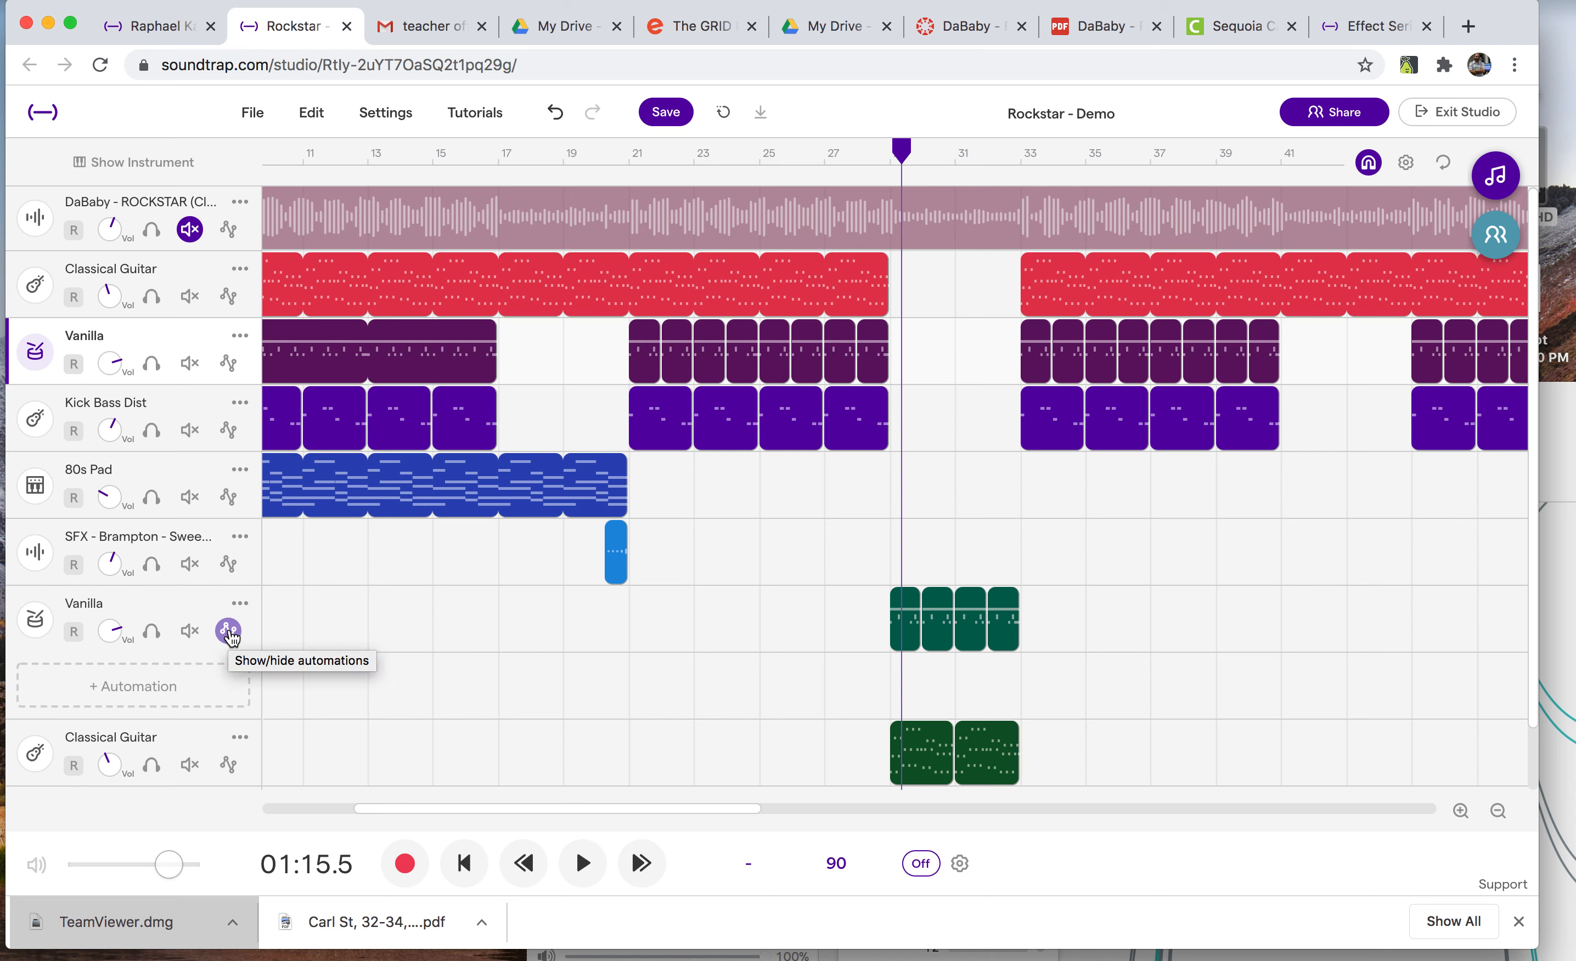
left_click(162, 698)
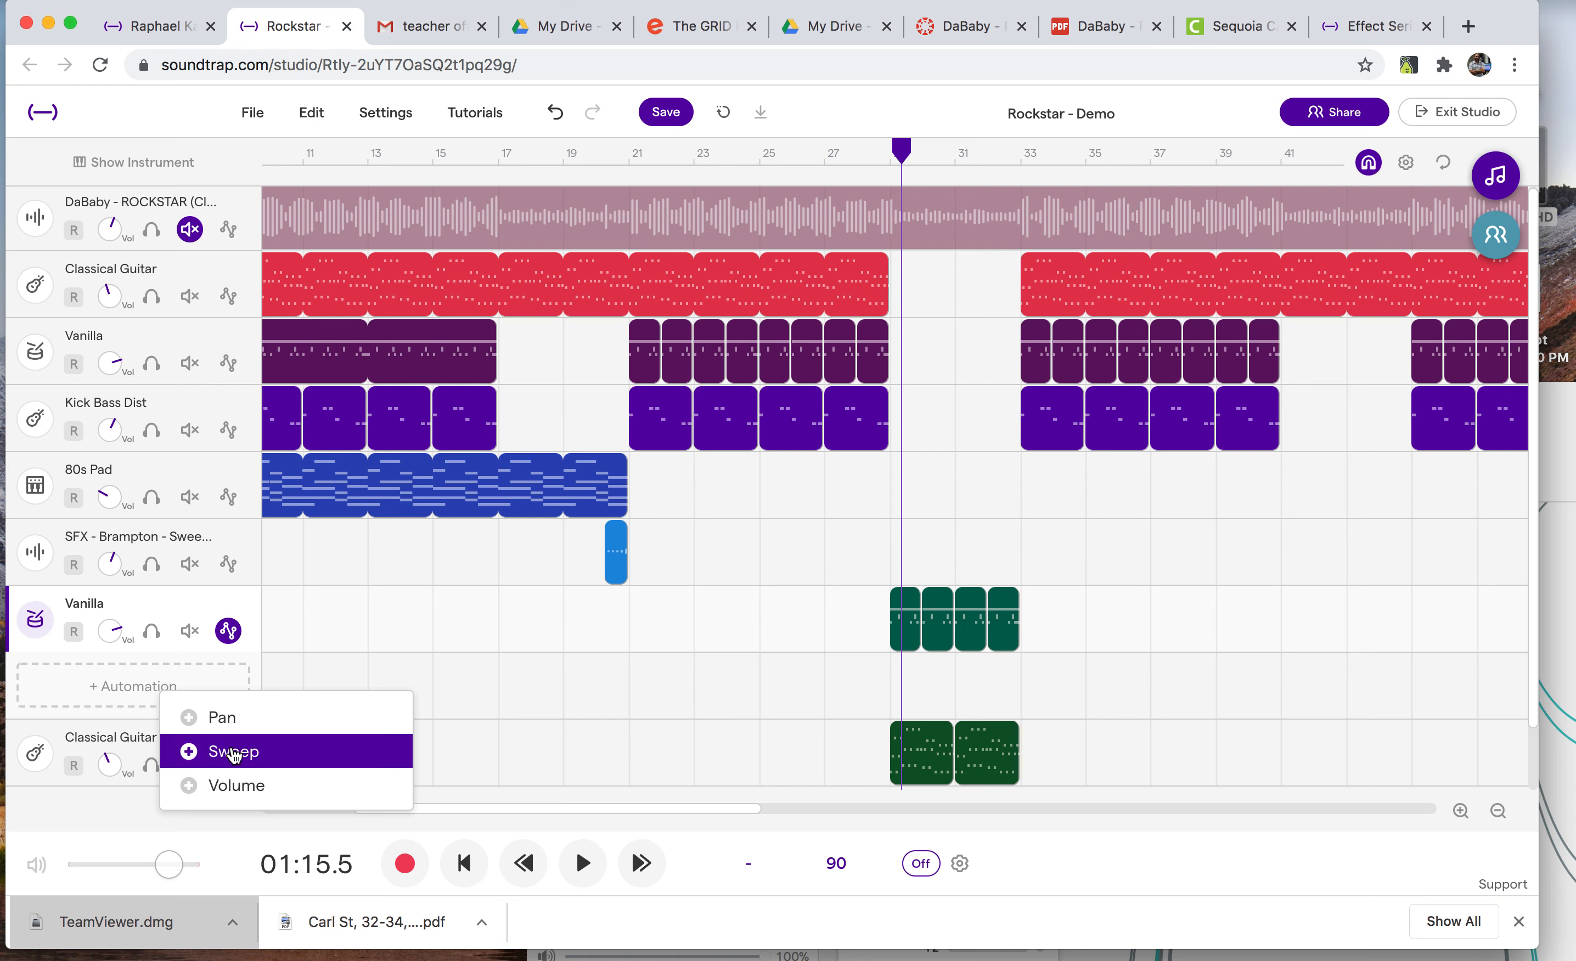
left_click(228, 749)
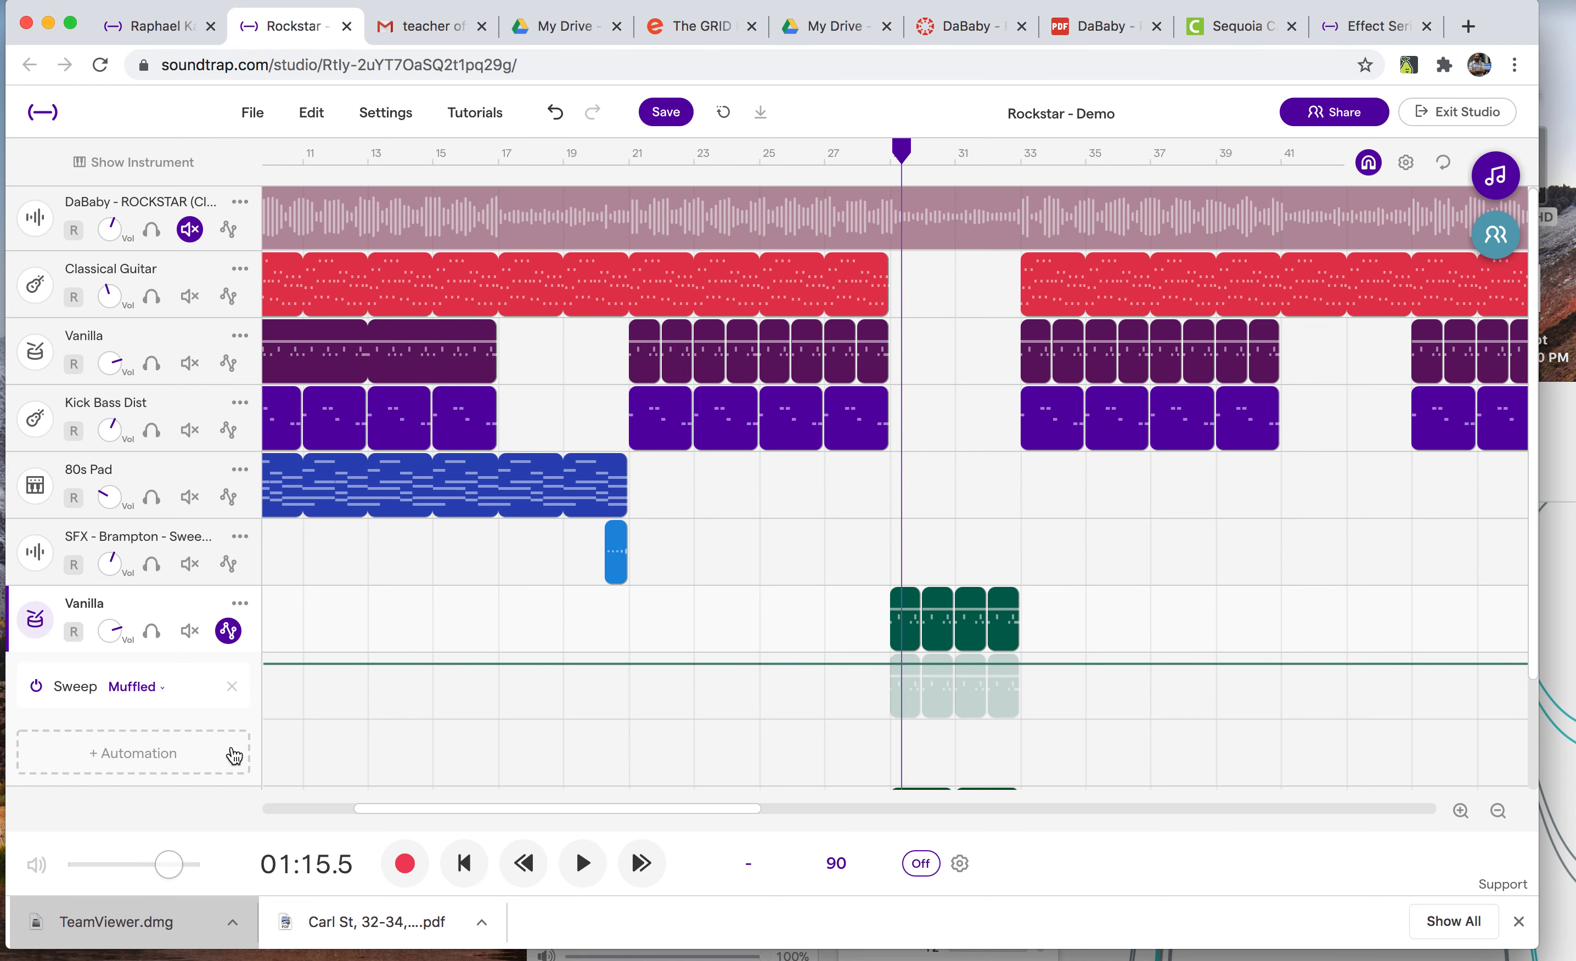
left_click(163, 688)
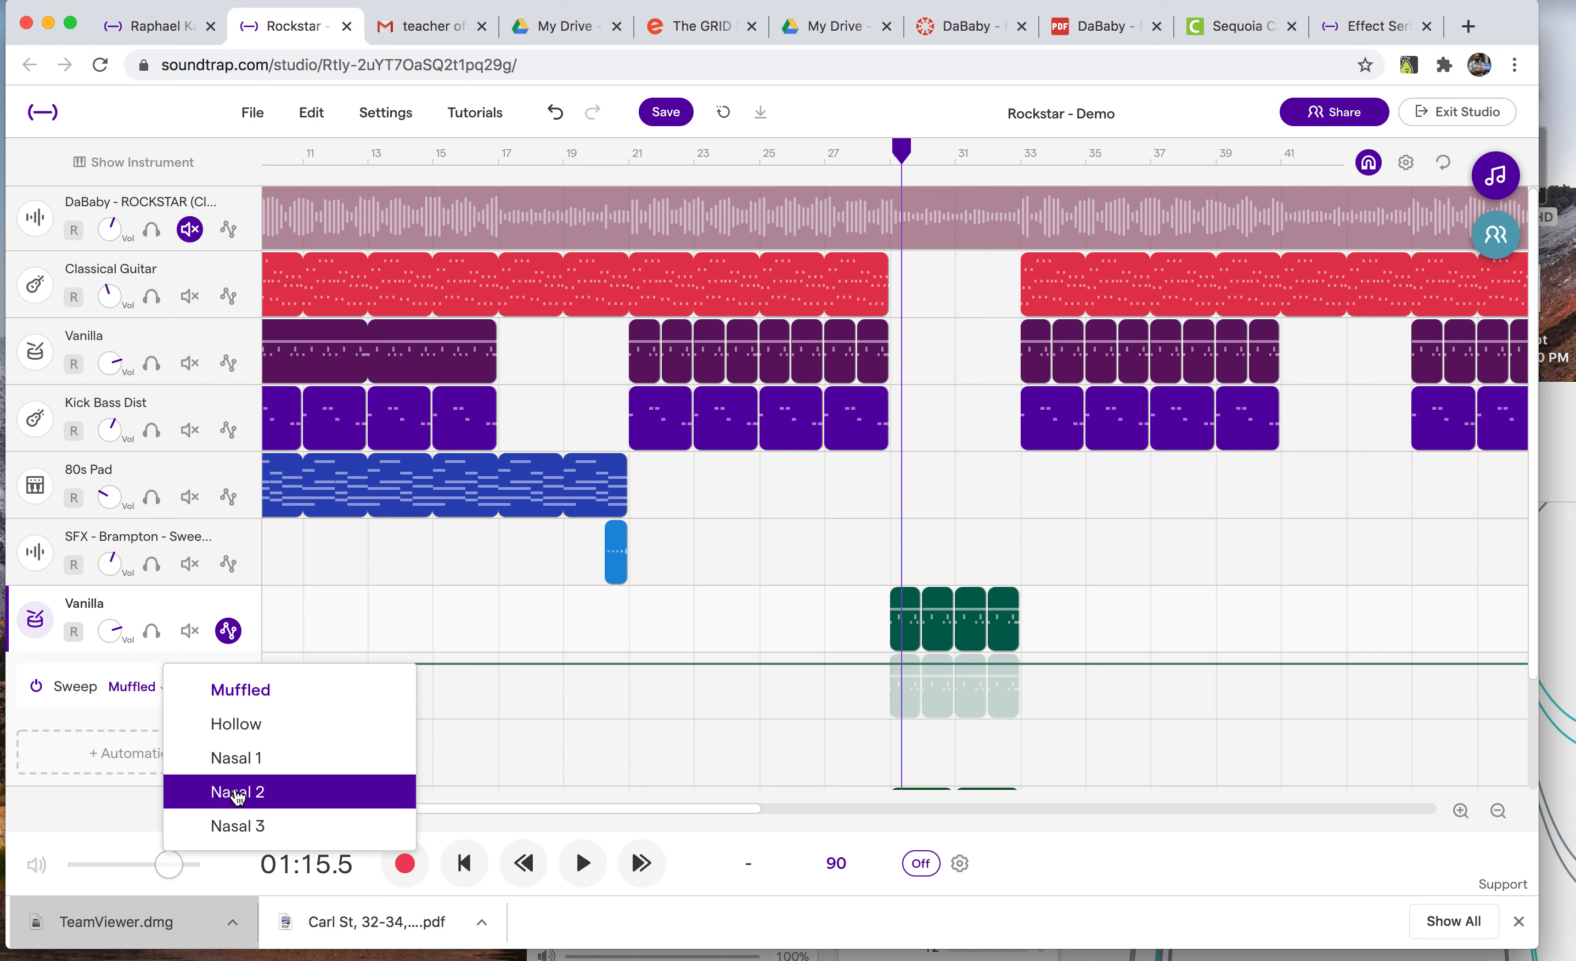
left_click(258, 690)
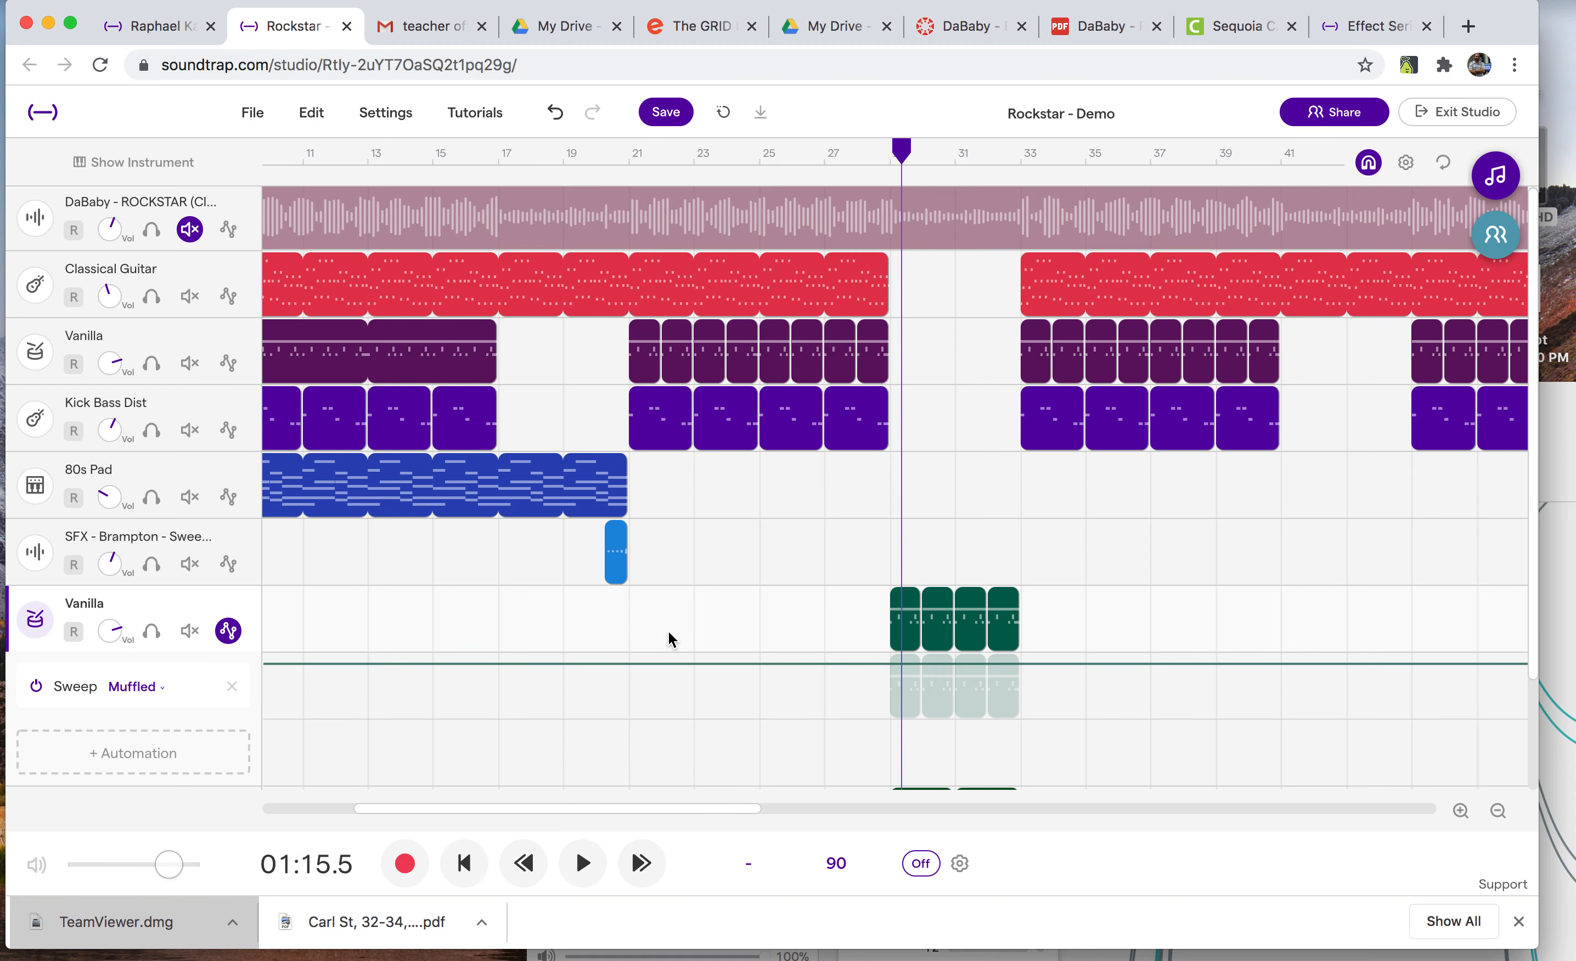
Shape the Vanilla track's sweep line to rise steadily from about mid level at bar 29 to near maximum at bar 33
left_click(891, 665)
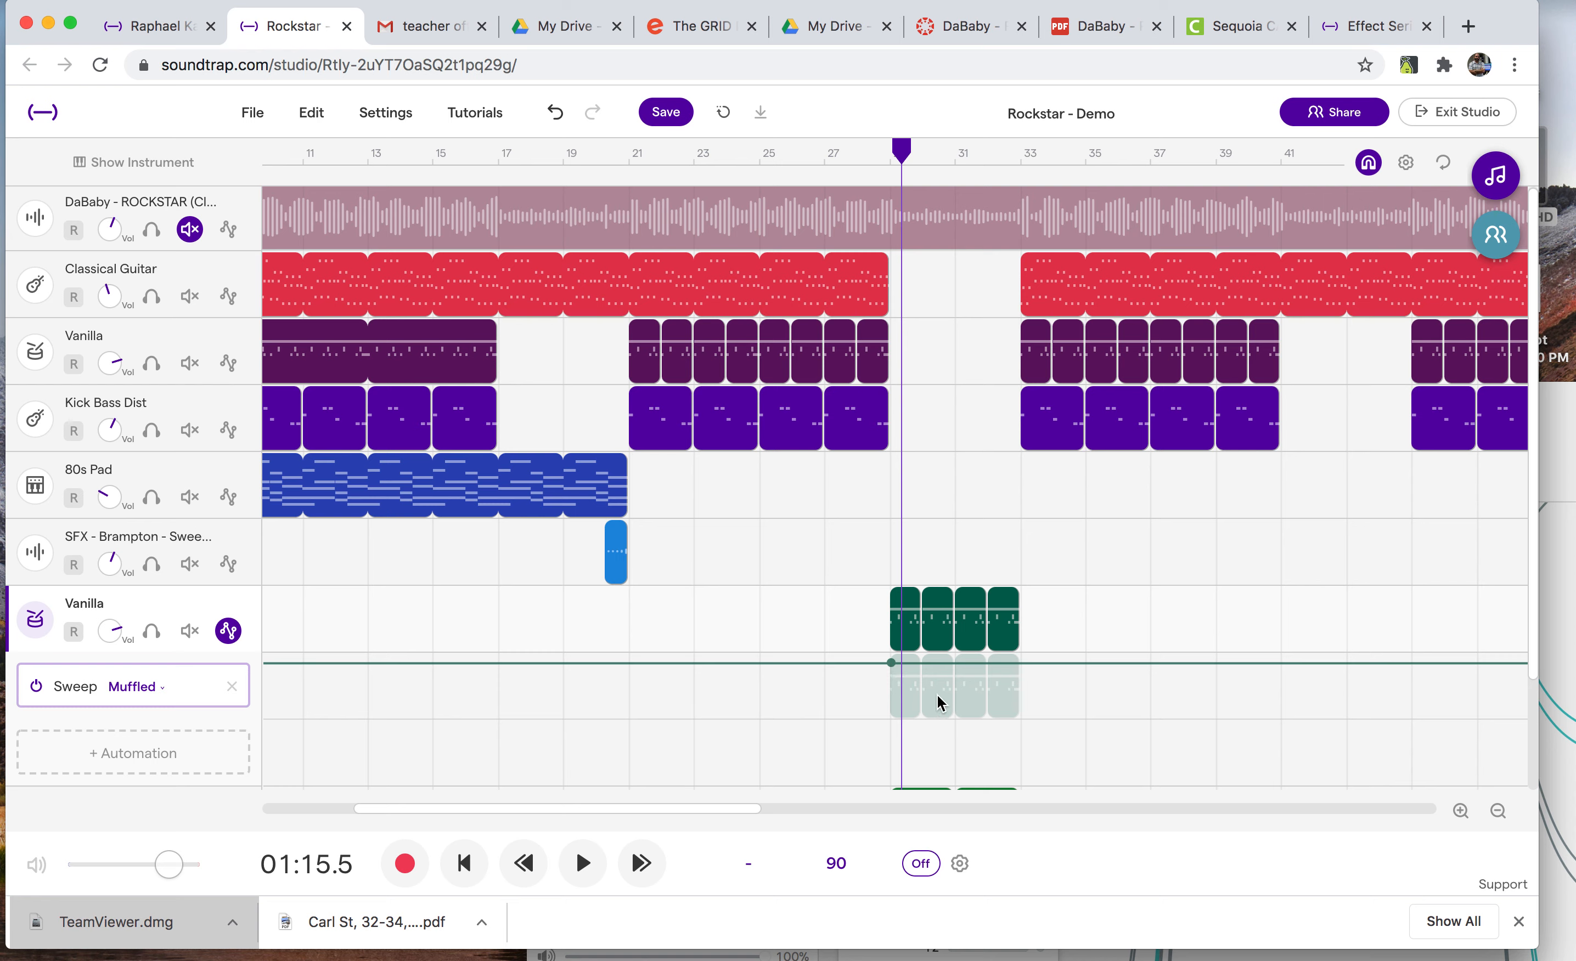
left_click_drag(890, 666, 891, 696)
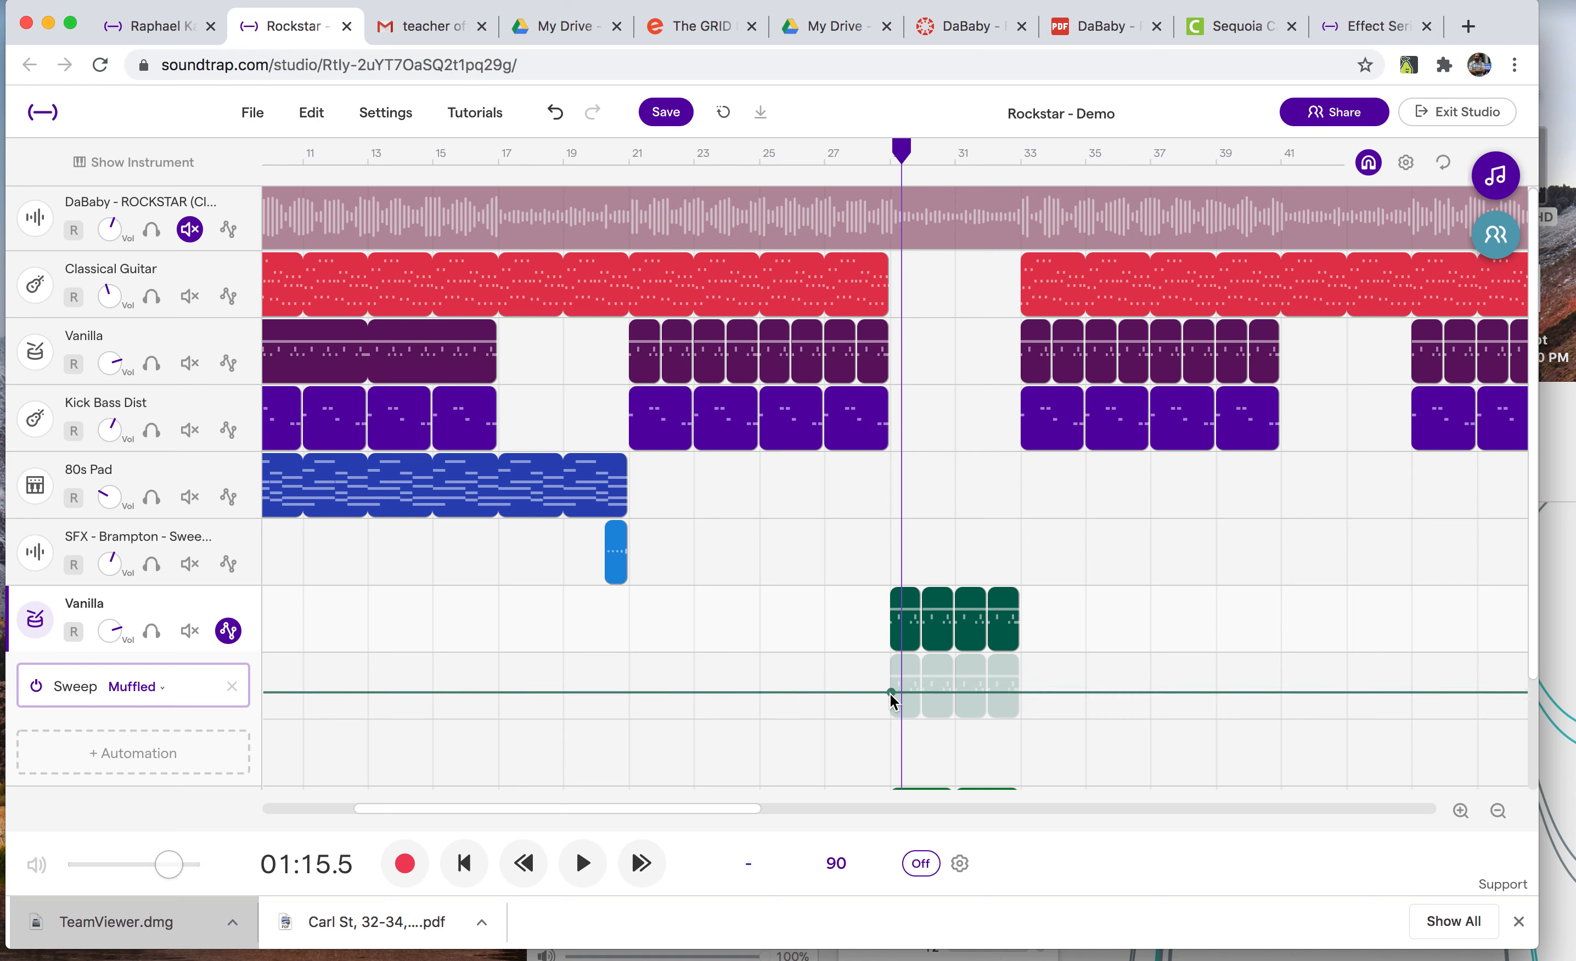
left_click_drag(1021, 692, 1019, 664)
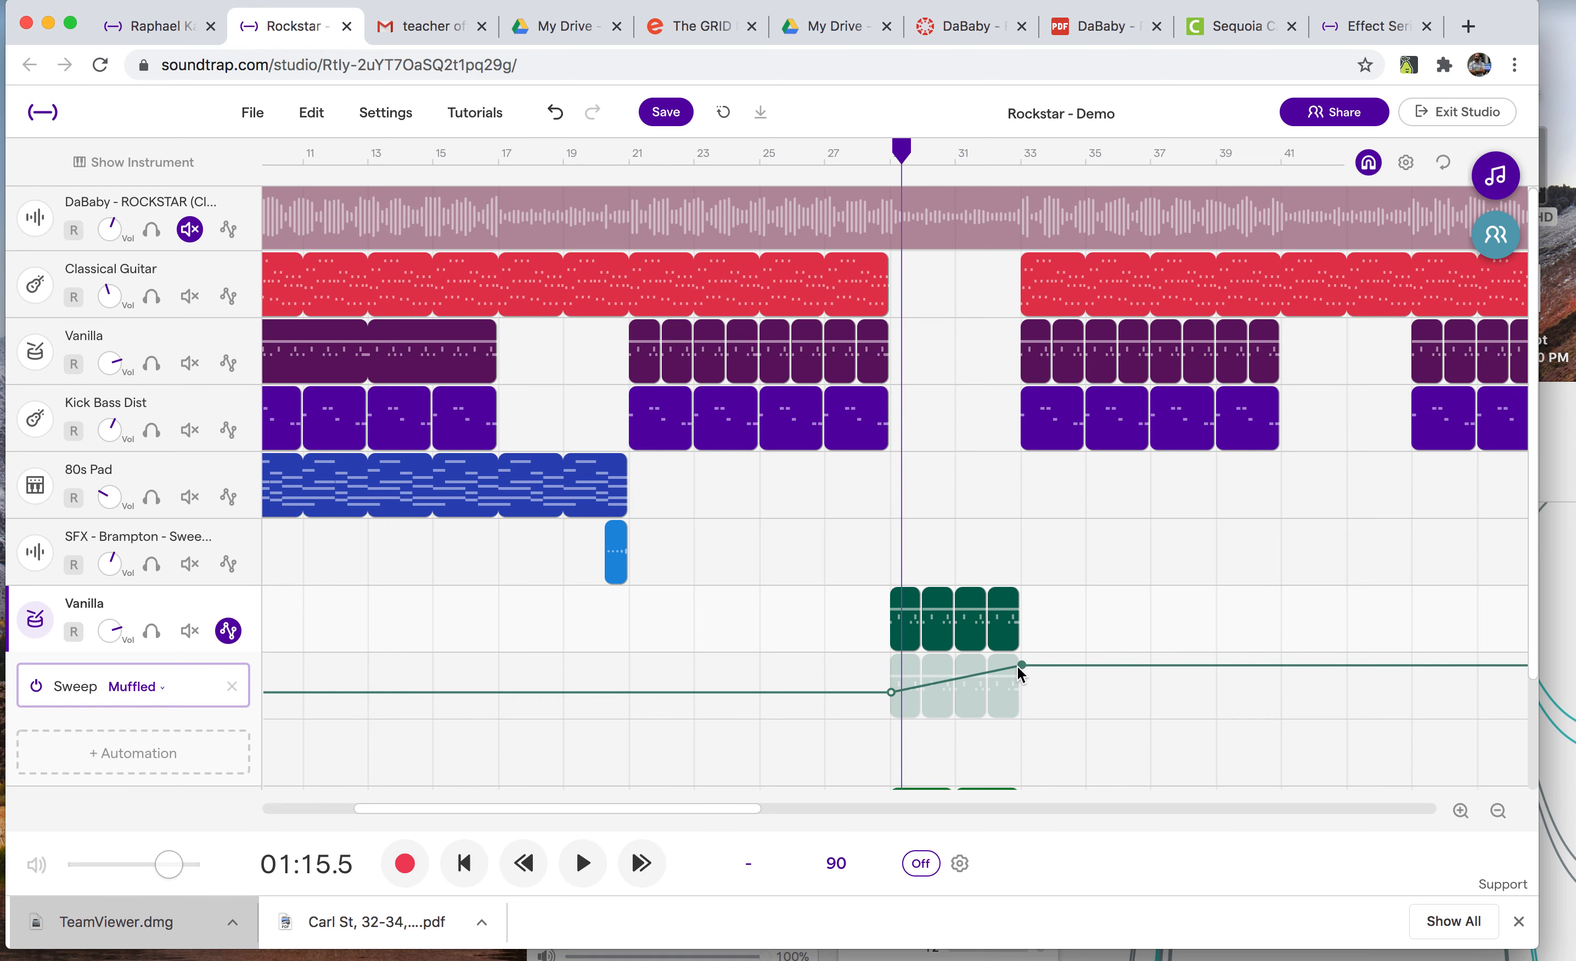
Add a Muffled Sweep automation to the new Classical Guitar track, rising from about mid level at bar 29 to near maximum at bar 33
scroll(1017, 666, "down", 2)
scroll(1016, 668, "down", 3)
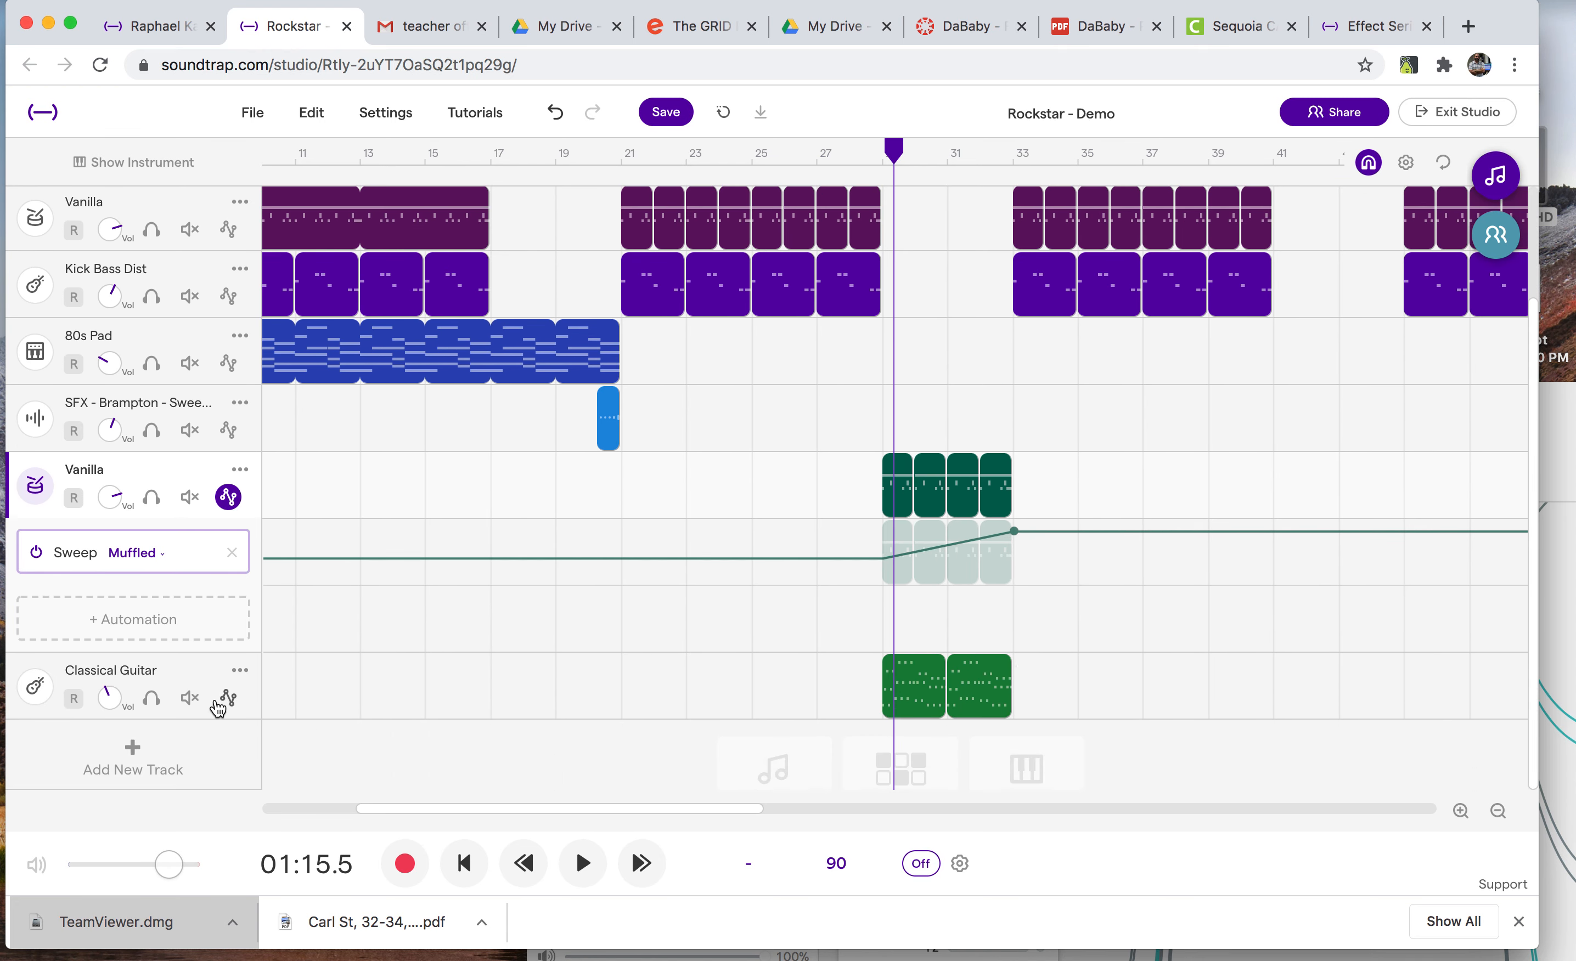
left_click(229, 697)
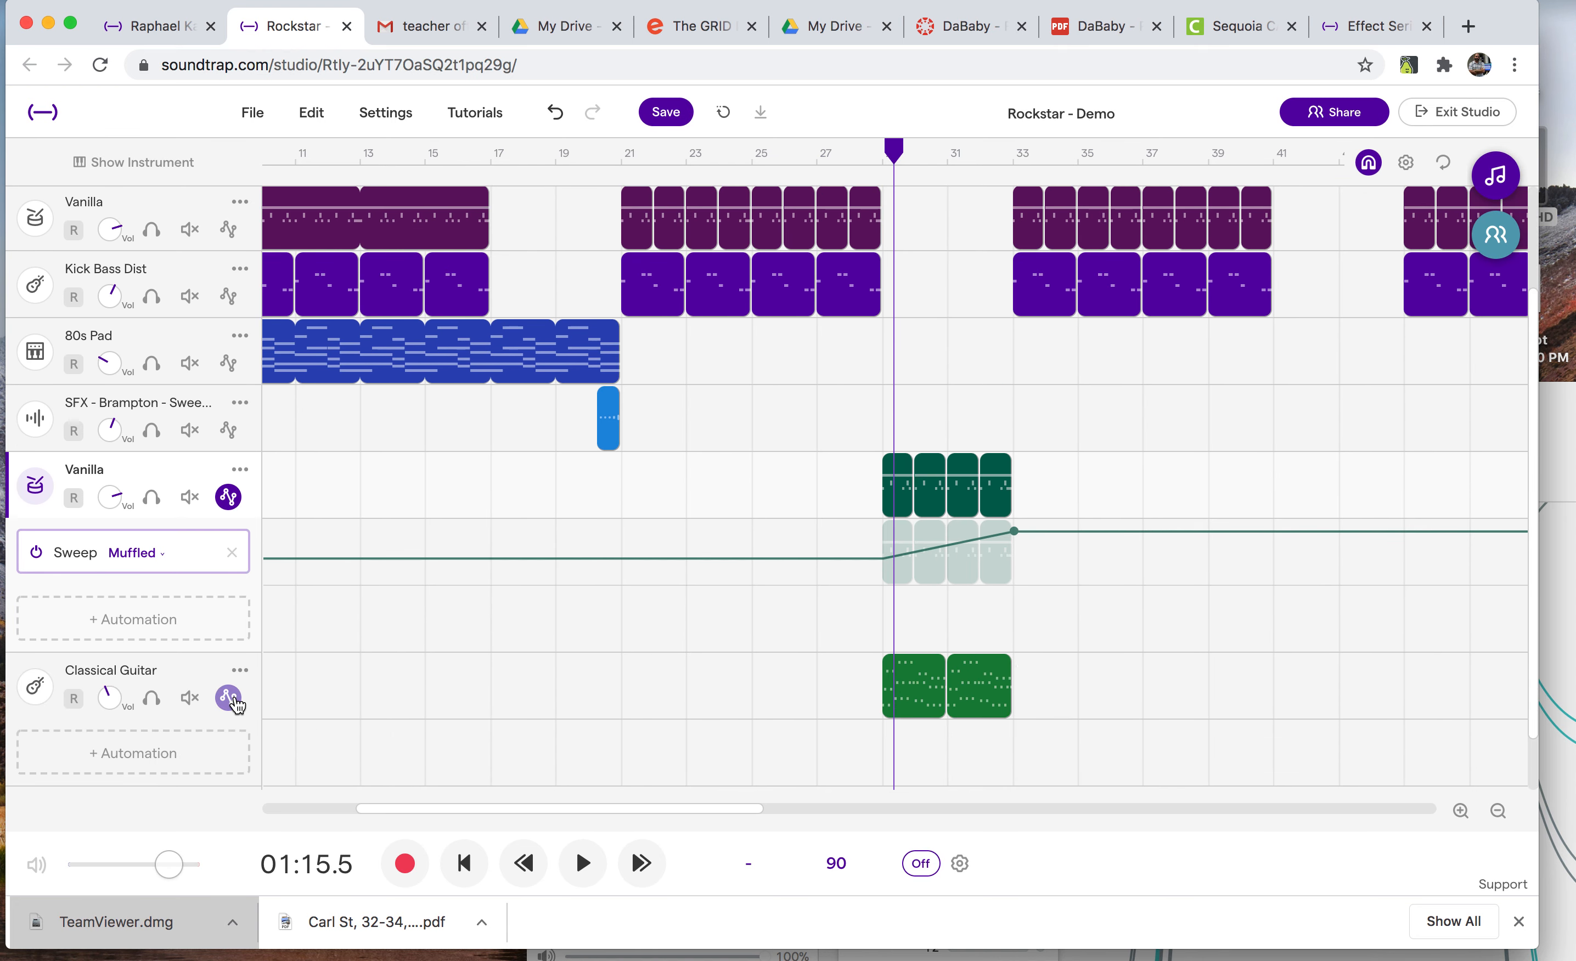
left_click(163, 757)
left_click(230, 791)
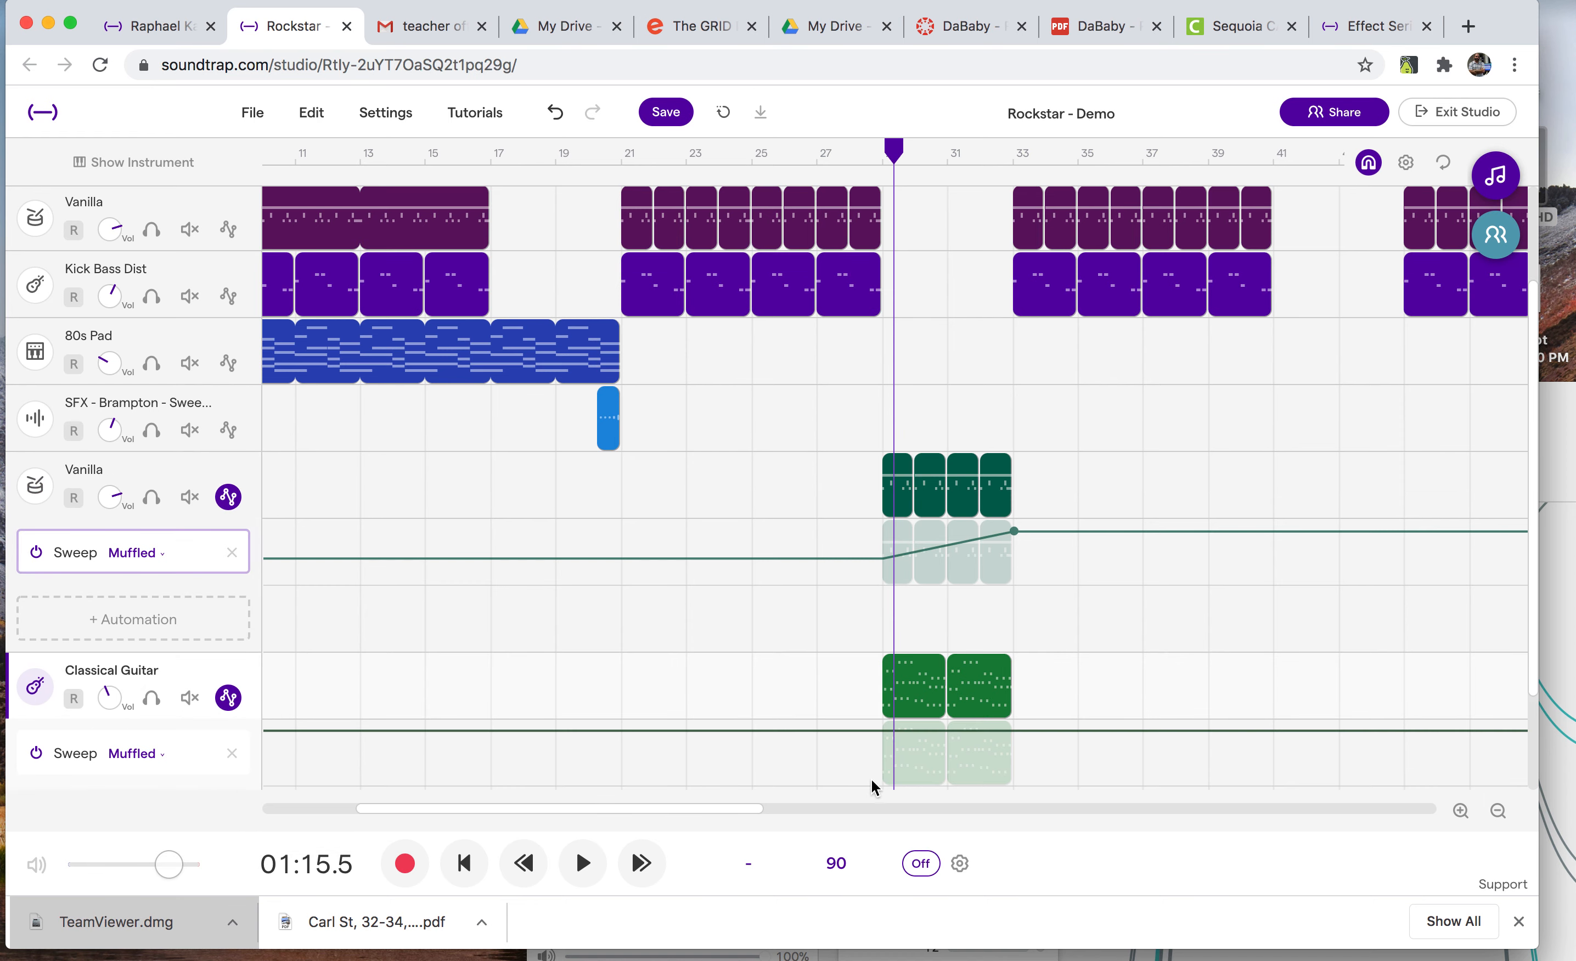
left_click_drag(884, 730, 886, 757)
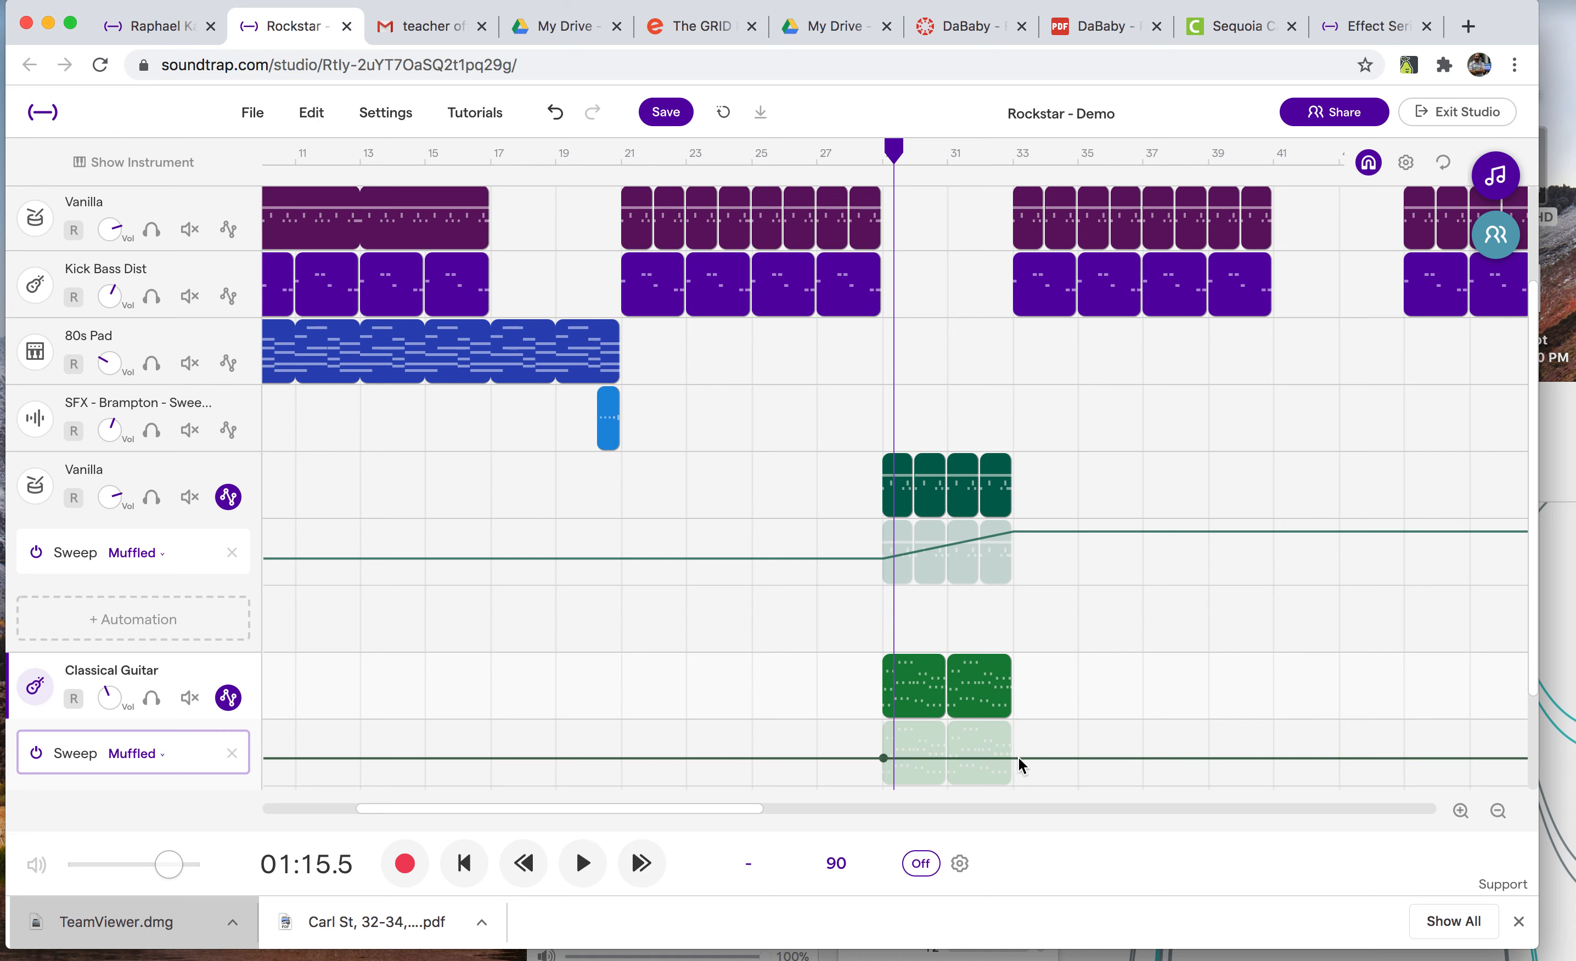
left_click_drag(1012, 761, 1012, 733)
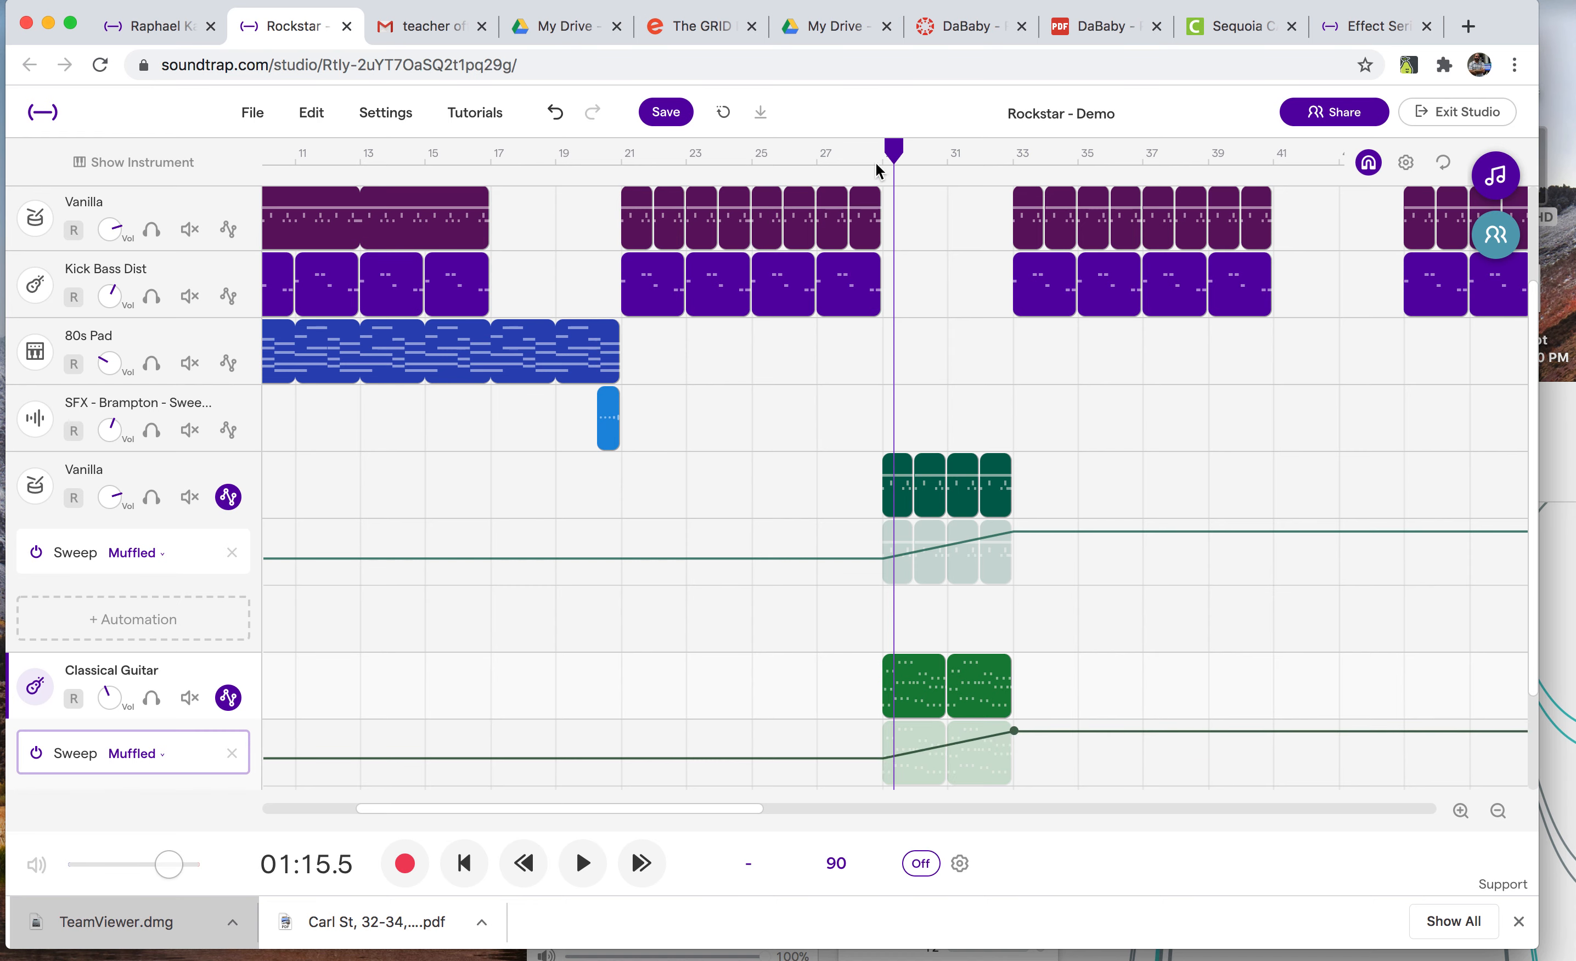
Play the song from about bar 27 through bar 33 to hear the sweep automation on drums and guitar
left_click(854, 152)
left_click(825, 155)
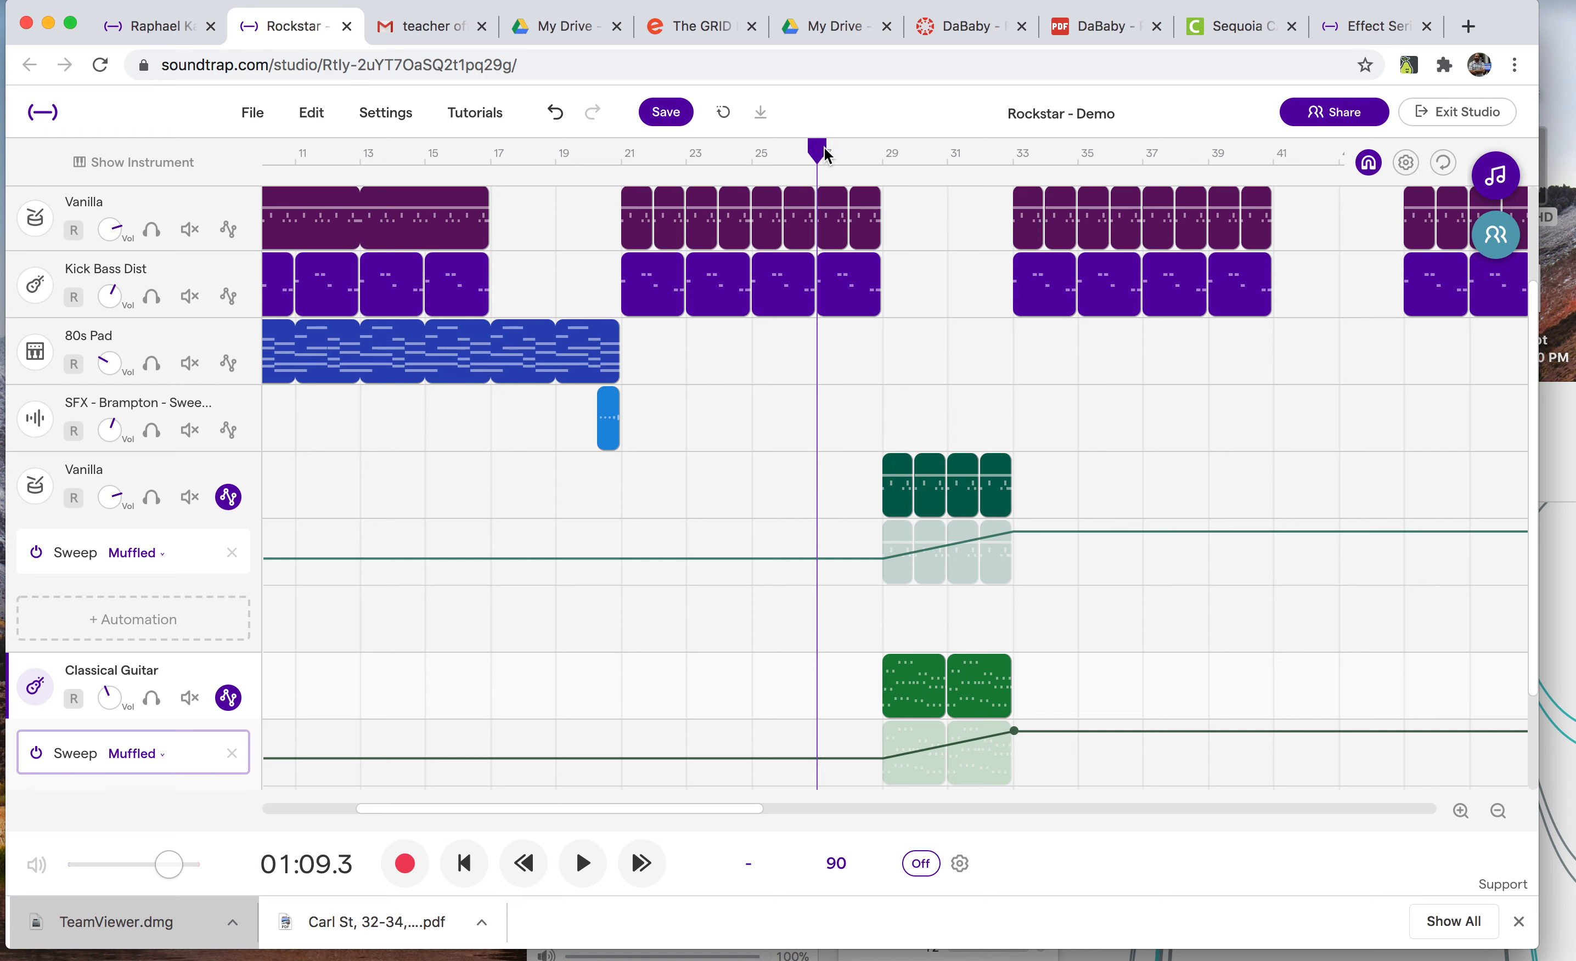
key("space")
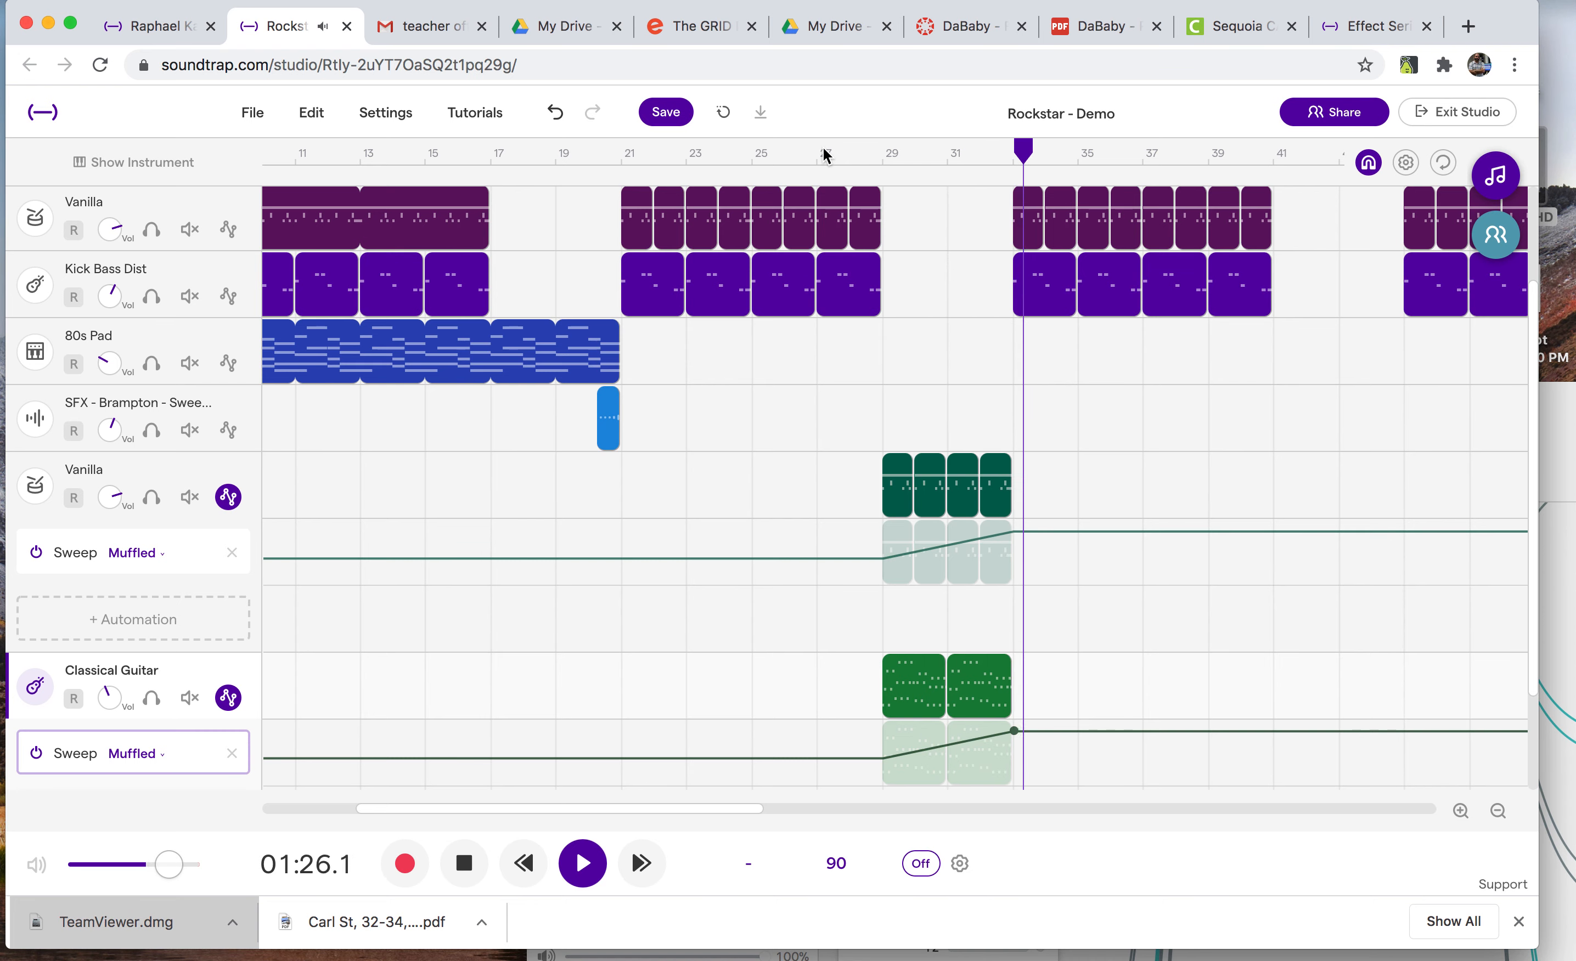
key("space")
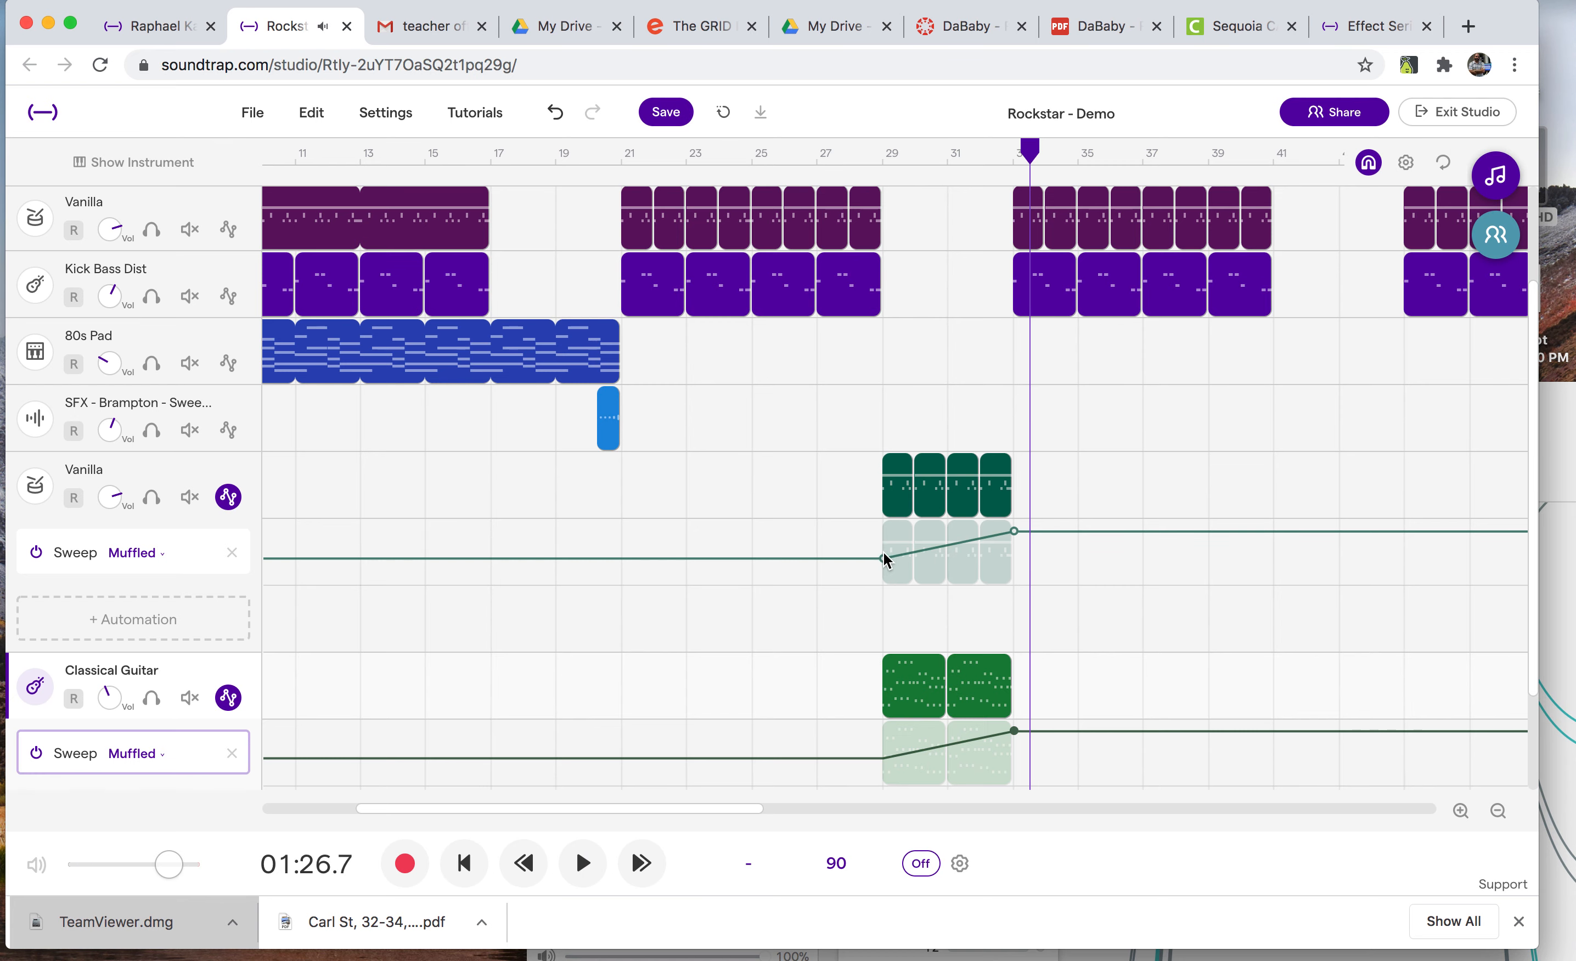
Raise the bar 29 sweep points slightly on the new Vanilla and Classical Guitar tracks while playing the section back to check them
left_click_drag(887, 564, 886, 556)
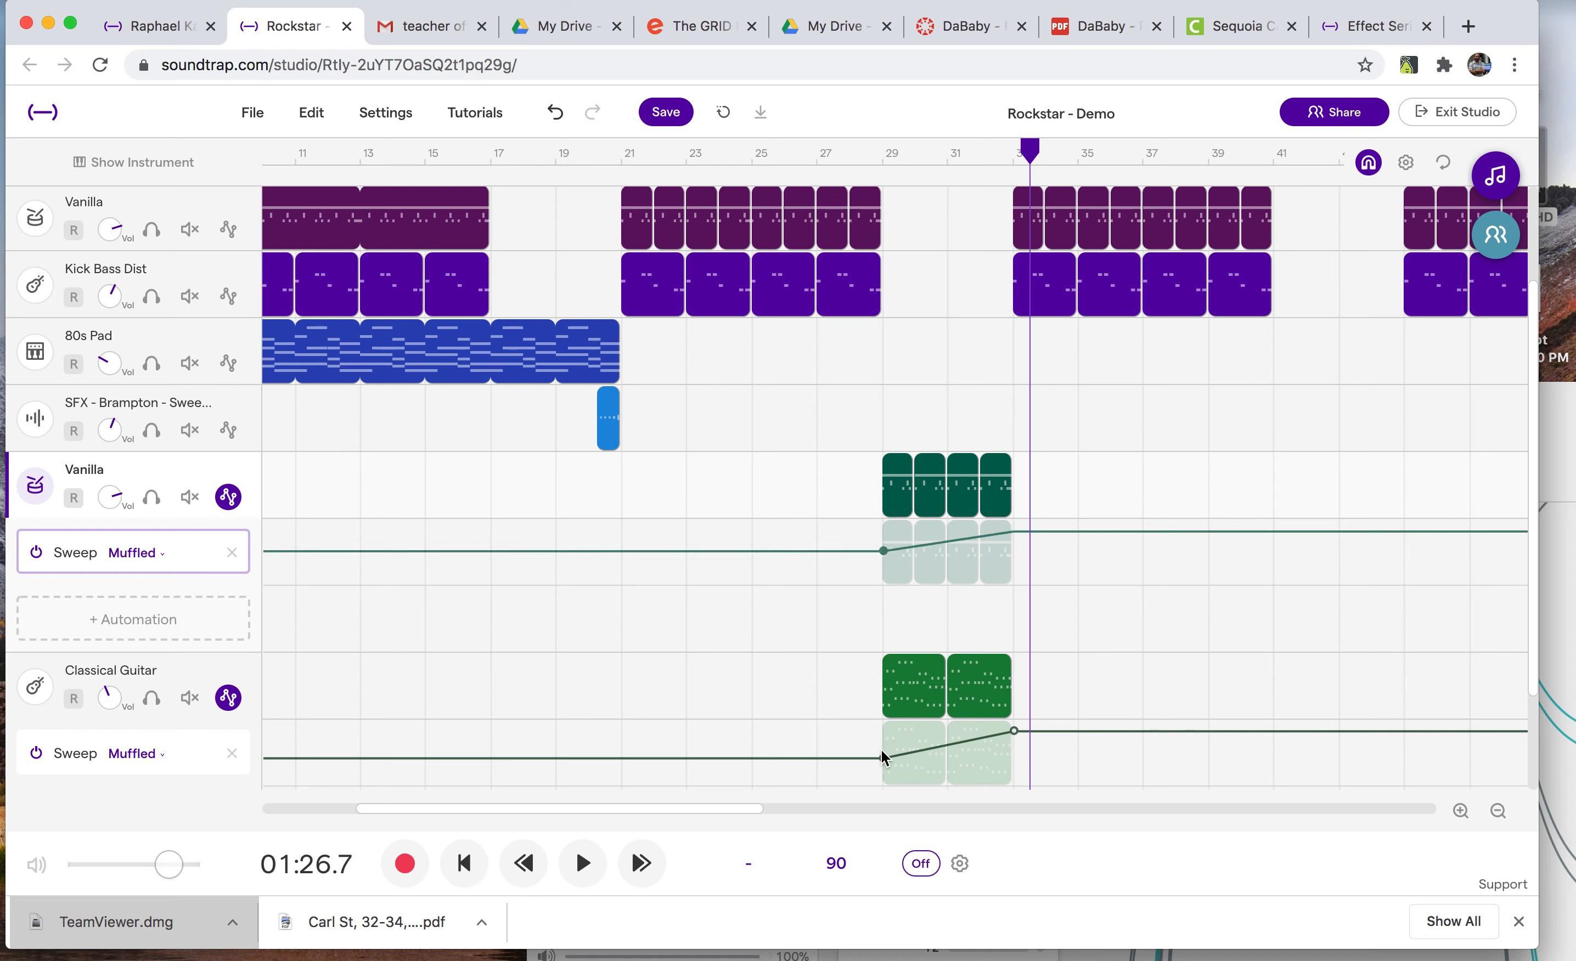
left_click_drag(884, 760, 883, 749)
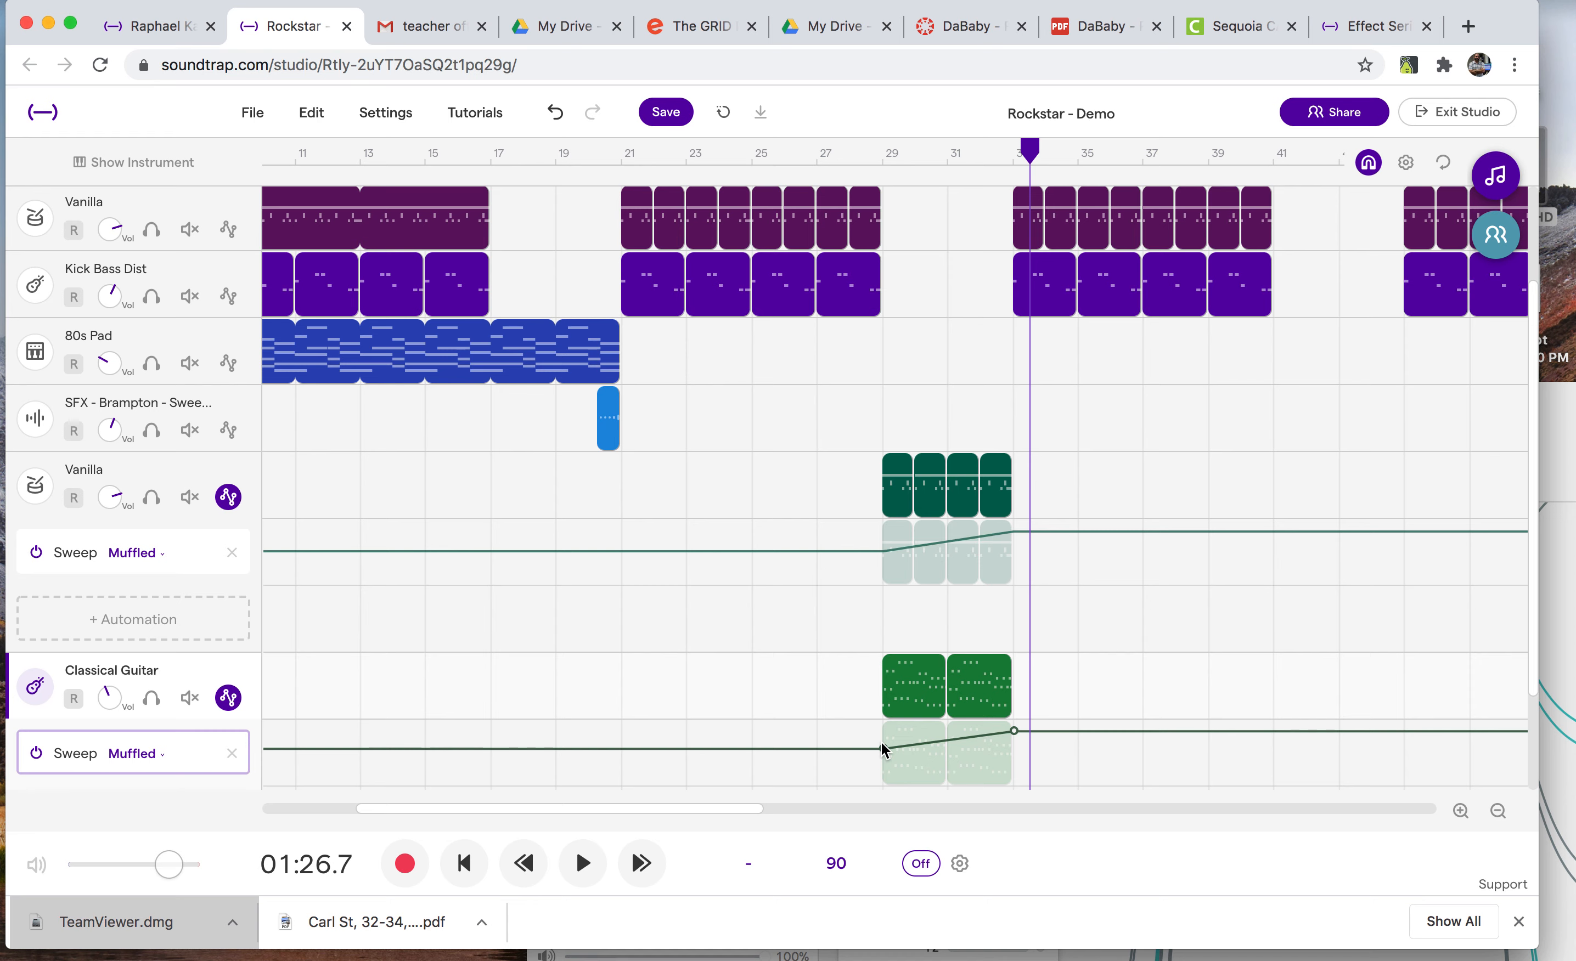
left_click(845, 158)
key("space")
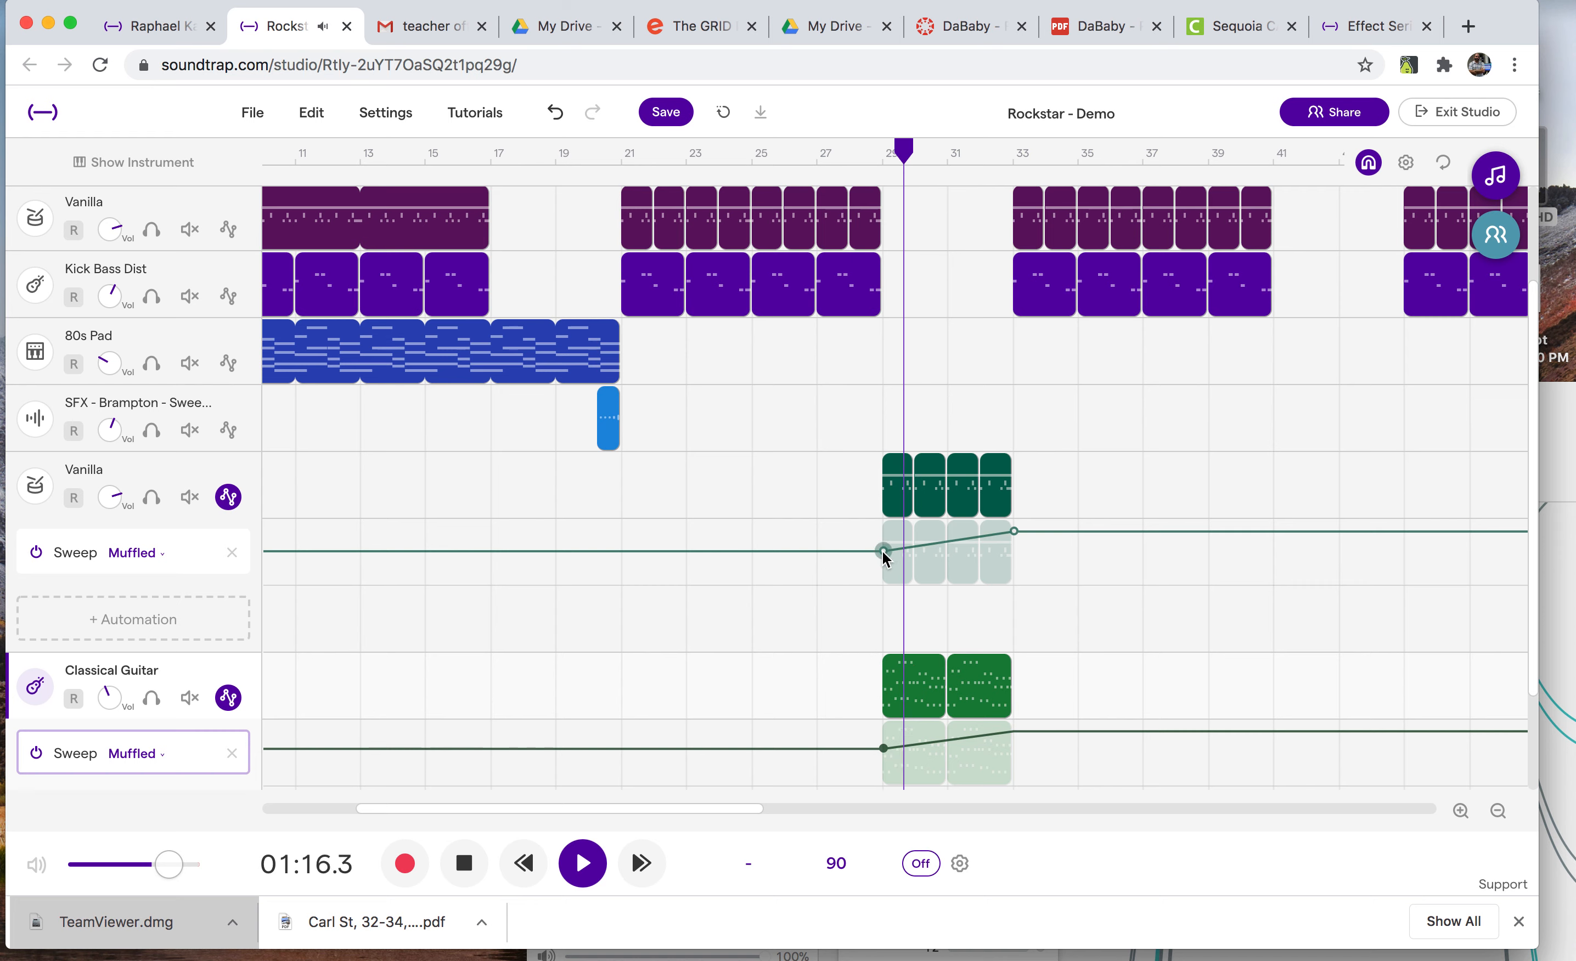
left_click_drag(885, 748, 885, 745)
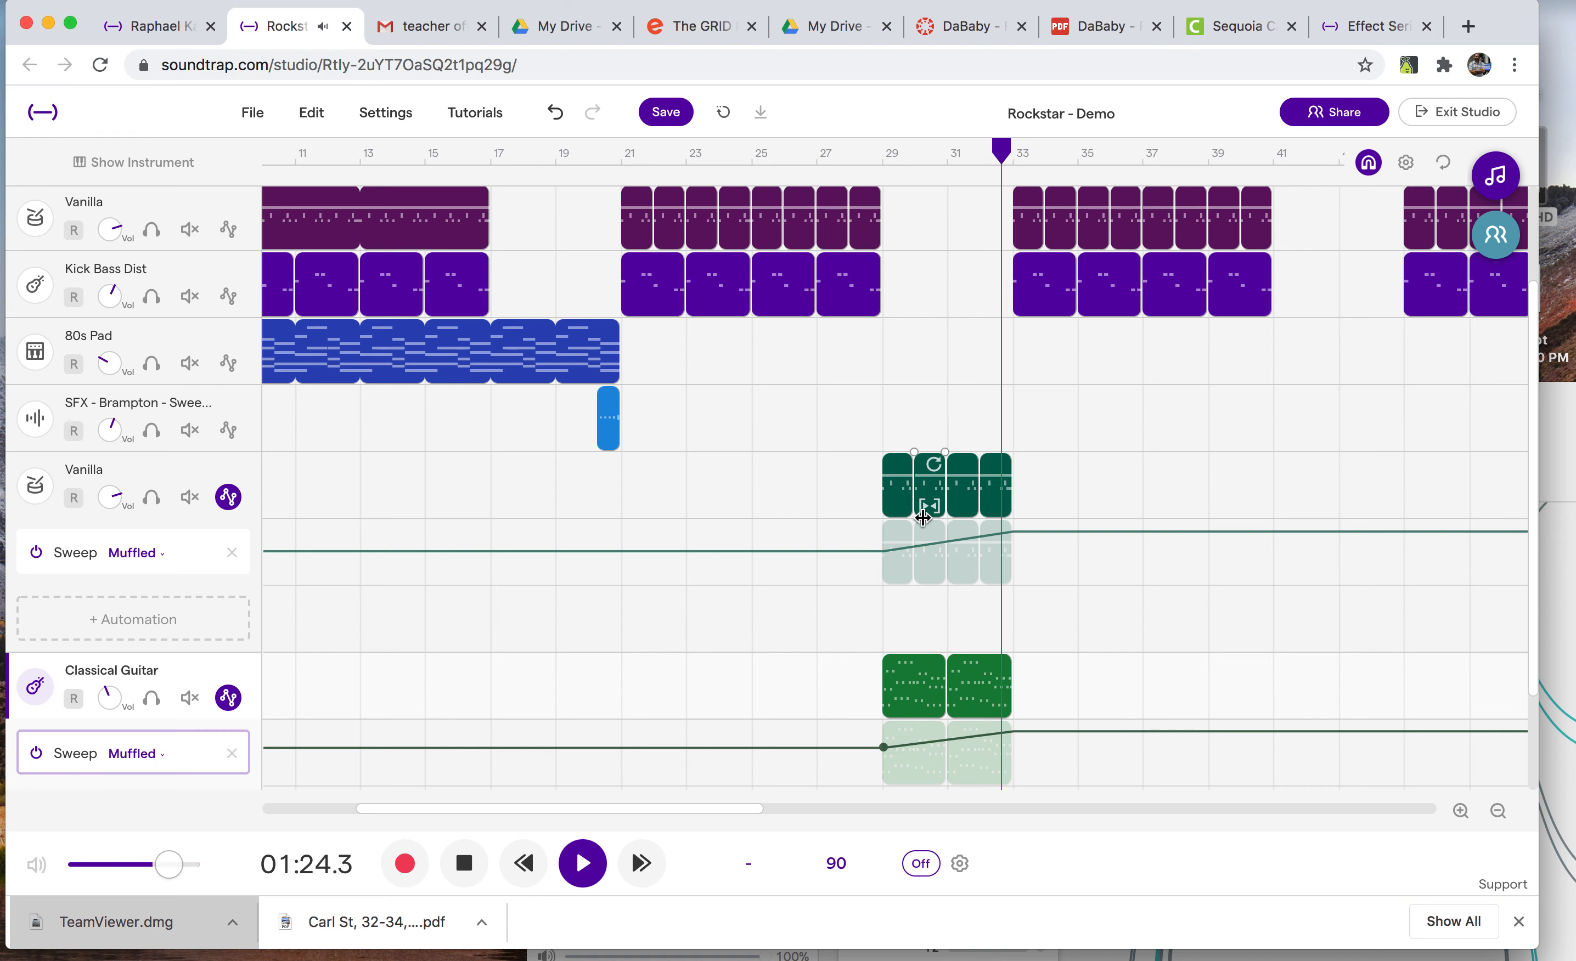
key("space")
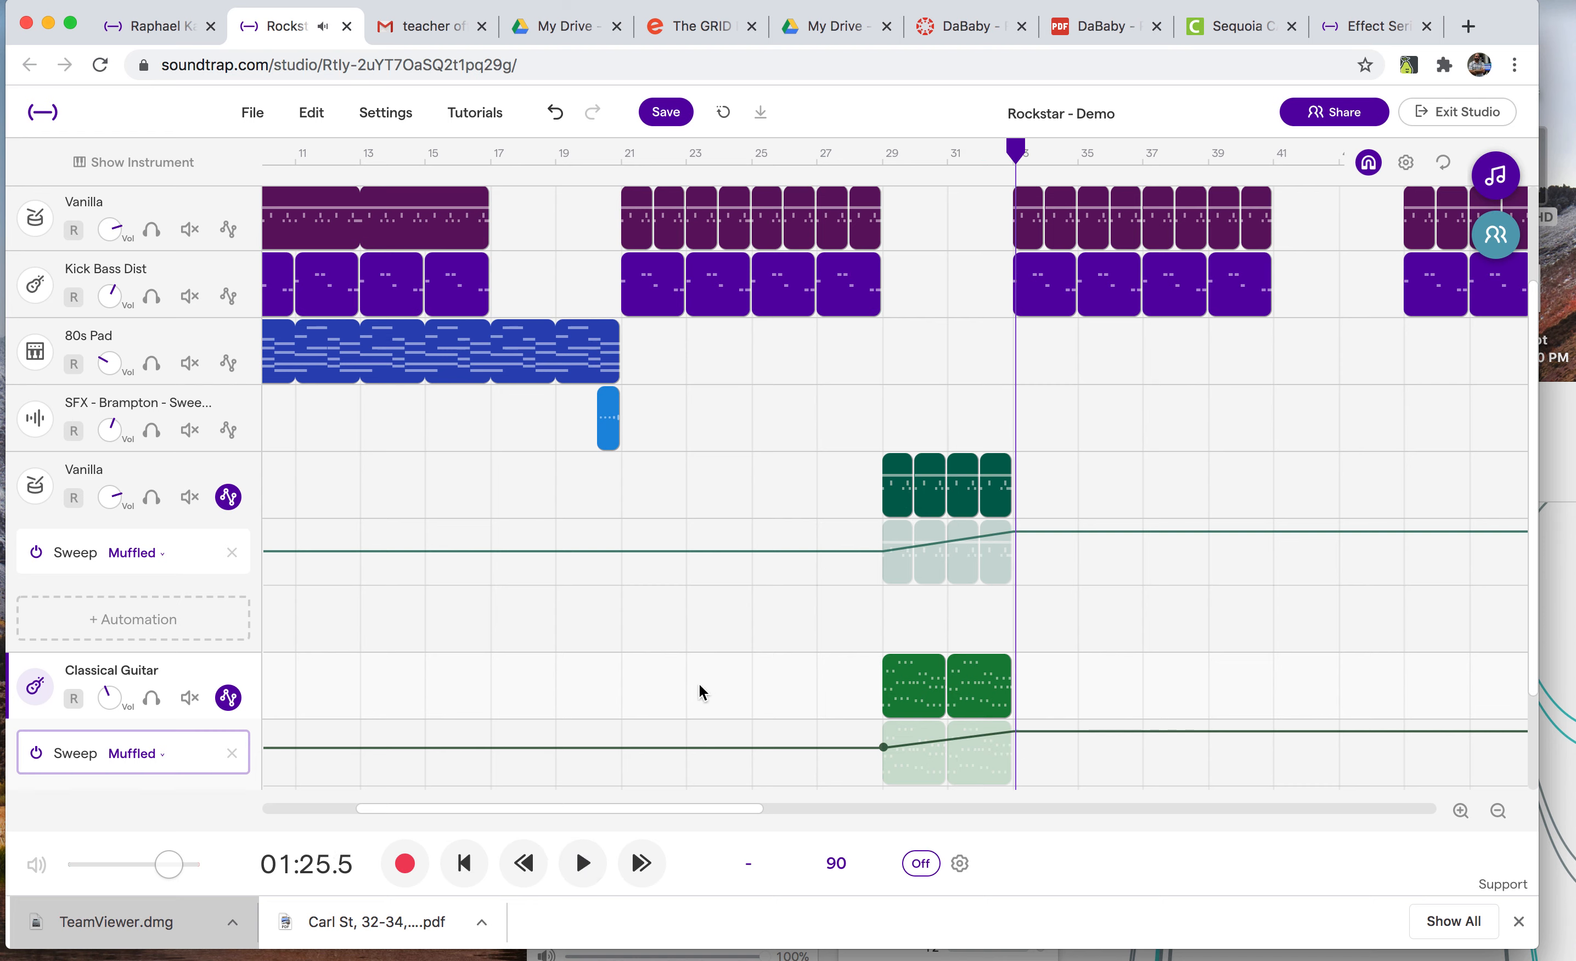
Hide the automation lanes of the new Classical Guitar and Vanilla tracks
left_click(228, 698)
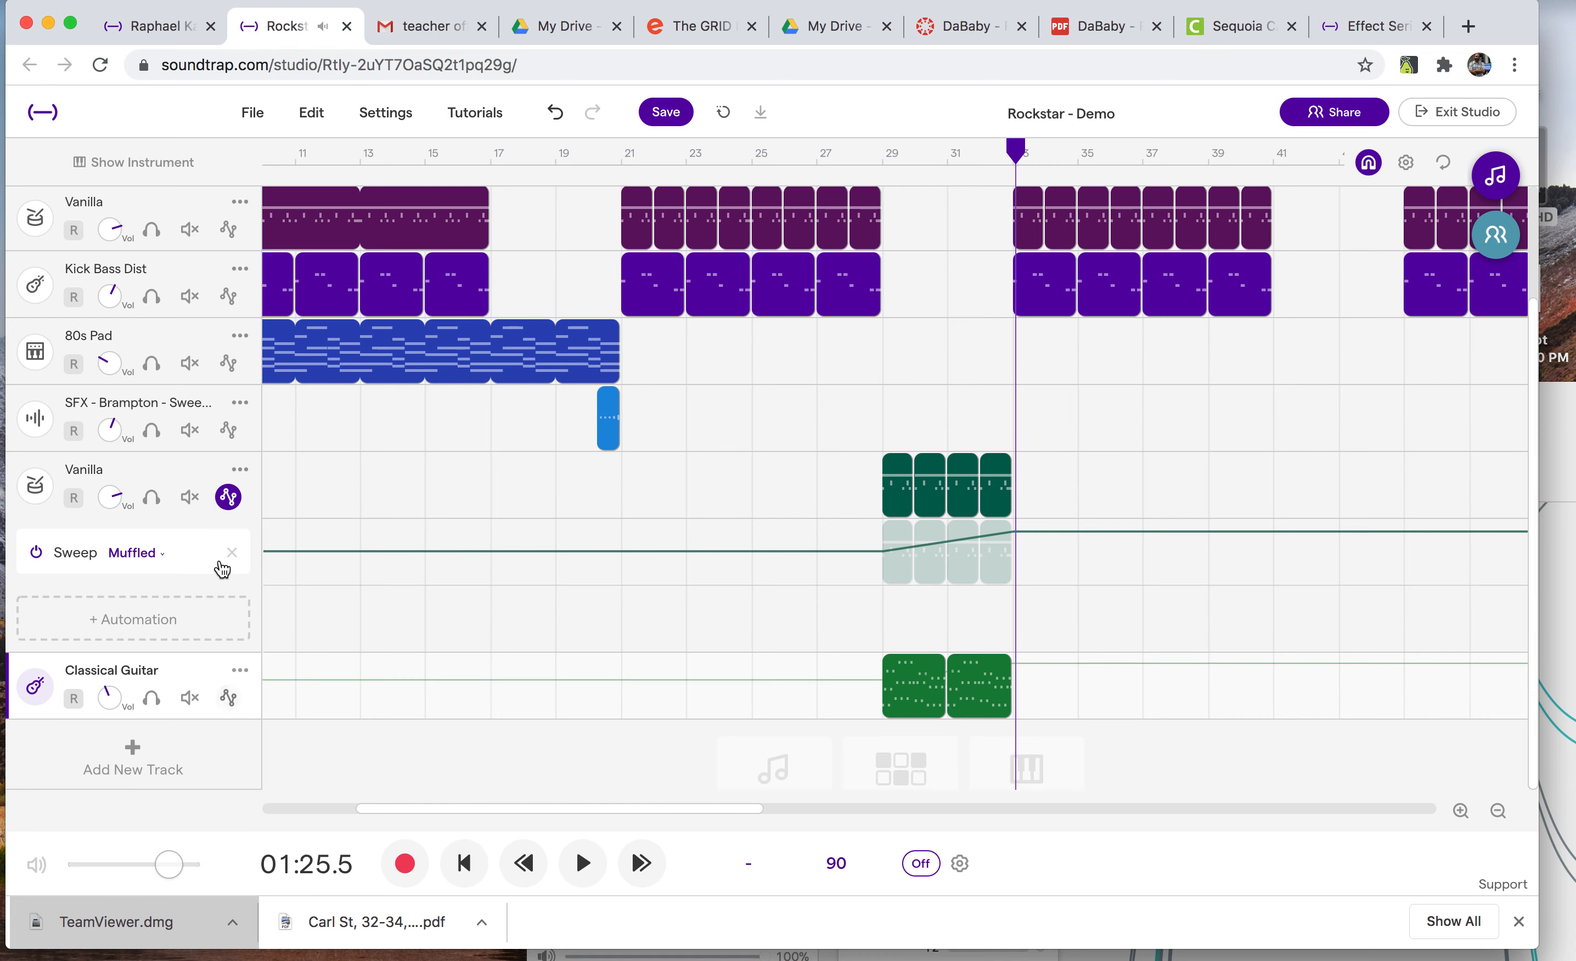
left_click(228, 497)
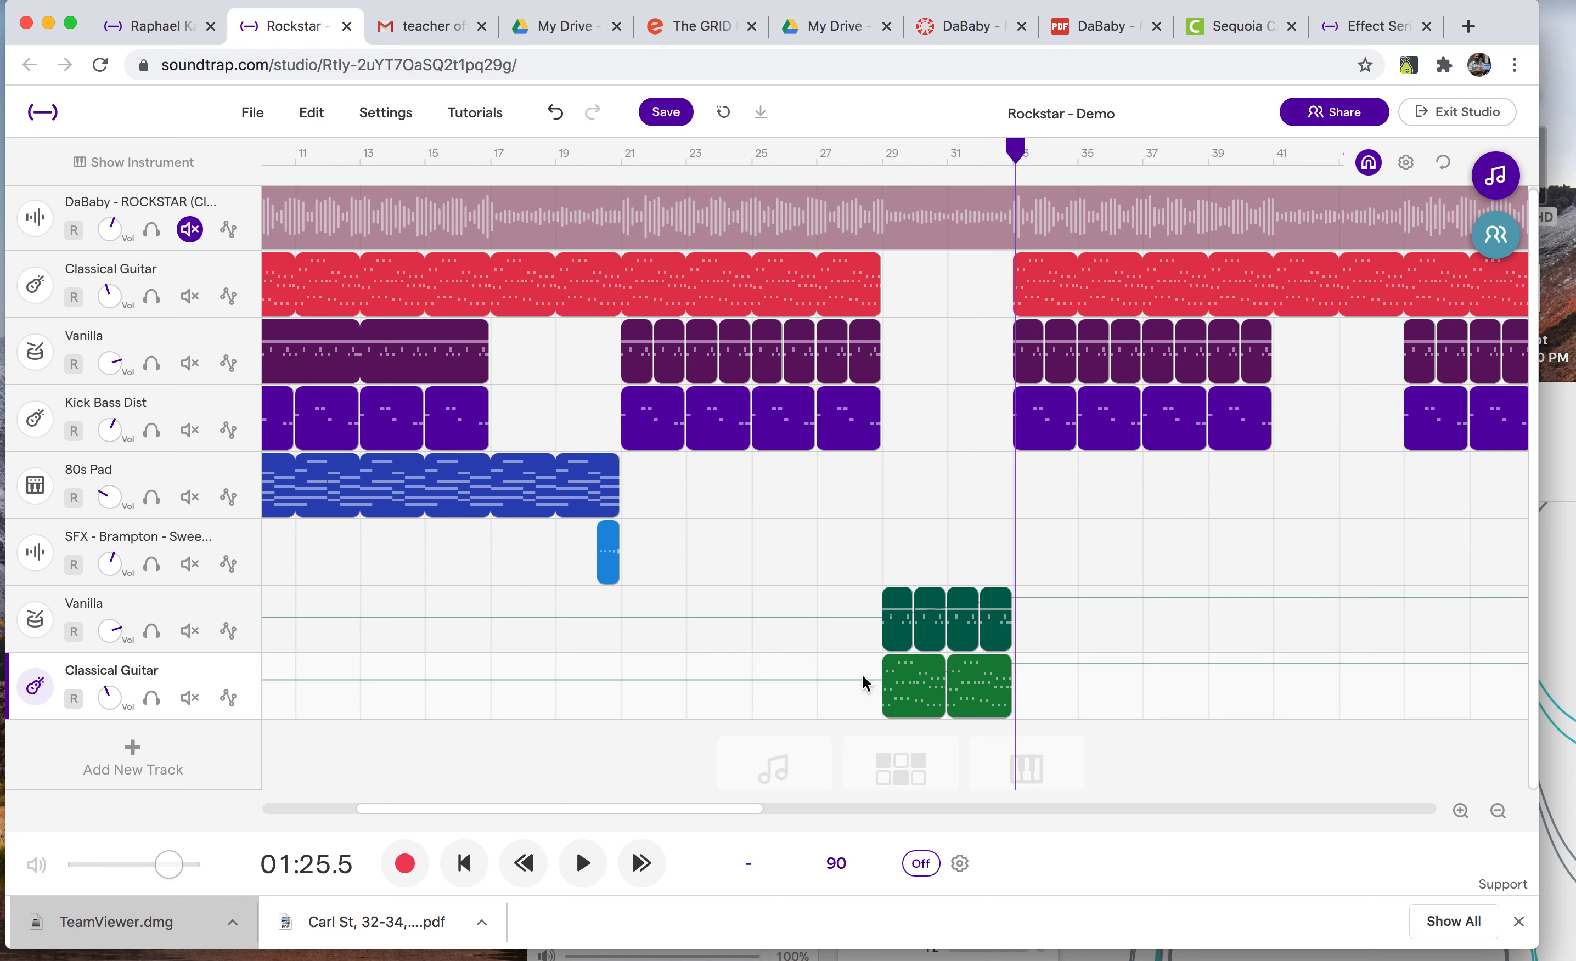
Open the loop library, clear the Originals filter and filter the loops by SFX and Hip Hop
left_click(1498, 180)
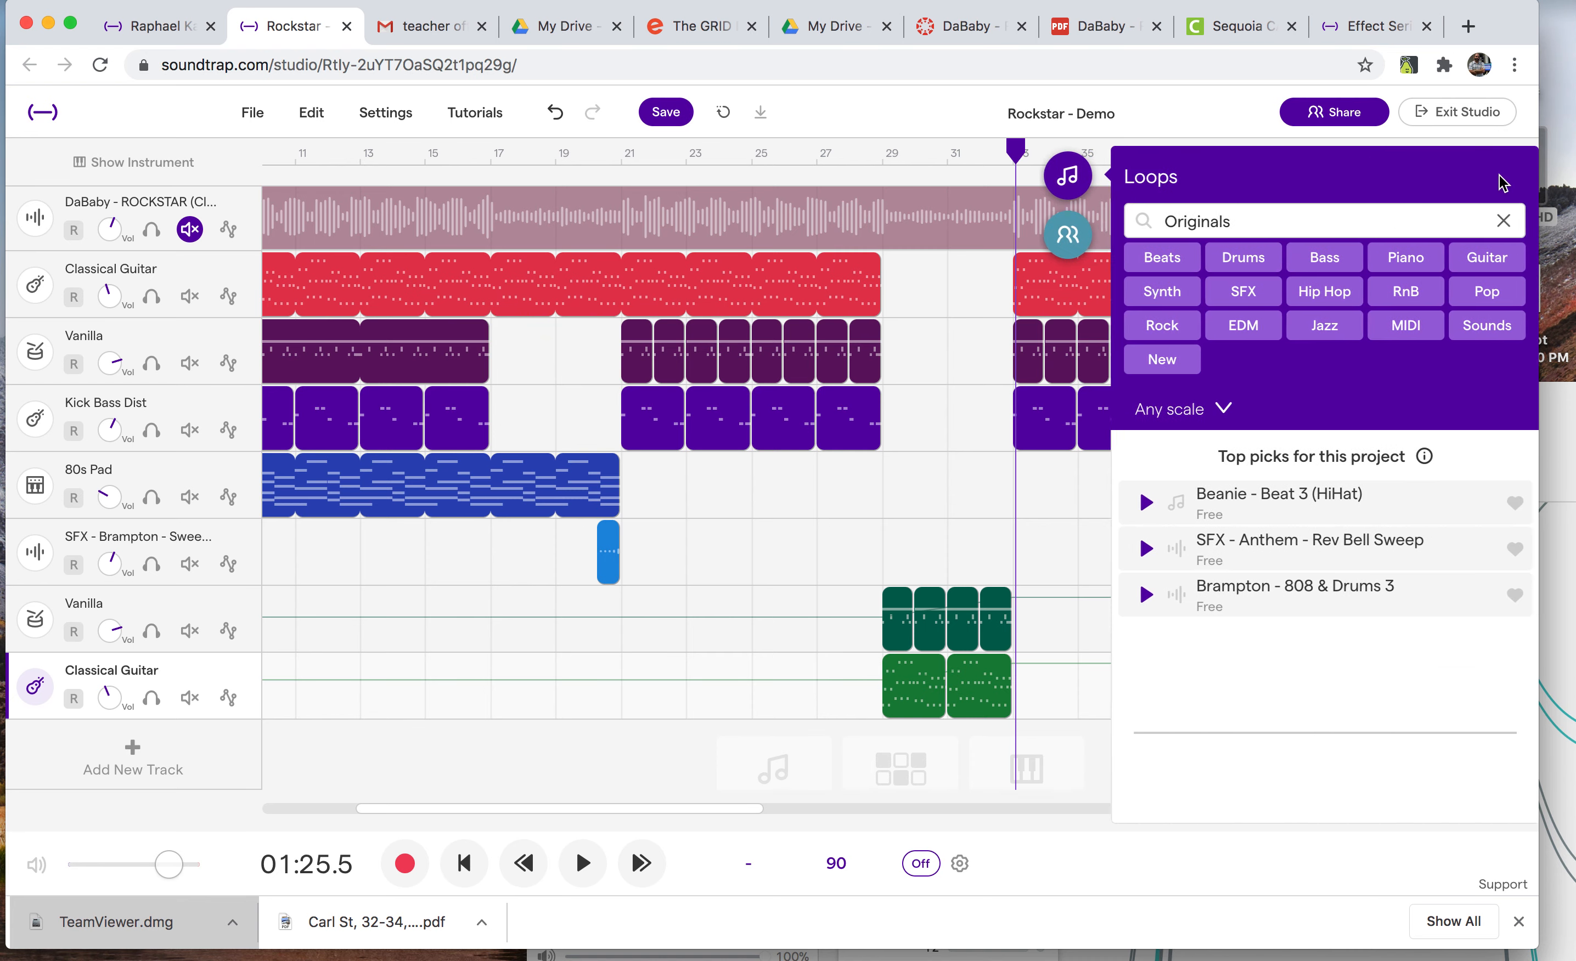
left_click(1503, 222)
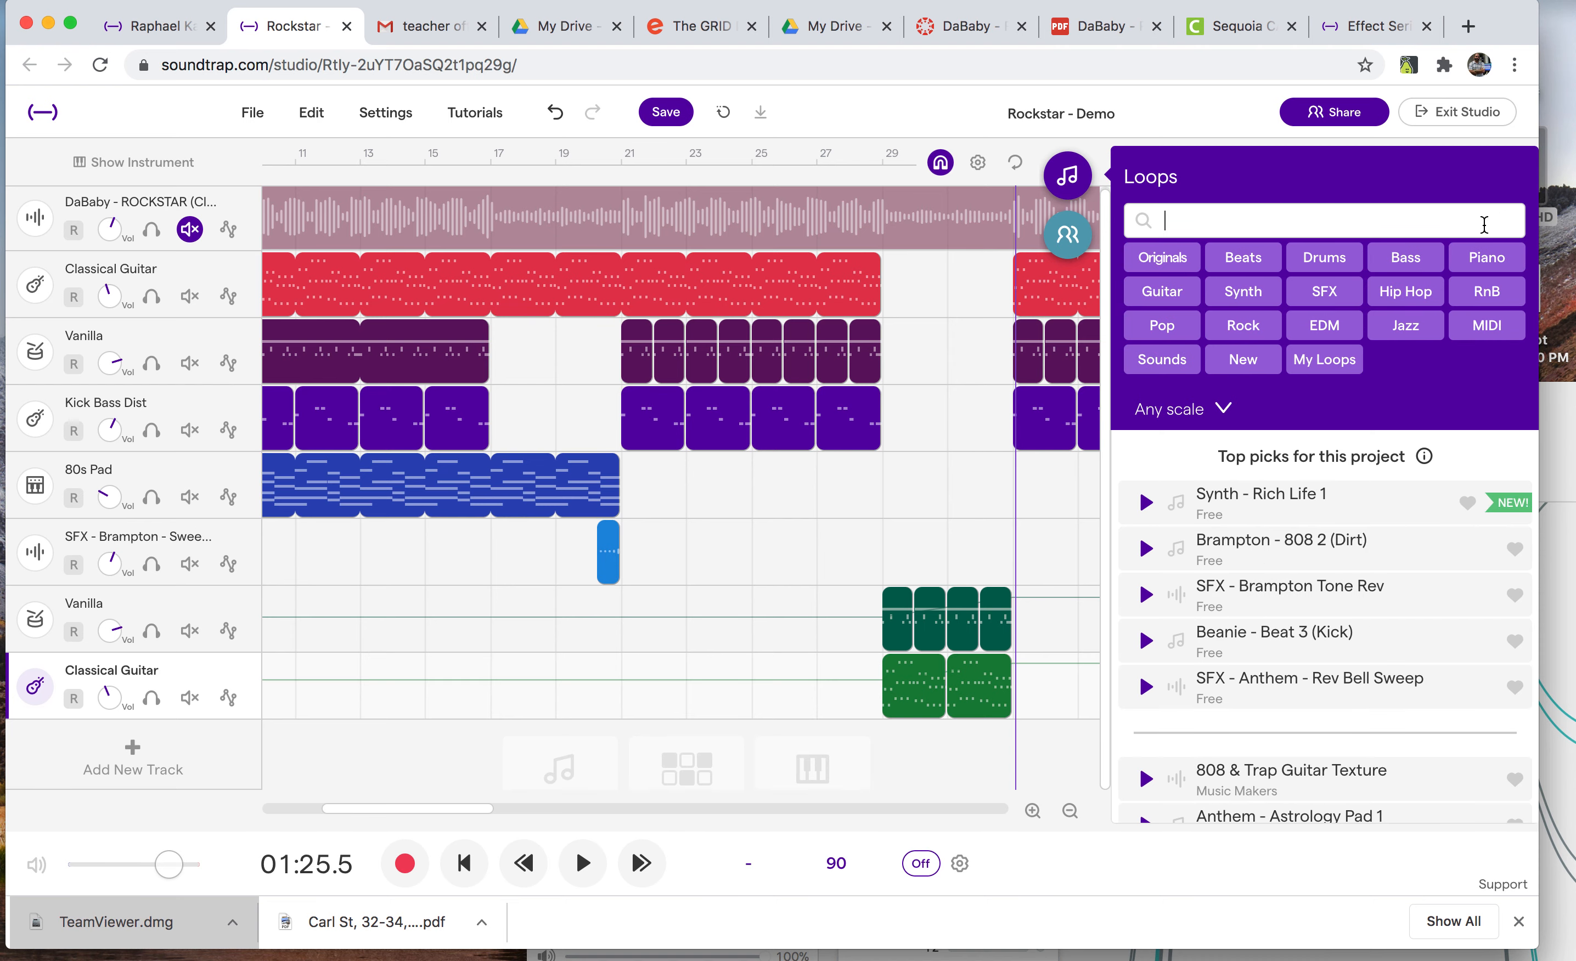
left_click(1323, 294)
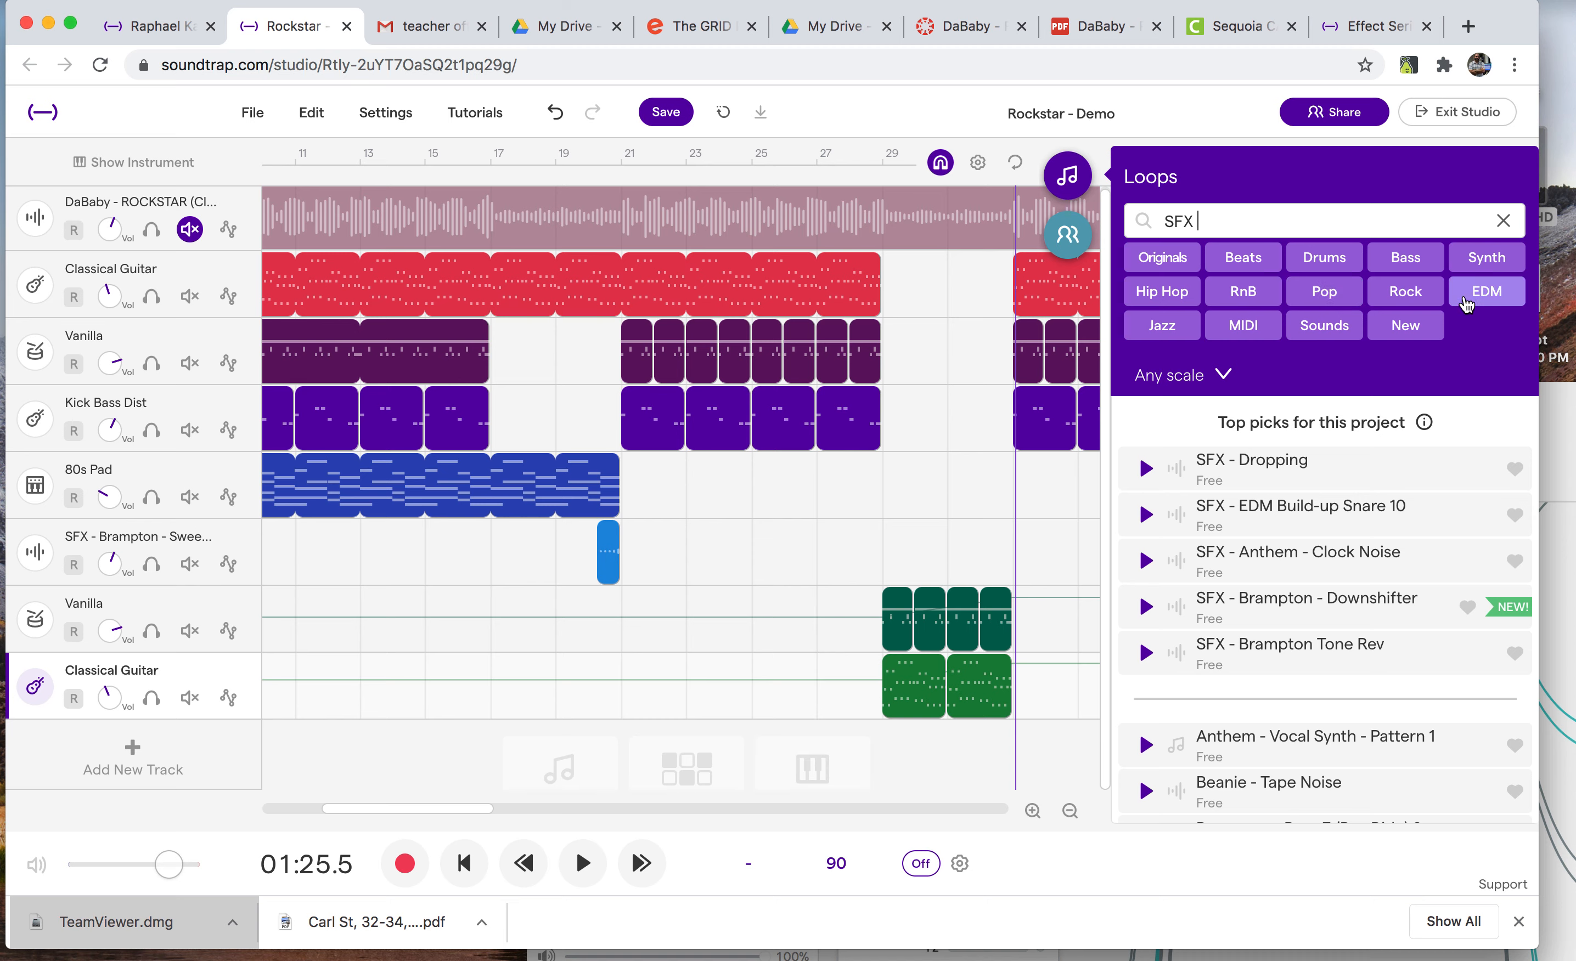
left_click(1162, 293)
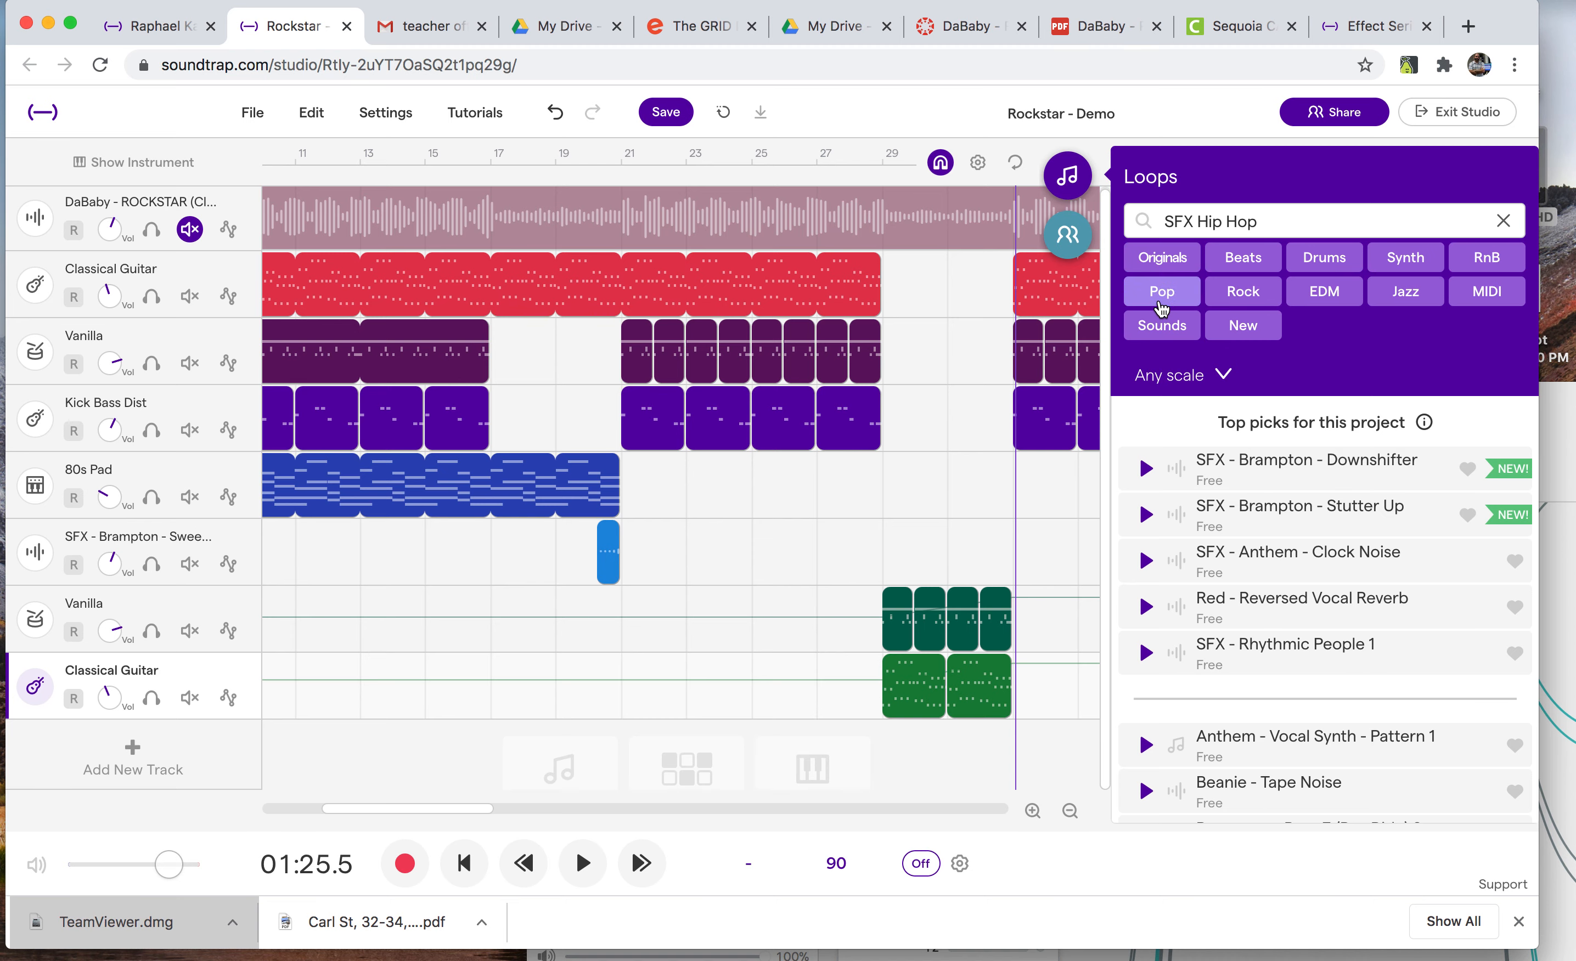
Preview the loops SFX - Brampton - Downshifter, SFX - Brampton - Stutter Up, SFX - Rhythmic People 1 and Red - Reversed Vocal Reverb
left_click(1145, 470)
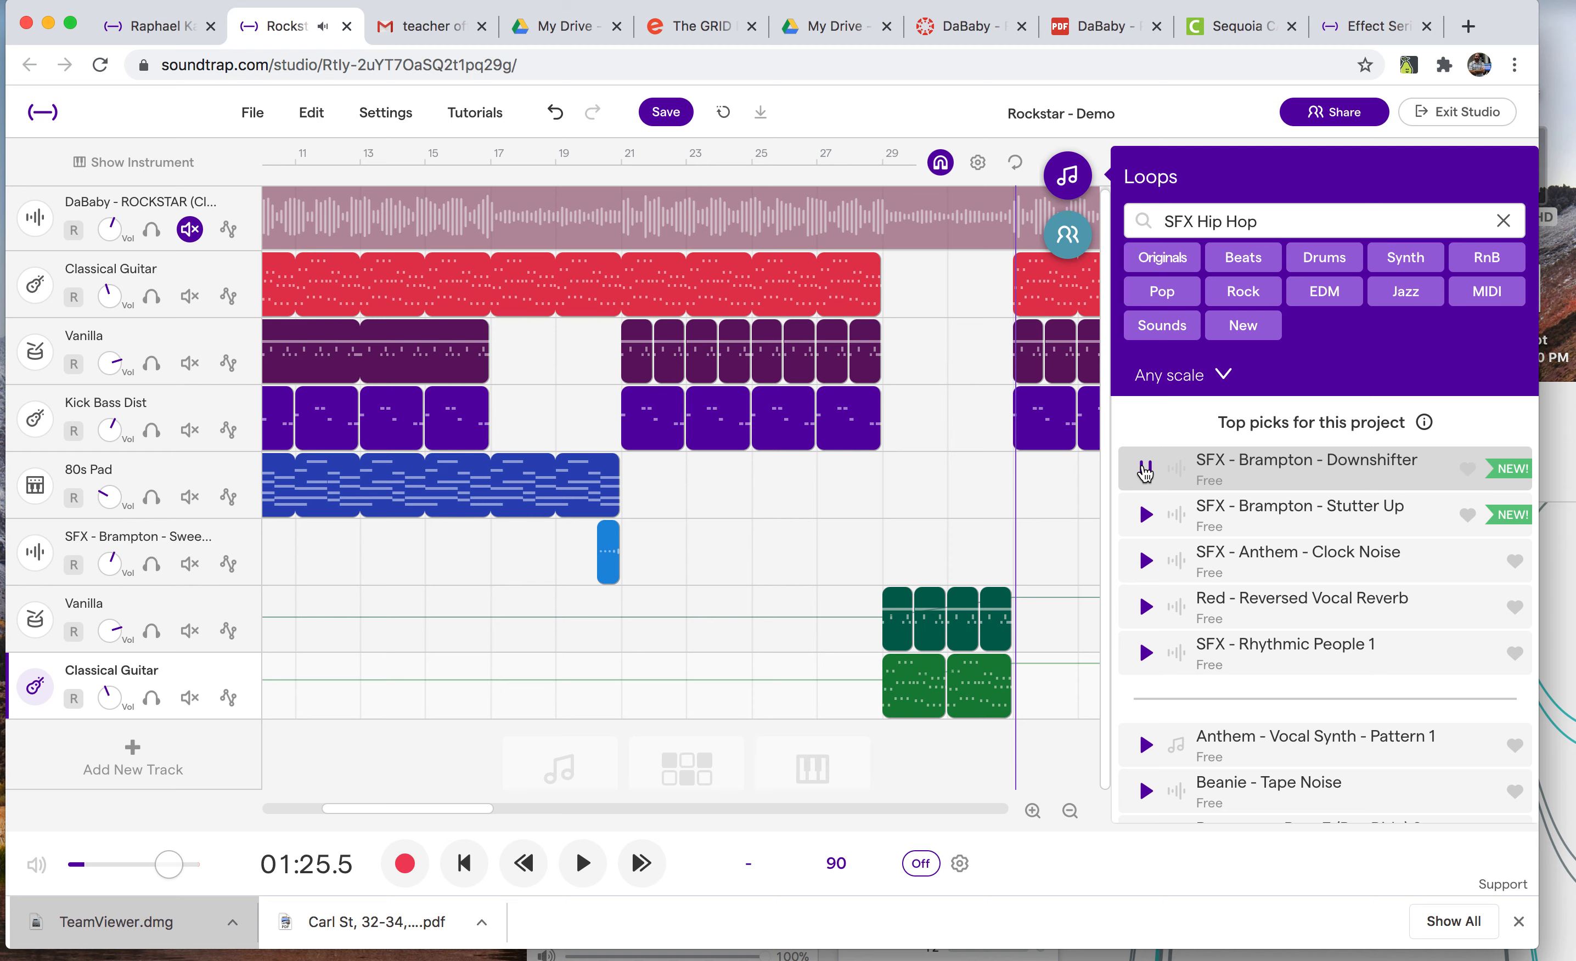
left_click(1147, 516)
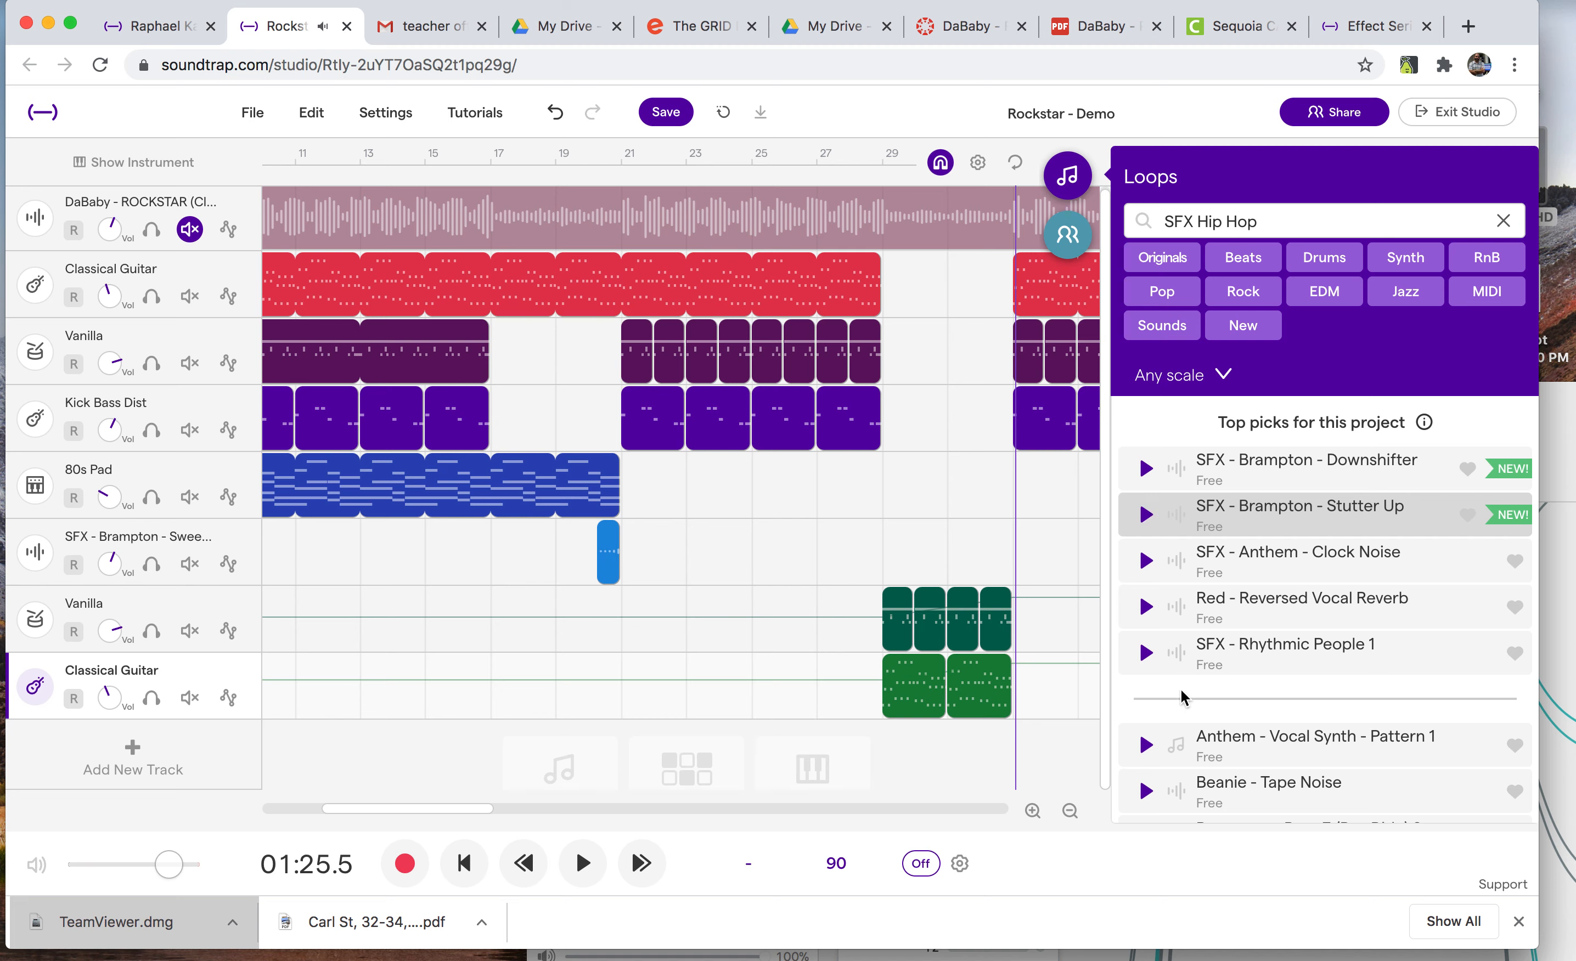
left_click(1146, 654)
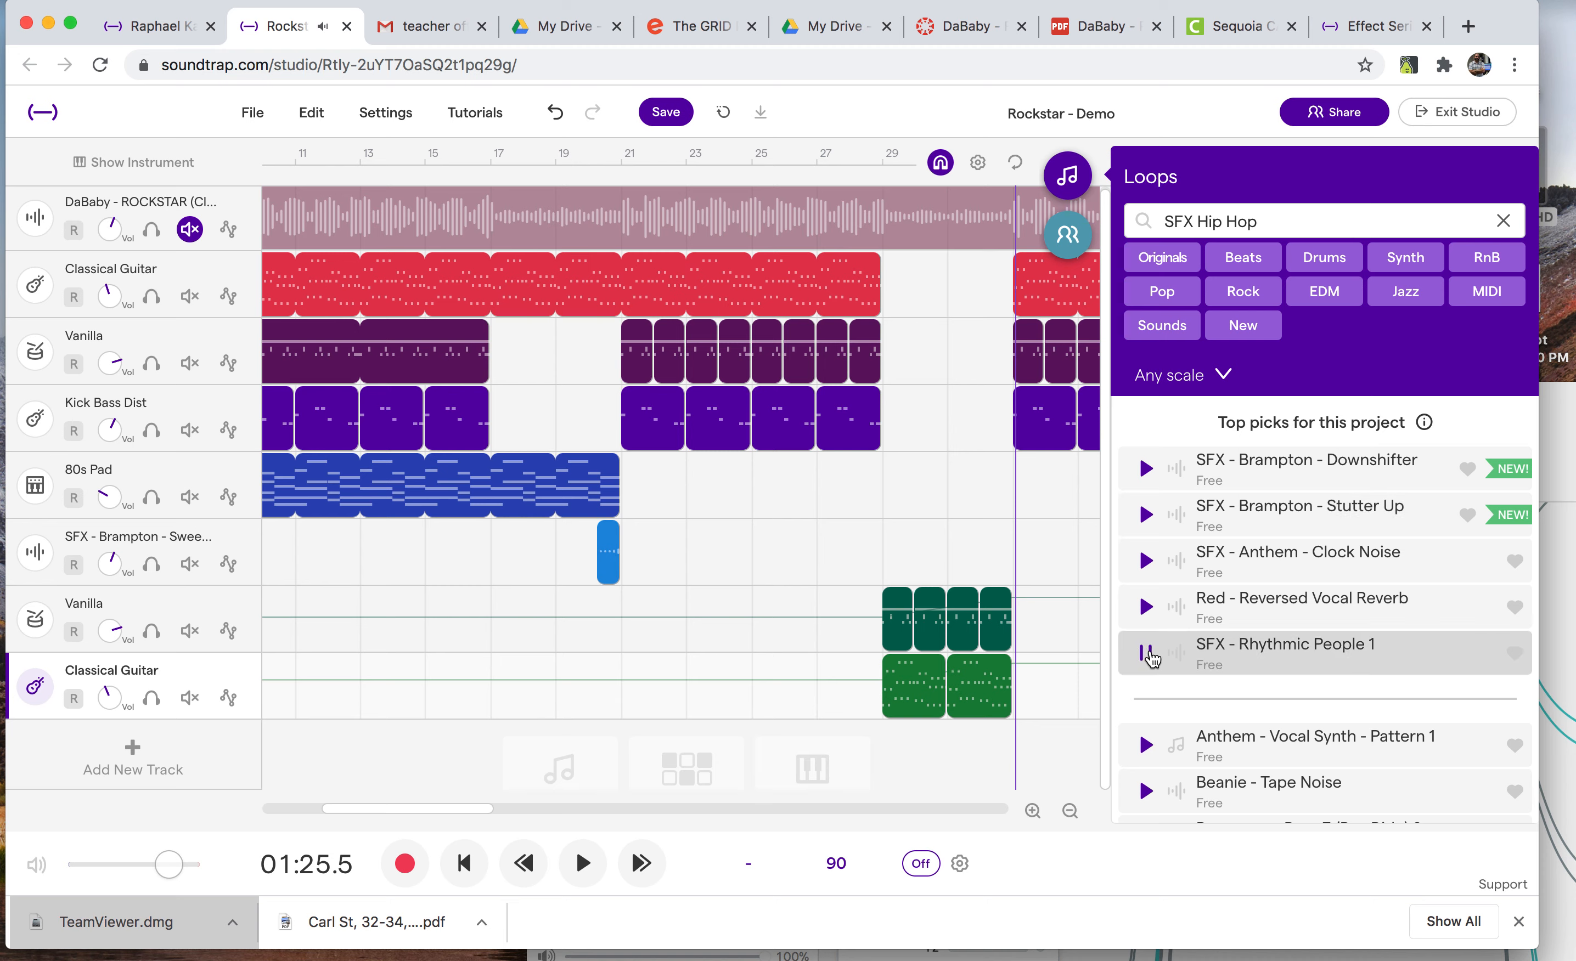
left_click(1146, 608)
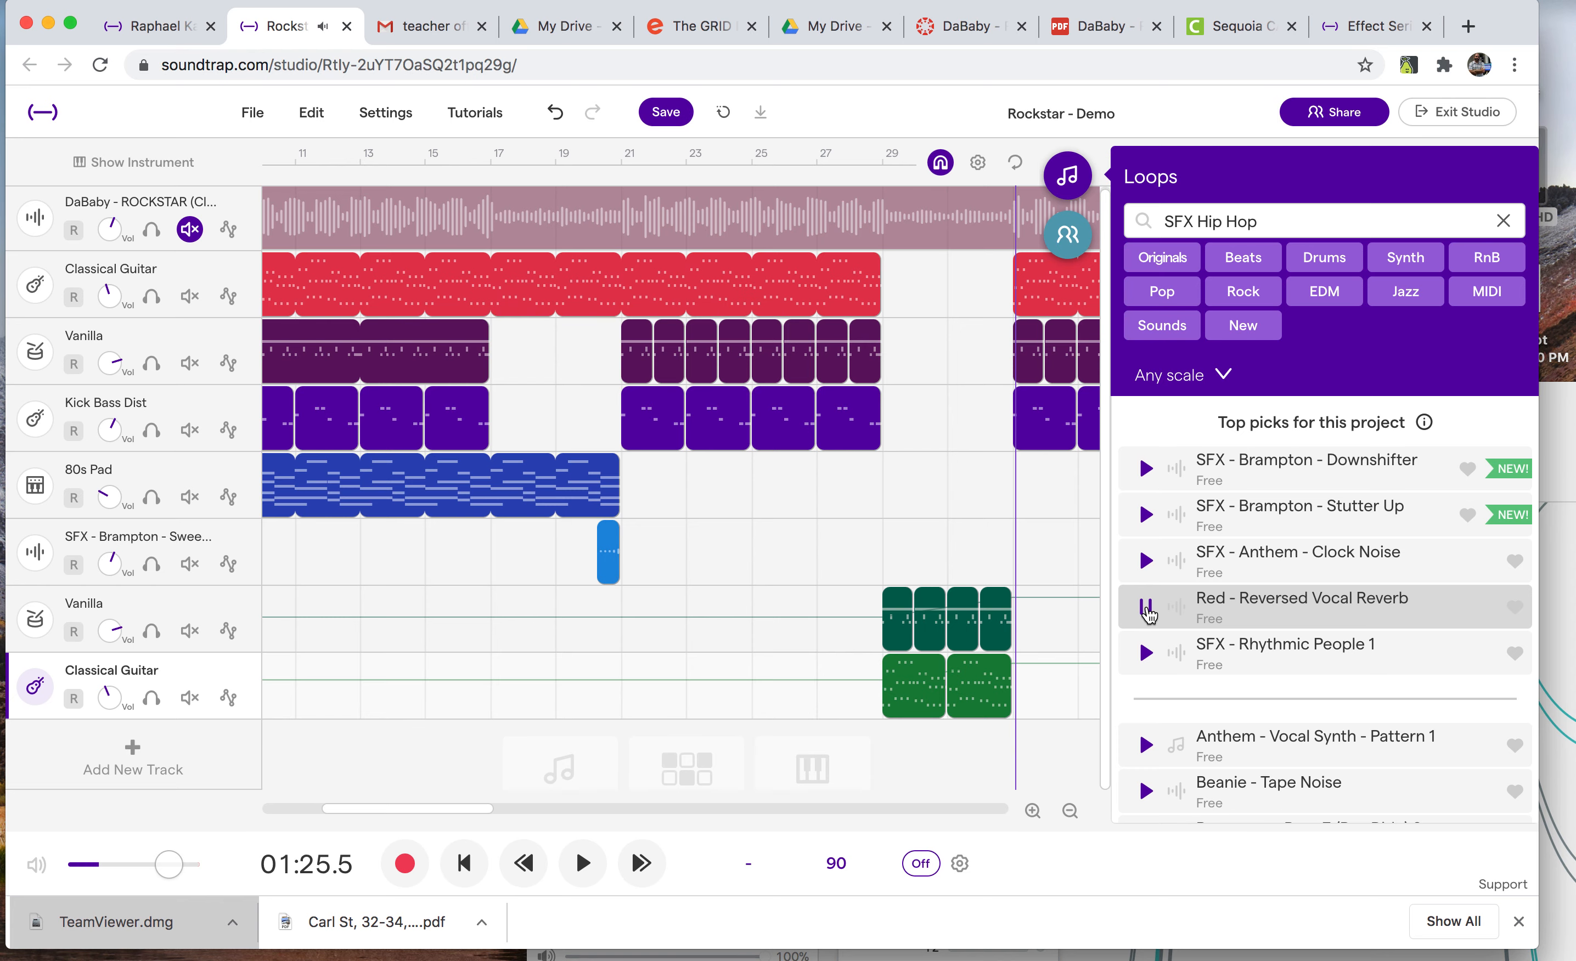
Add the Red - Reversed Vocal Reverb loop on a new track and move its clip to bar 31
double_click(1318, 601)
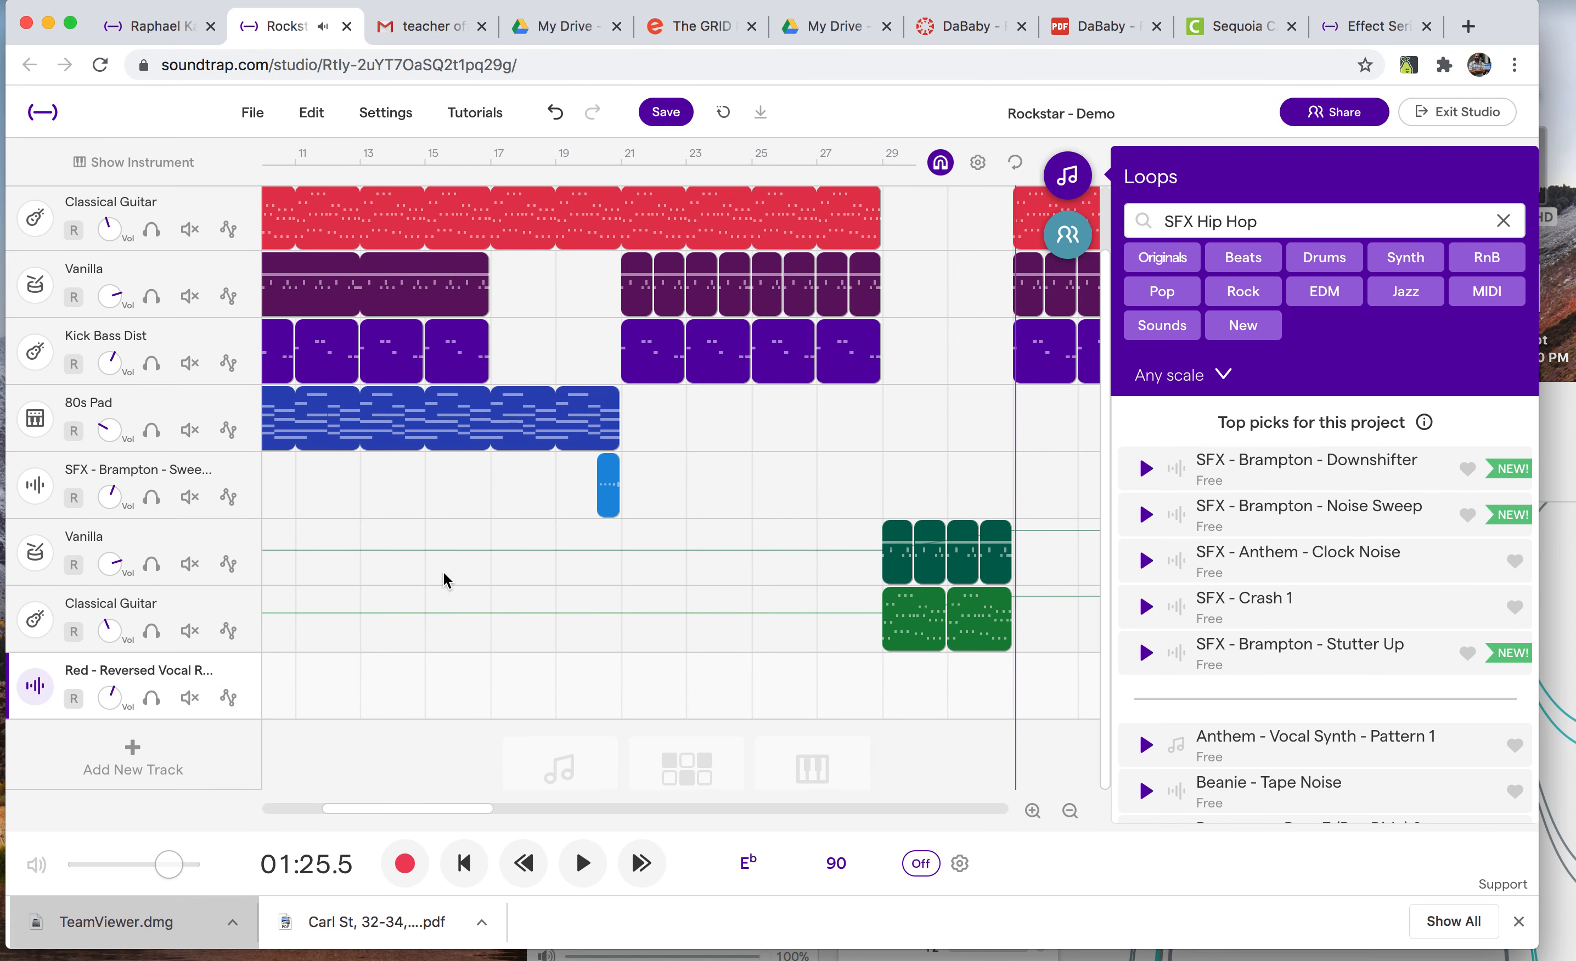
scroll(423, 728, "right", 2)
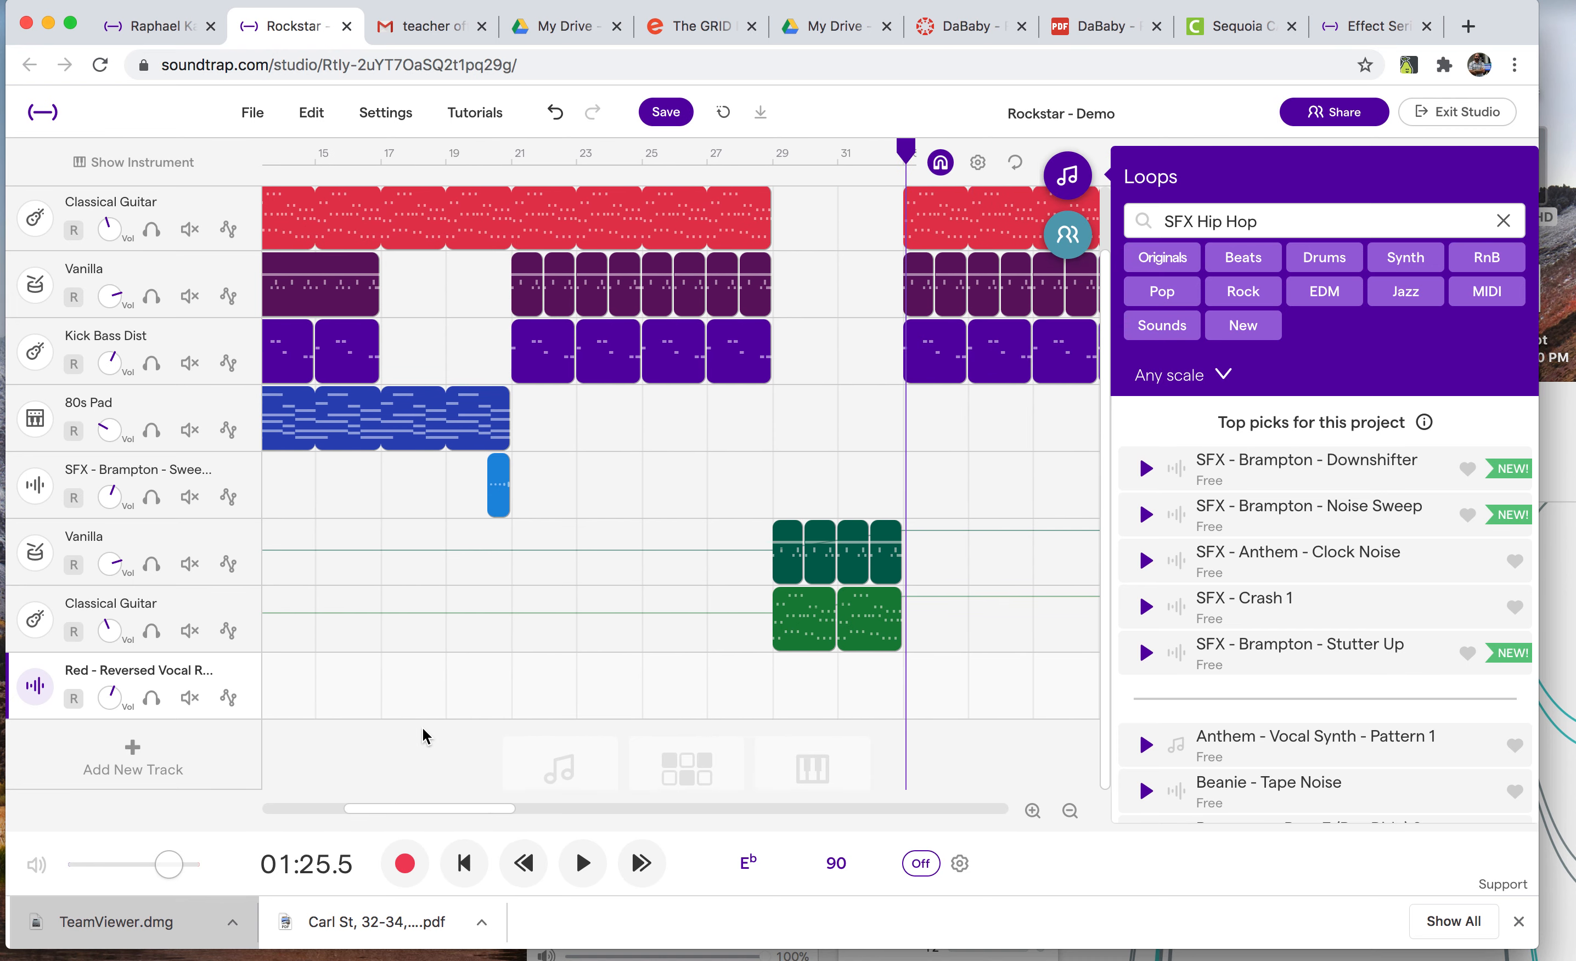
scroll(422, 727, "left", 10)
left_click_drag(285, 708, 930, 705)
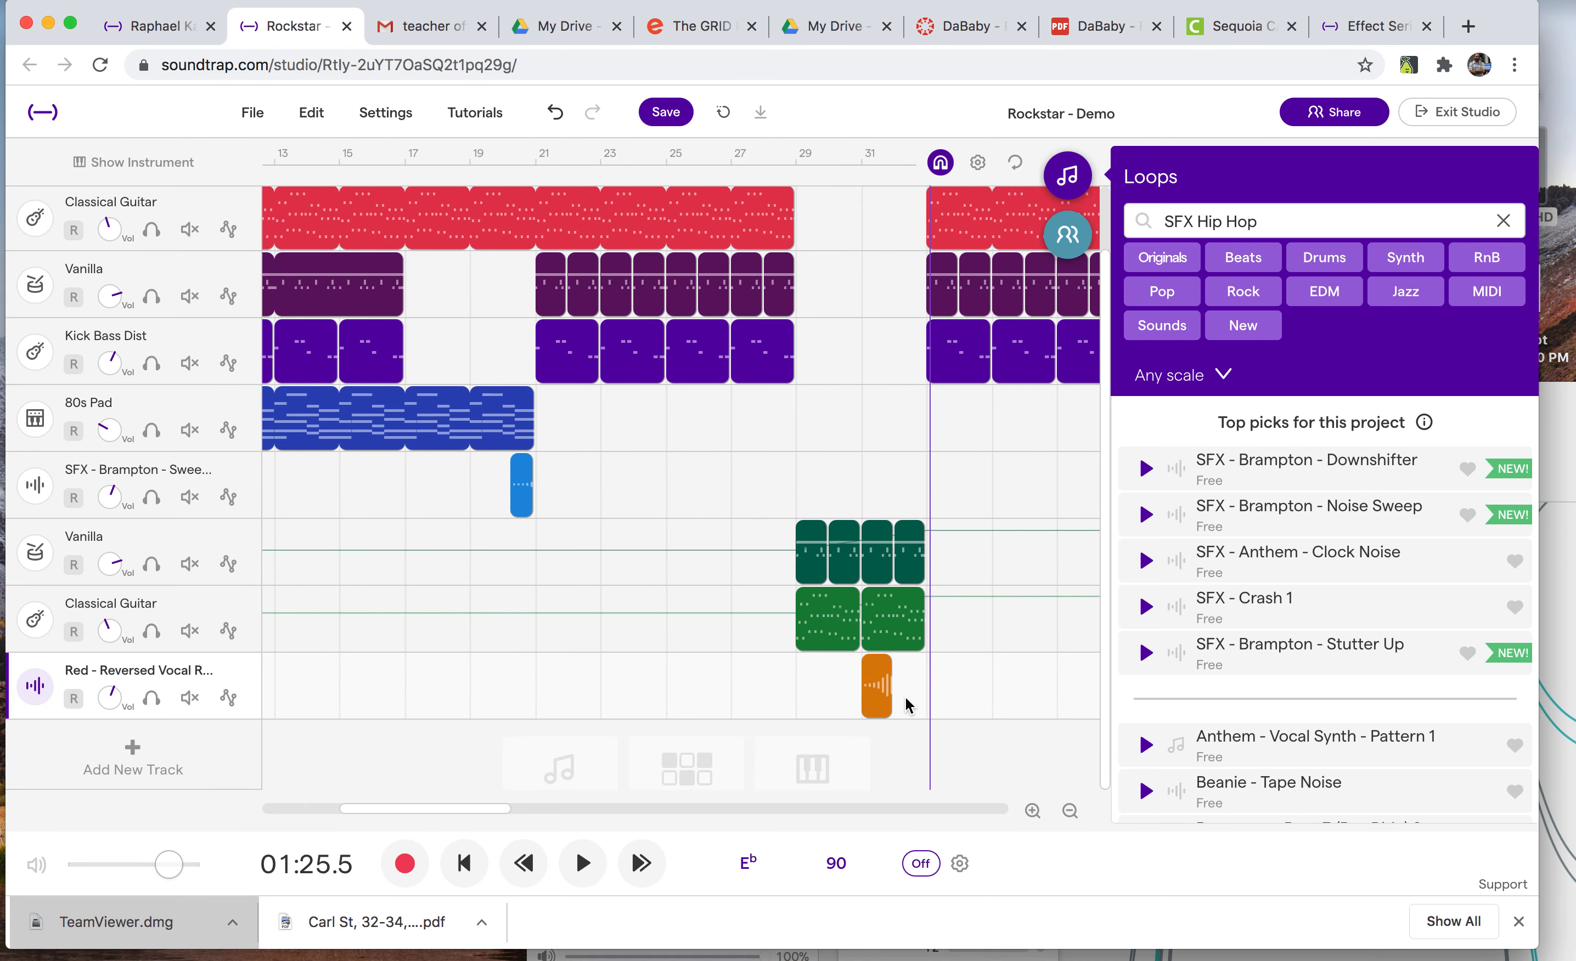
Move the Red - Reversed Vocal Reverb clip to the start of bar 32
left_click(1033, 810)
left_click(1033, 810)
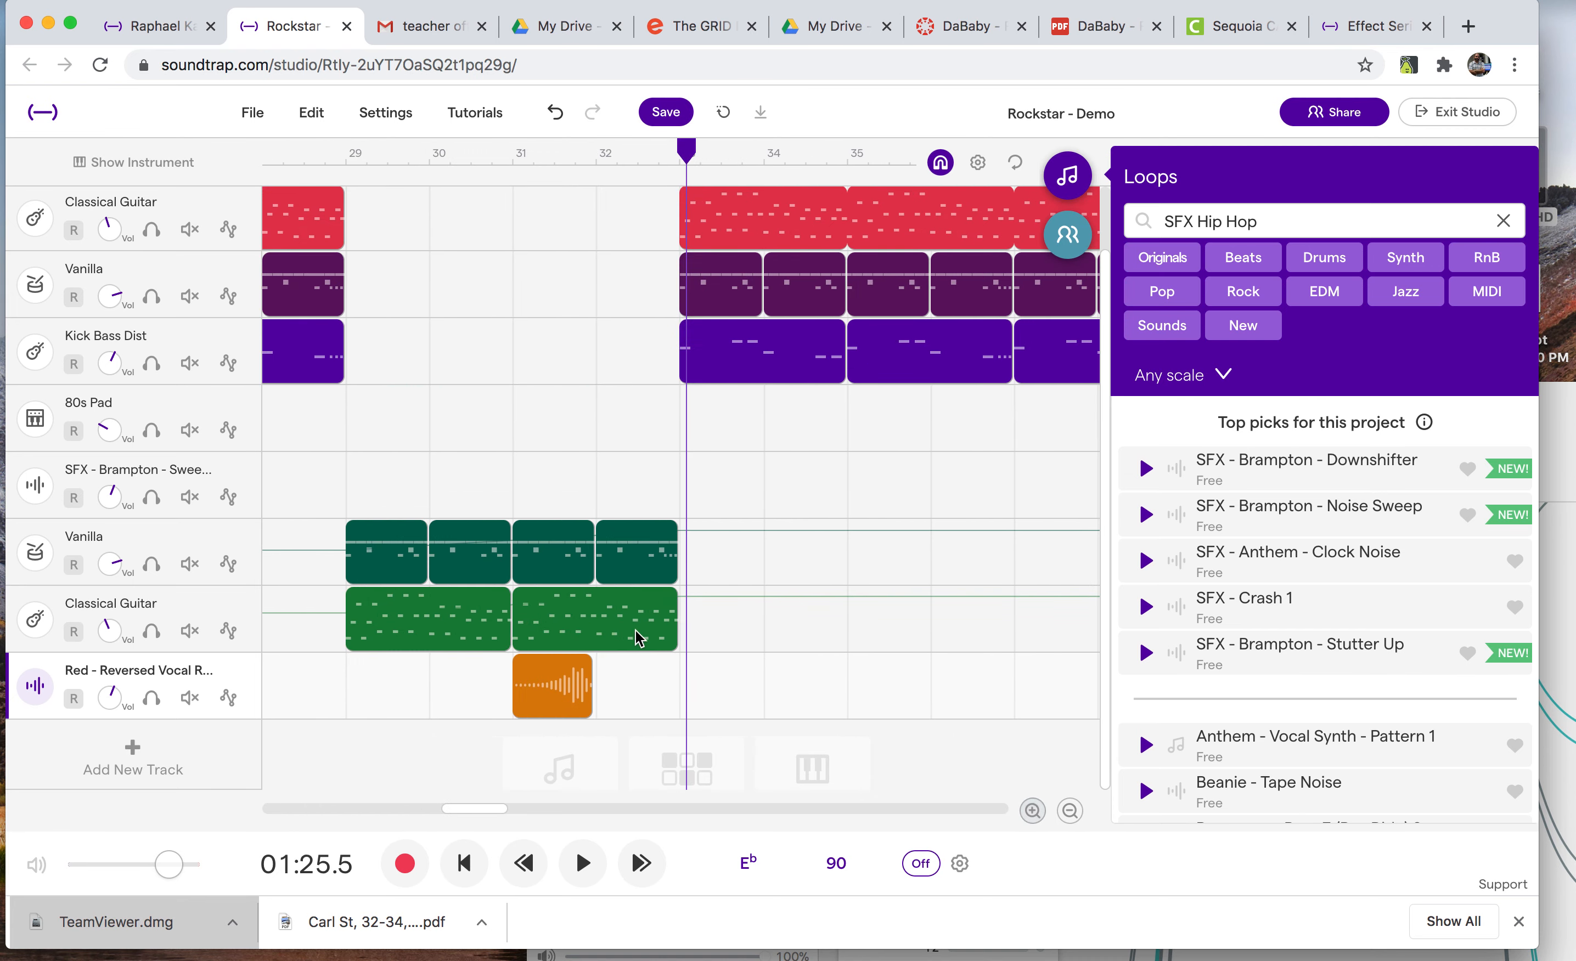
right_click(550, 689)
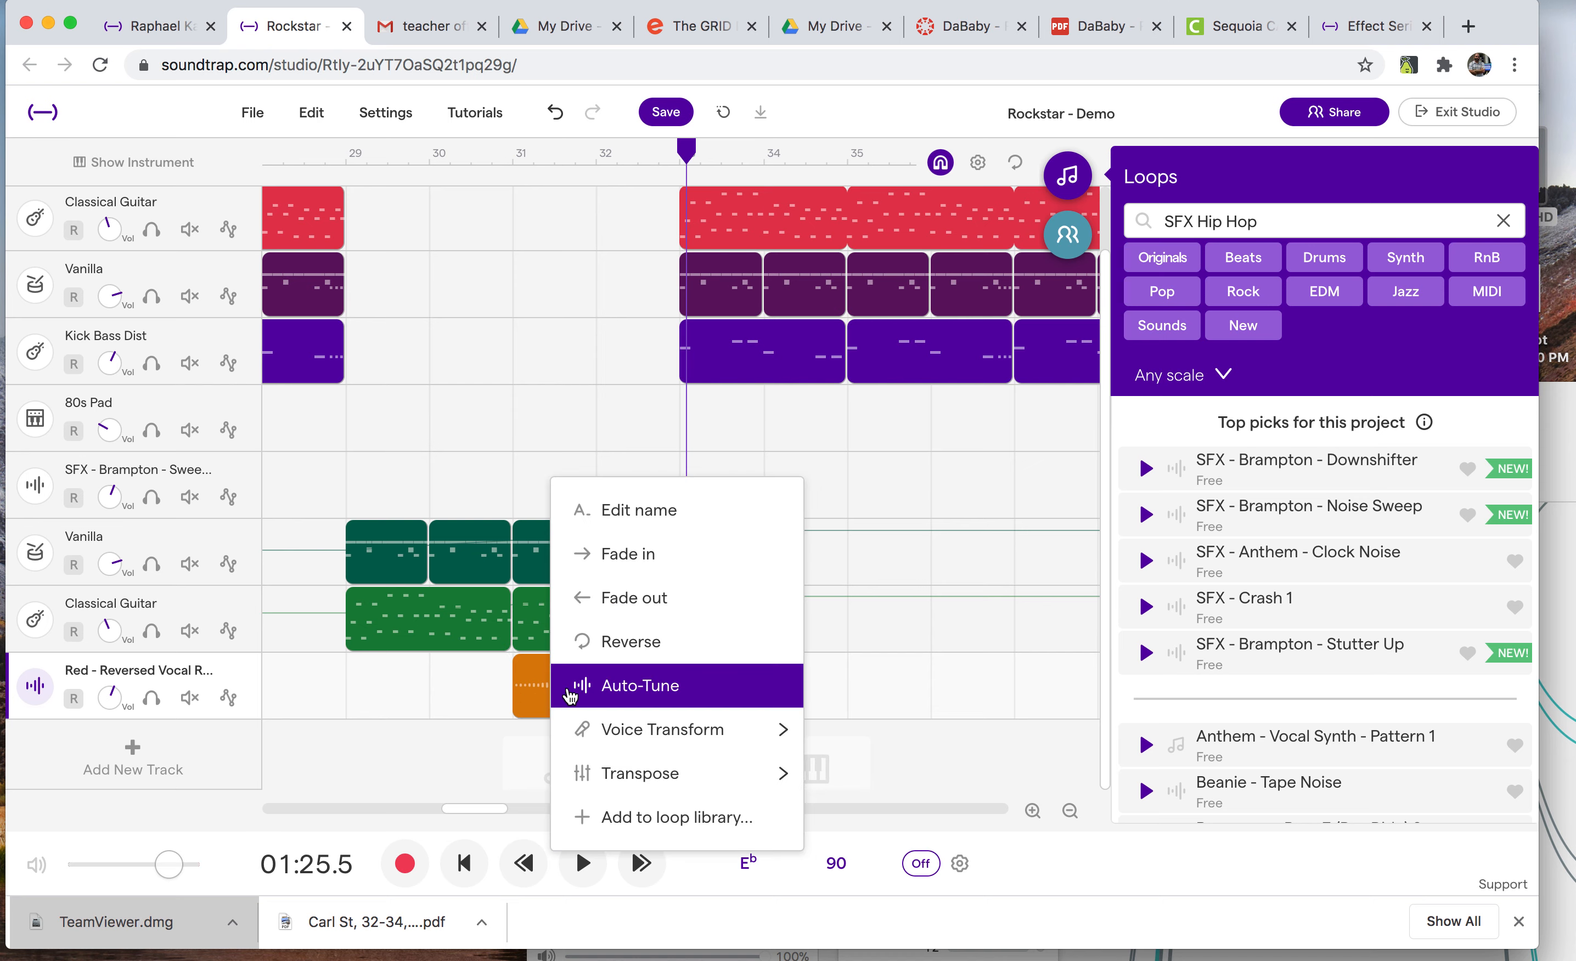
left_click(379, 677)
left_click_drag(536, 672, 621, 672)
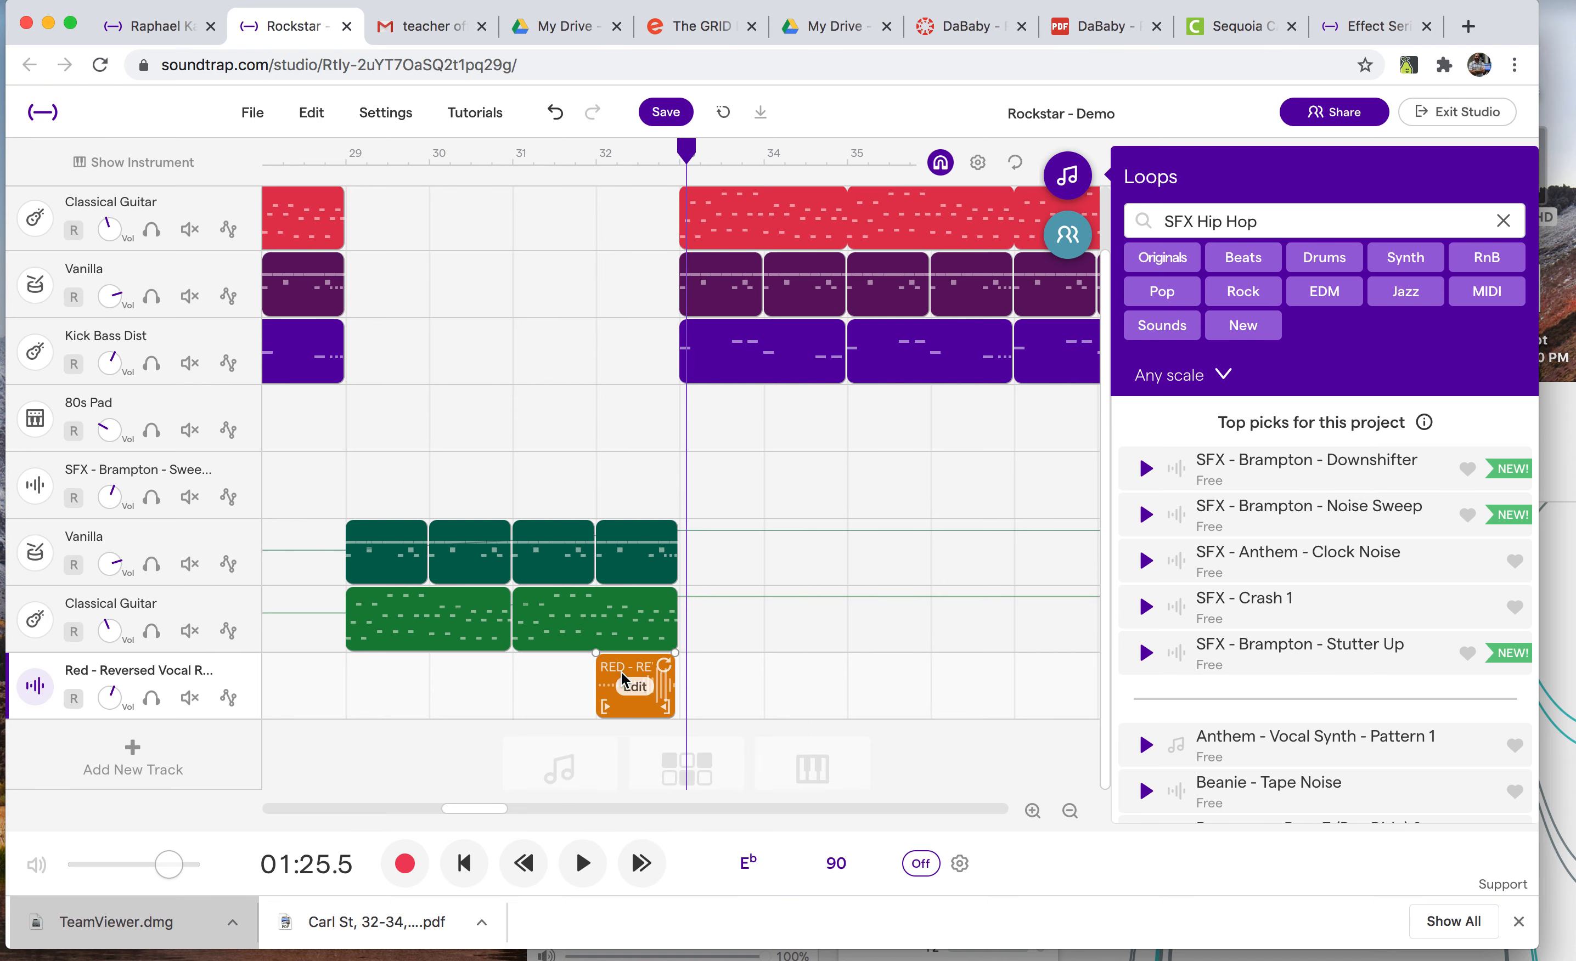
Nudge the Red - Reversed Vocal Reverb clip so that it ends exactly where bar 33 begins
left_click(1035, 811)
left_click(1037, 812)
left_click(1035, 811)
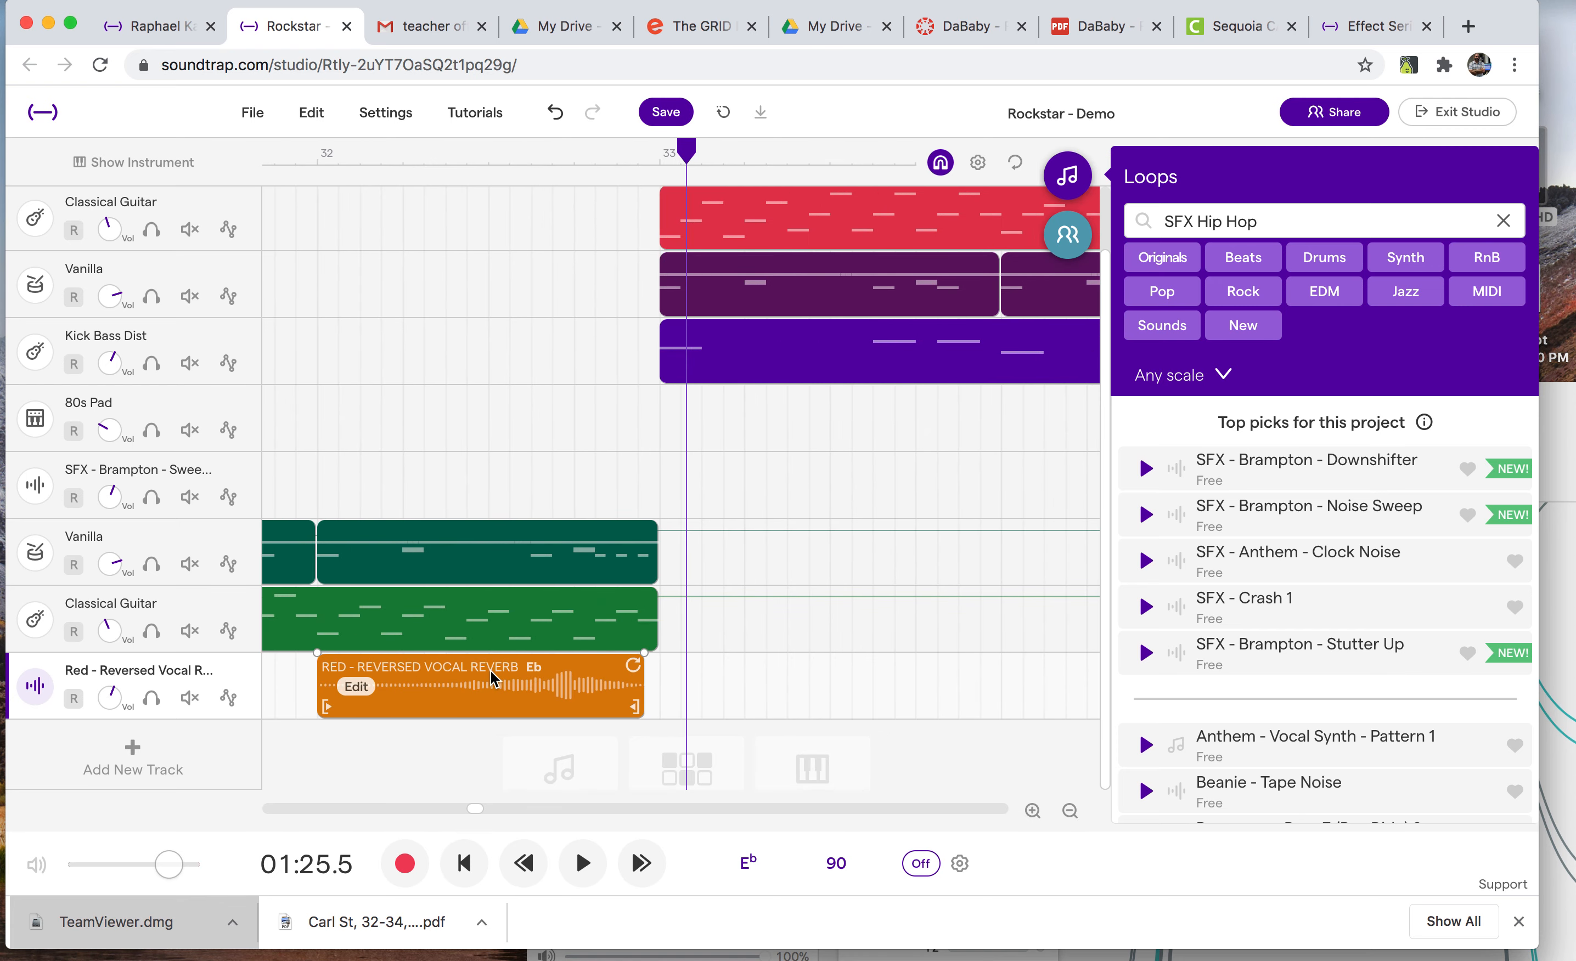
left_click_drag(500, 679, 510, 679)
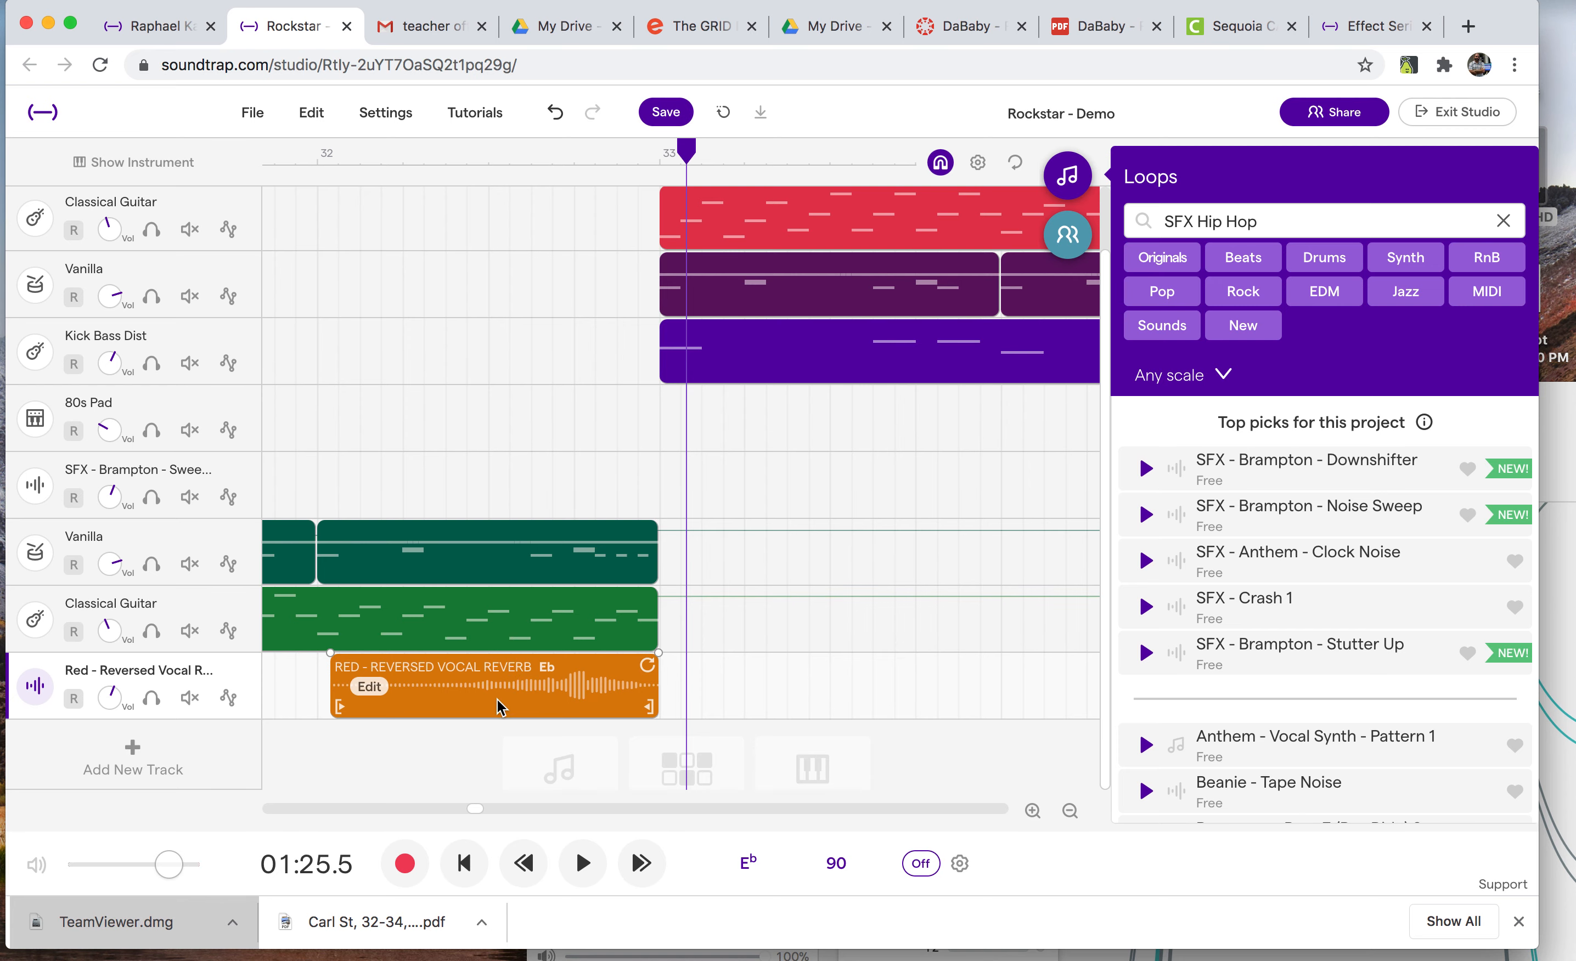
left_click(1071, 811)
left_click(1070, 811)
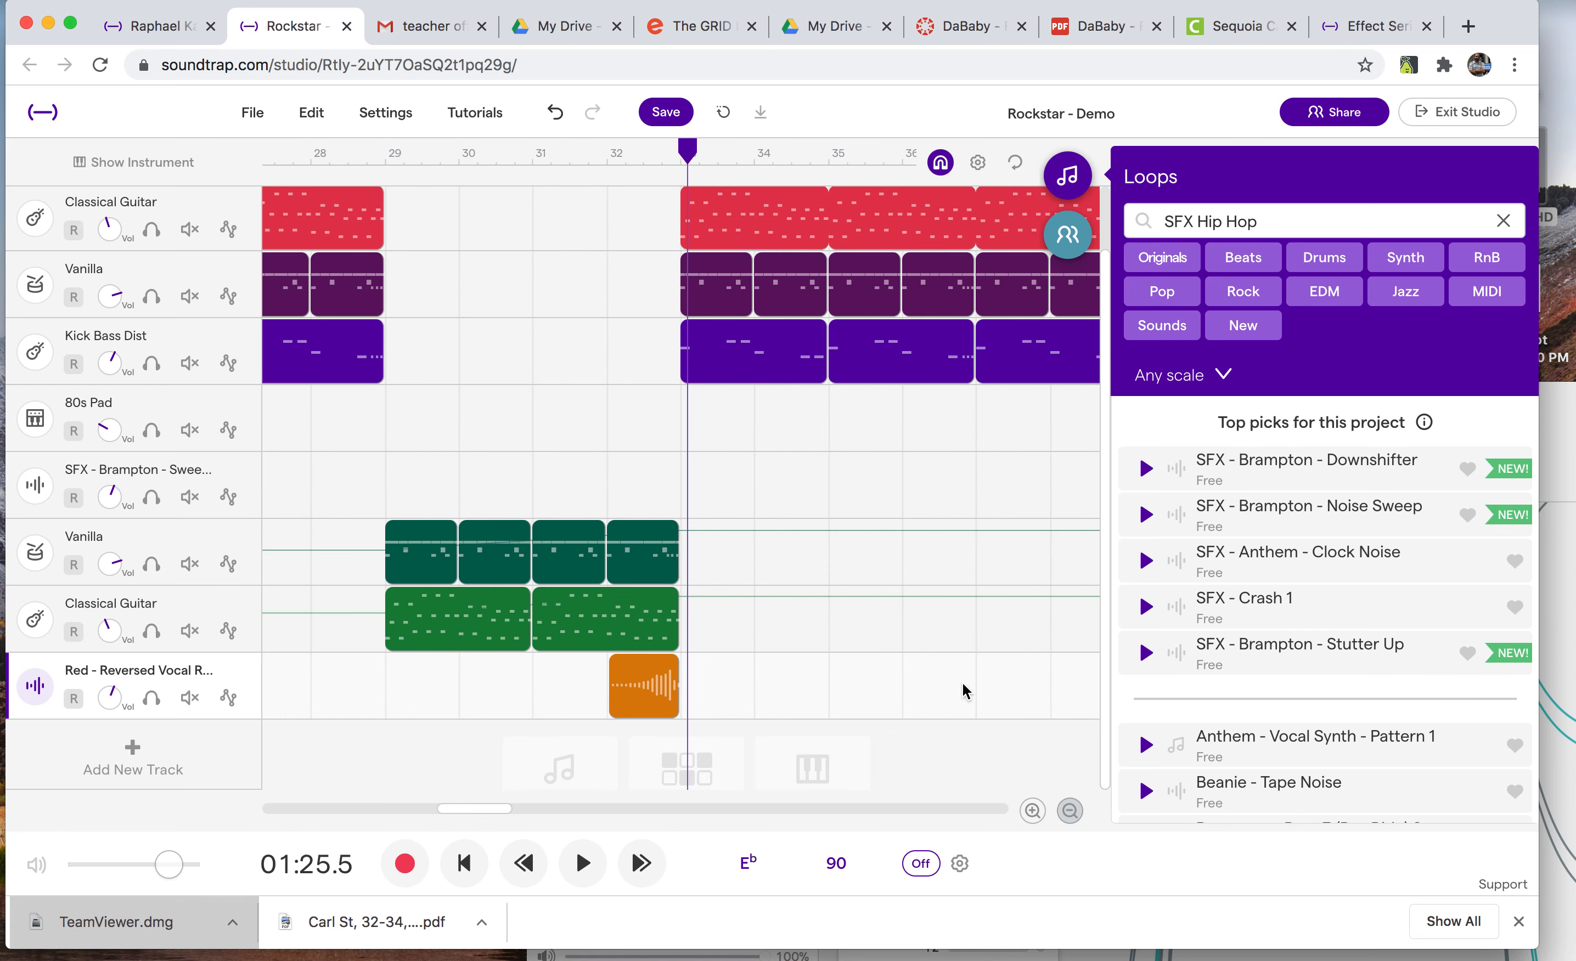
Play back the end of the transition from the middle of bar 31 into bar 33
mouse_move(660, 683)
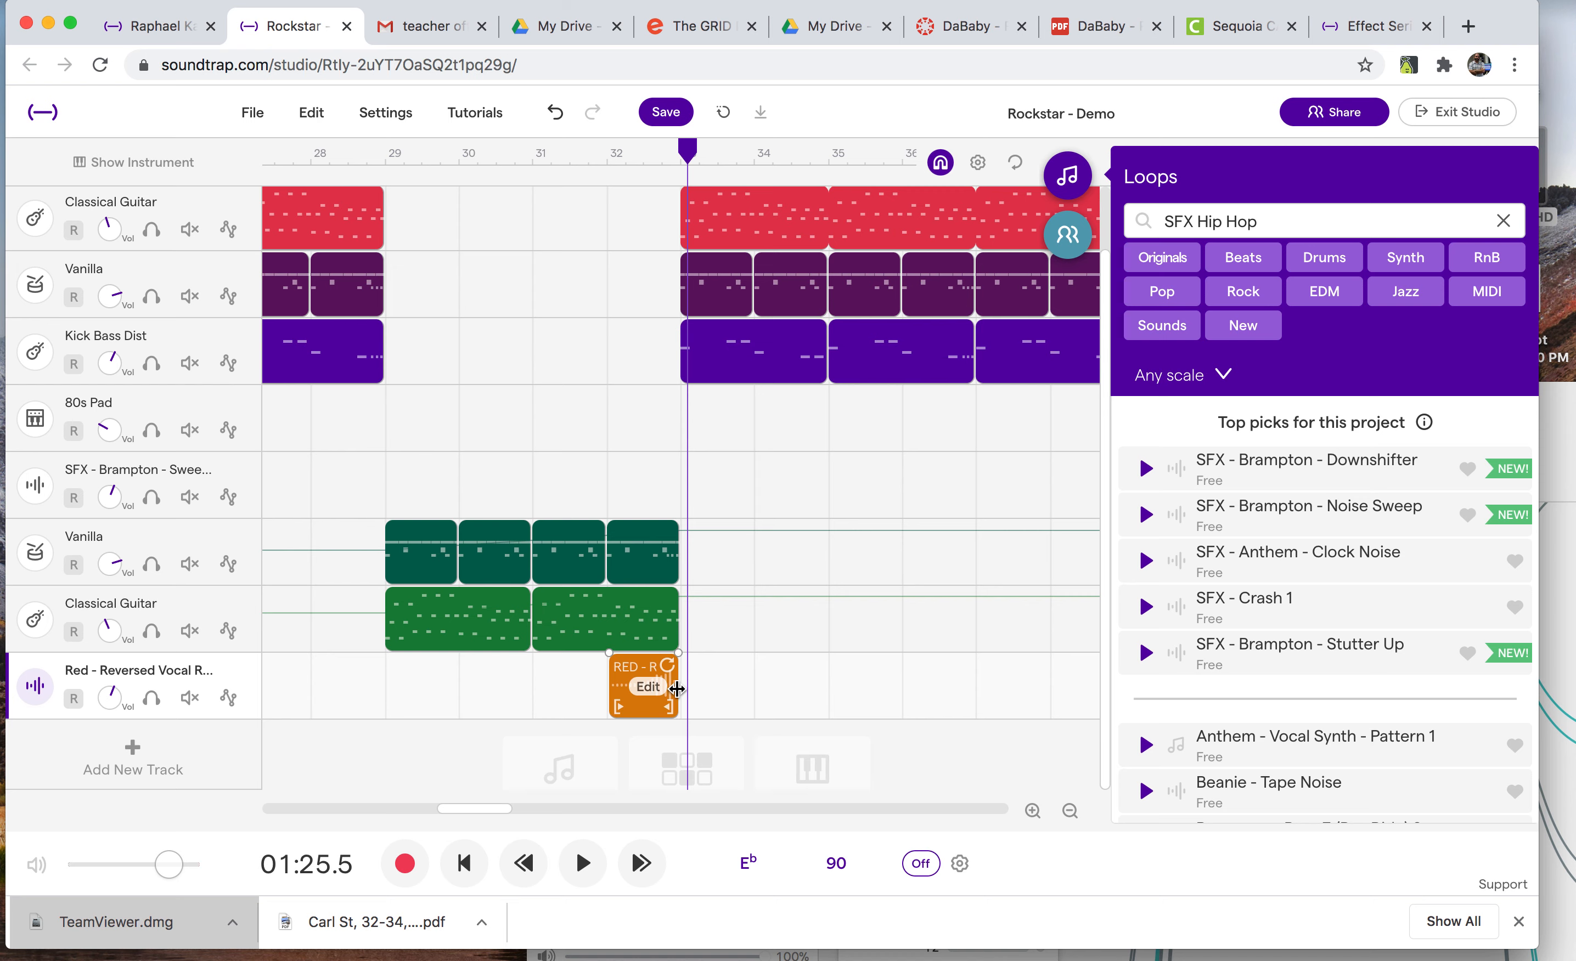
left_click(586, 155)
key("space")
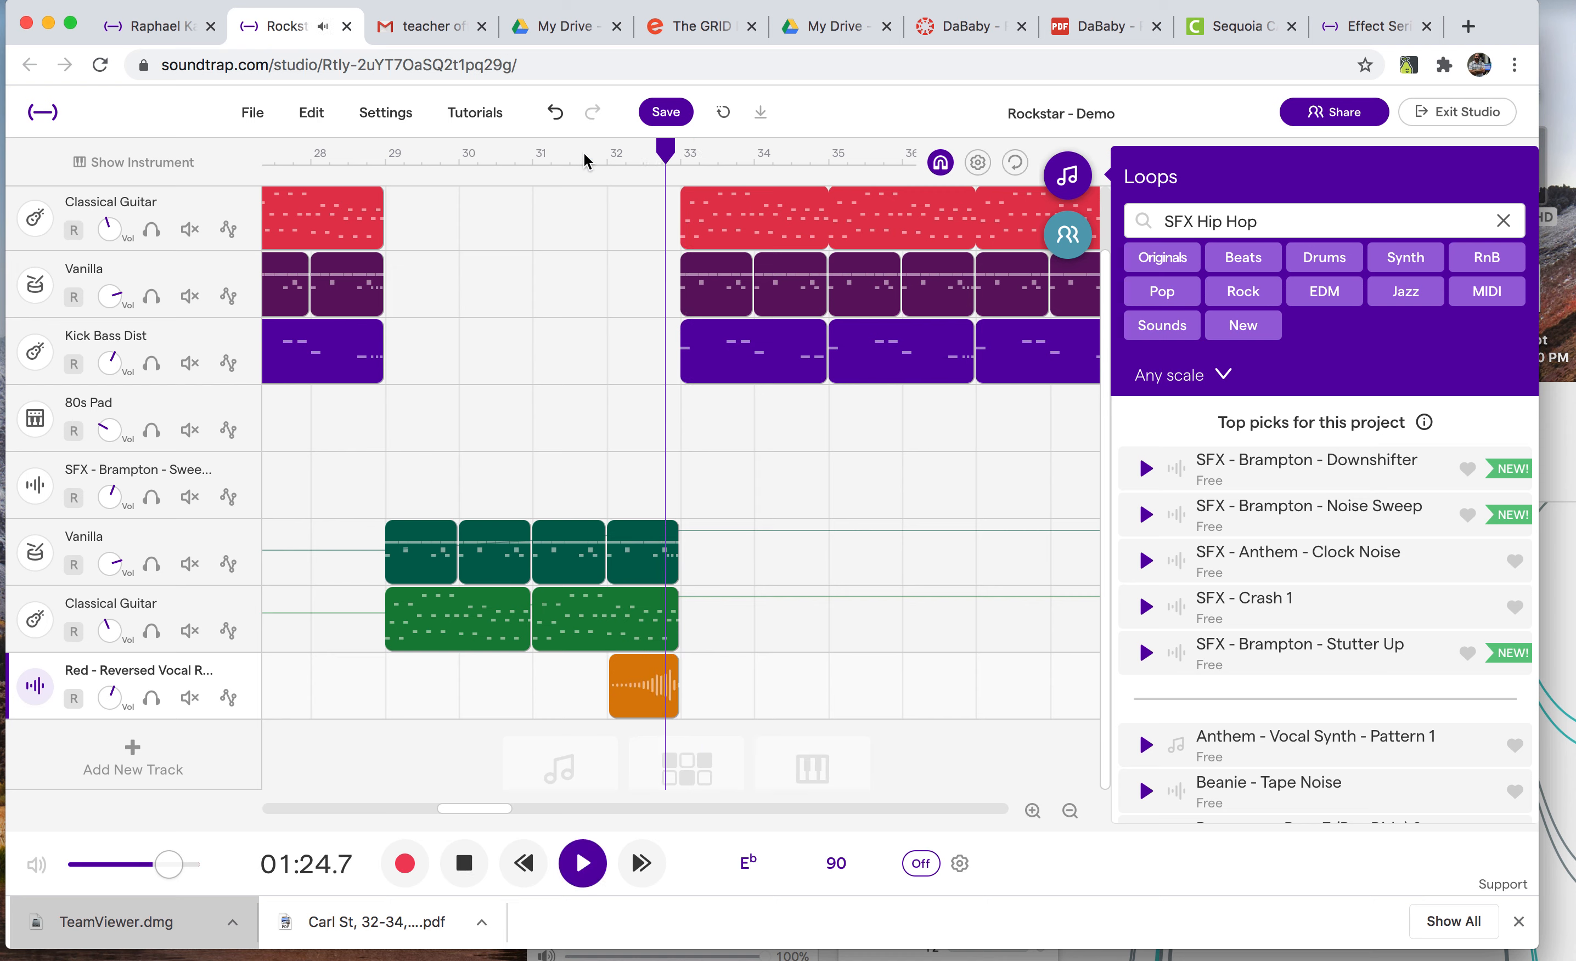
key("space")
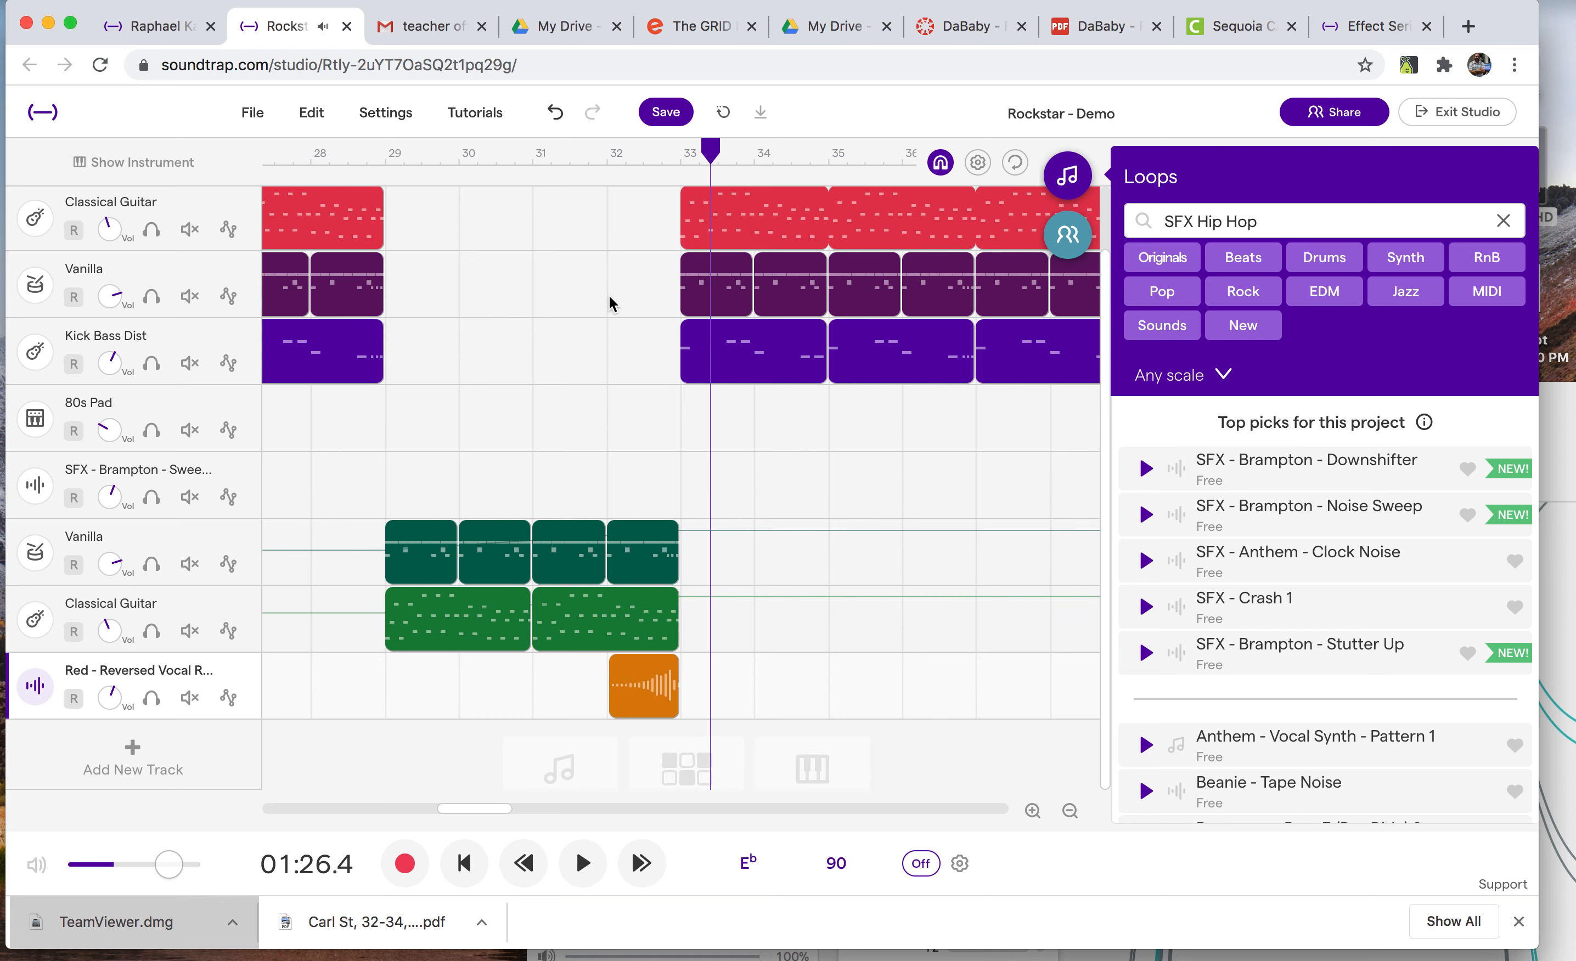
Try shifting the Red - Reversed Vocal Reverb clip slightly past the start of bar 33 and undo the move
left_click(1034, 811)
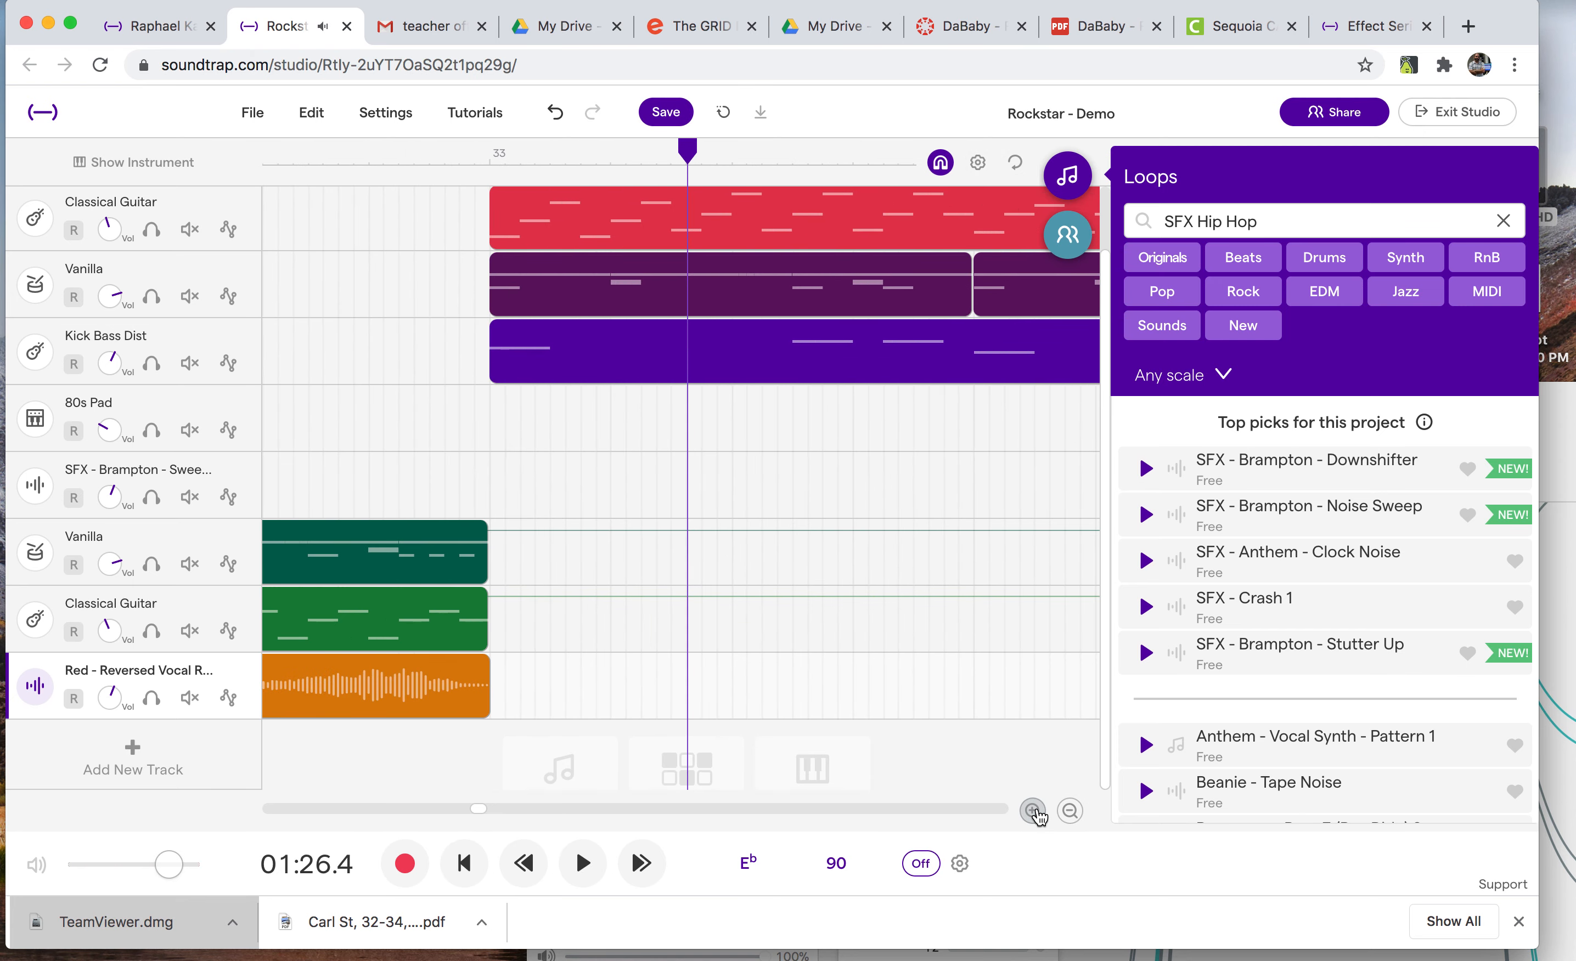
left_click_drag(436, 694, 474, 704)
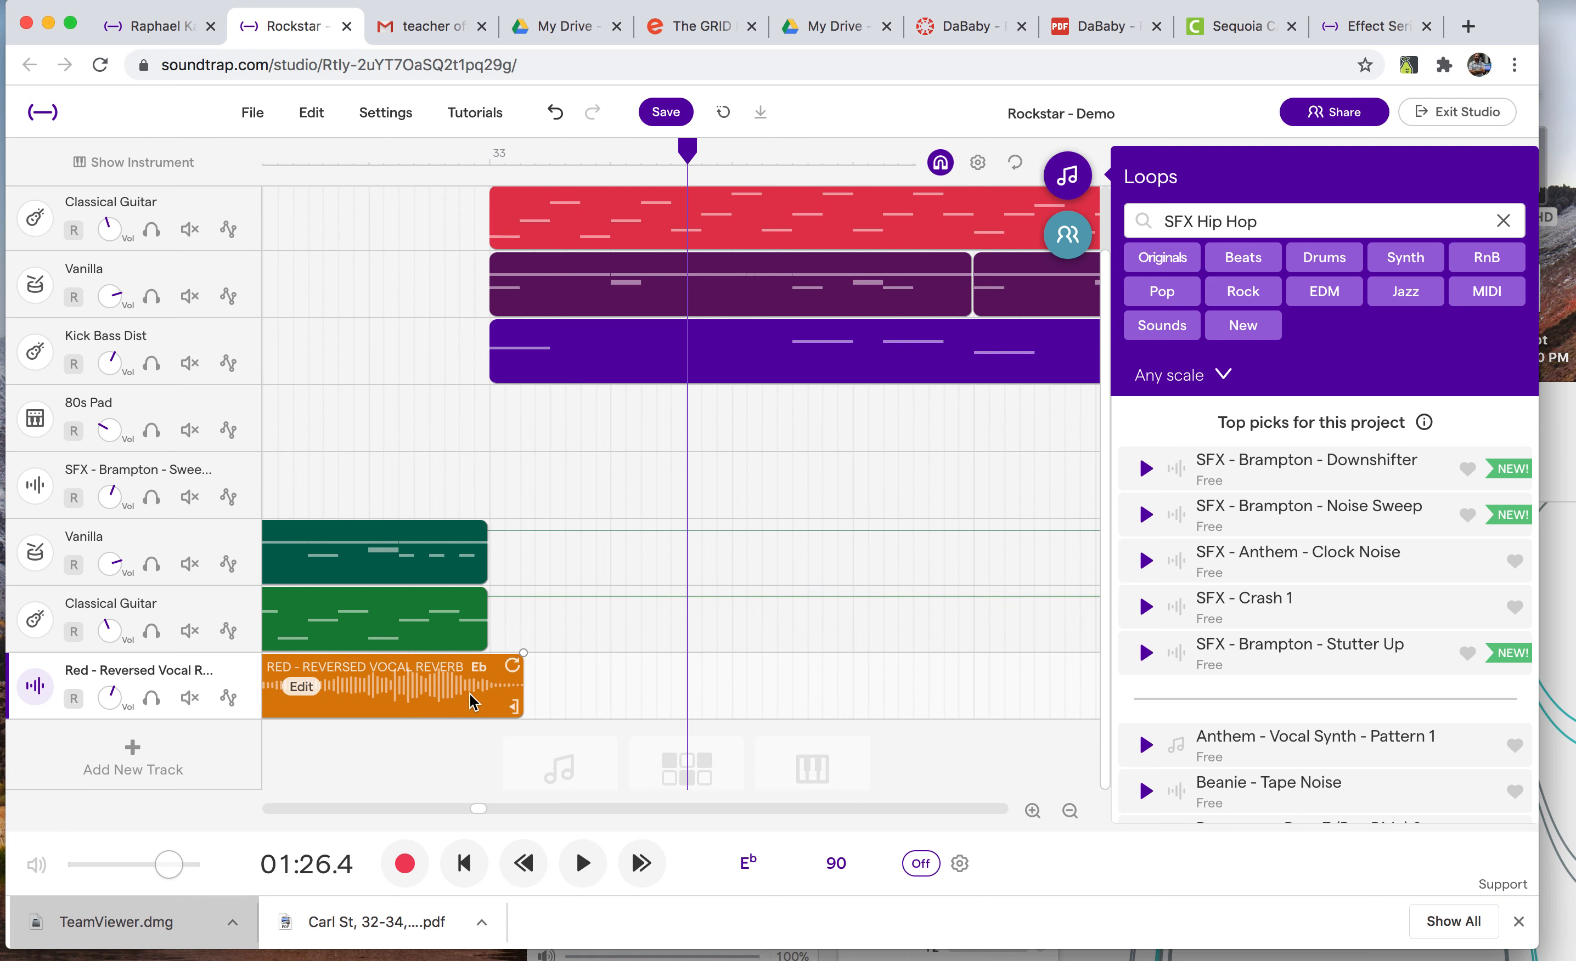
scroll(470, 694, "left", 5)
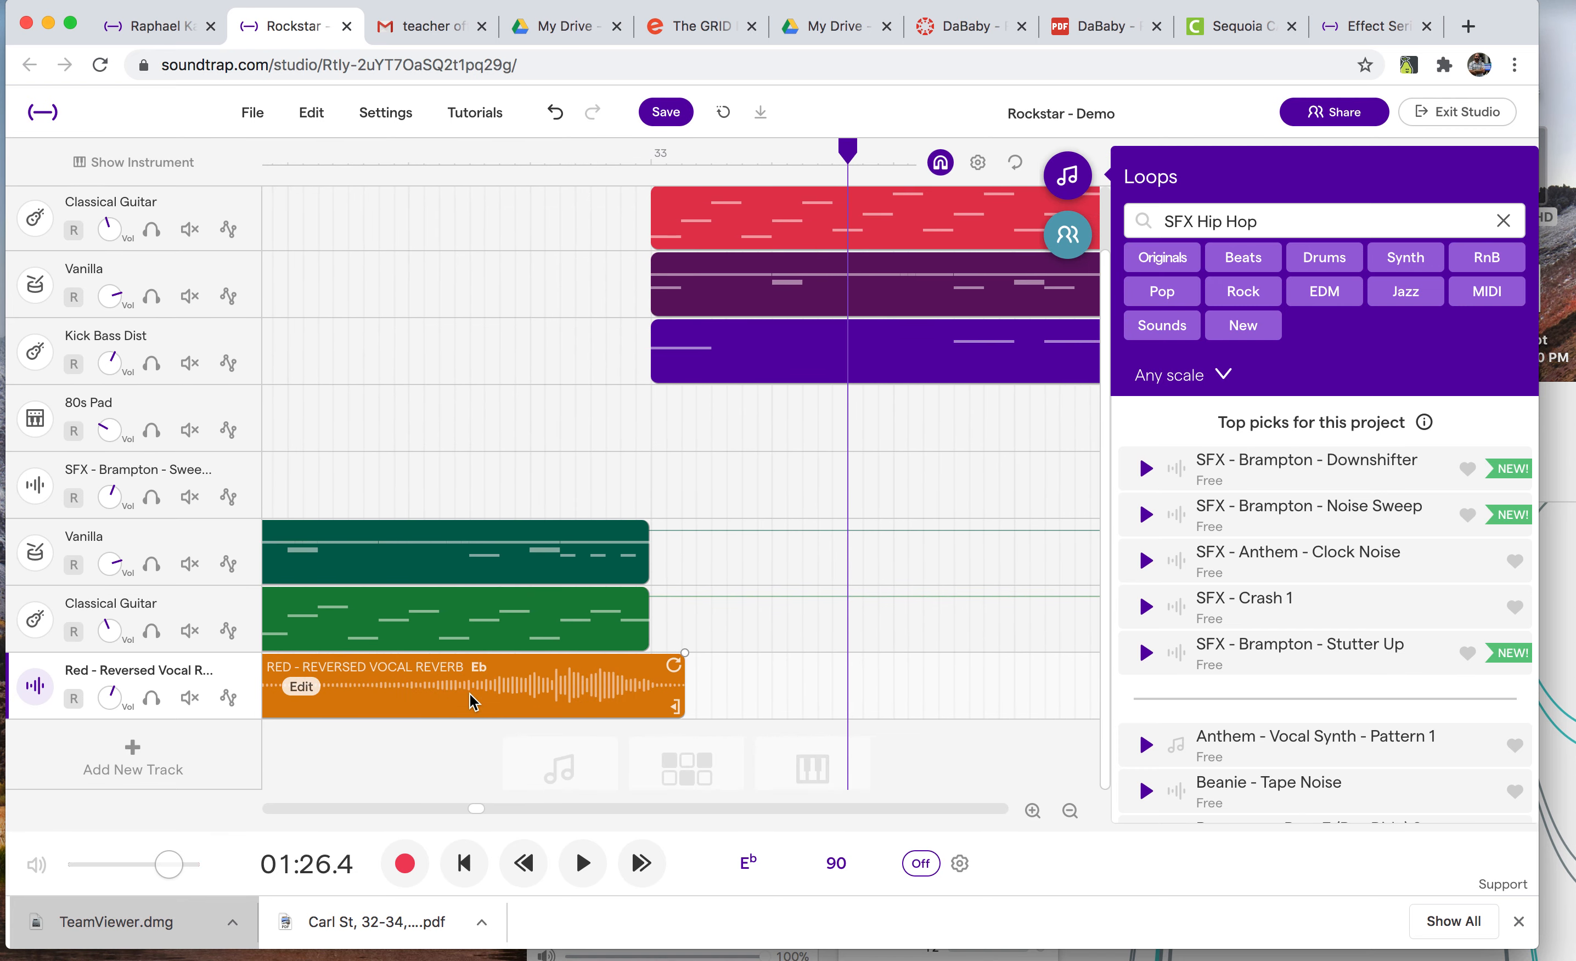
scroll(470, 694, "left", 4)
key("super+z")
Shift the Red - Reversed Vocal Reverb clip so its loudest part falls on bar 33, and play it back from early in bar 32
left_click_drag(501, 691, 575, 699)
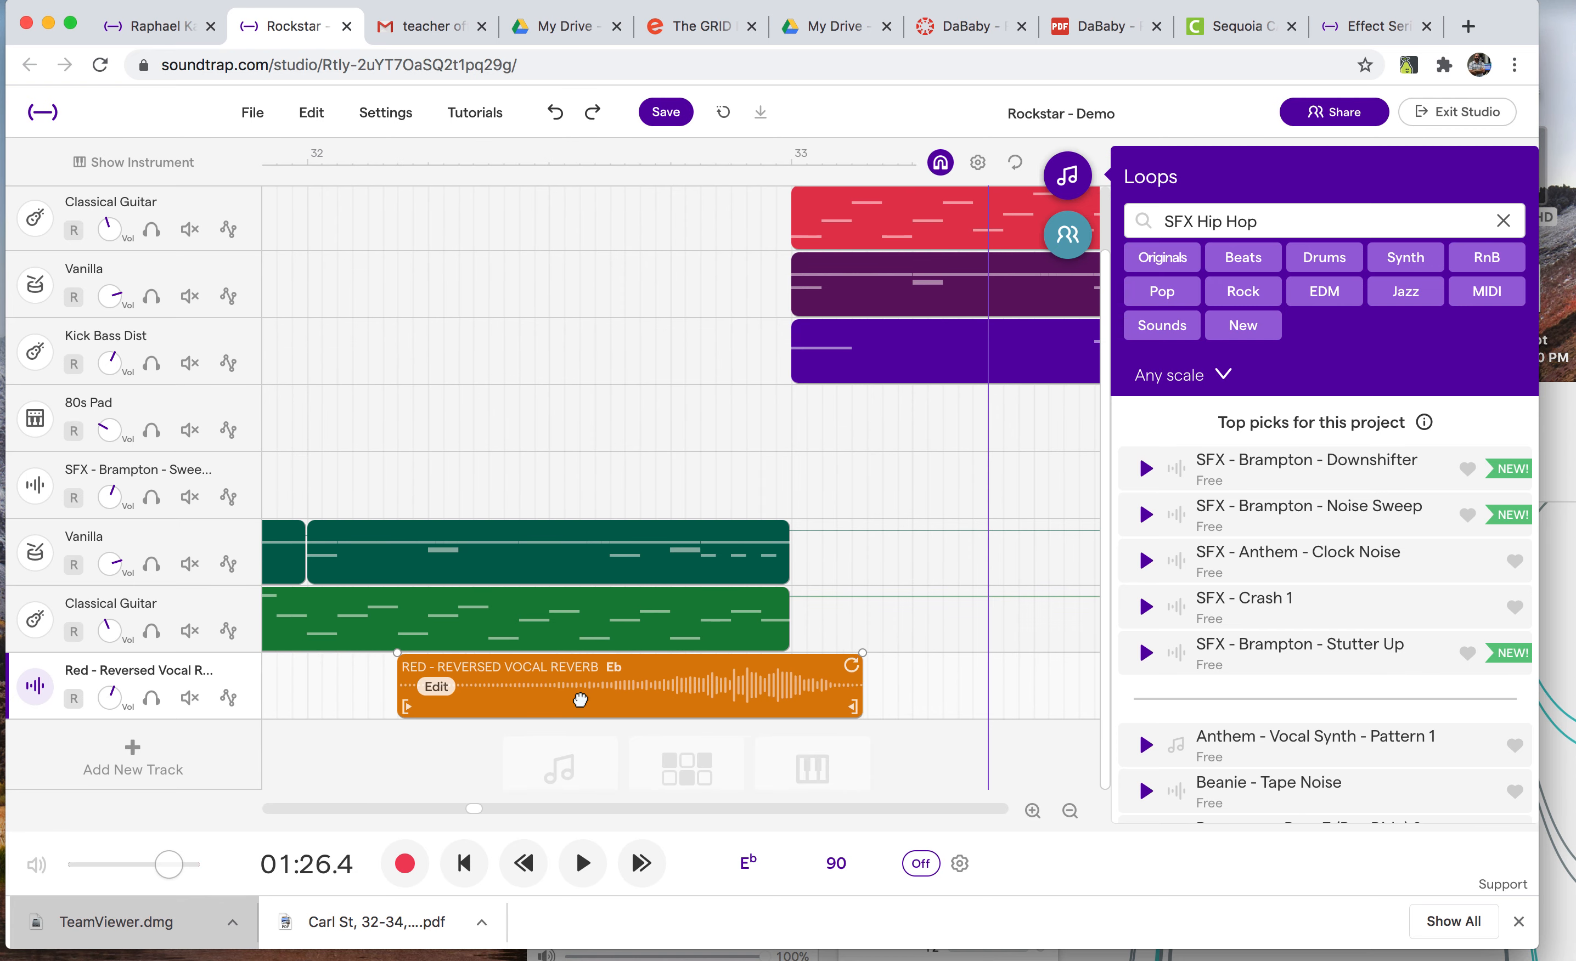
left_click_drag(581, 700, 588, 698)
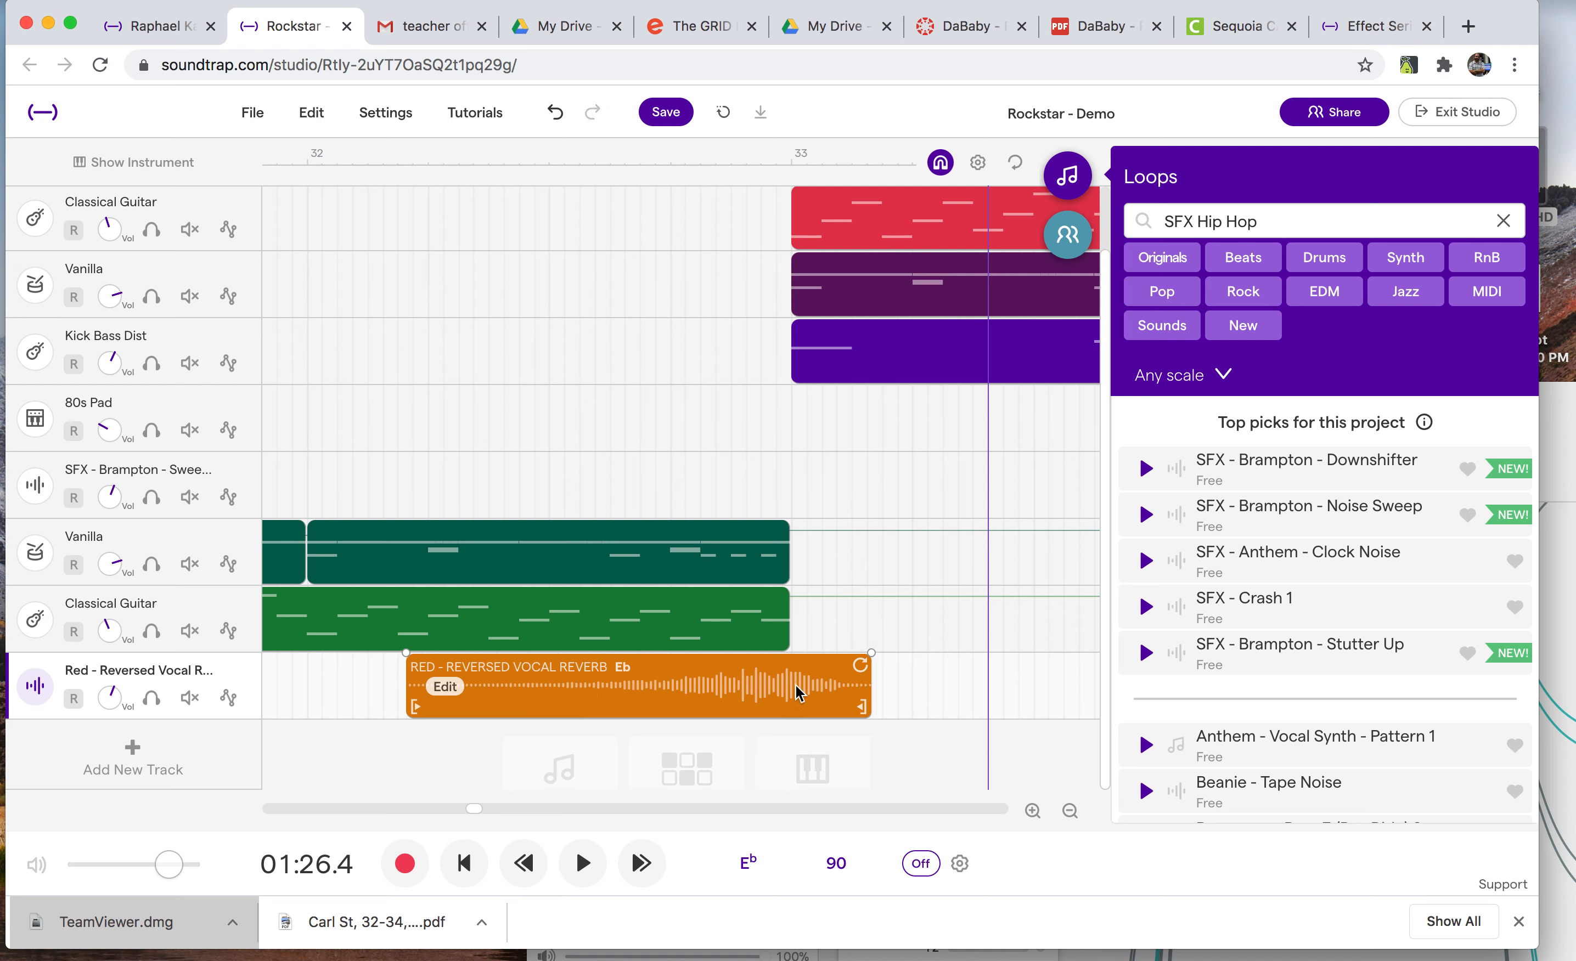
left_click(406, 158)
key("space")
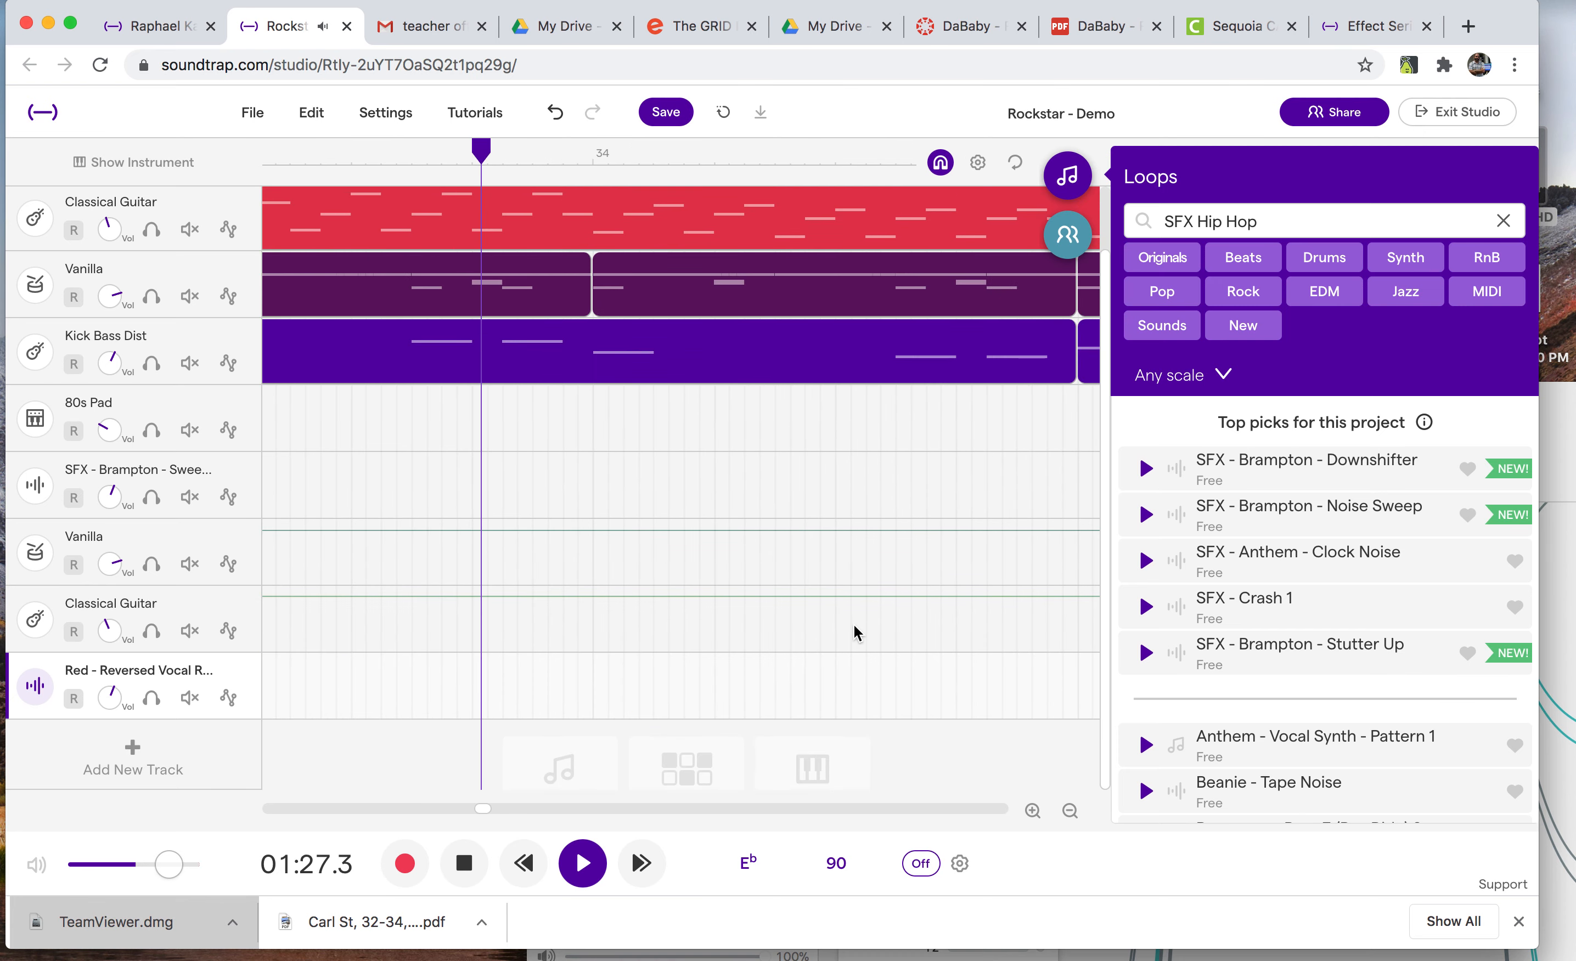
key("space")
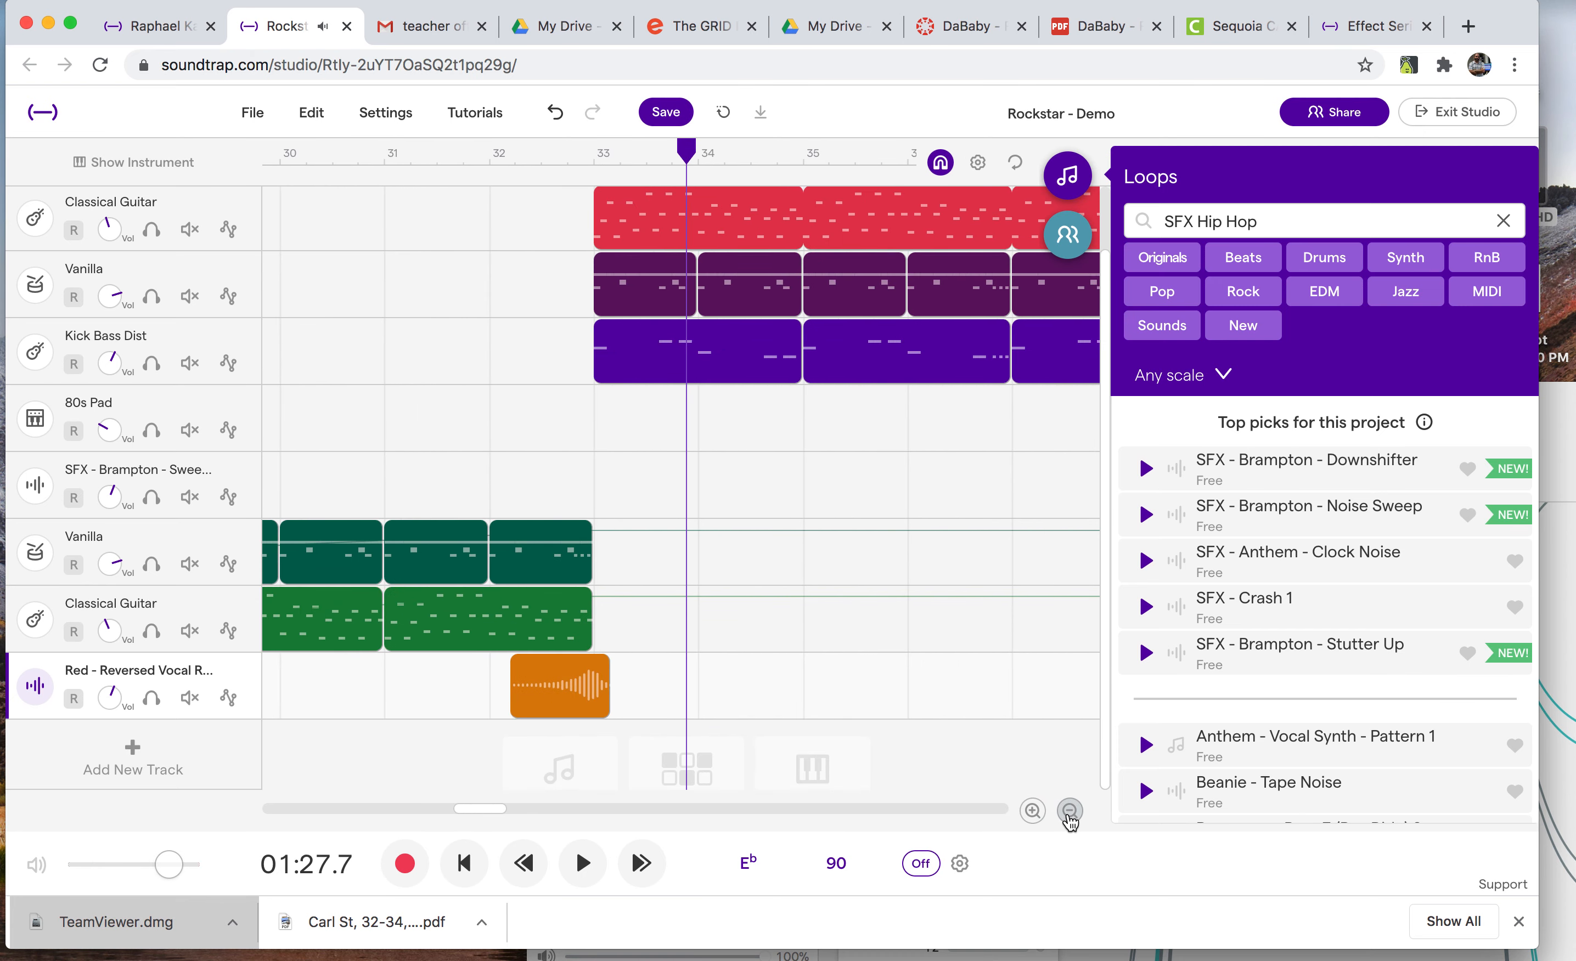
Play the transition from just before bar 32 and again from around bar 28 to check the sound effect
left_click(1070, 812)
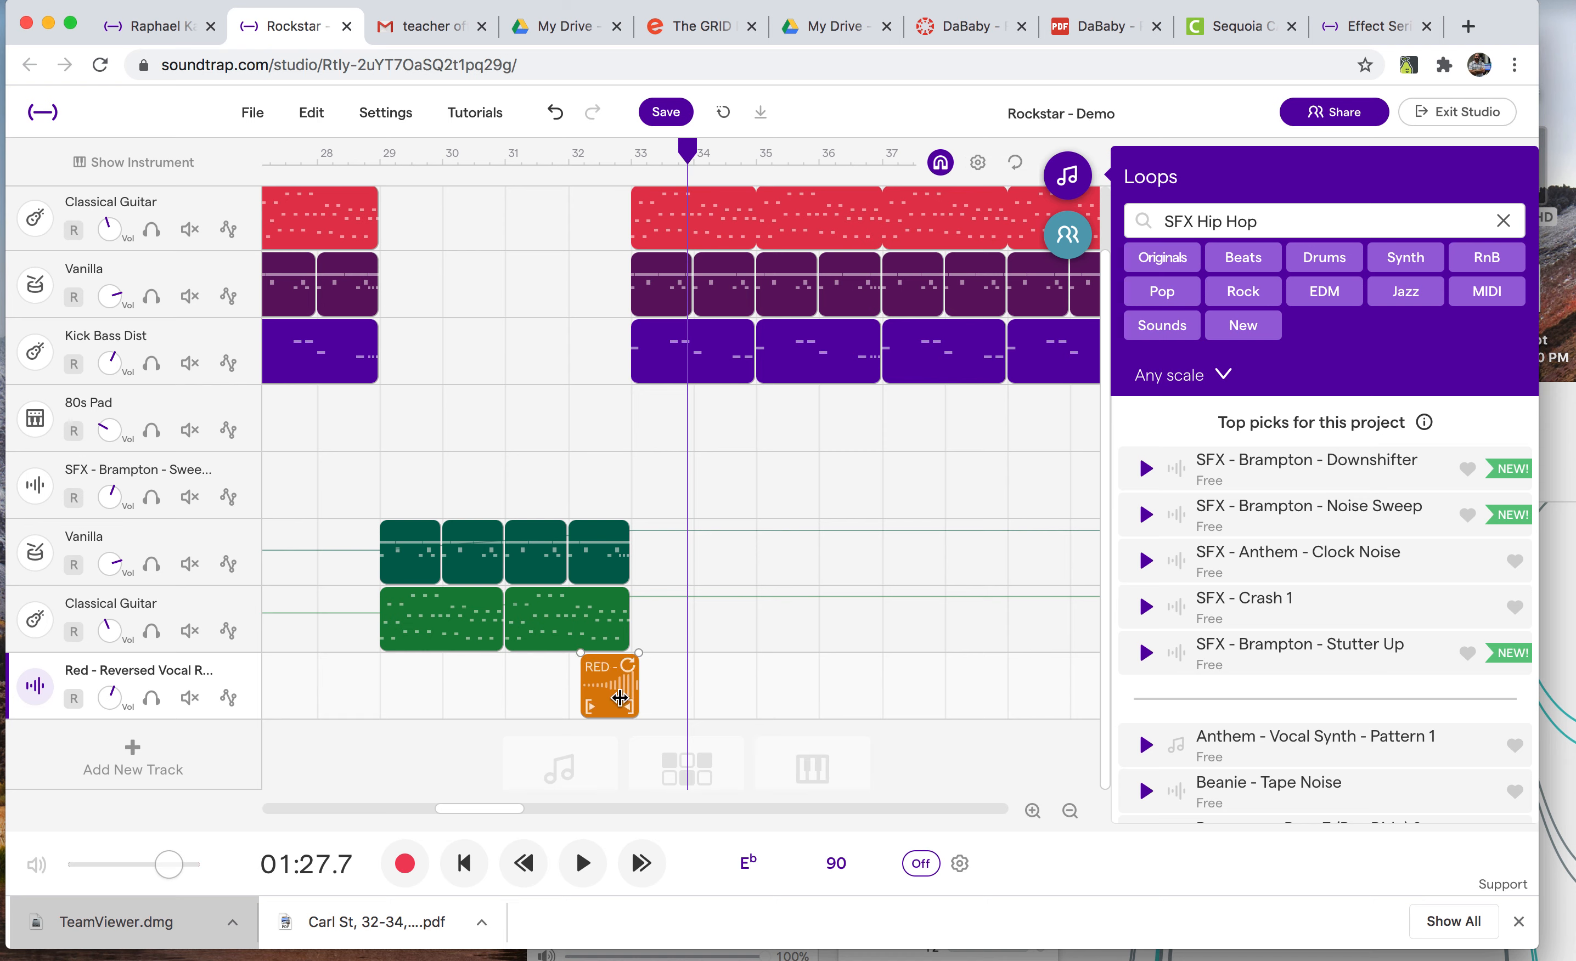
left_click(568, 154)
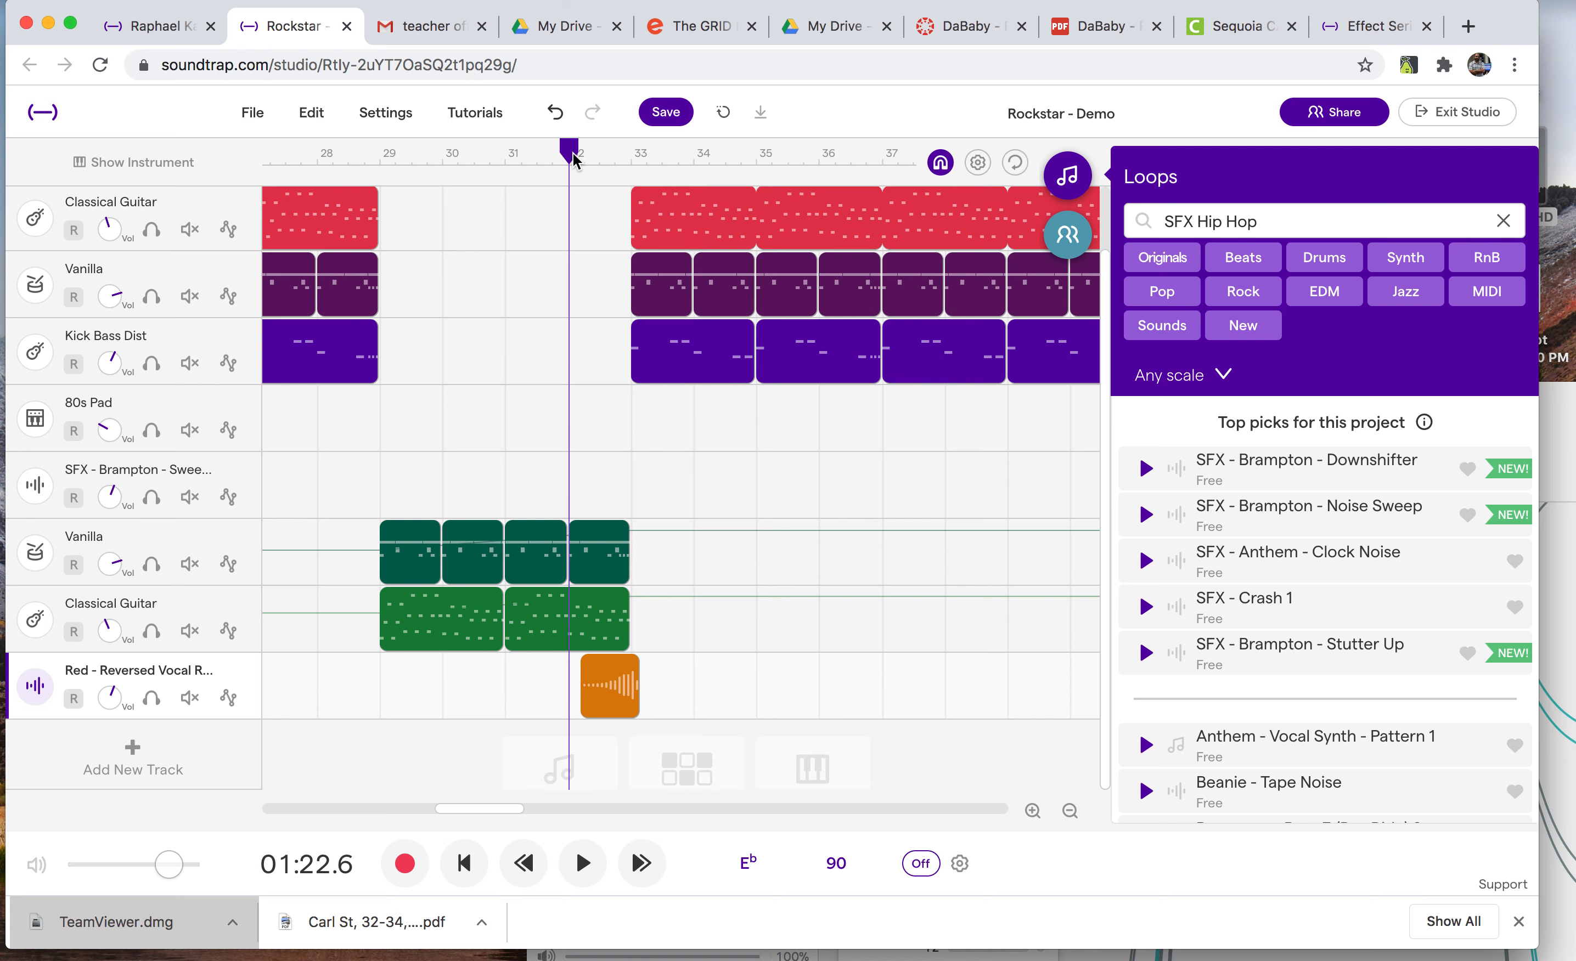
key("space")
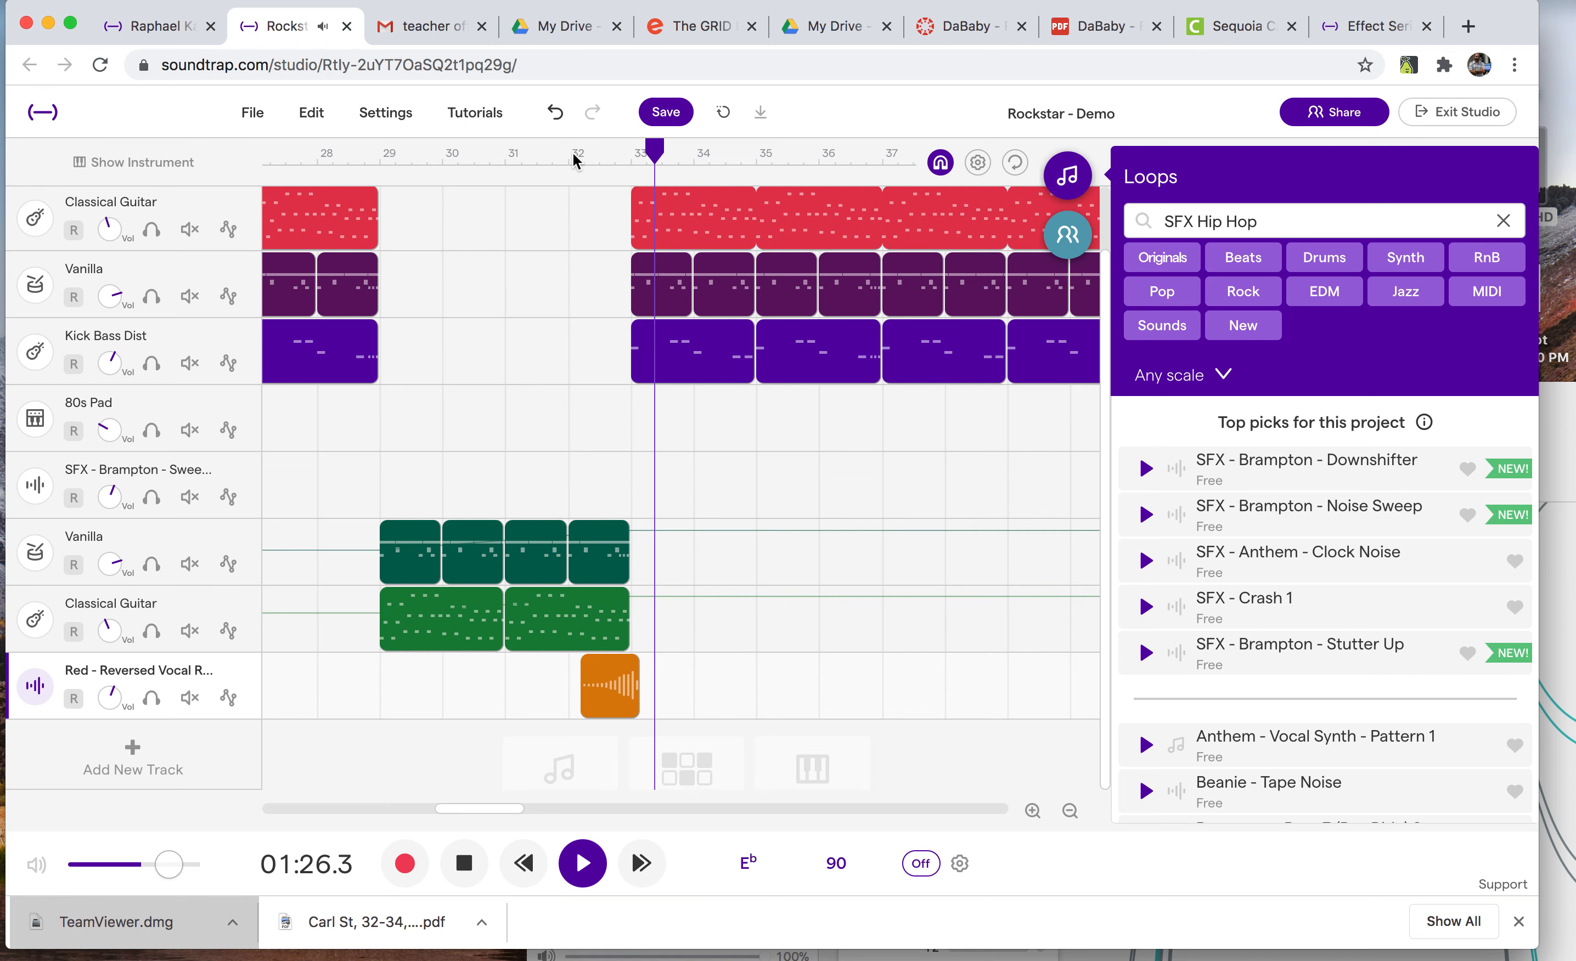
key("space")
left_click(330, 157)
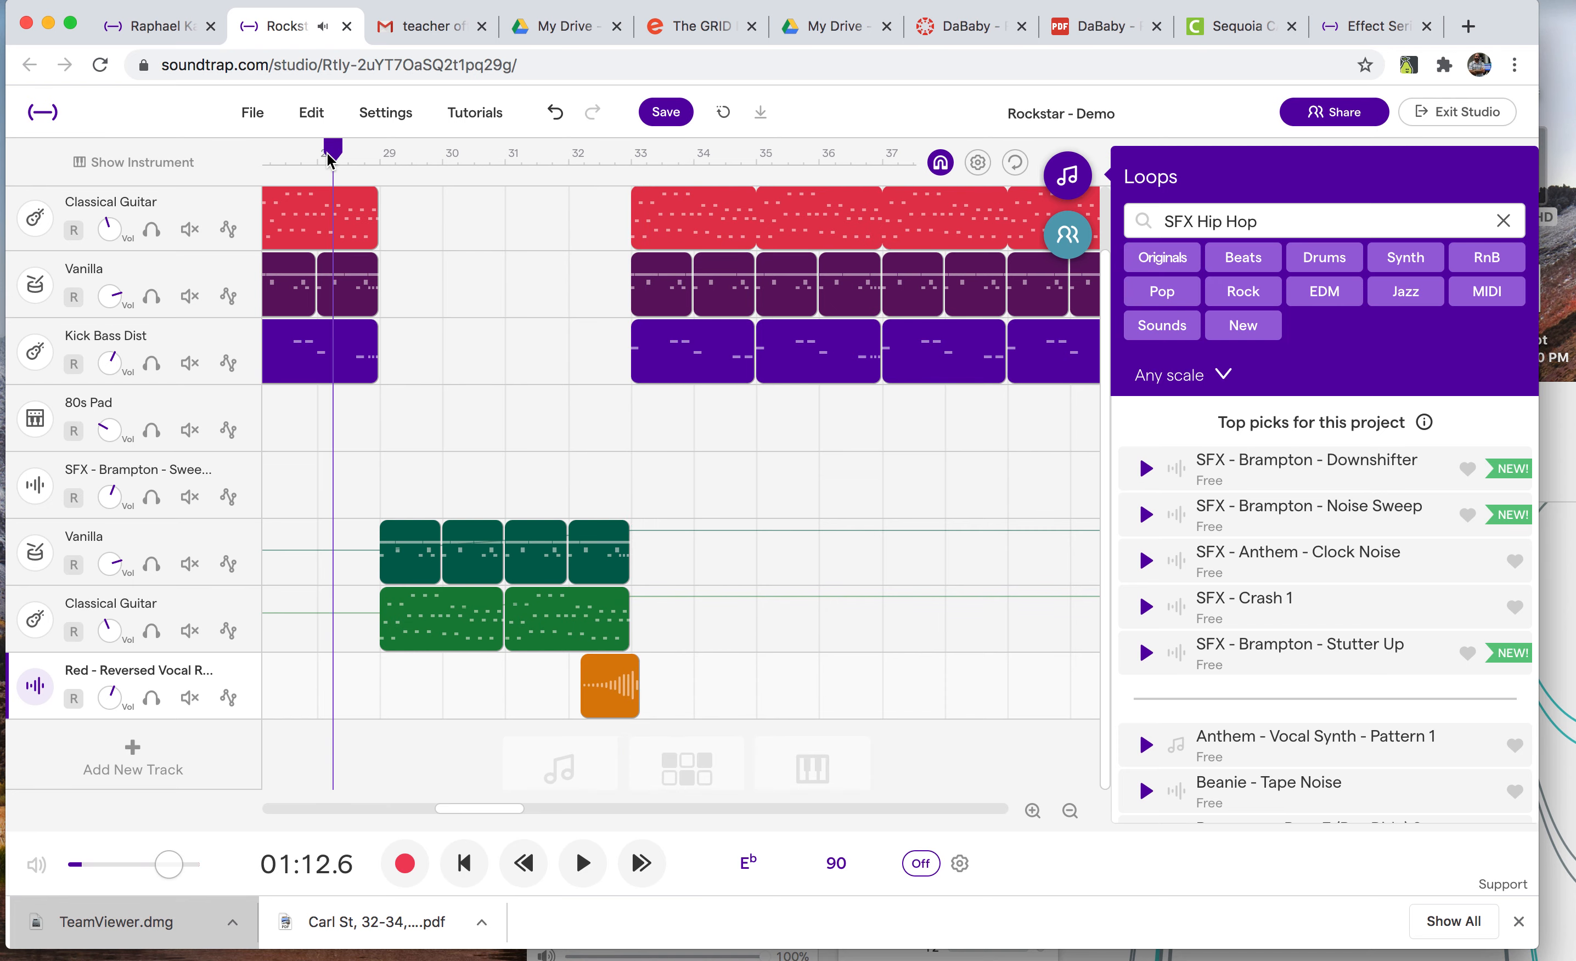
key("space")
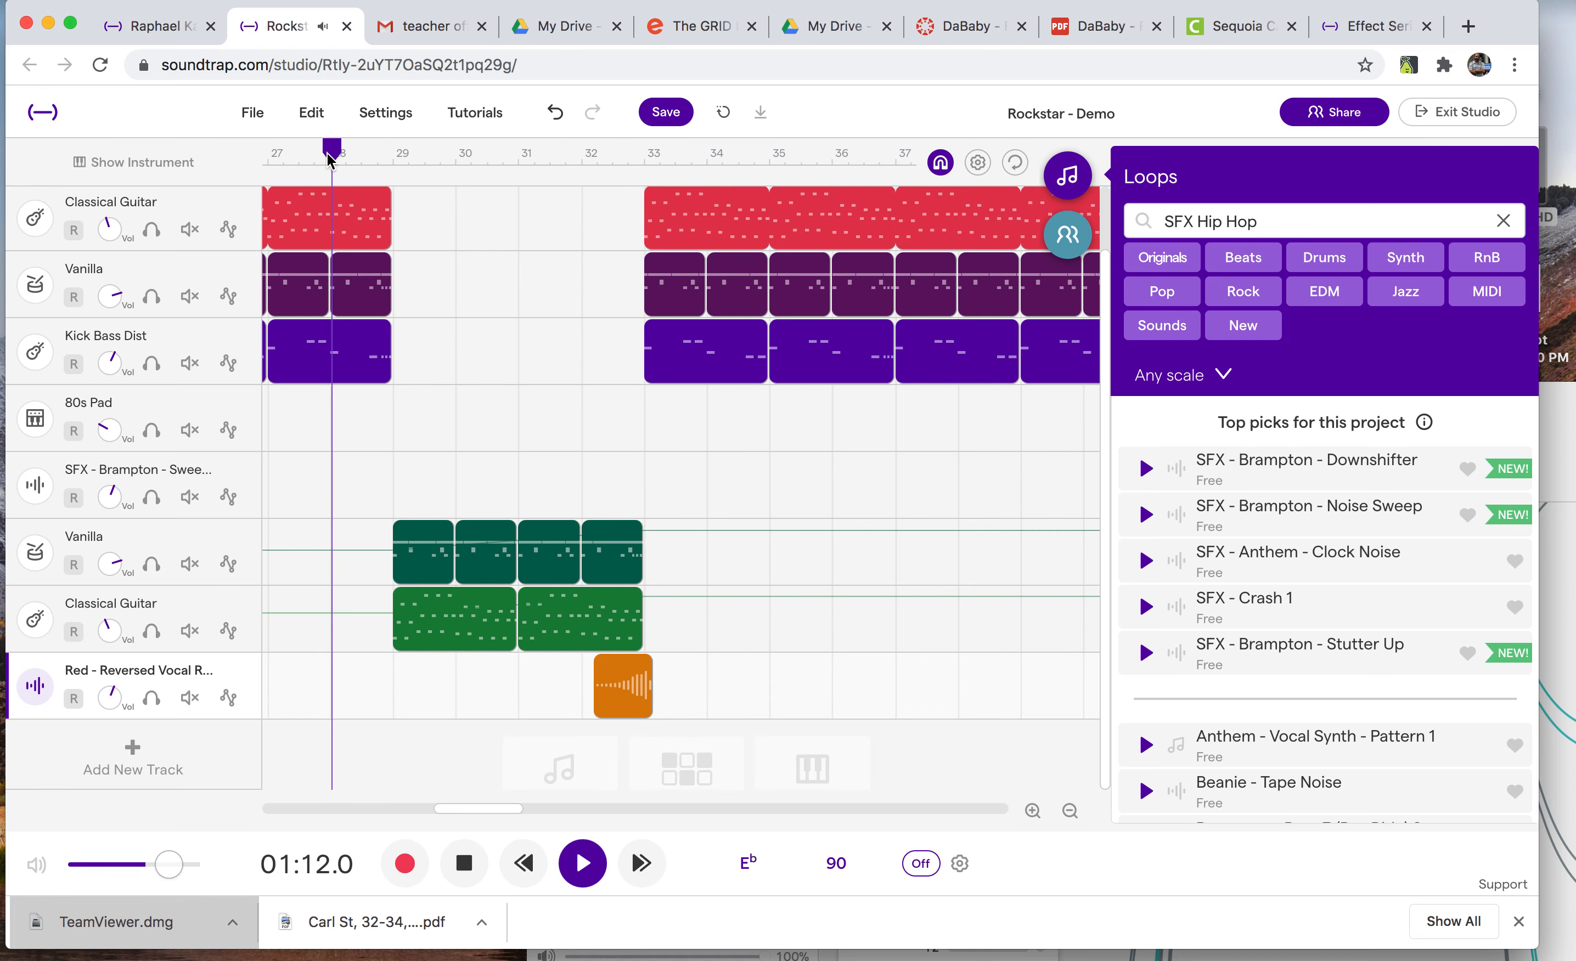
left_click(626, 718)
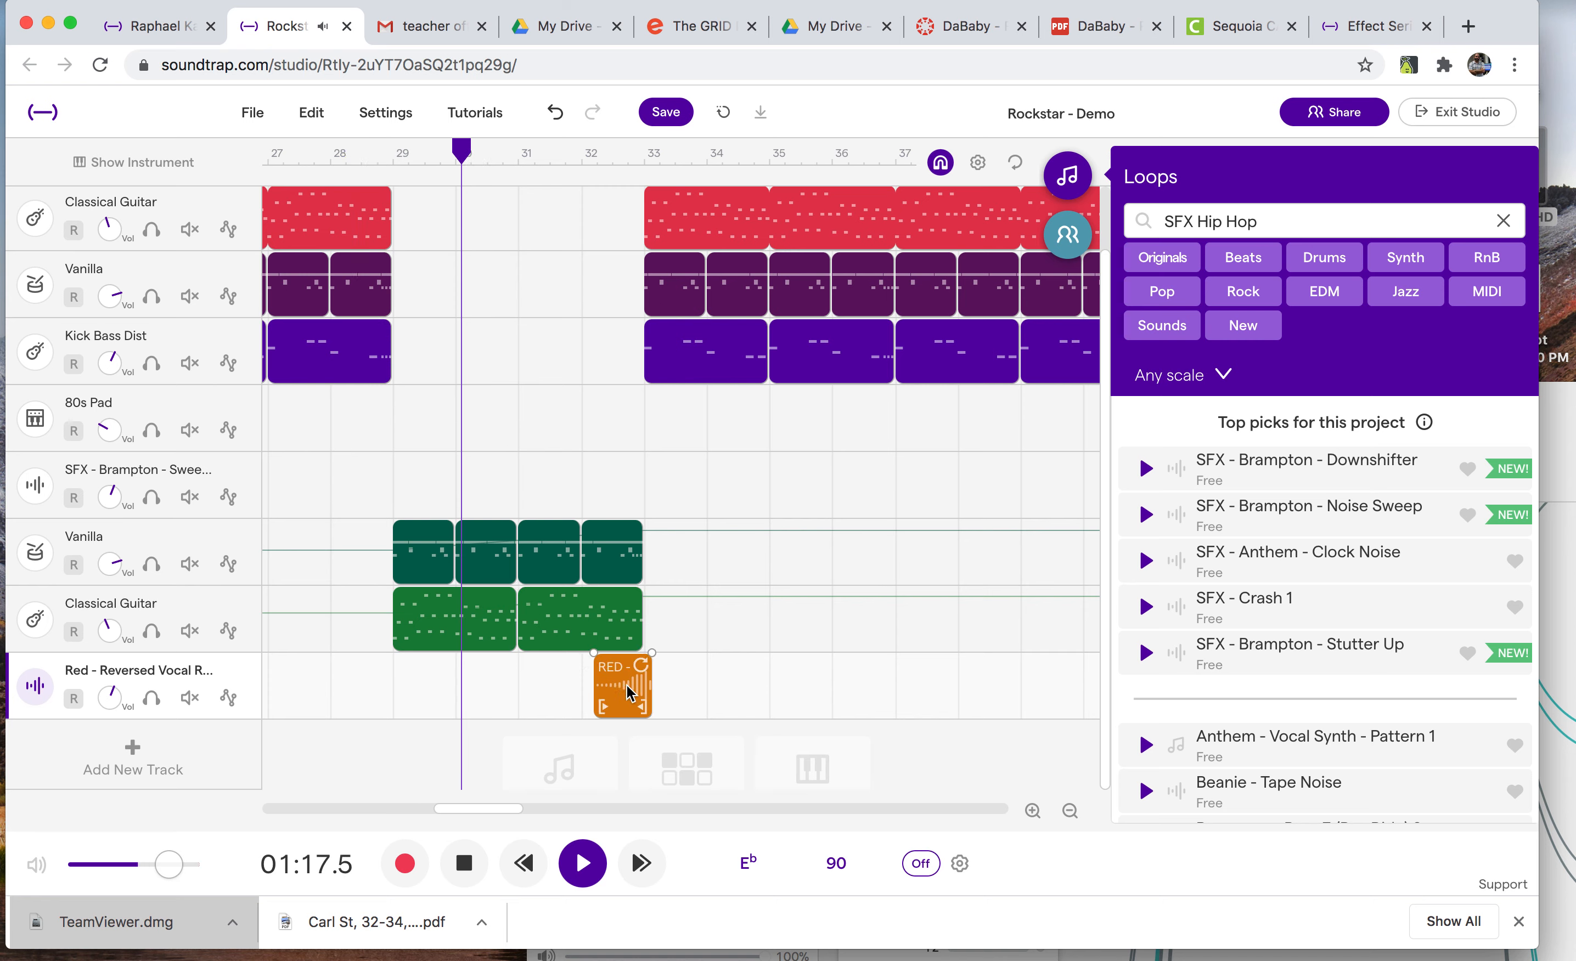
key("space")
Solo the DaBaby - ROCKSTAR reference track, listen to it from bar 29, and mute it again
scroll(626, 688, "up", 2)
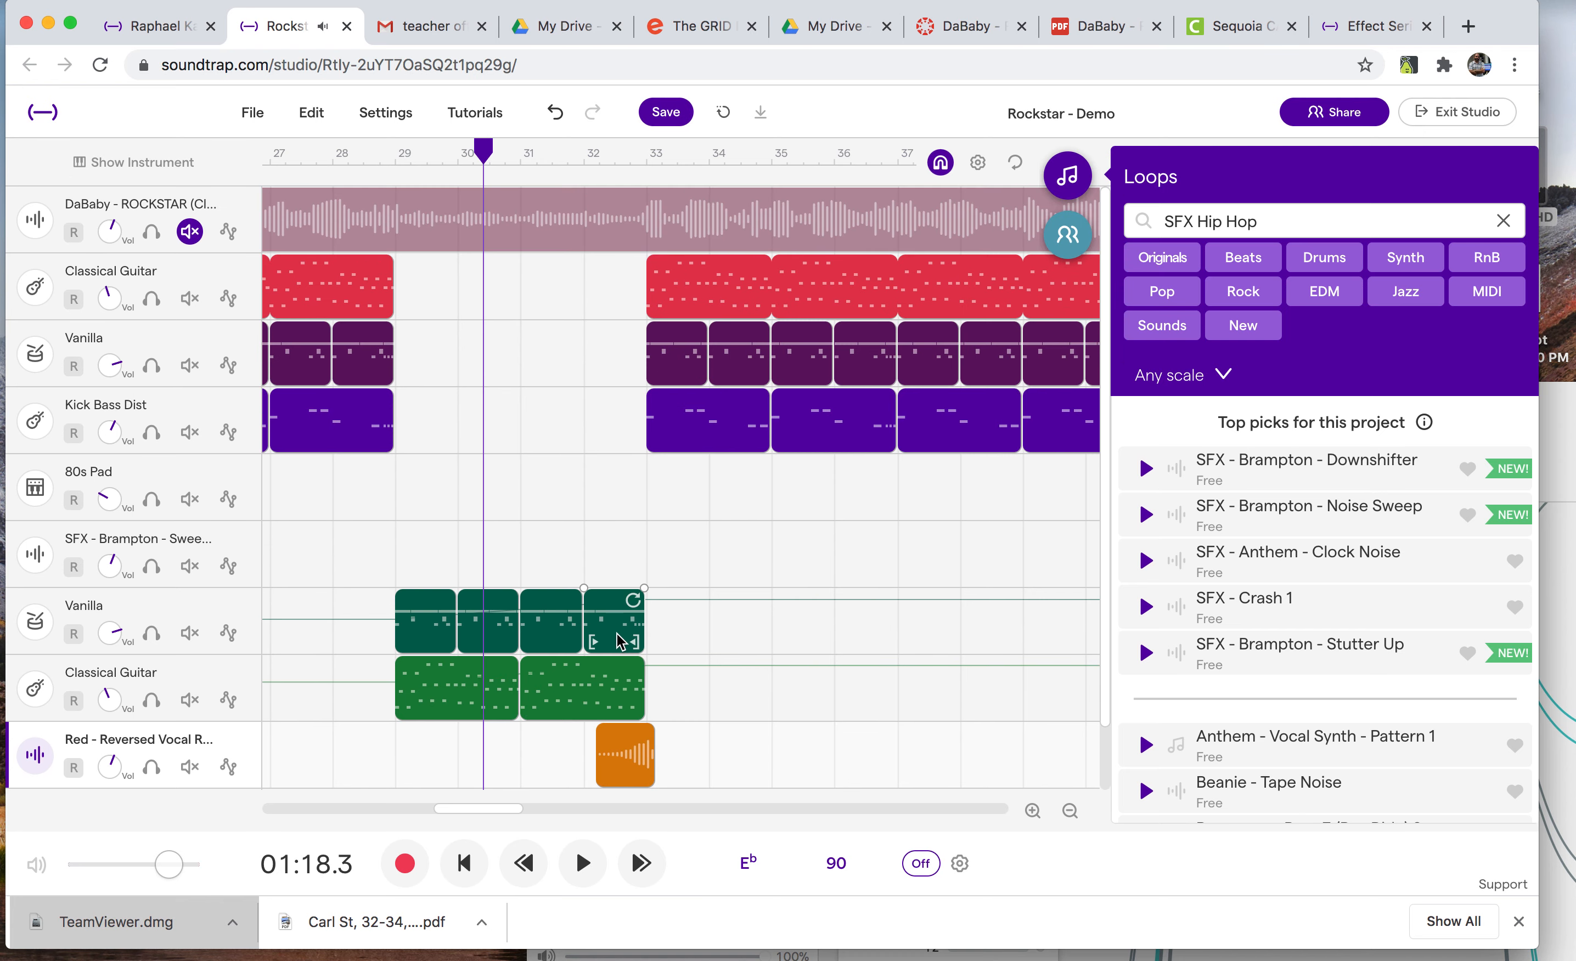
left_click(189, 231)
left_click(151, 231)
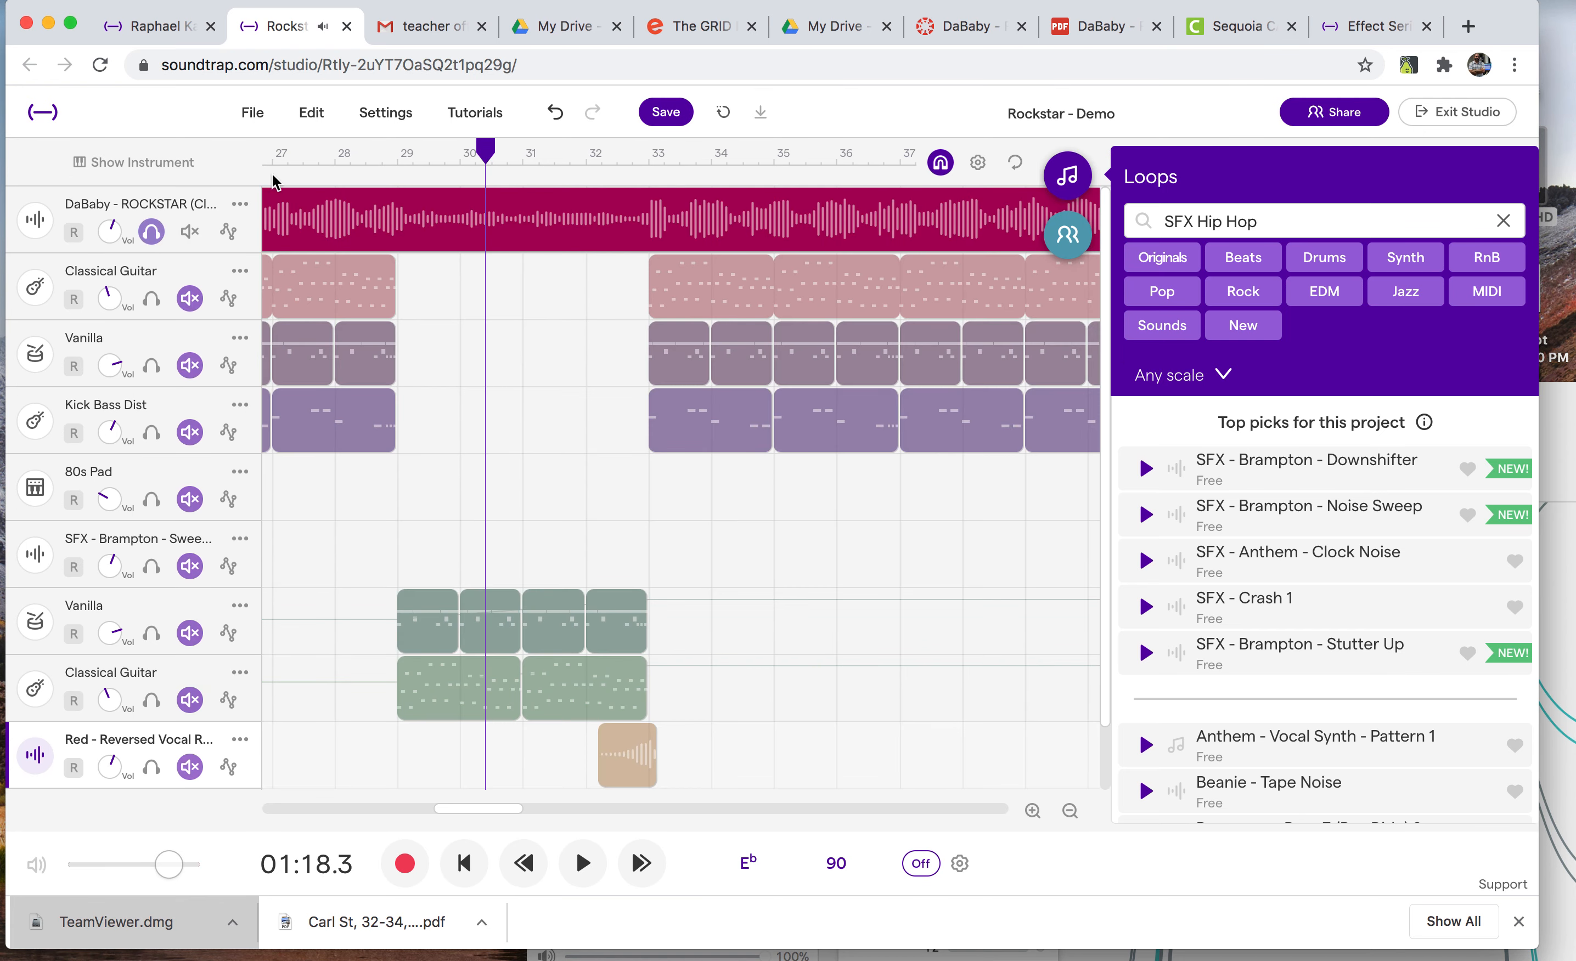
left_click(398, 155)
key("space")
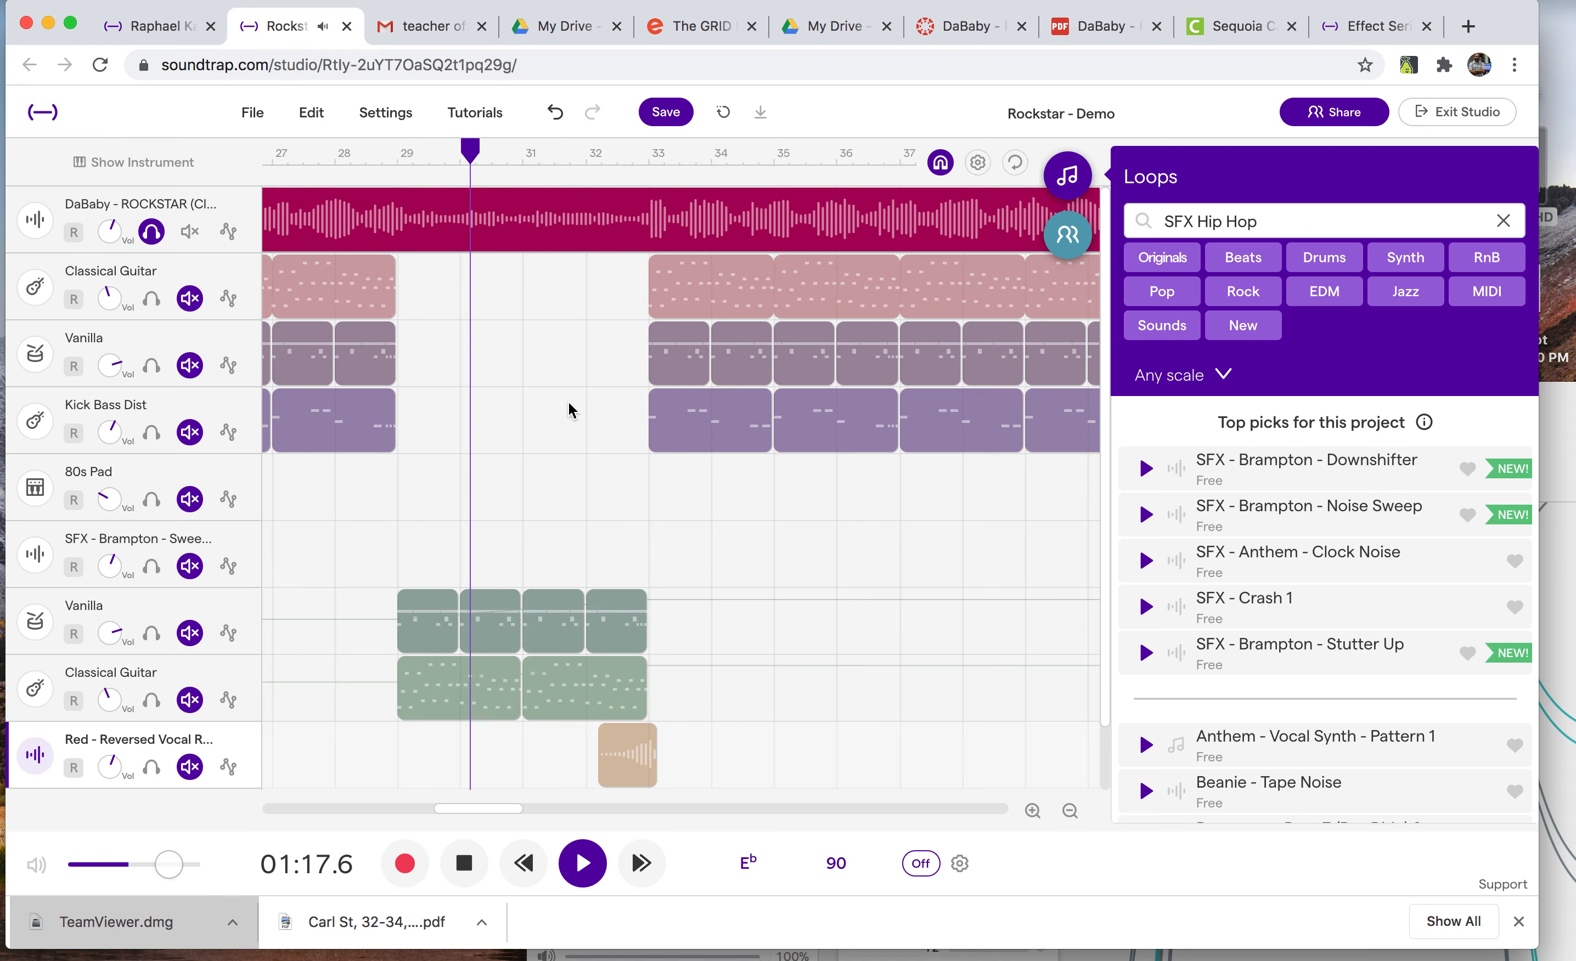
key("space")
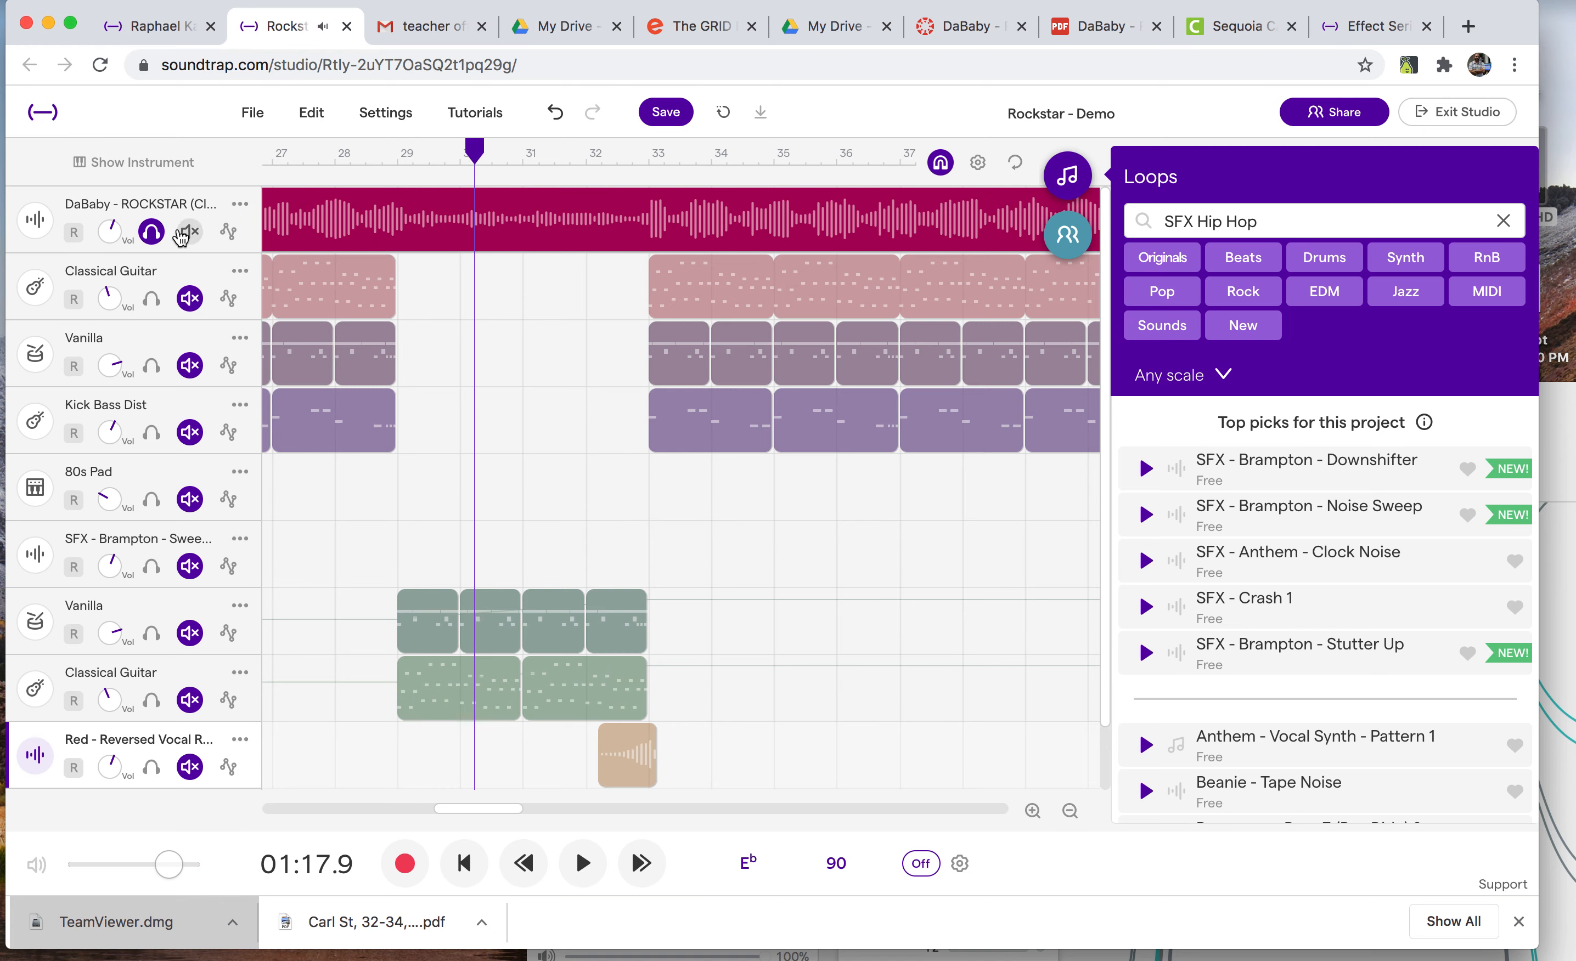
left_click(152, 231)
left_click(189, 232)
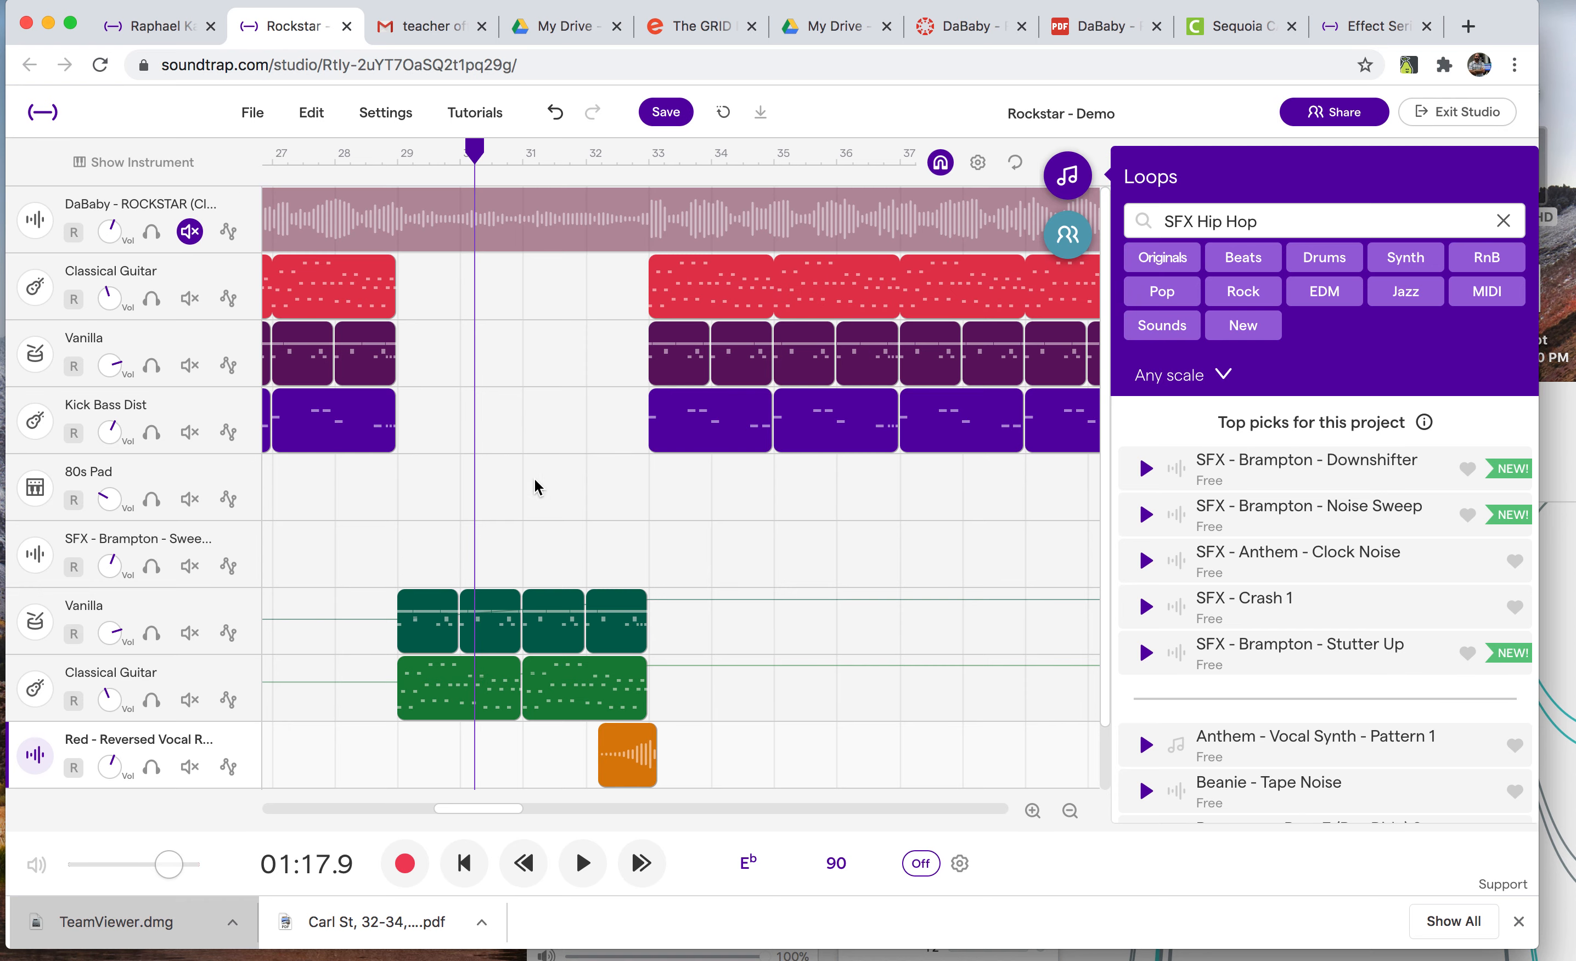
Duplicate the Kick Bass Dist track and place the copy directly above the second Vanilla track
scroll(578, 504, "left", 8)
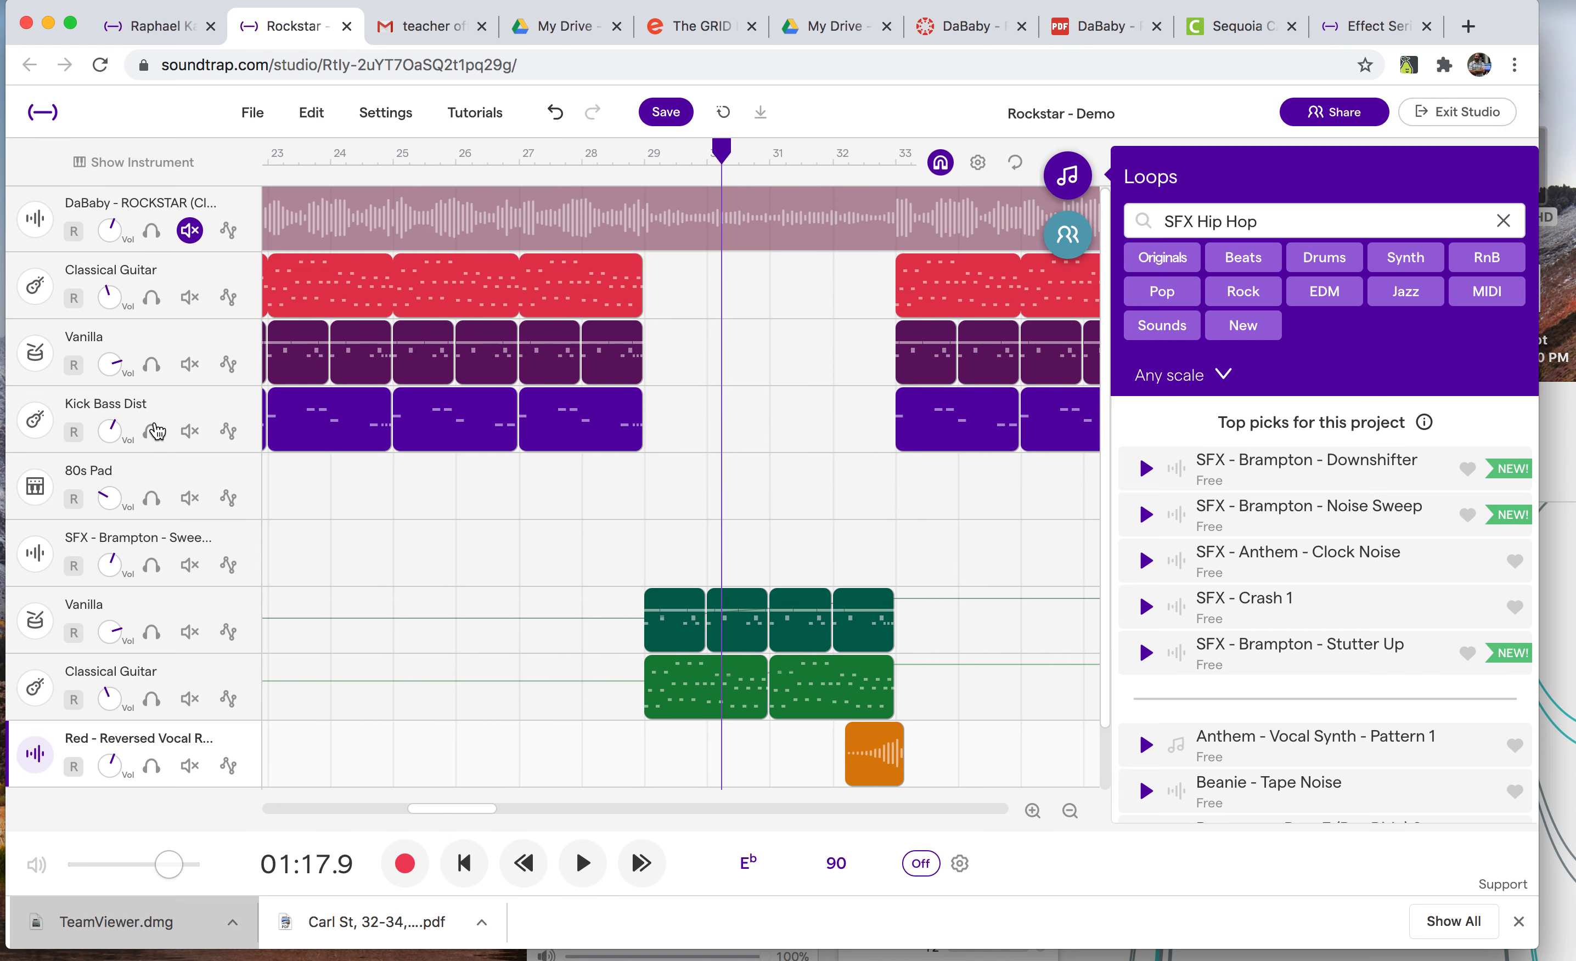
left_click(239, 405)
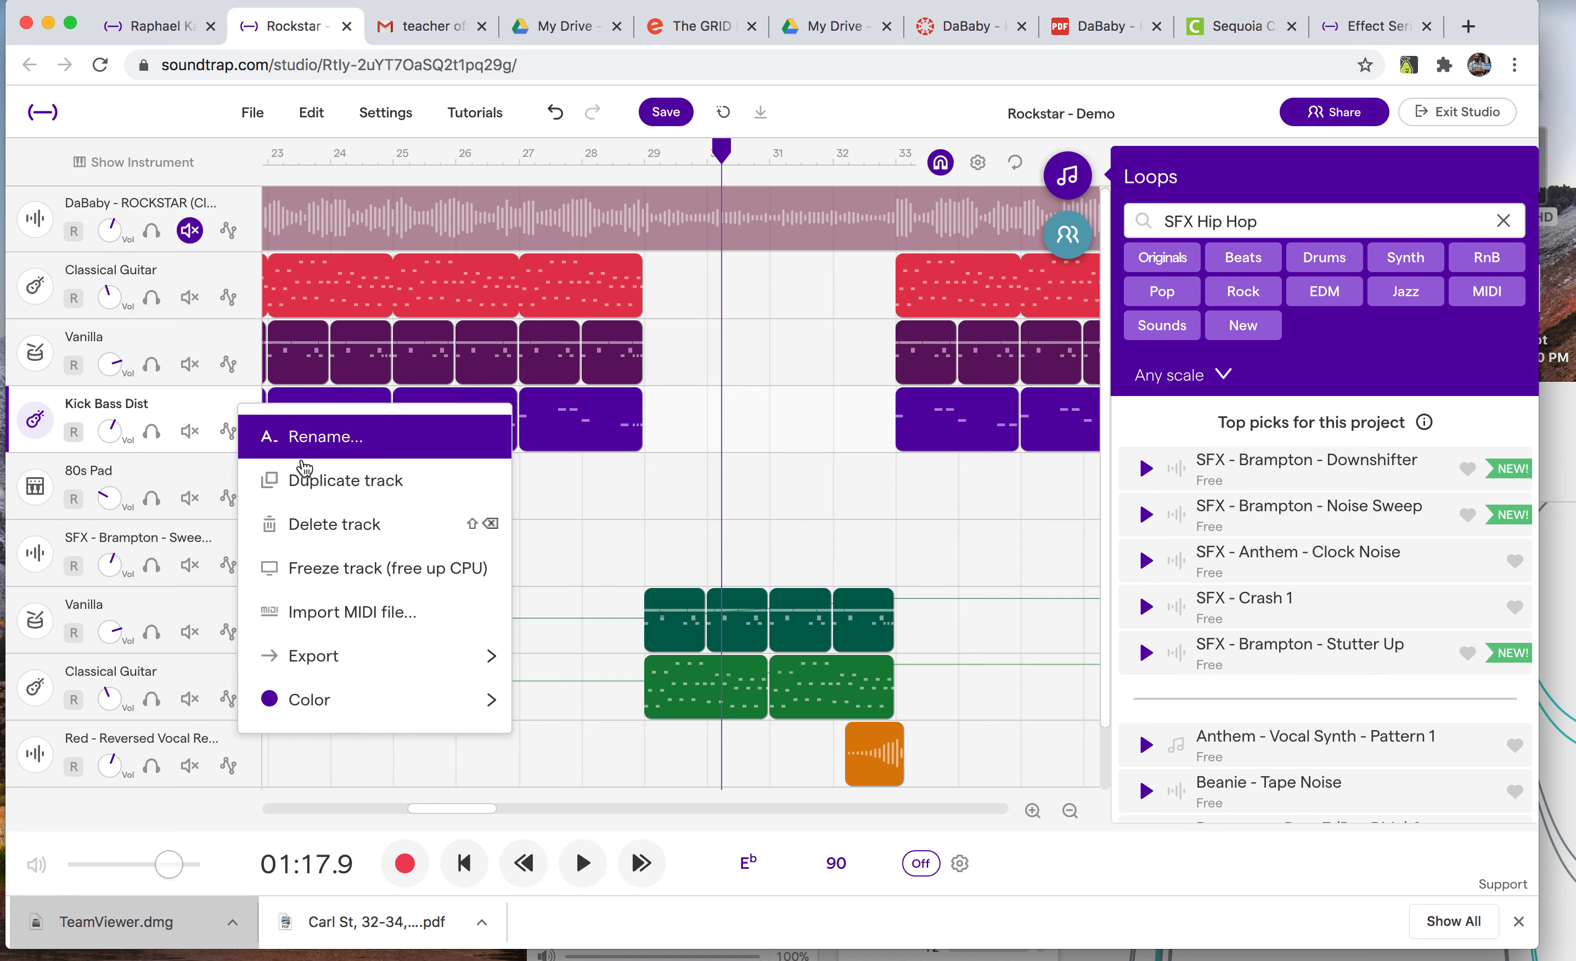
left_click(304, 480)
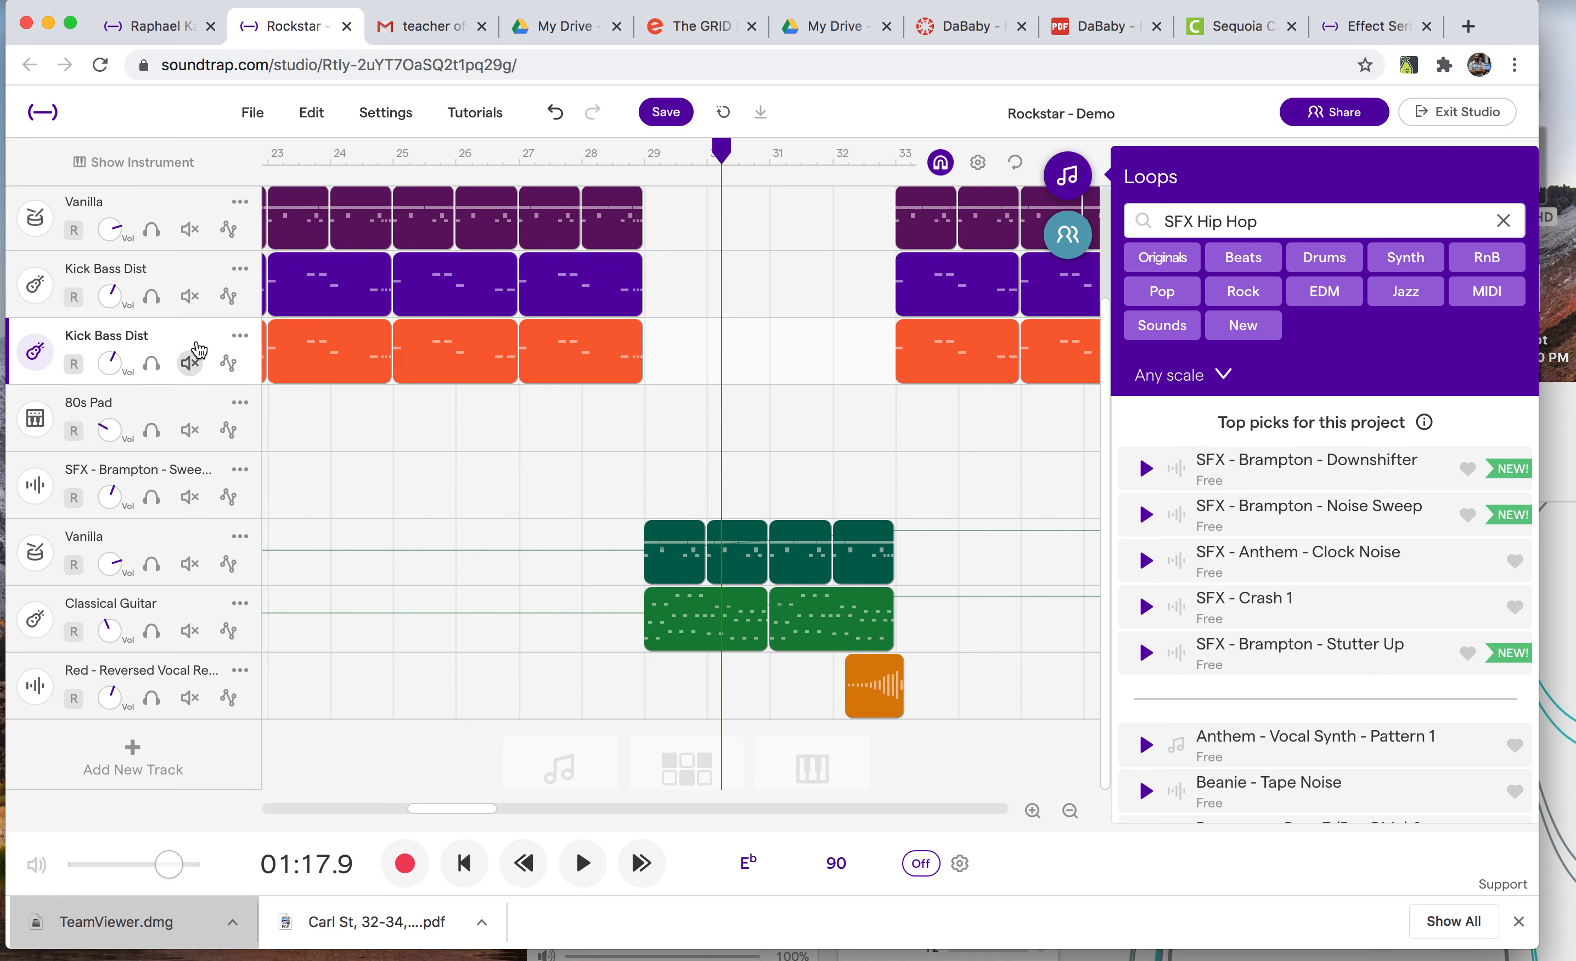
left_click_drag(196, 340, 210, 536)
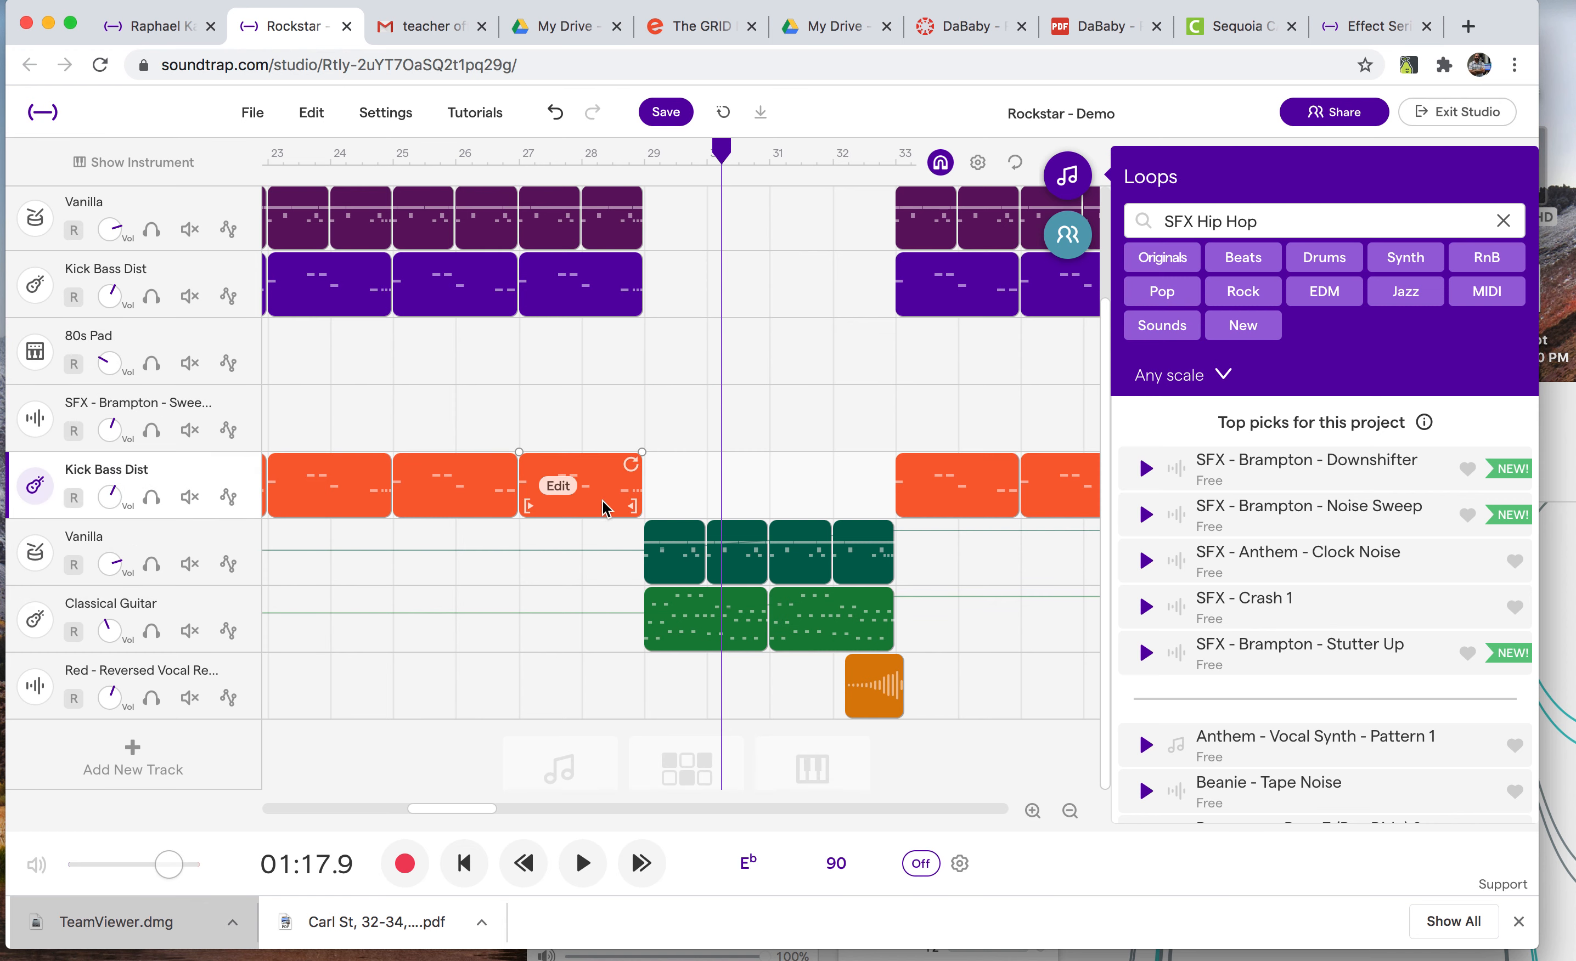
Move the duplicated Kick Bass Dist track's two clips at bars 25 to 28 to bars 29 to 32
left_click(465, 506)
left_click(585, 498, "shift")
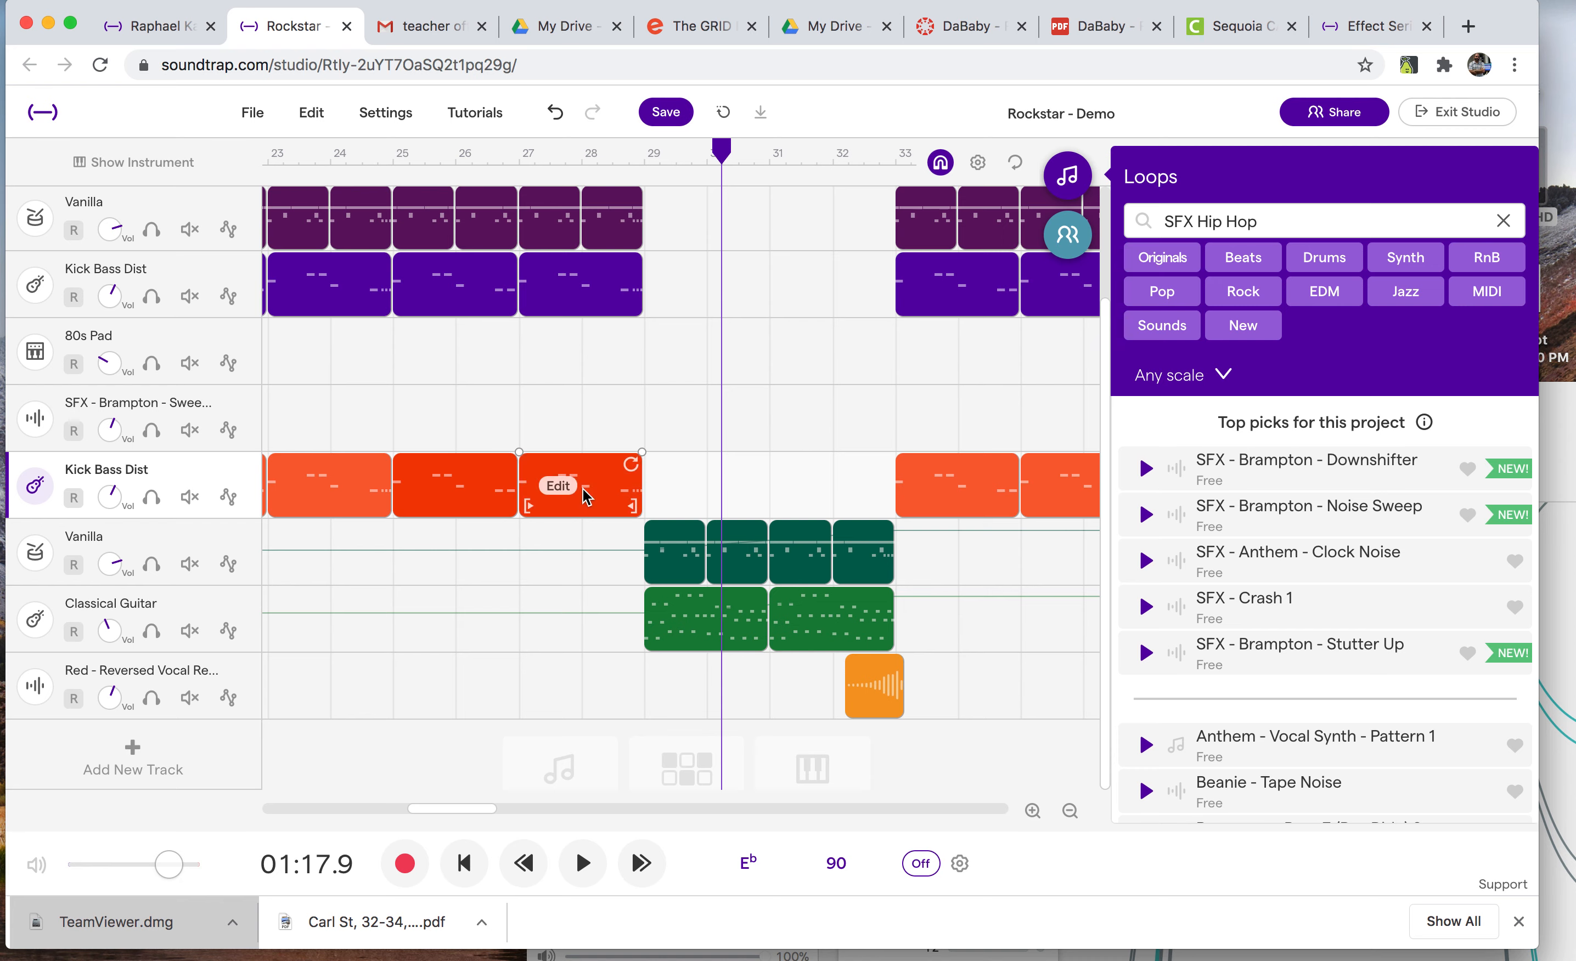
left_click_drag(518, 502, 726, 510)
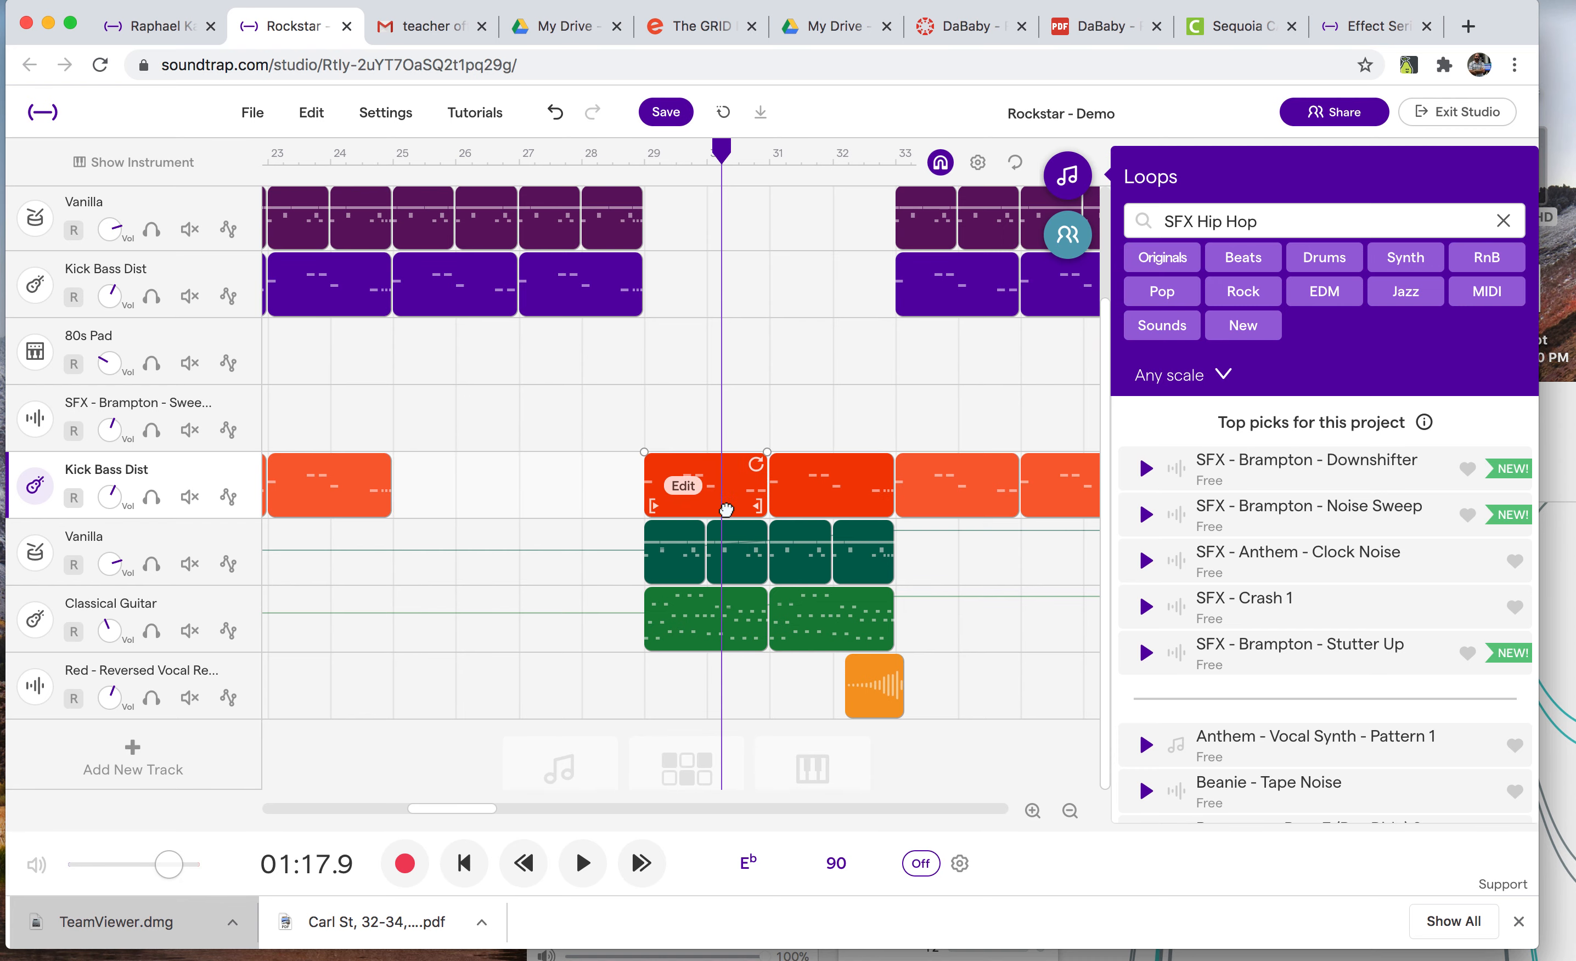
Delete all clips from bar 33 onward on the duplicated Kick Bass Dist track
left_click(1070, 810)
left_click(1071, 810)
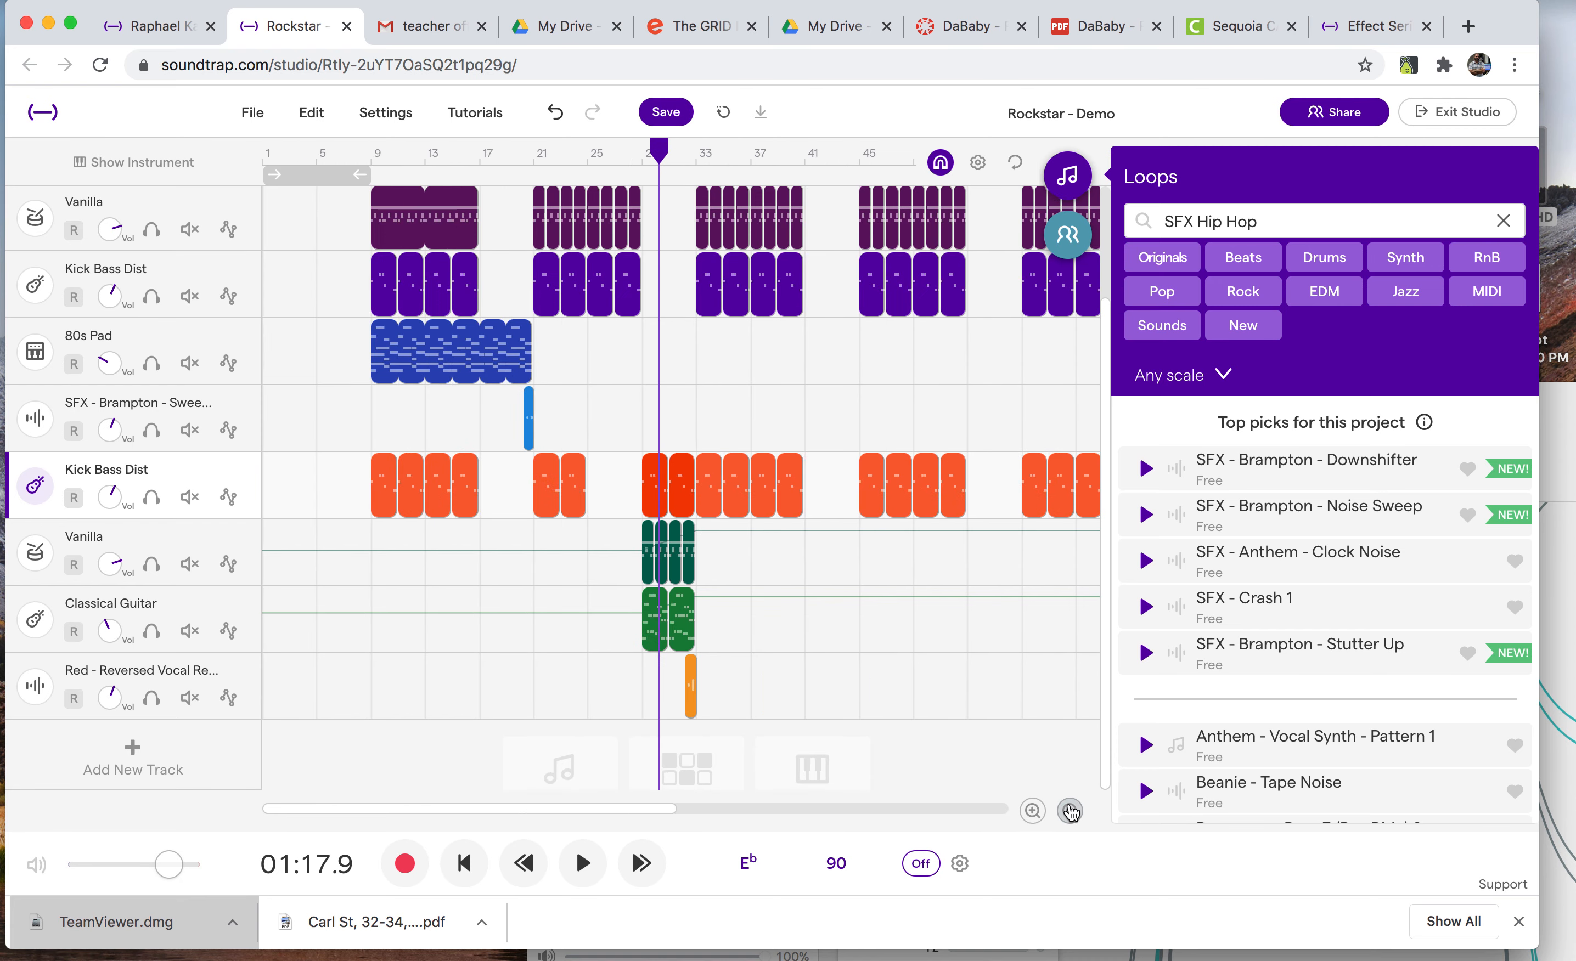
left_click(1071, 811)
left_click_drag(859, 496, 543, 497)
key("Delete")
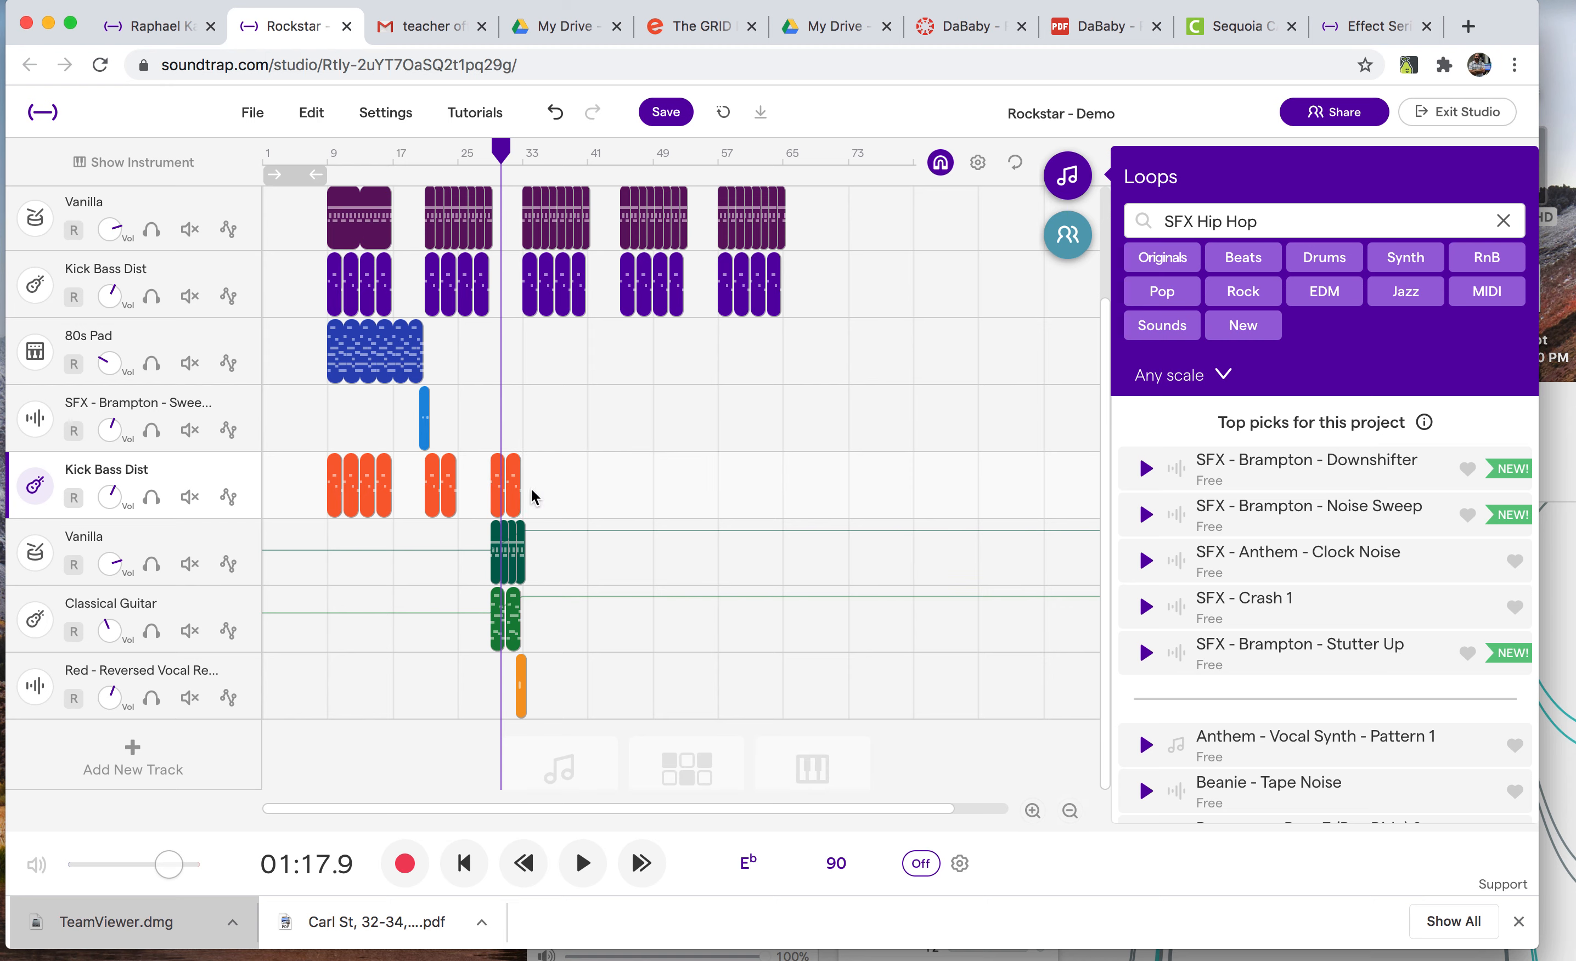
Delete the duplicated Kick Bass Dist track's clips before bar 29 and add a Muffled Sweep automation to the track
left_click_drag(474, 477, 313, 476)
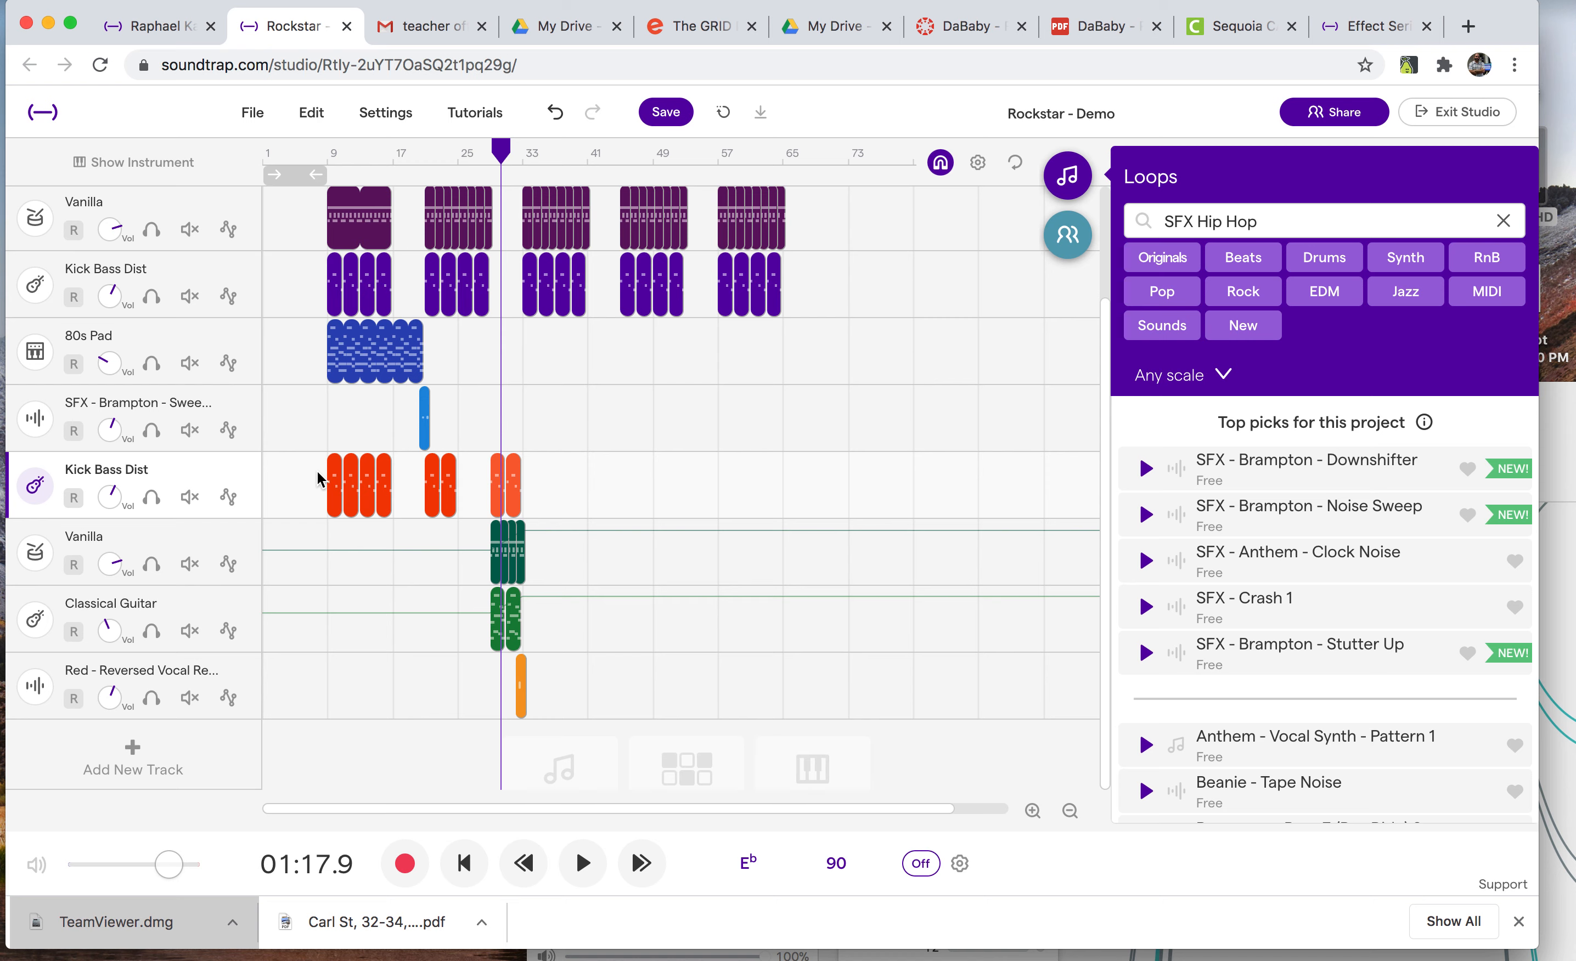
key("Delete")
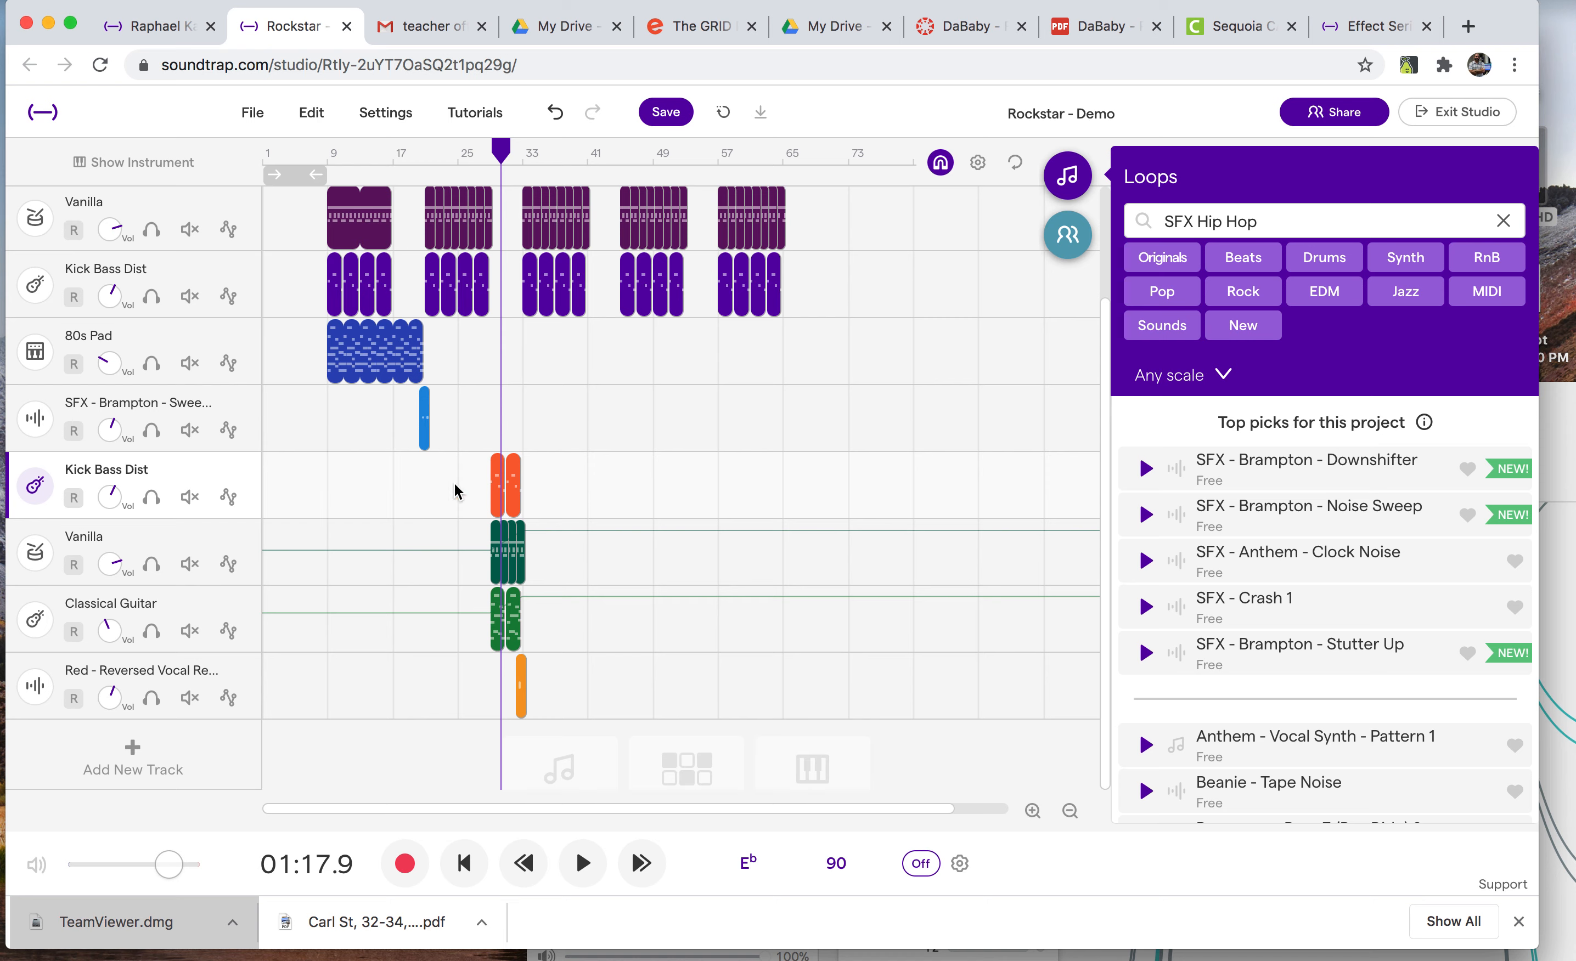
left_click(228, 497)
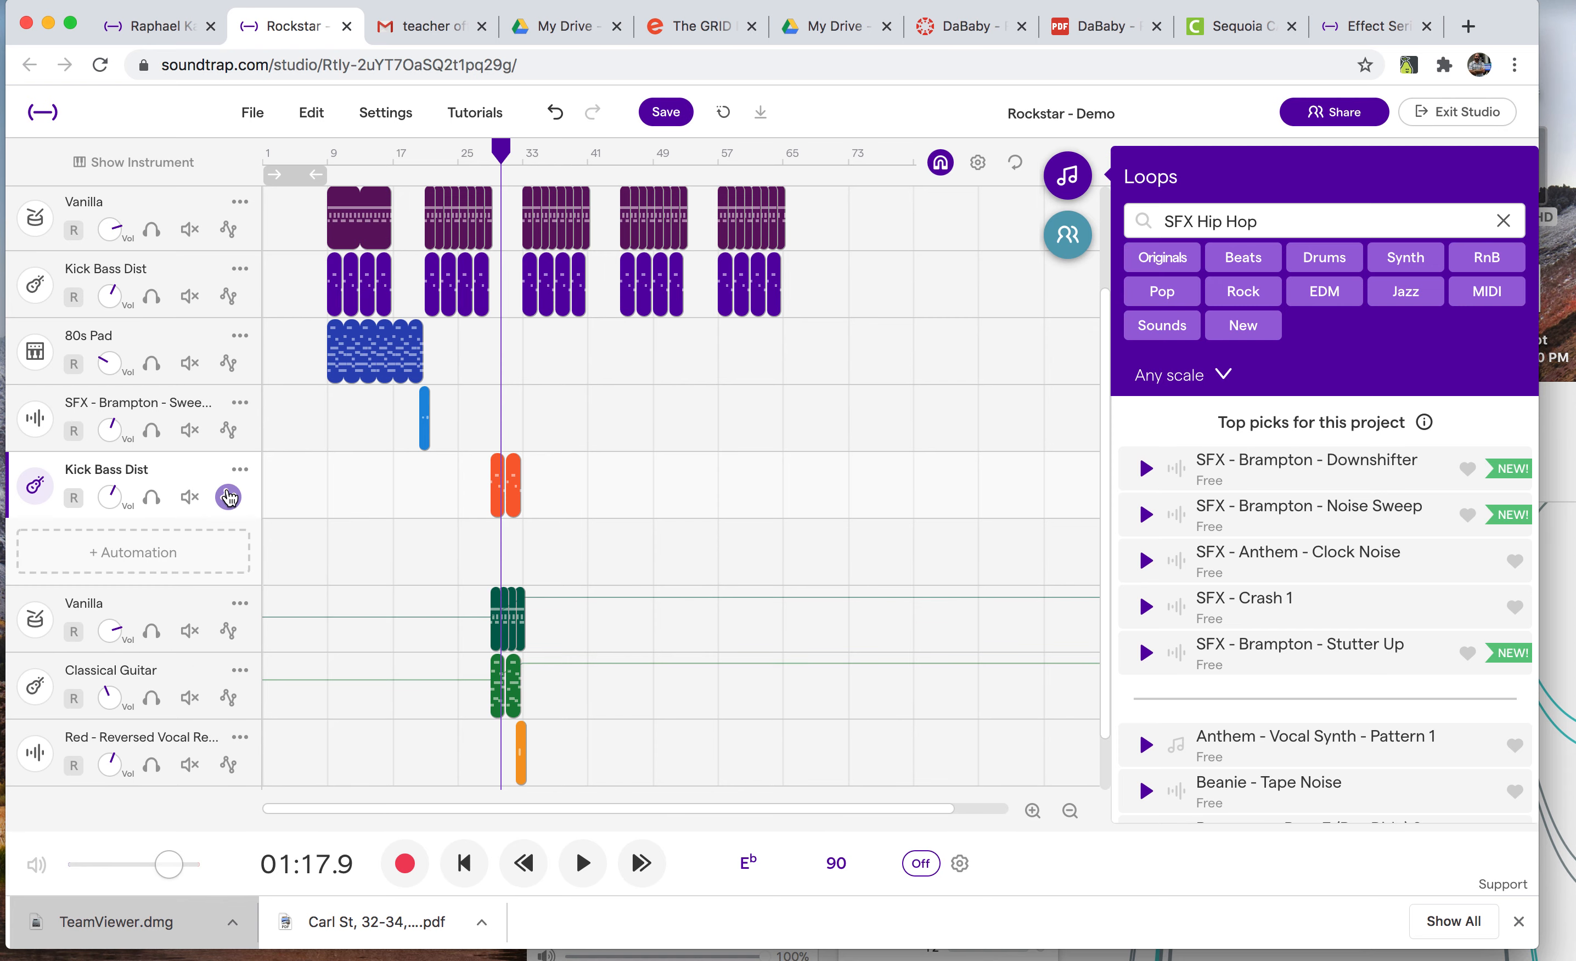
left_click(178, 552)
left_click(222, 601)
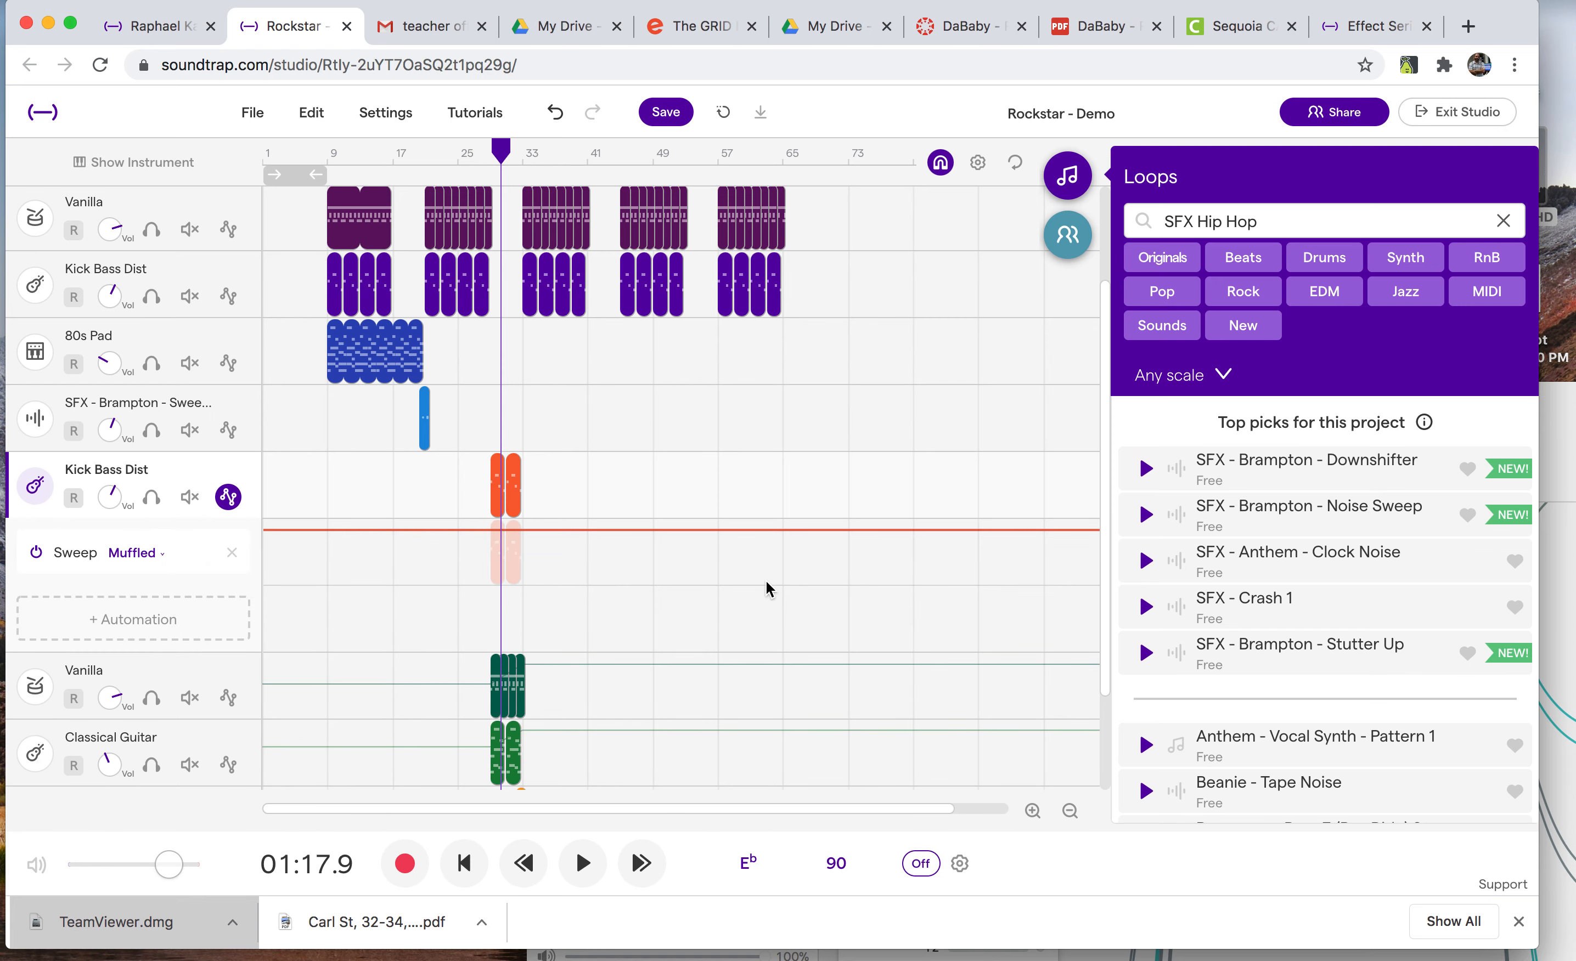
Draw the Kick Bass Dist sweep curve as a ramp rising from a lowered point at bar 29 to the end of bar 32
left_click(1033, 813)
left_click(1033, 813)
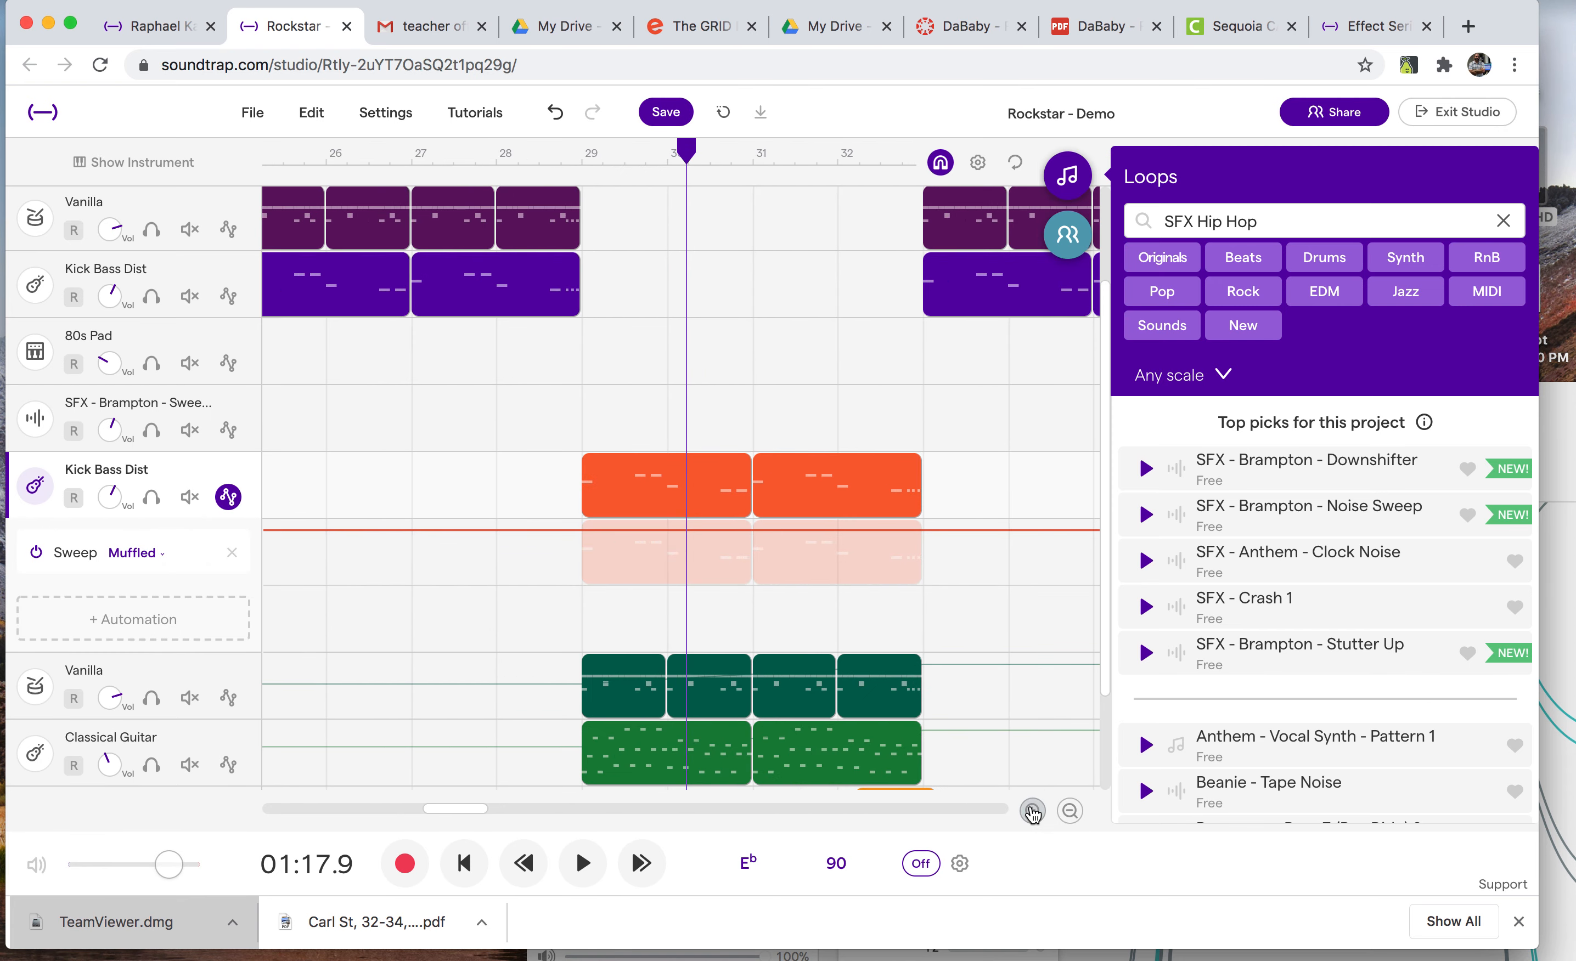
left_click_drag(581, 532, 580, 555)
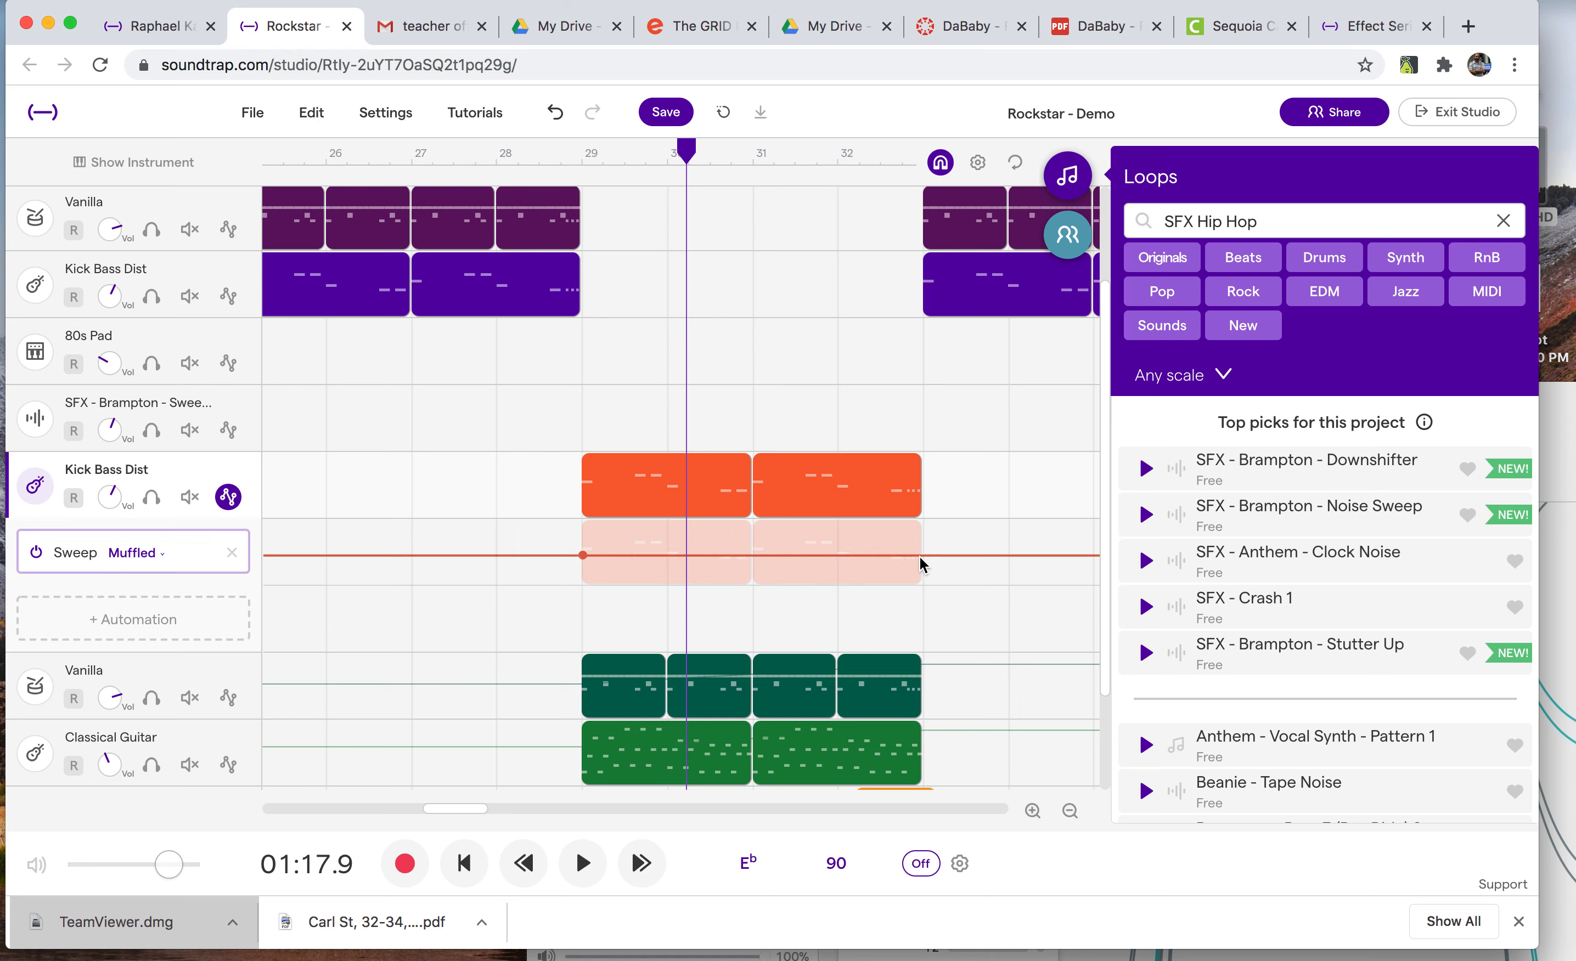
left_click_drag(918, 555, 917, 531)
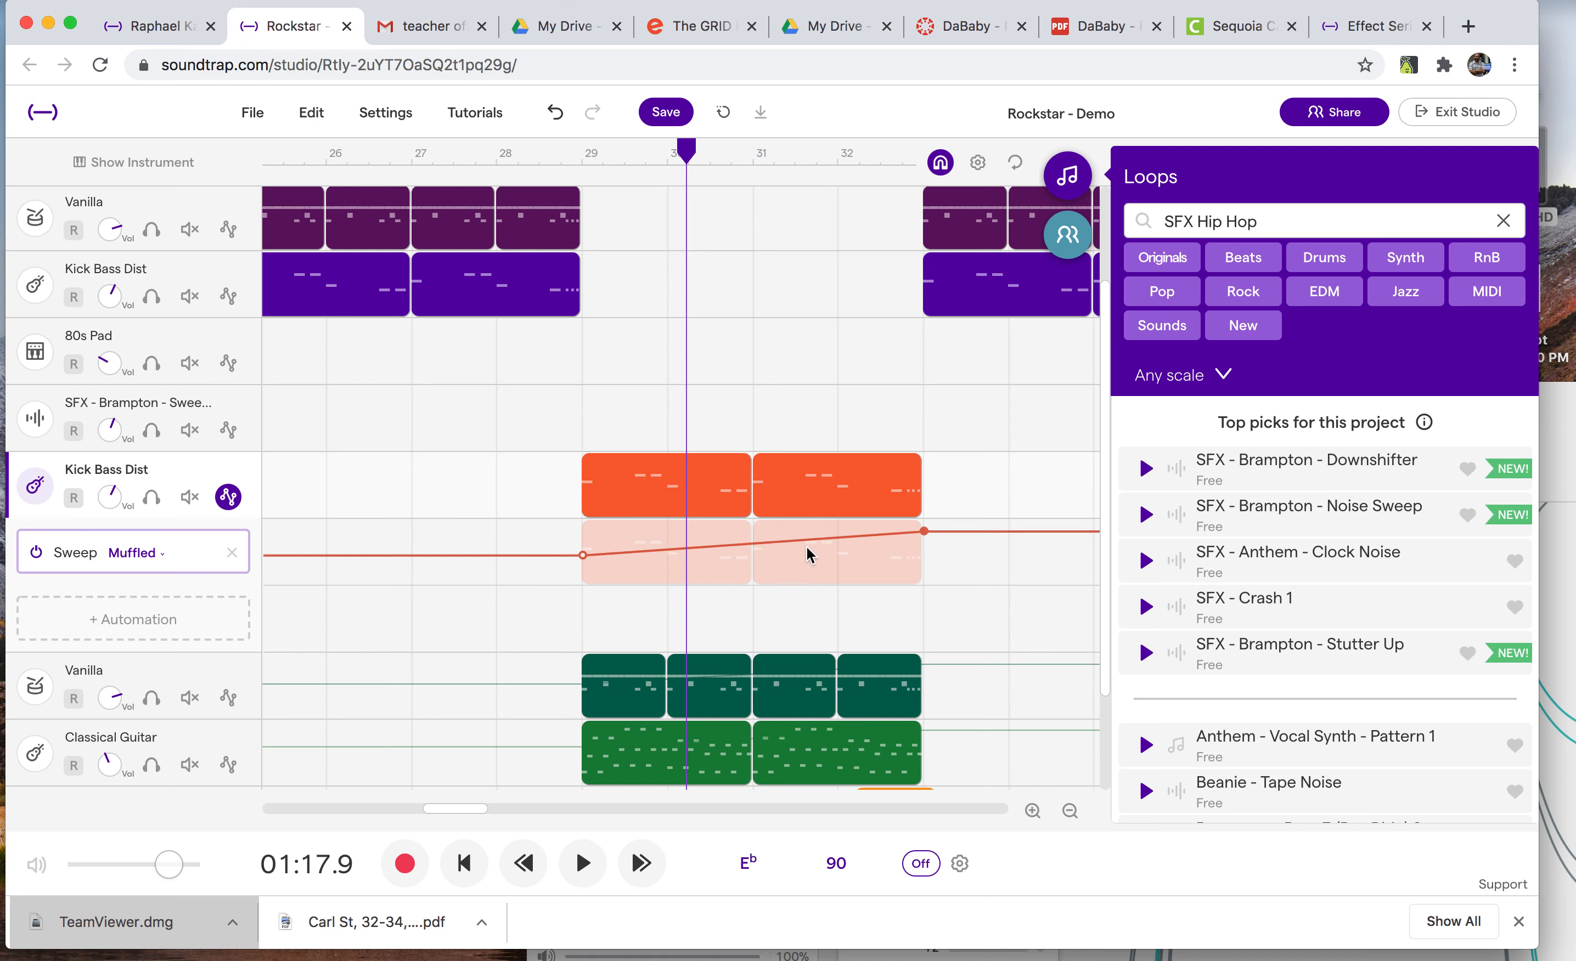
left_click_drag(582, 555, 581, 558)
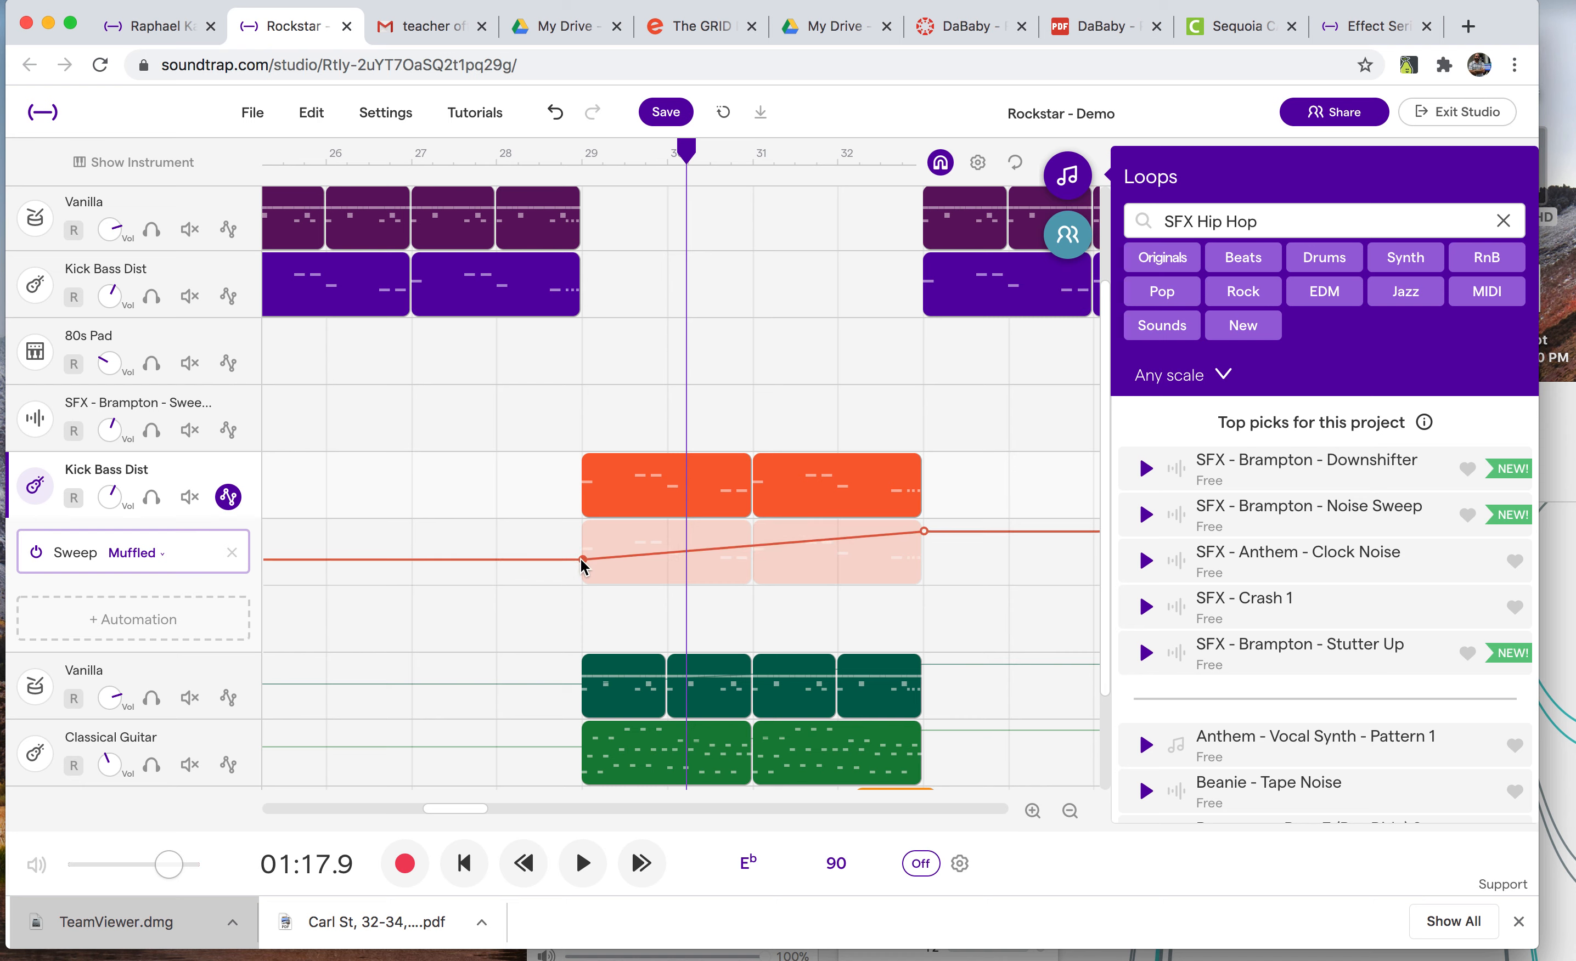
Play the transition and lower the Kick Bass Dist sweep curve's point at bar 29 slightly further
left_click(498, 149)
key("space")
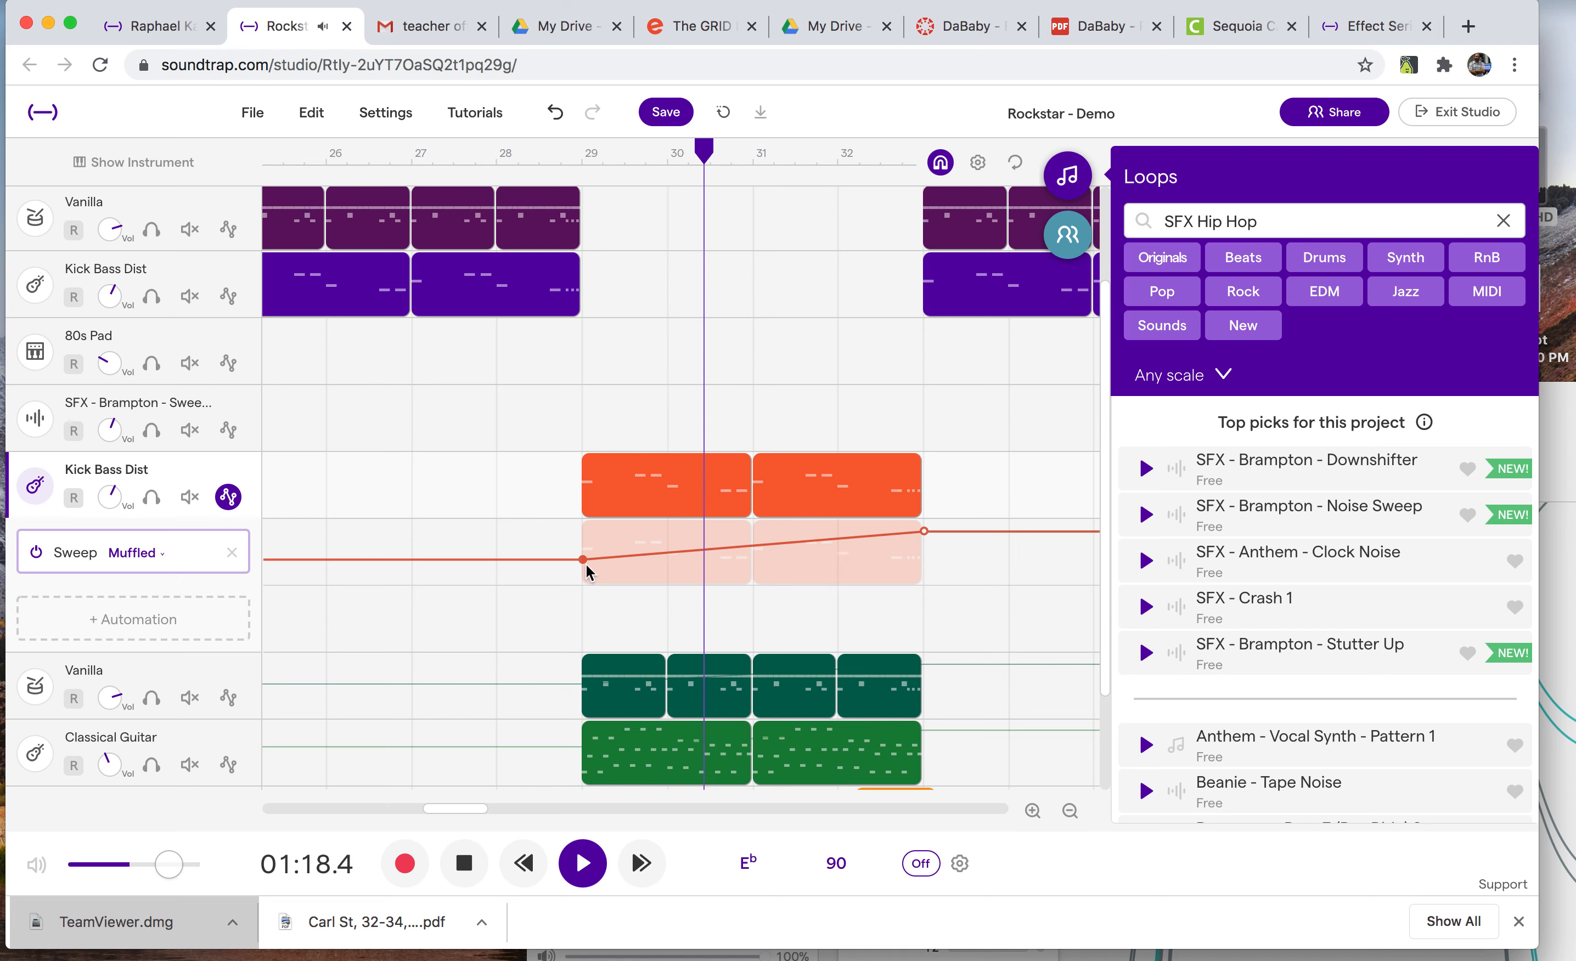
left_click_drag(578, 560, 578, 566)
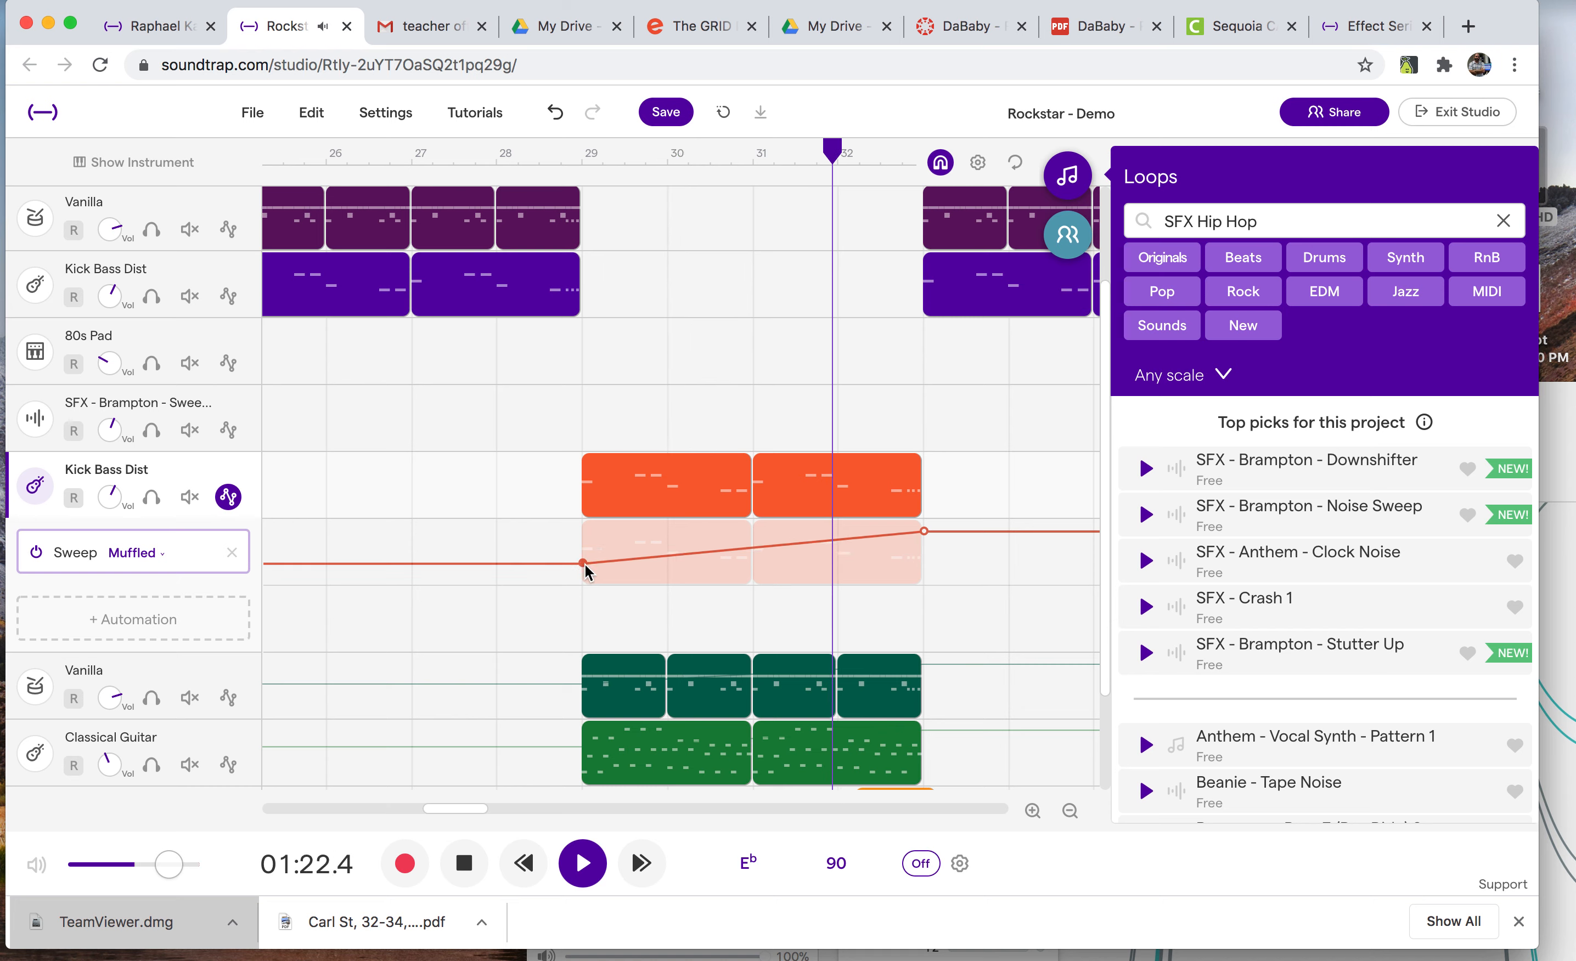
key("space")
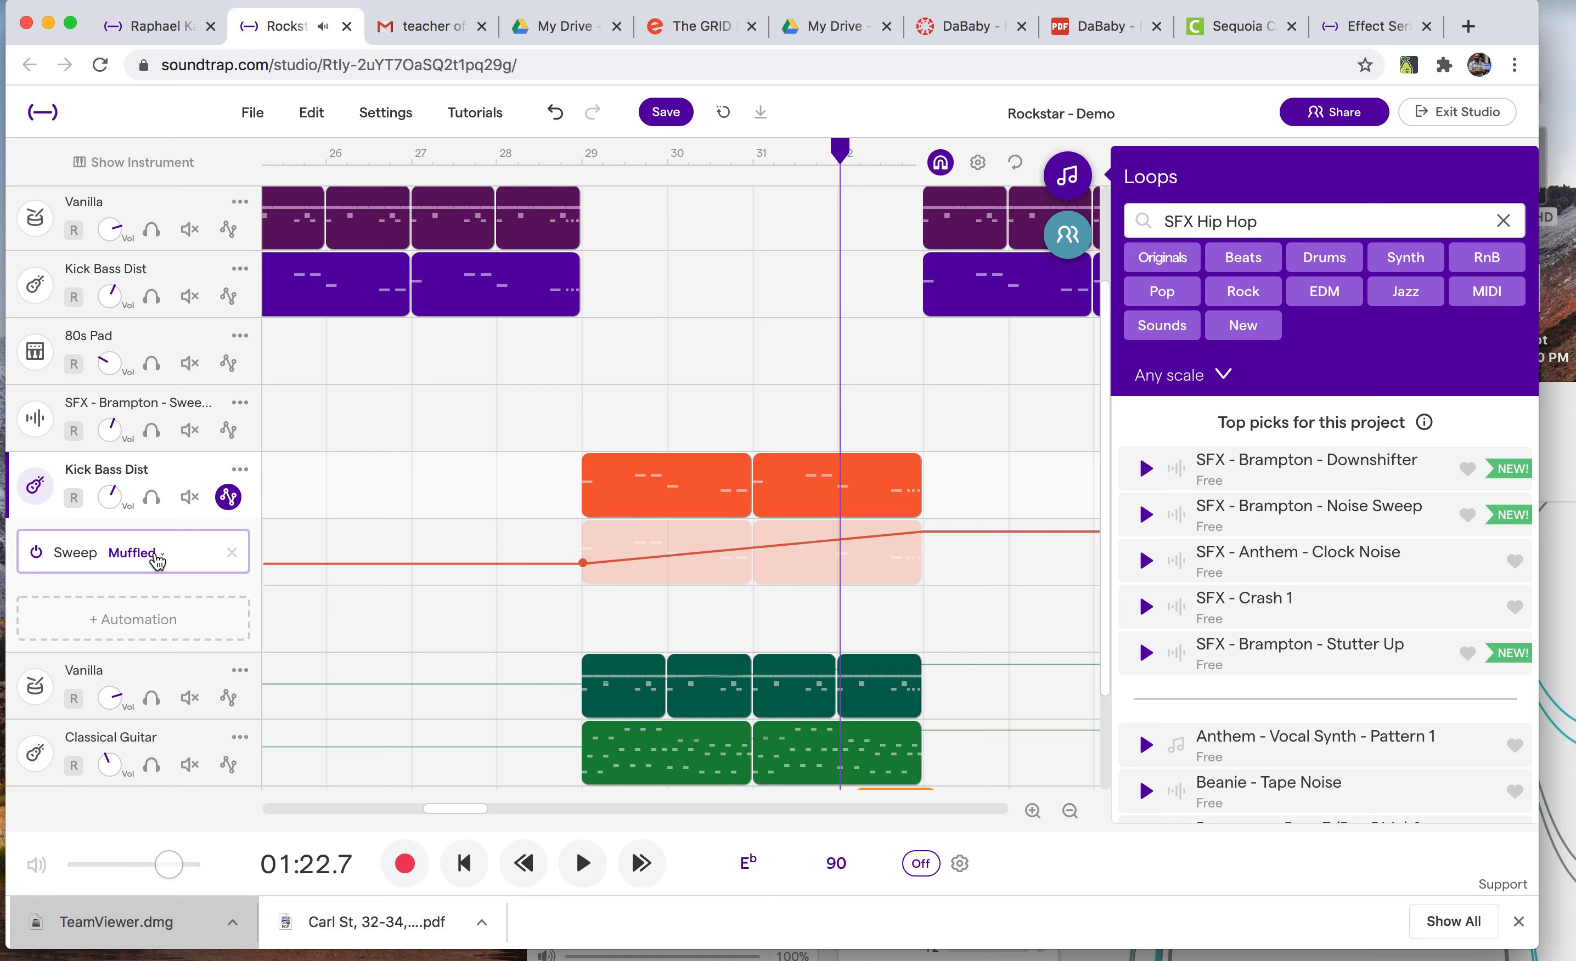
Switch off the Kick Bass Dist sweep automation and set its type to Nasal 1, trying Hollow first
left_click(156, 556)
left_click(195, 620)
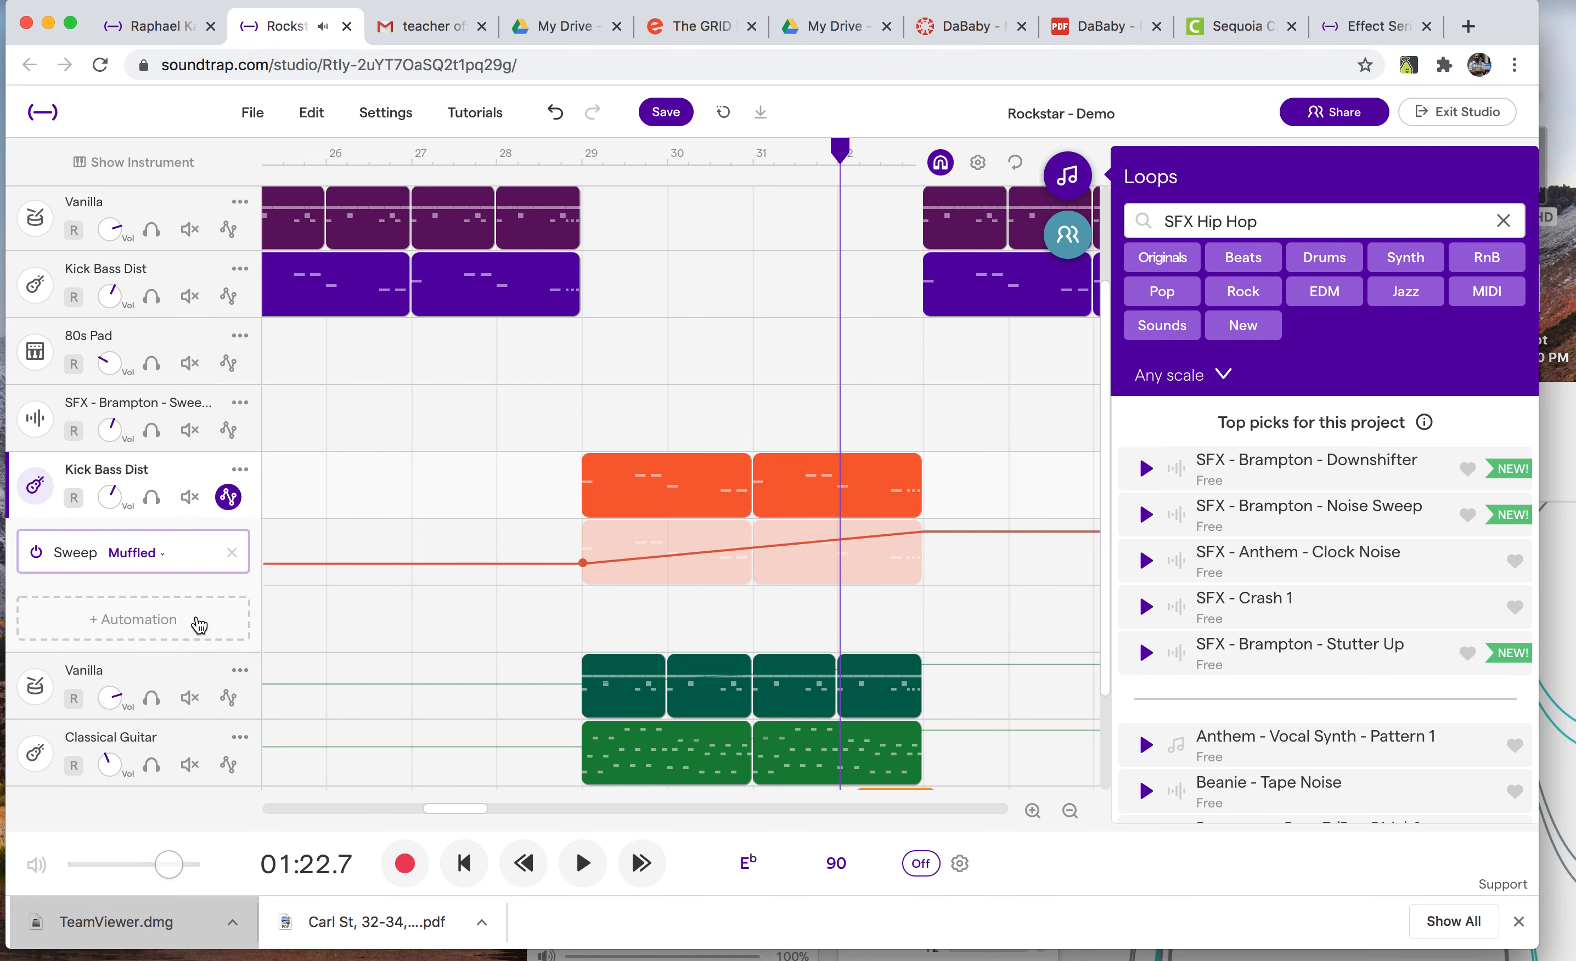
left_click(132, 560)
left_click(158, 622)
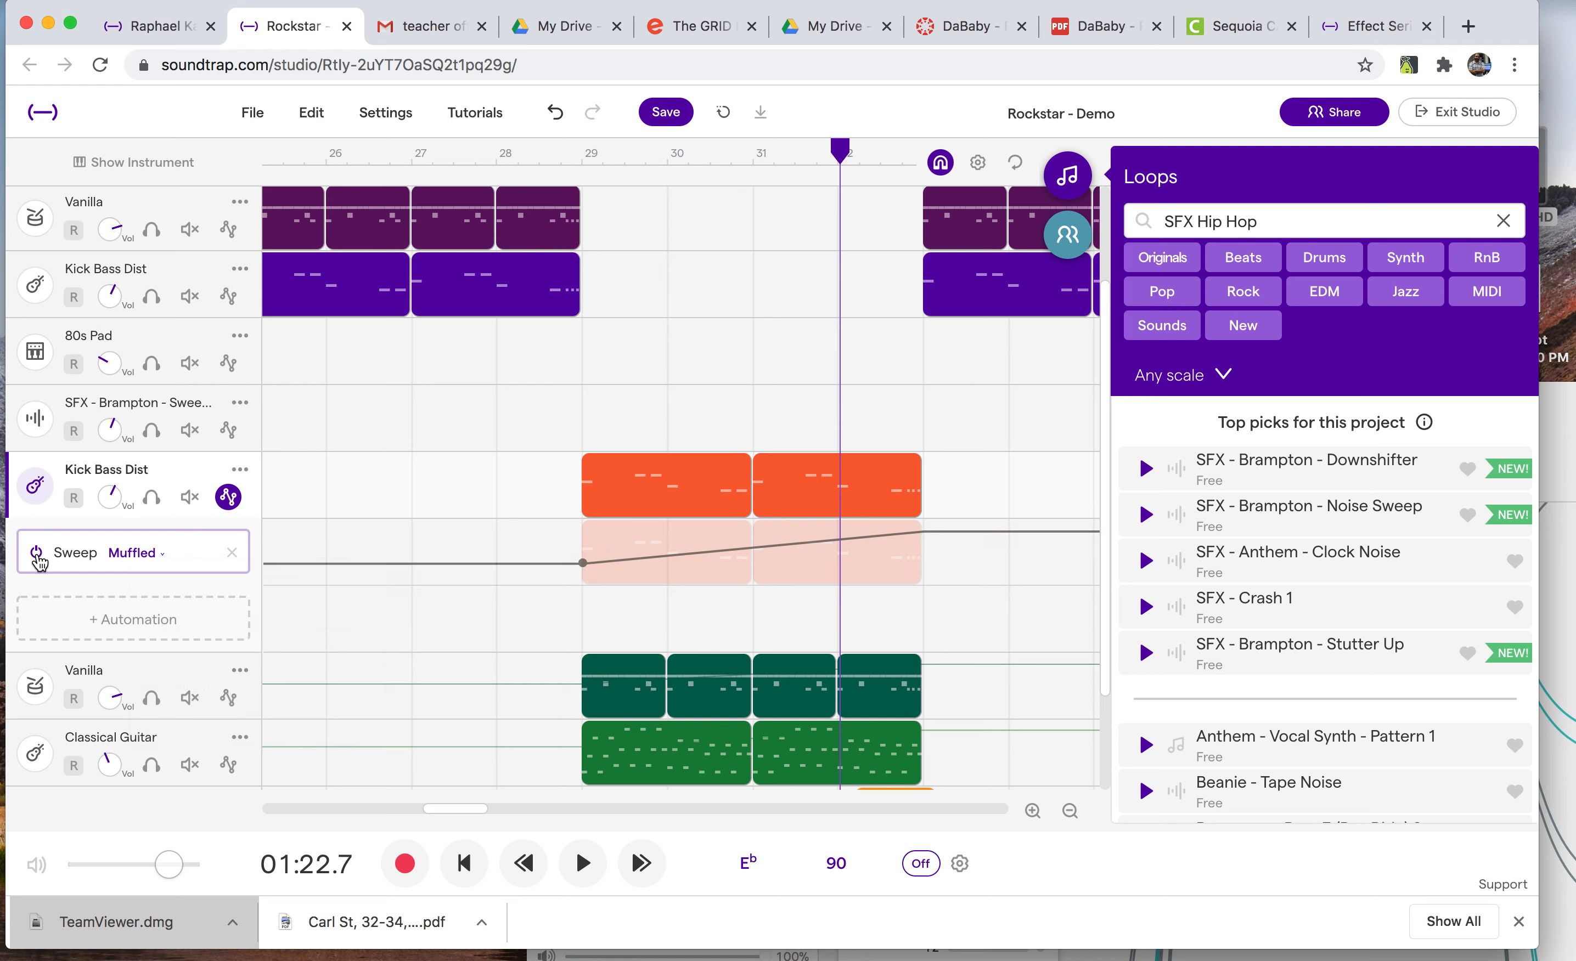
left_click(143, 553)
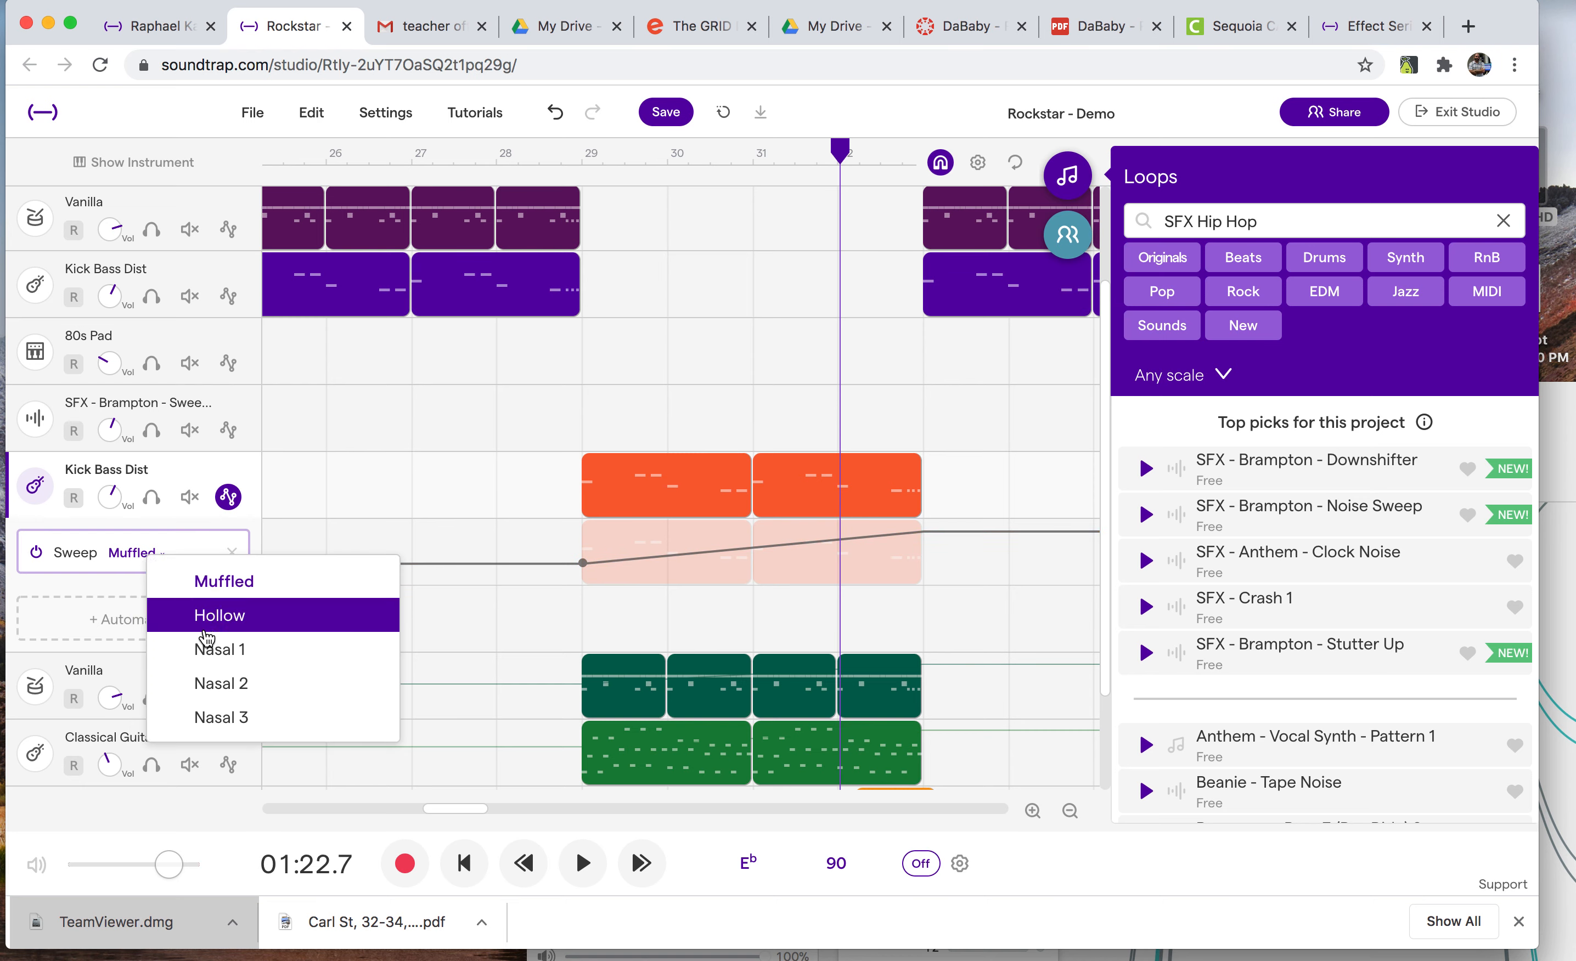
left_click(208, 614)
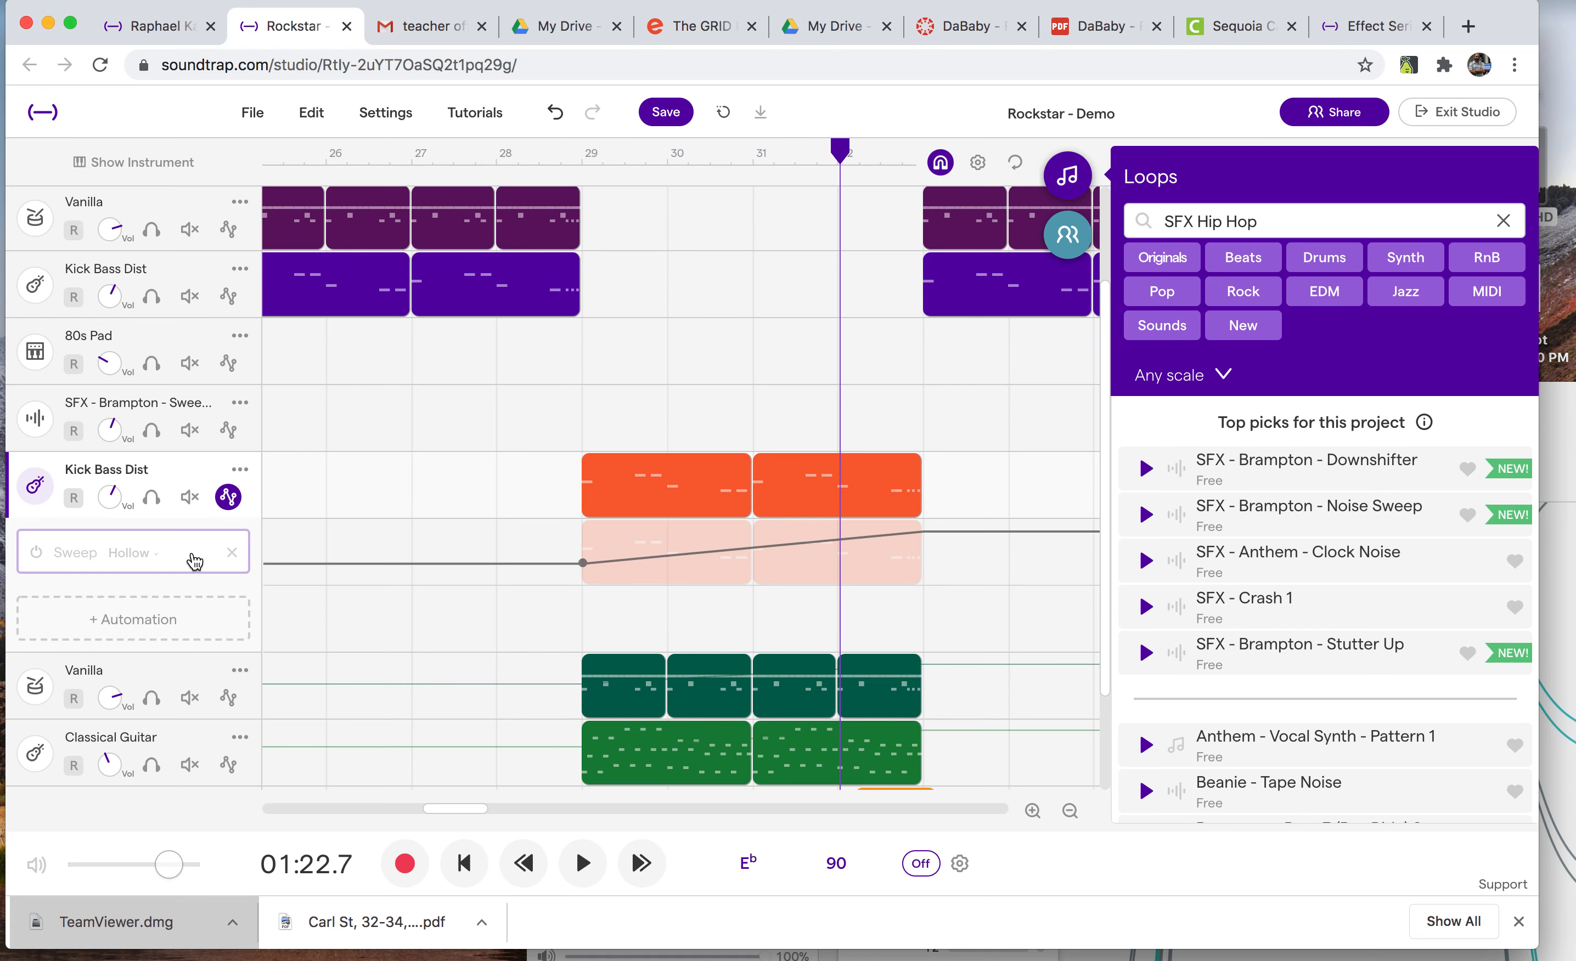
left_click(231, 511)
left_click(230, 510)
Play from bar 28 and nearly flatten the Kick Bass Dist sweep curve by lowering its end point and raising its bar 29 point
left_click(524, 152)
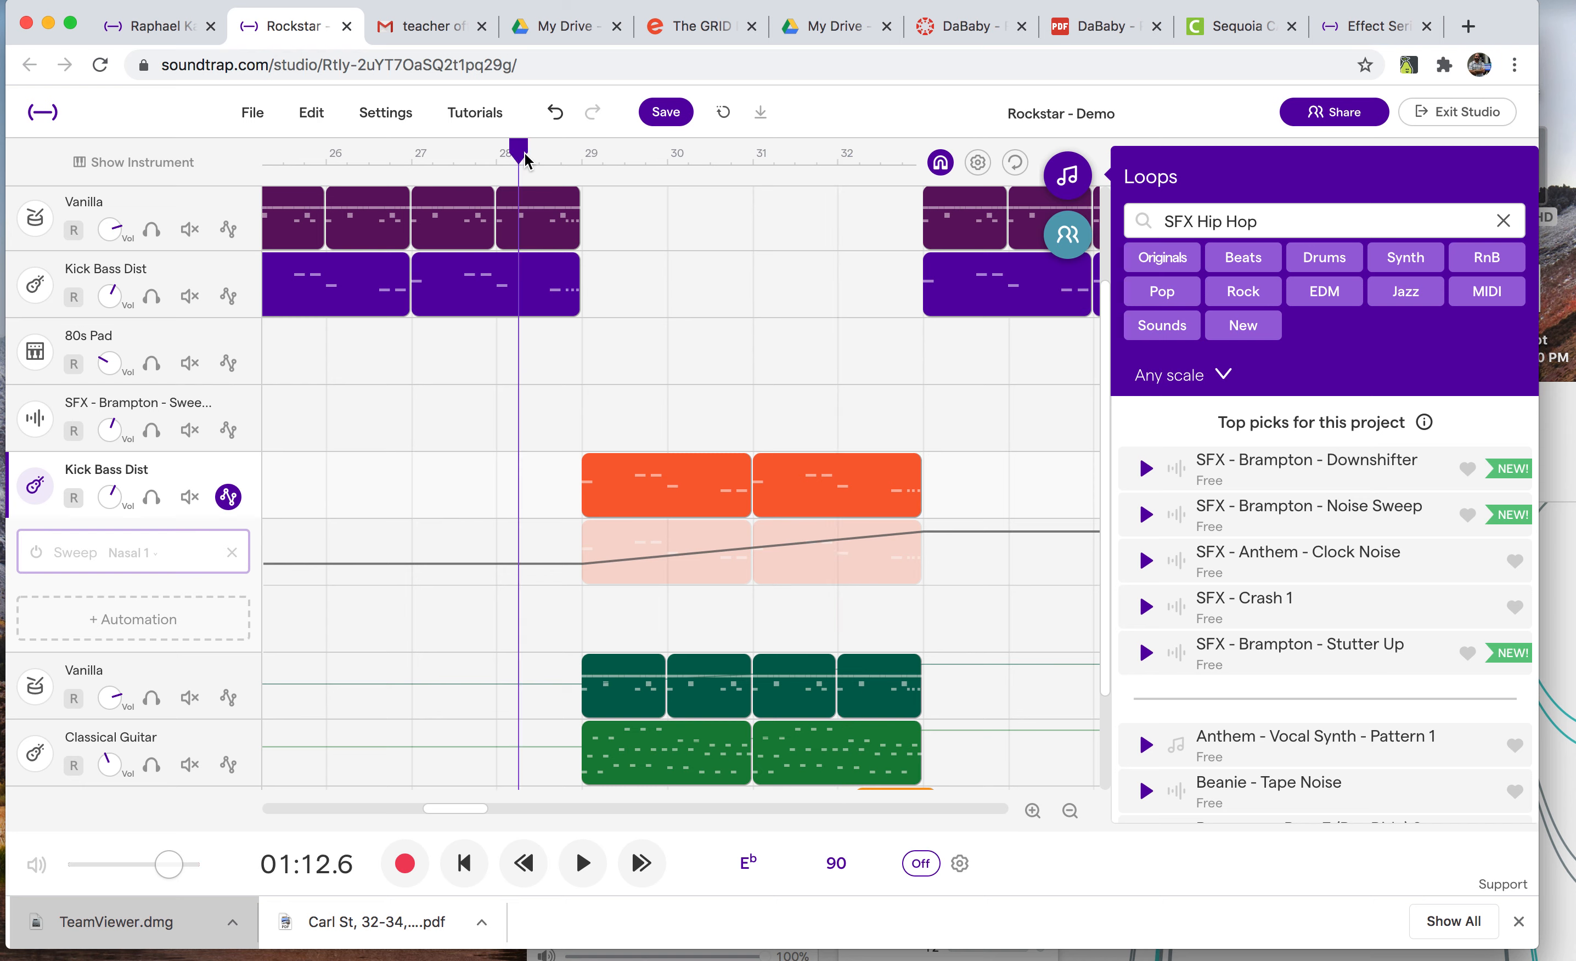
key("space")
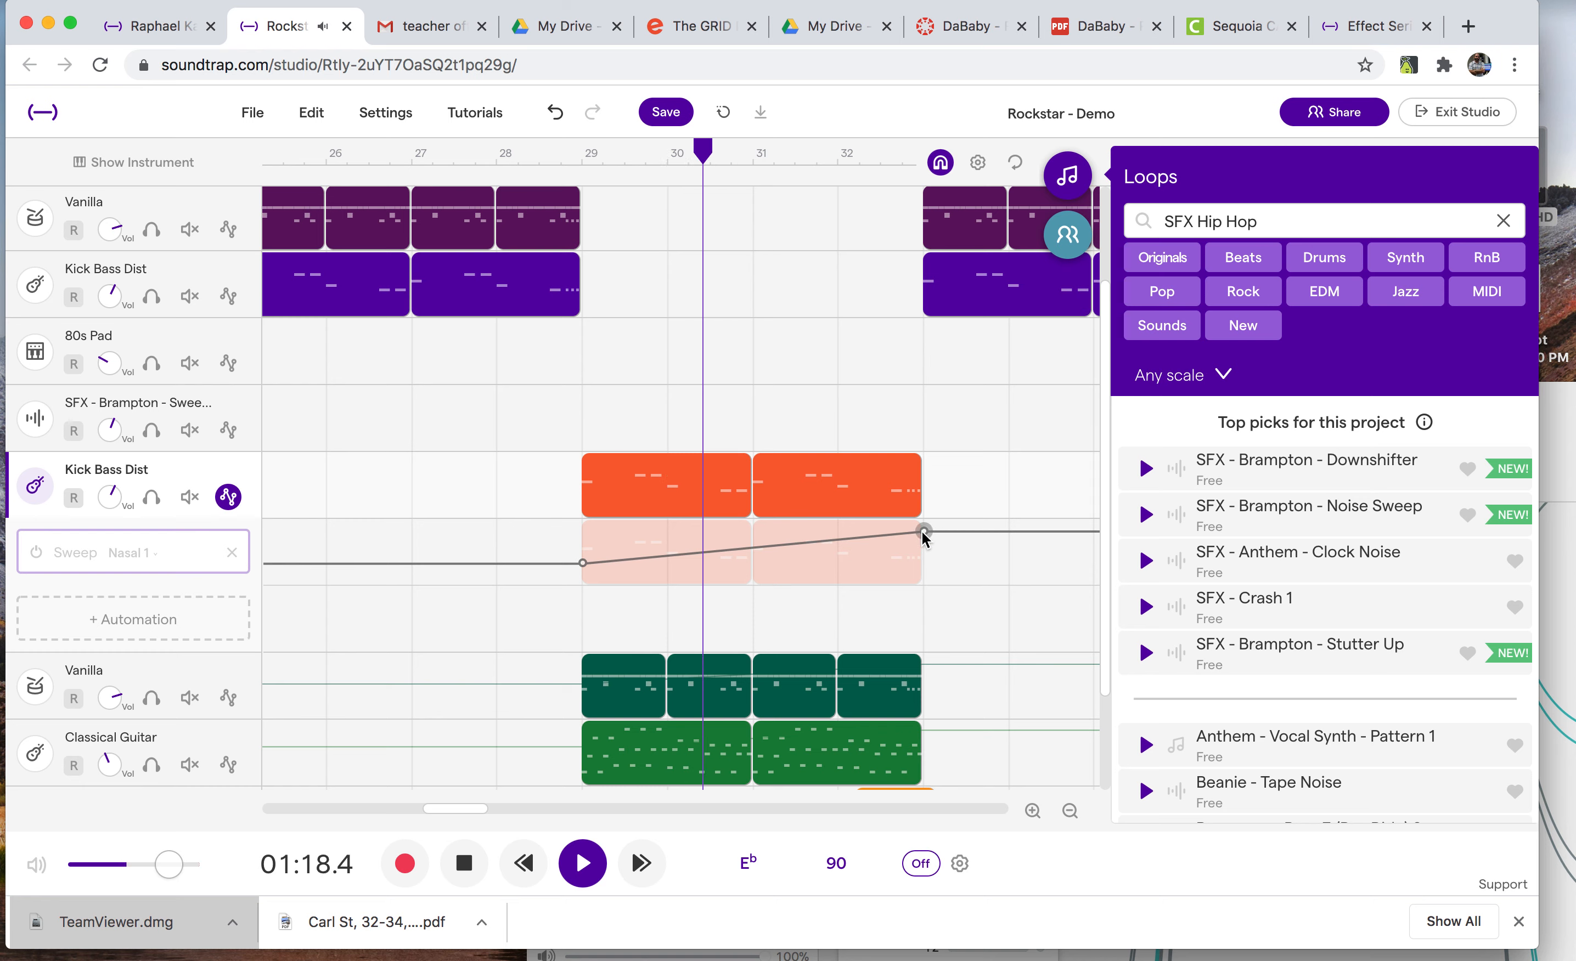
left_click_drag(922, 532, 921, 545)
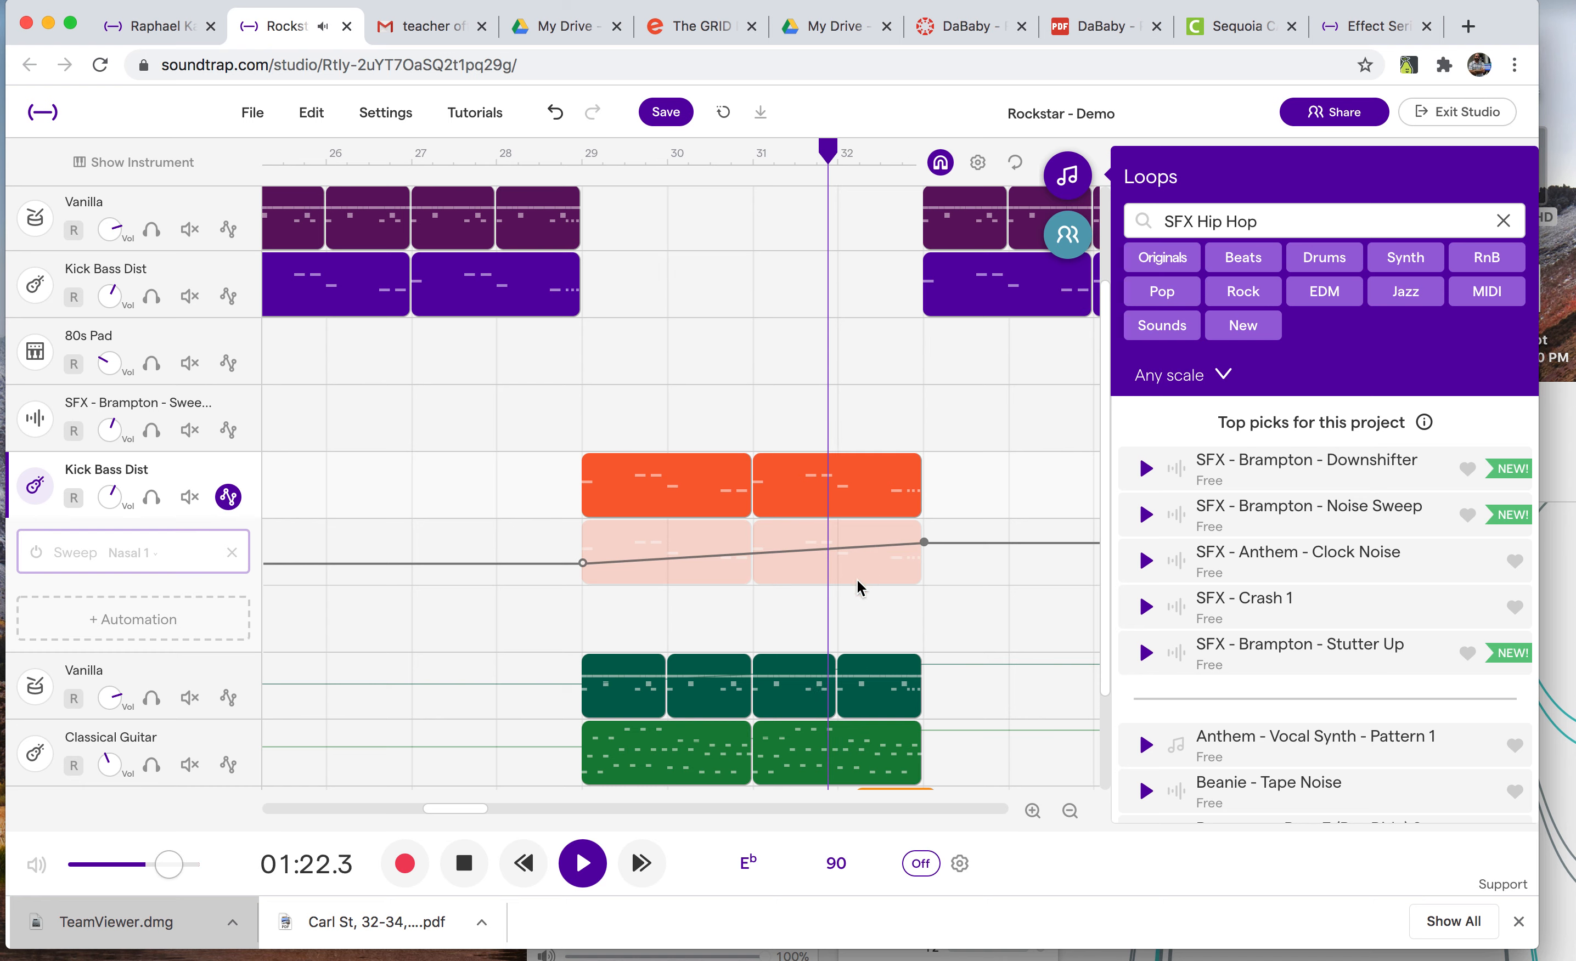
left_click_drag(583, 562, 583, 547)
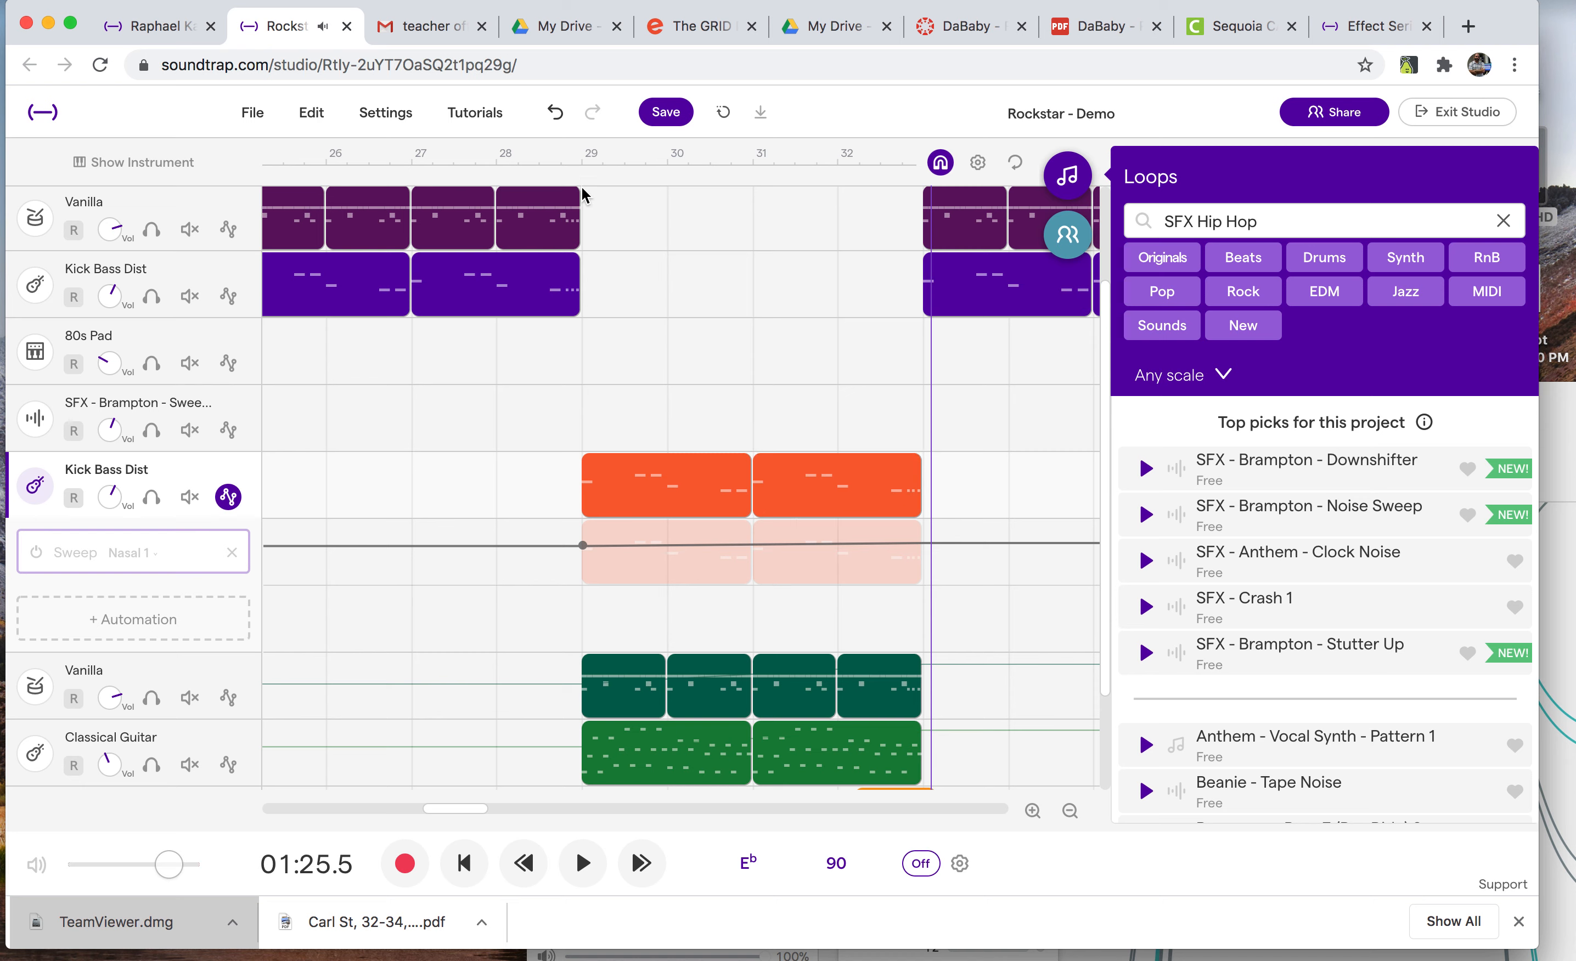
Listen to the adjusted transition again from just before bar 29
left_click(562, 153)
key("space")
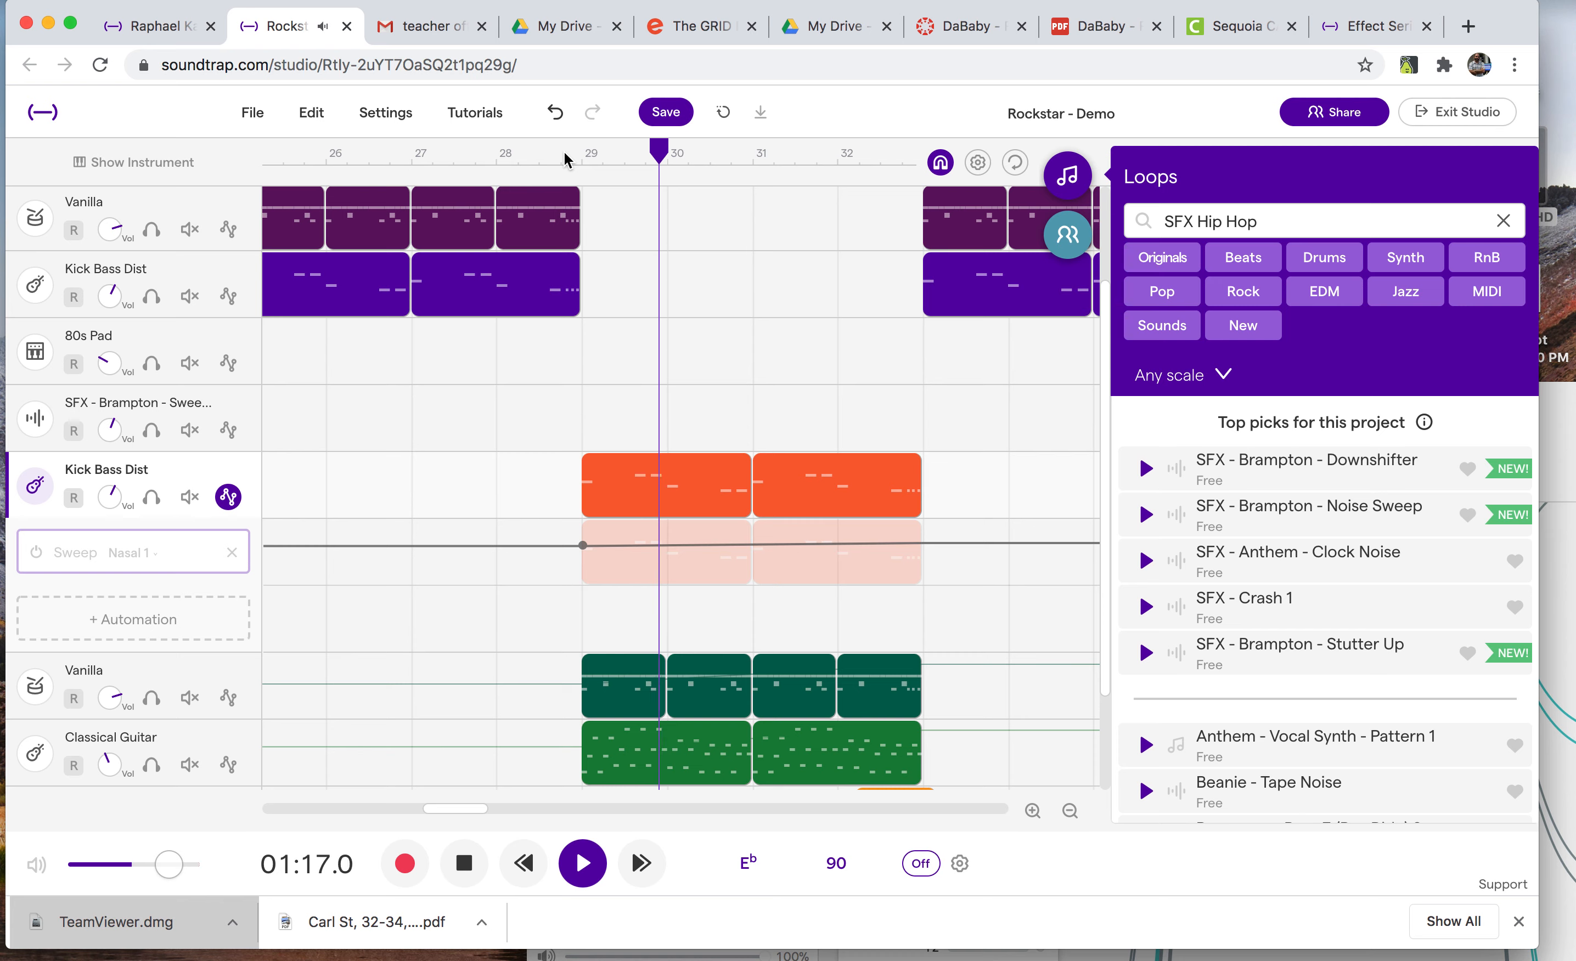
key("space")
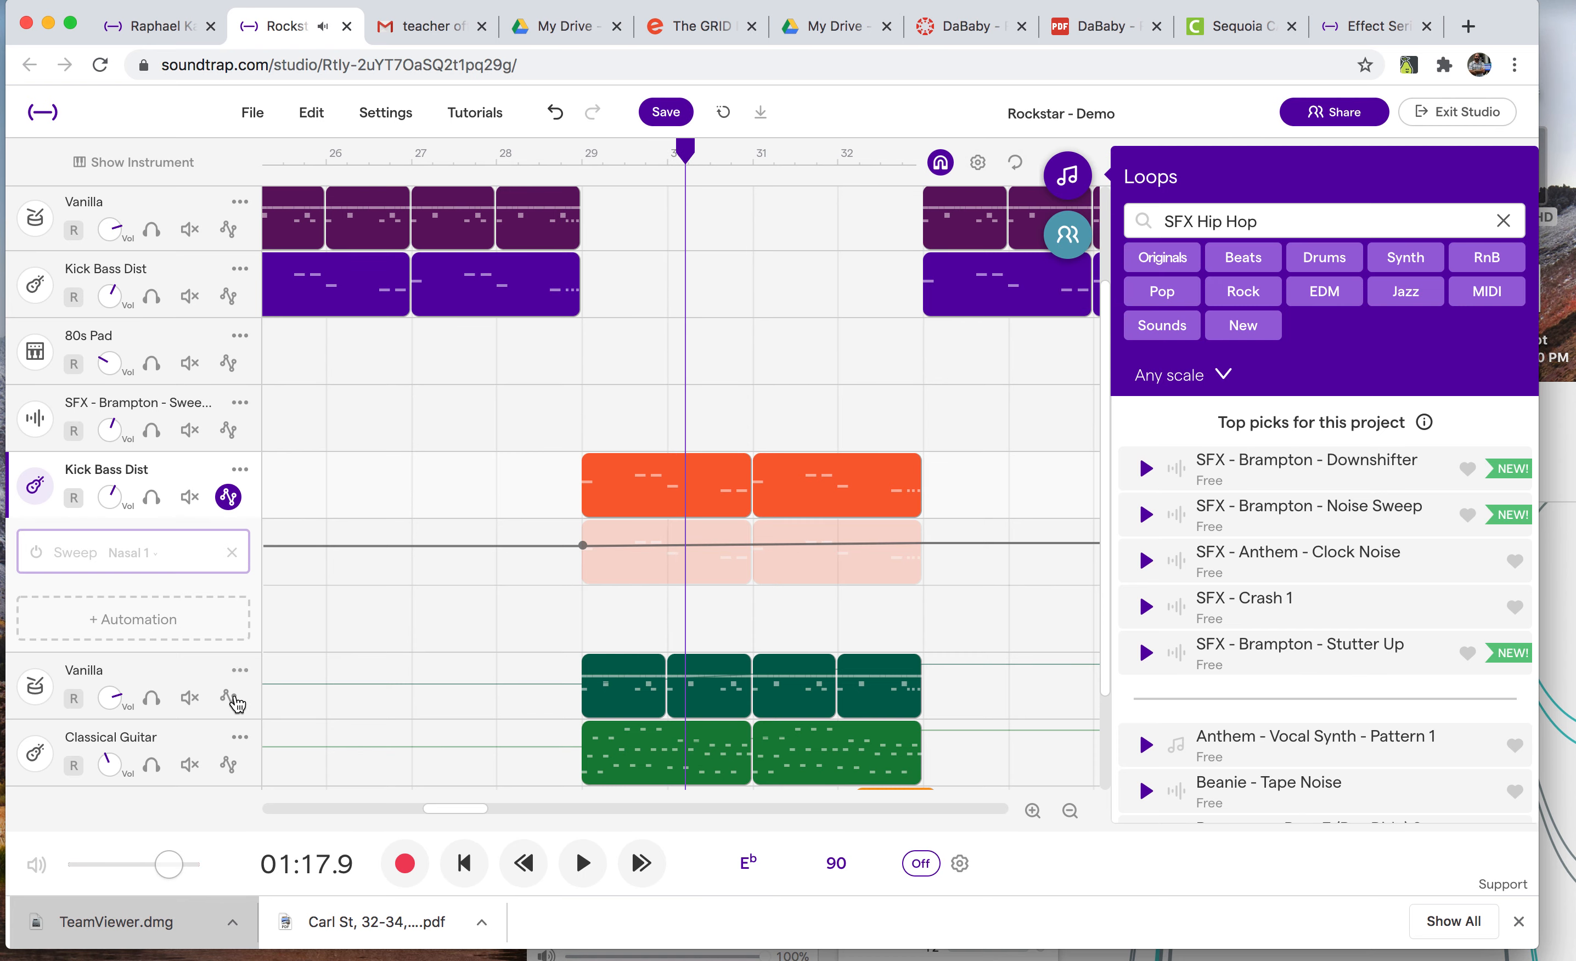
Show the automation of the second Vanilla and Classical Guitar tracks and set the Classical Guitar sweep to Nasal 1
left_click(229, 697)
scroll(236, 790, "down", 5)
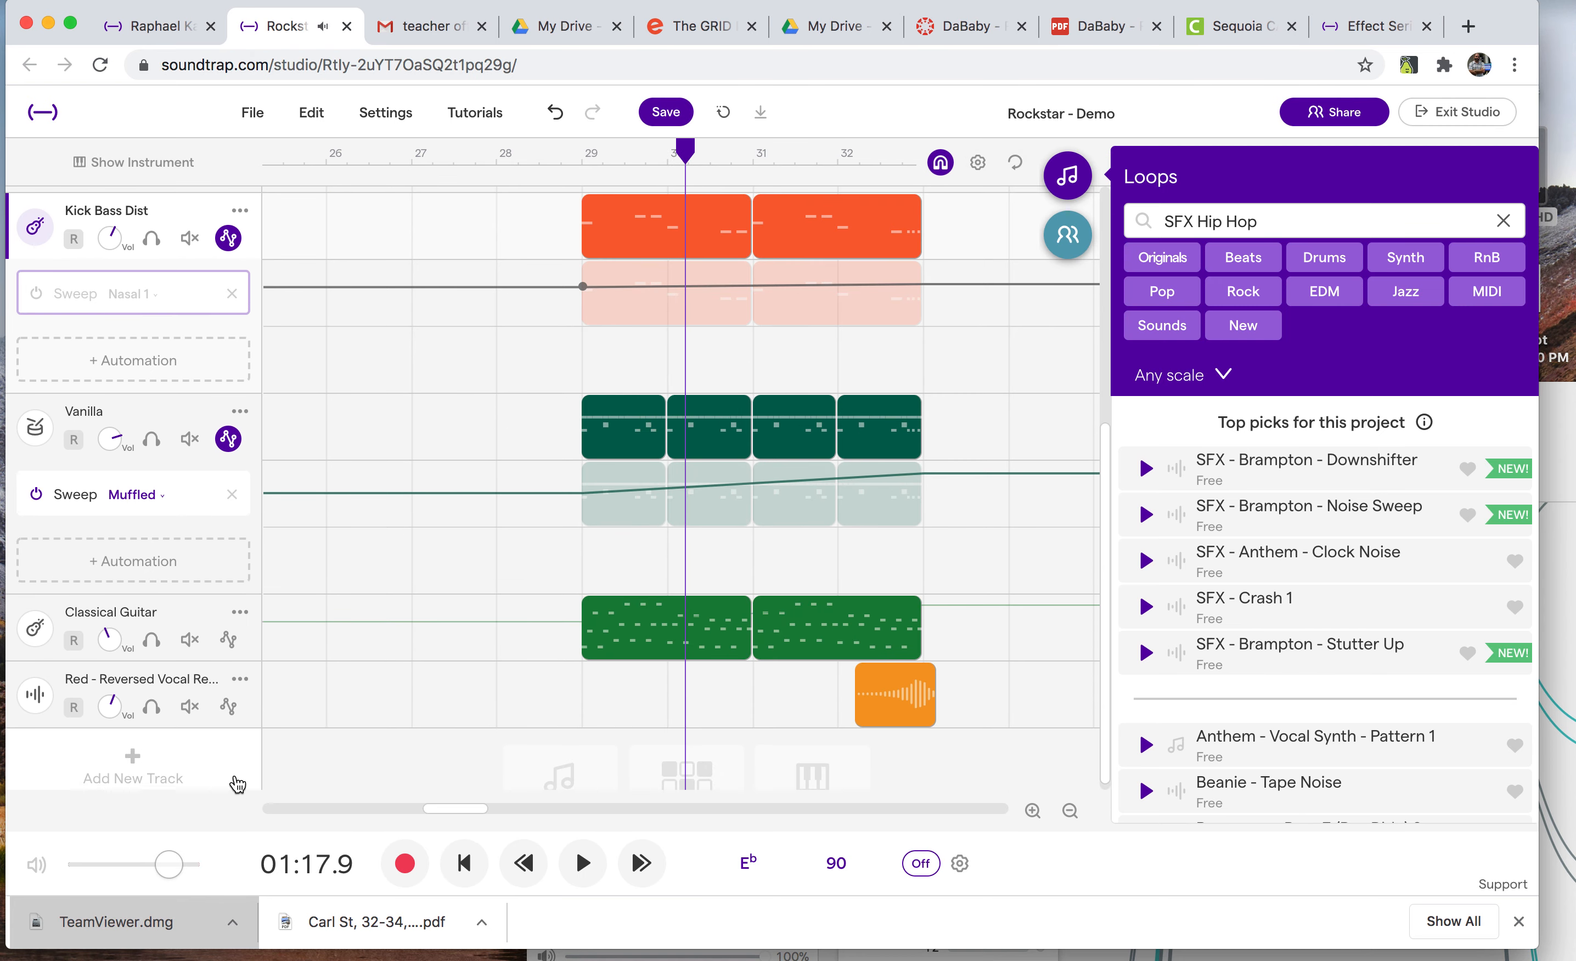
left_click(228, 640)
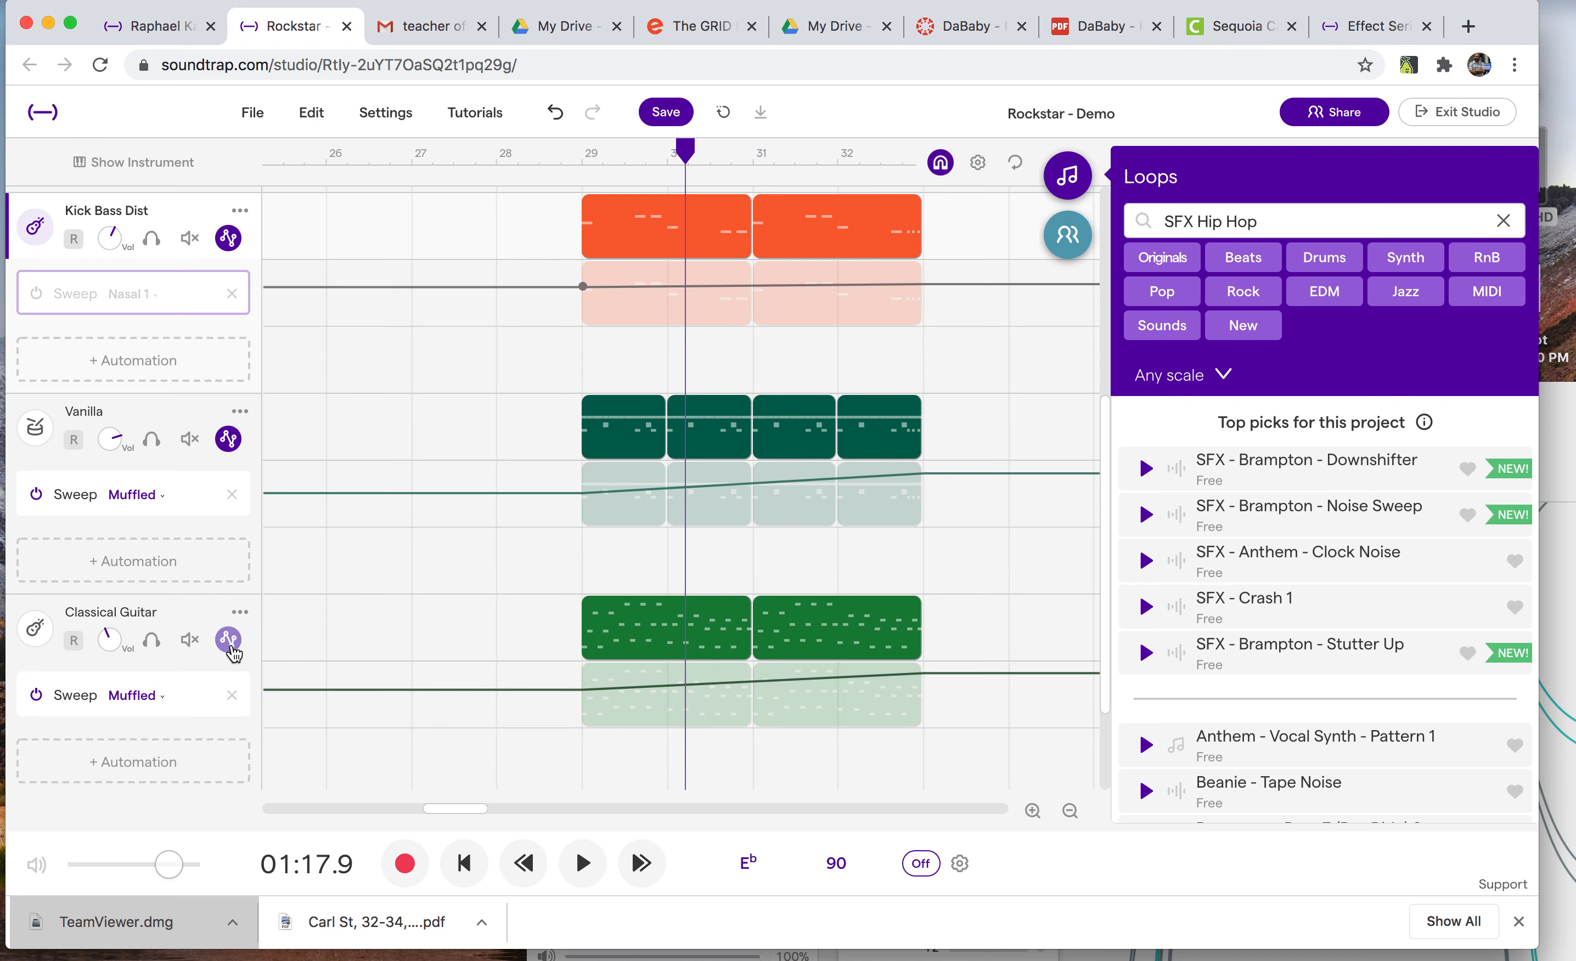
left_click(147, 704)
left_click(169, 755)
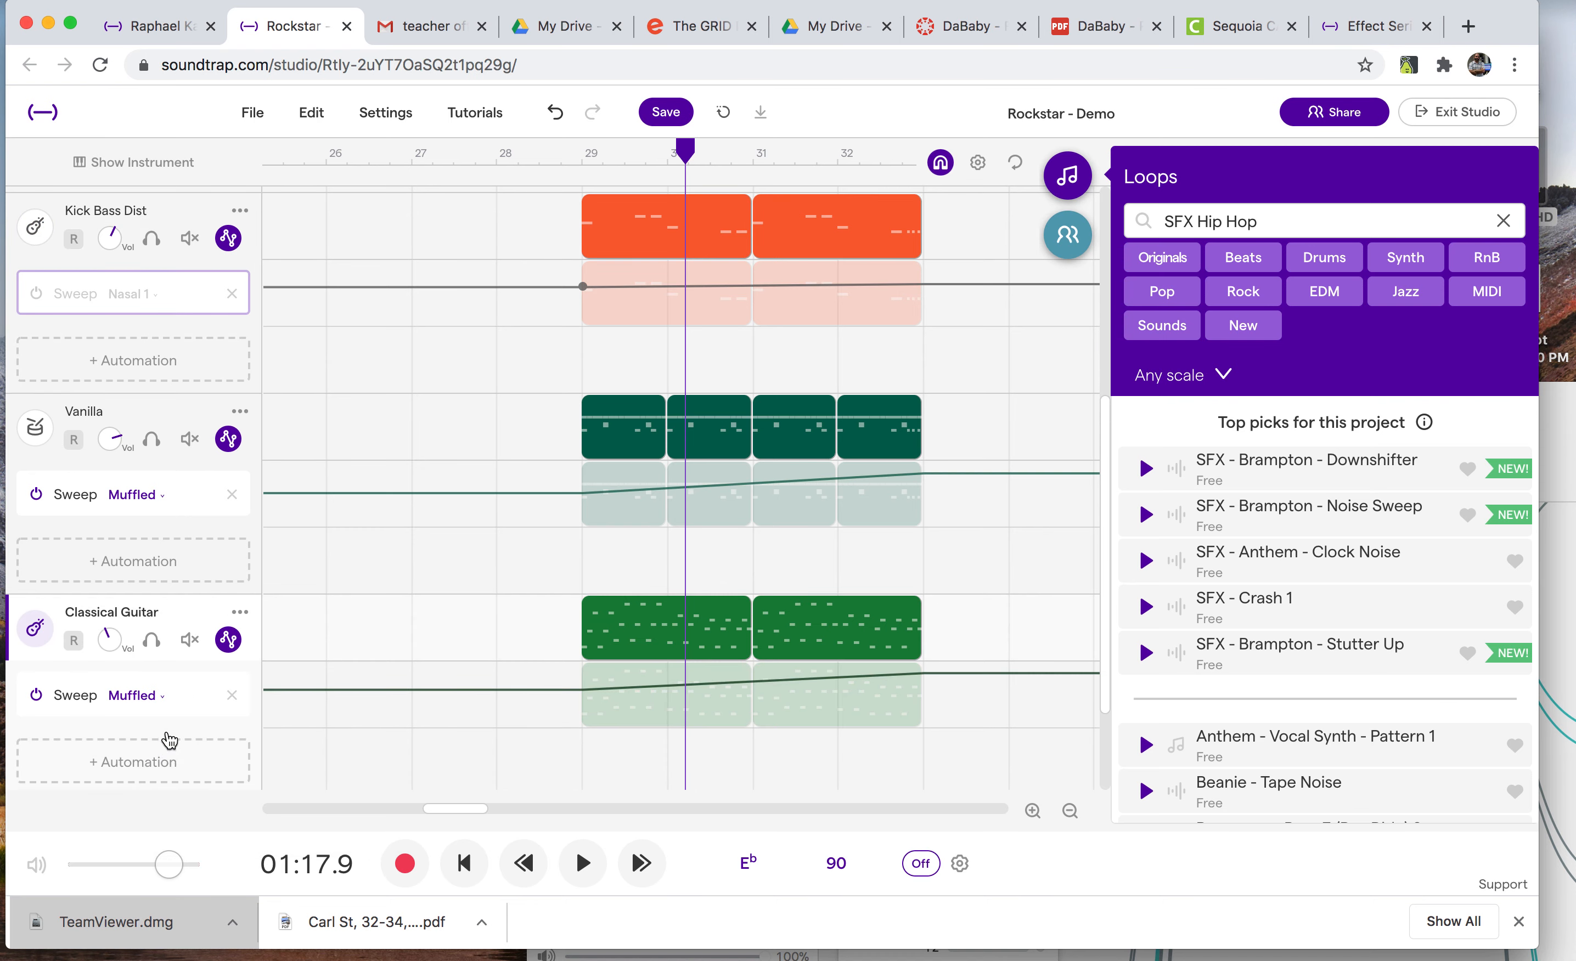
Switch off the second Vanilla track's sweep automation and set its type to Nasal 1
left_click(147, 497)
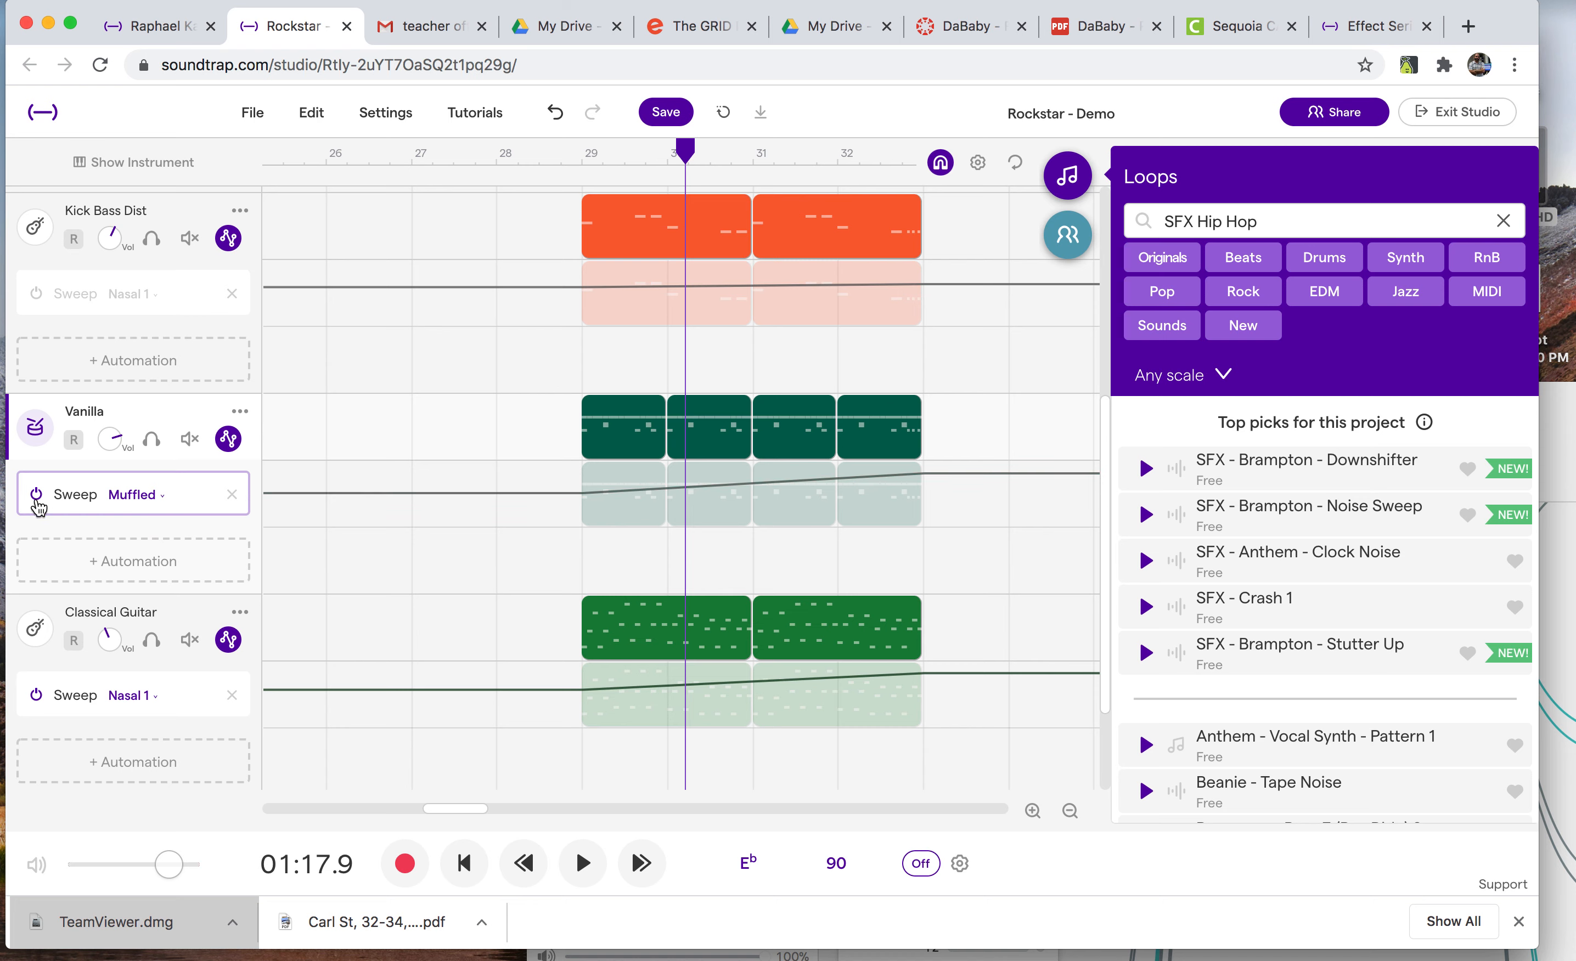
left_click(155, 496)
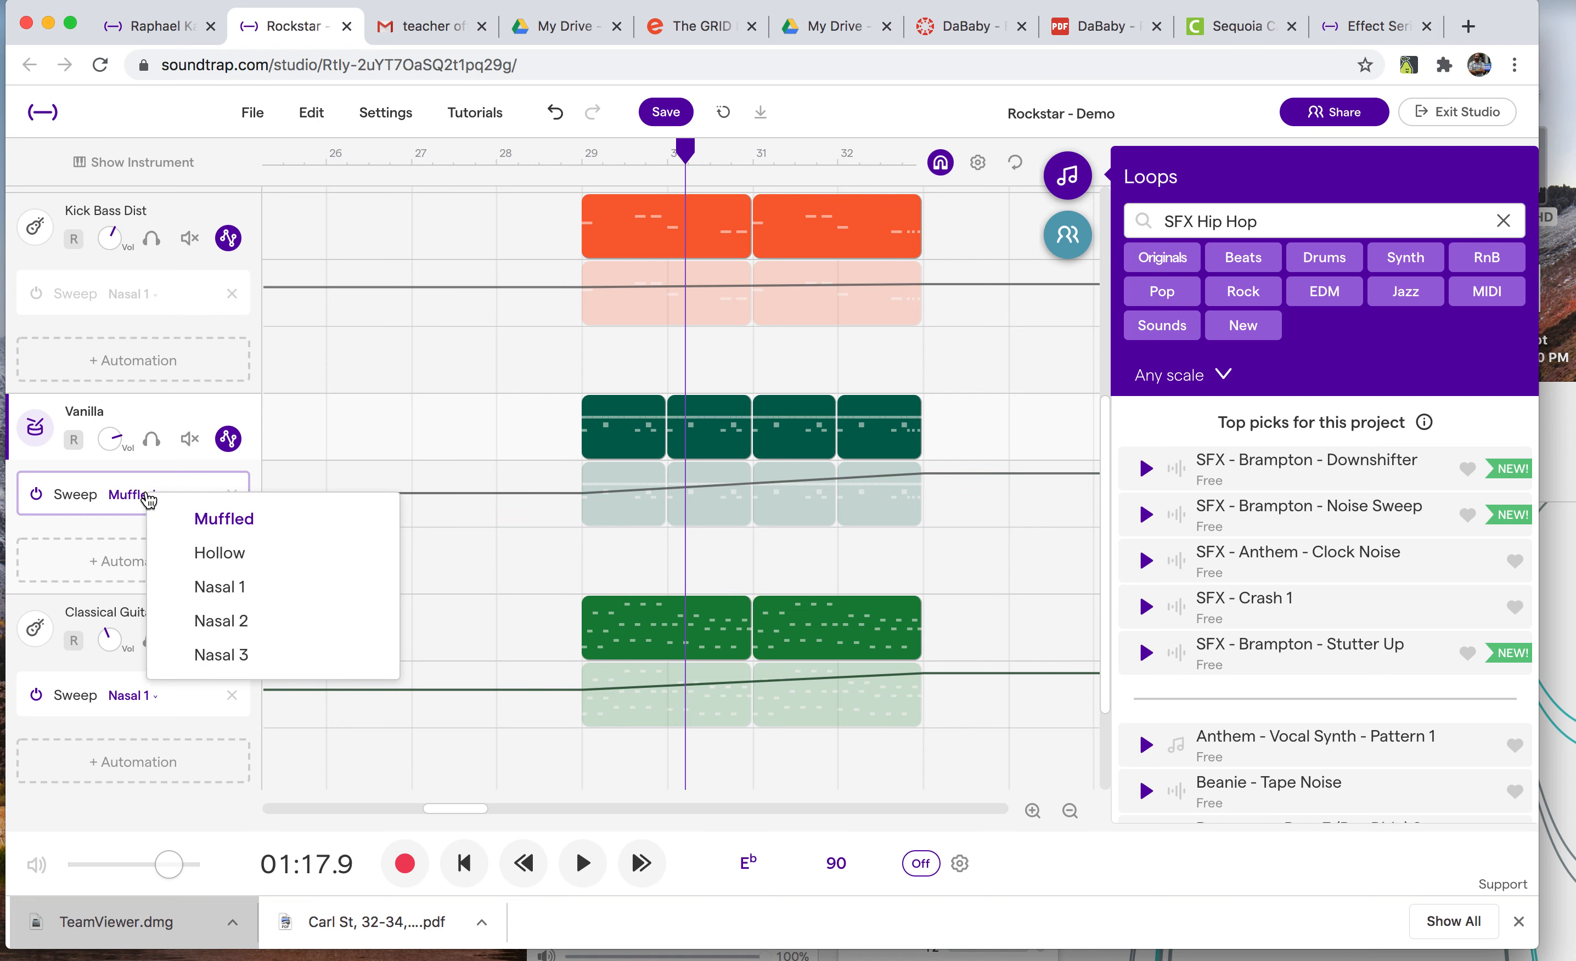
left_click(200, 583)
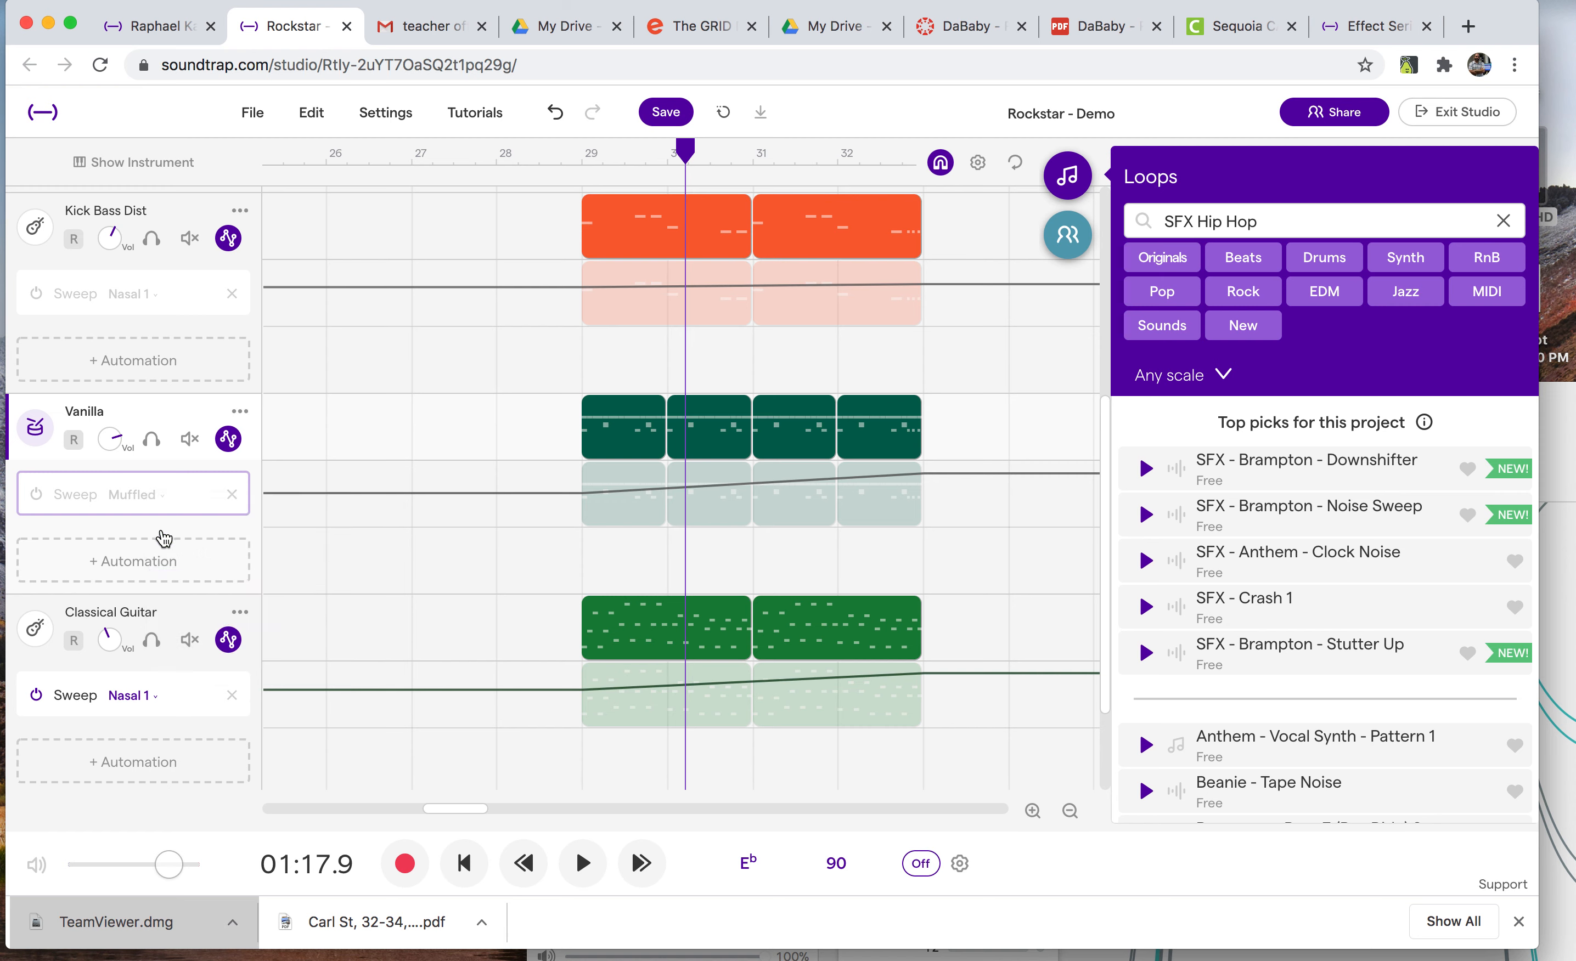
left_click(162, 618)
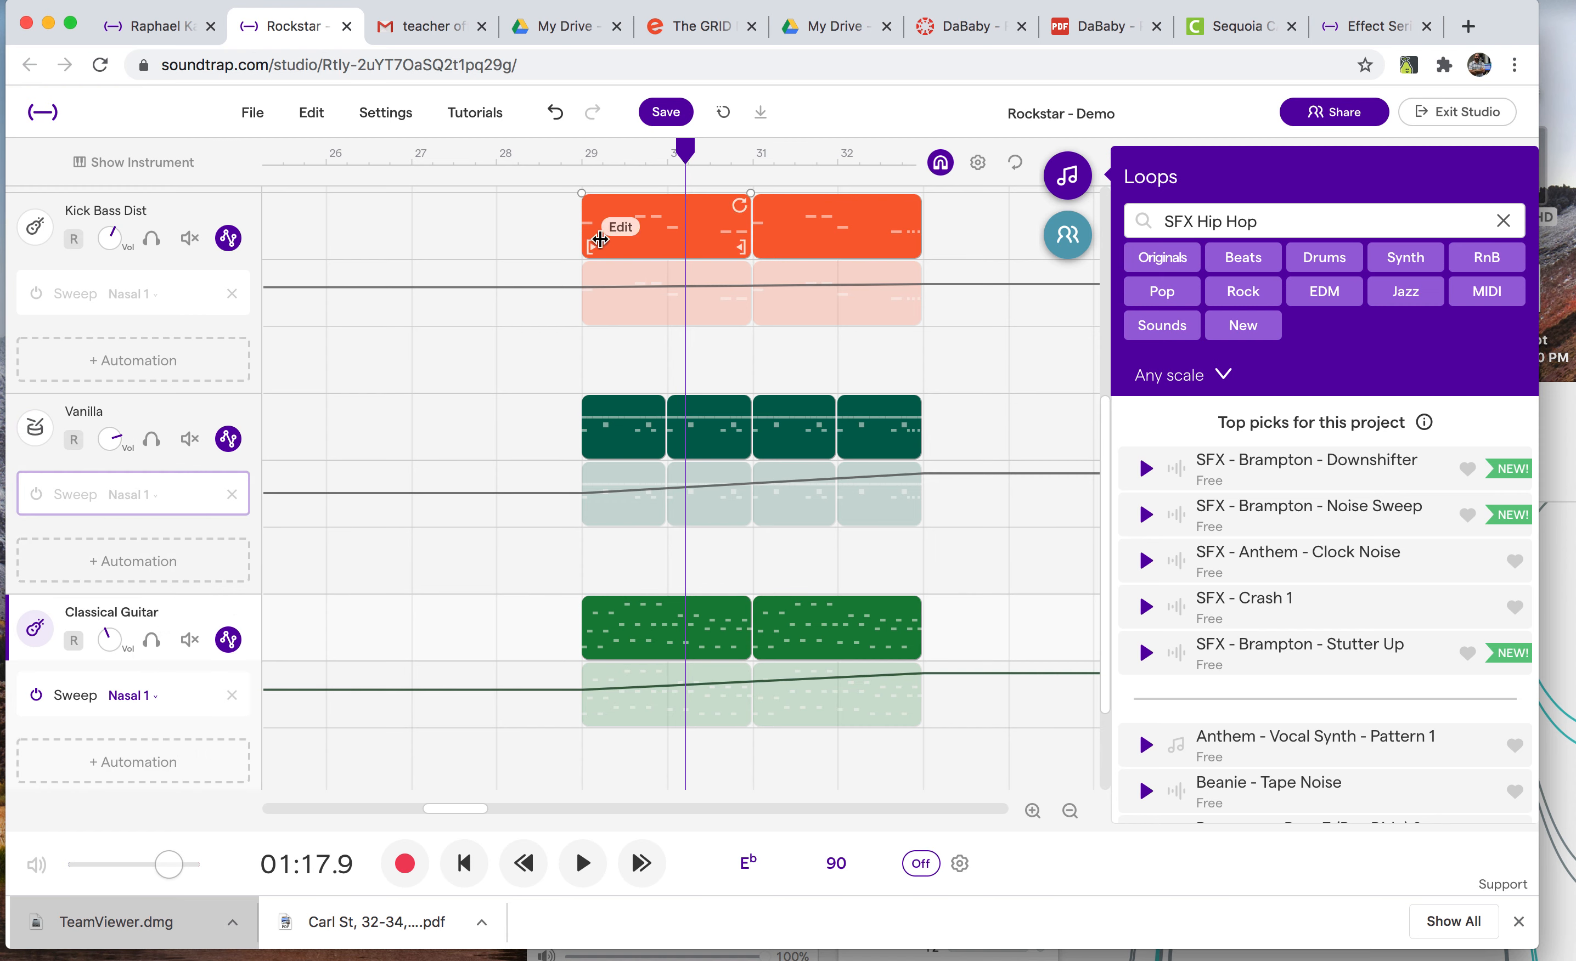
Play from just before bar 29 and lower both the start and end points of the second Vanilla track's sweep curve
left_click(557, 156)
key("space")
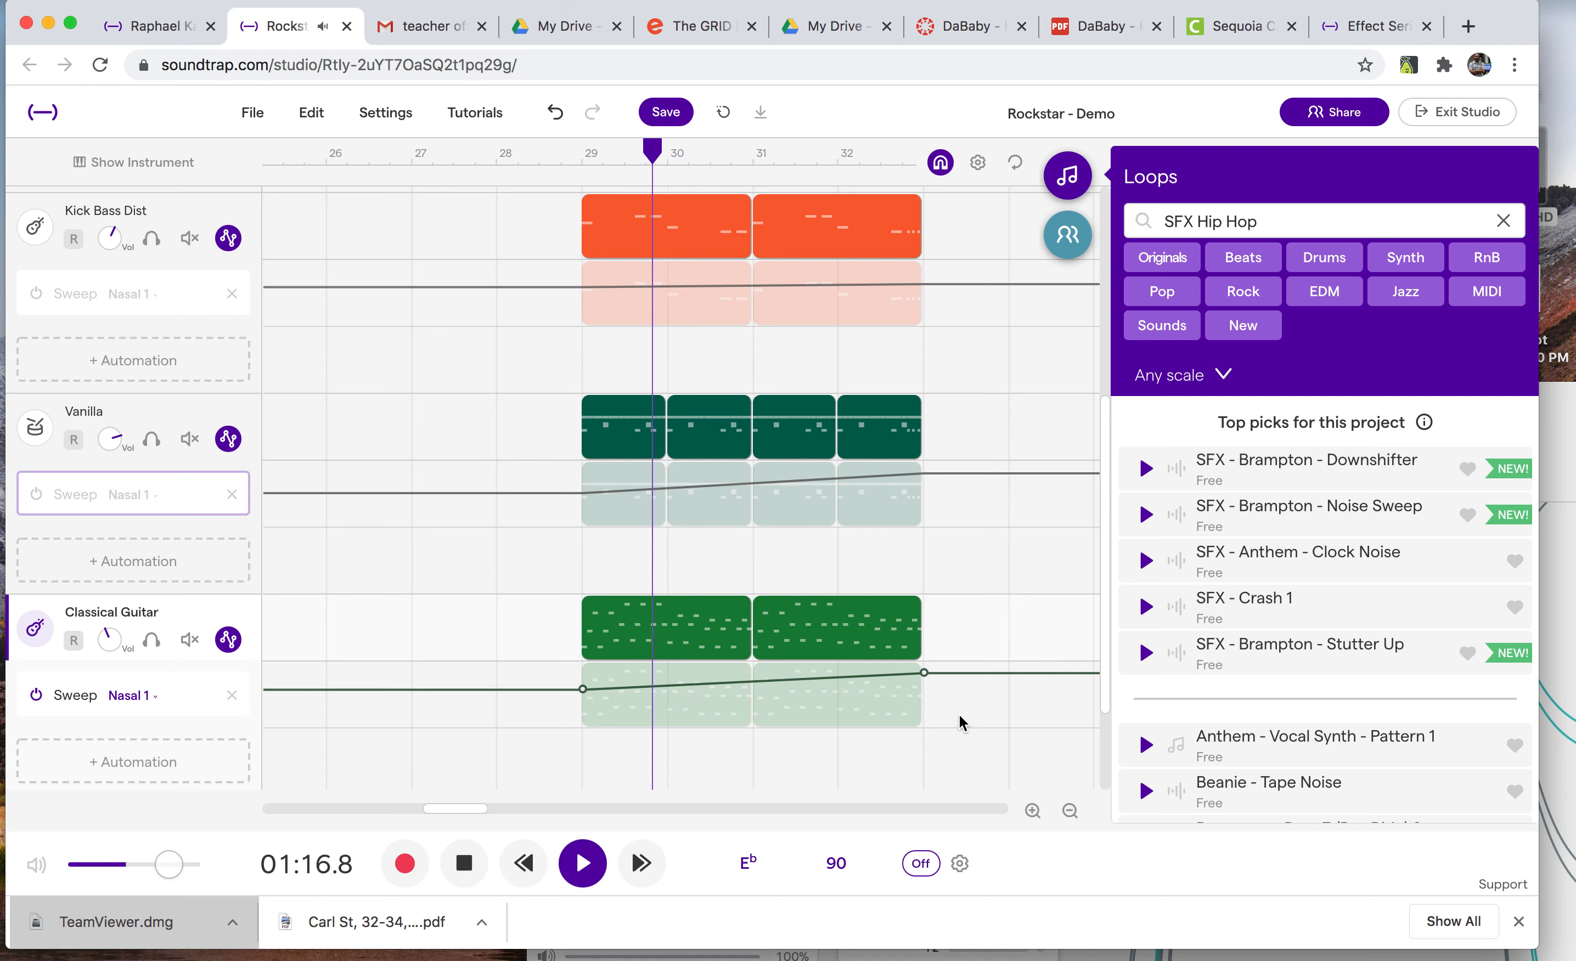
left_click_drag(582, 494, 582, 504)
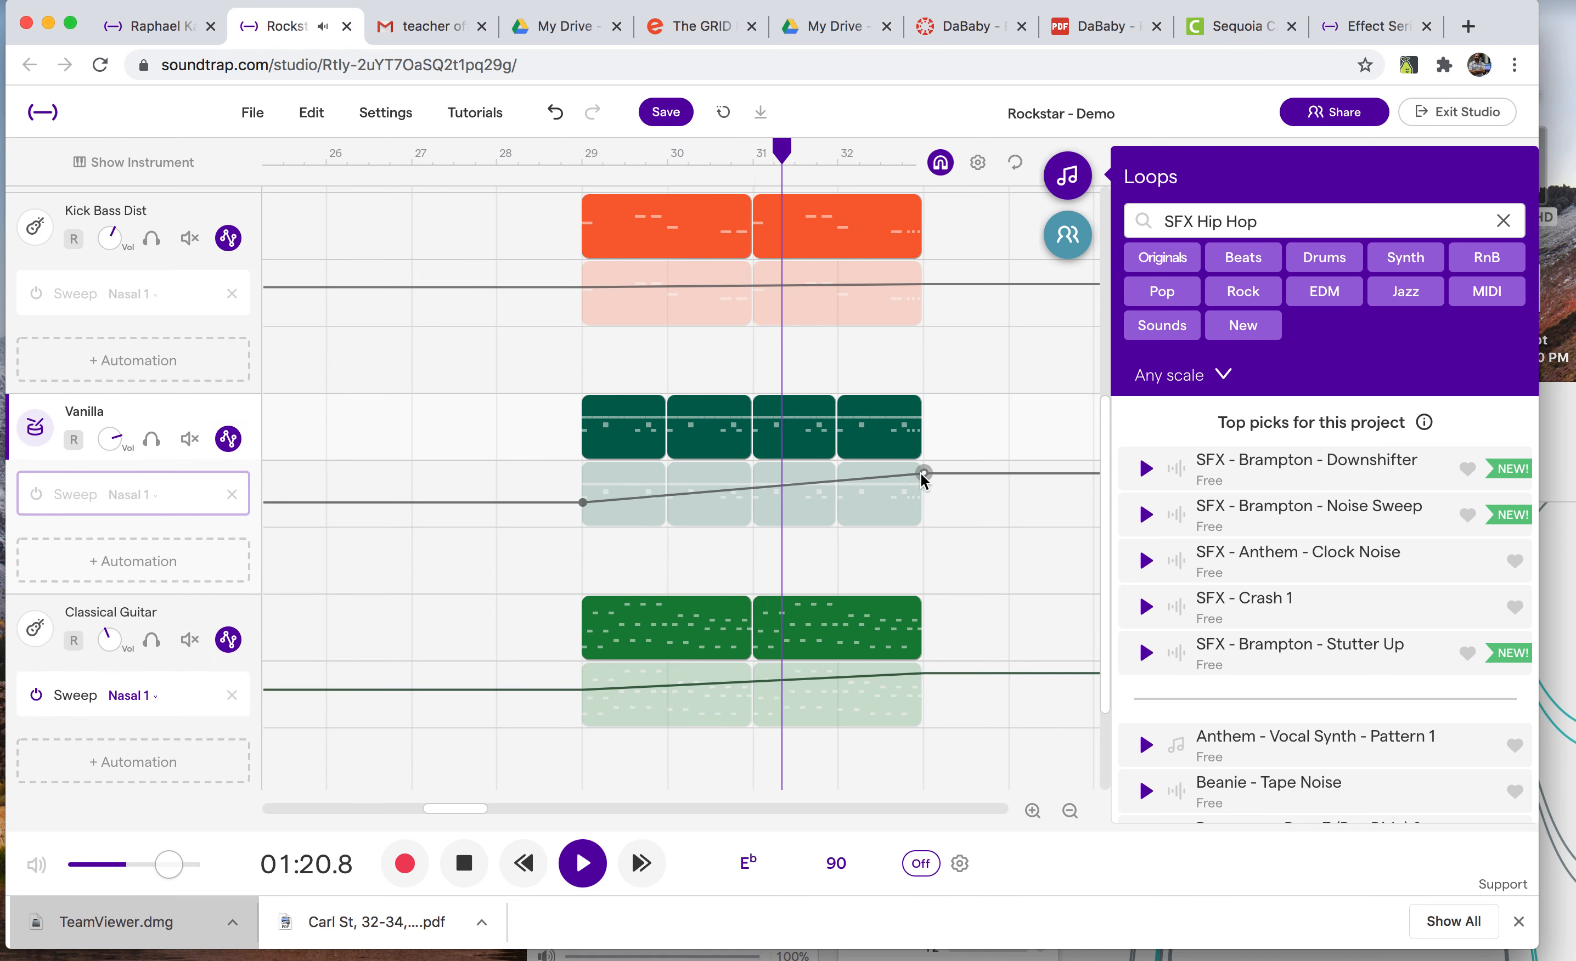
left_click_drag(921, 476, 922, 490)
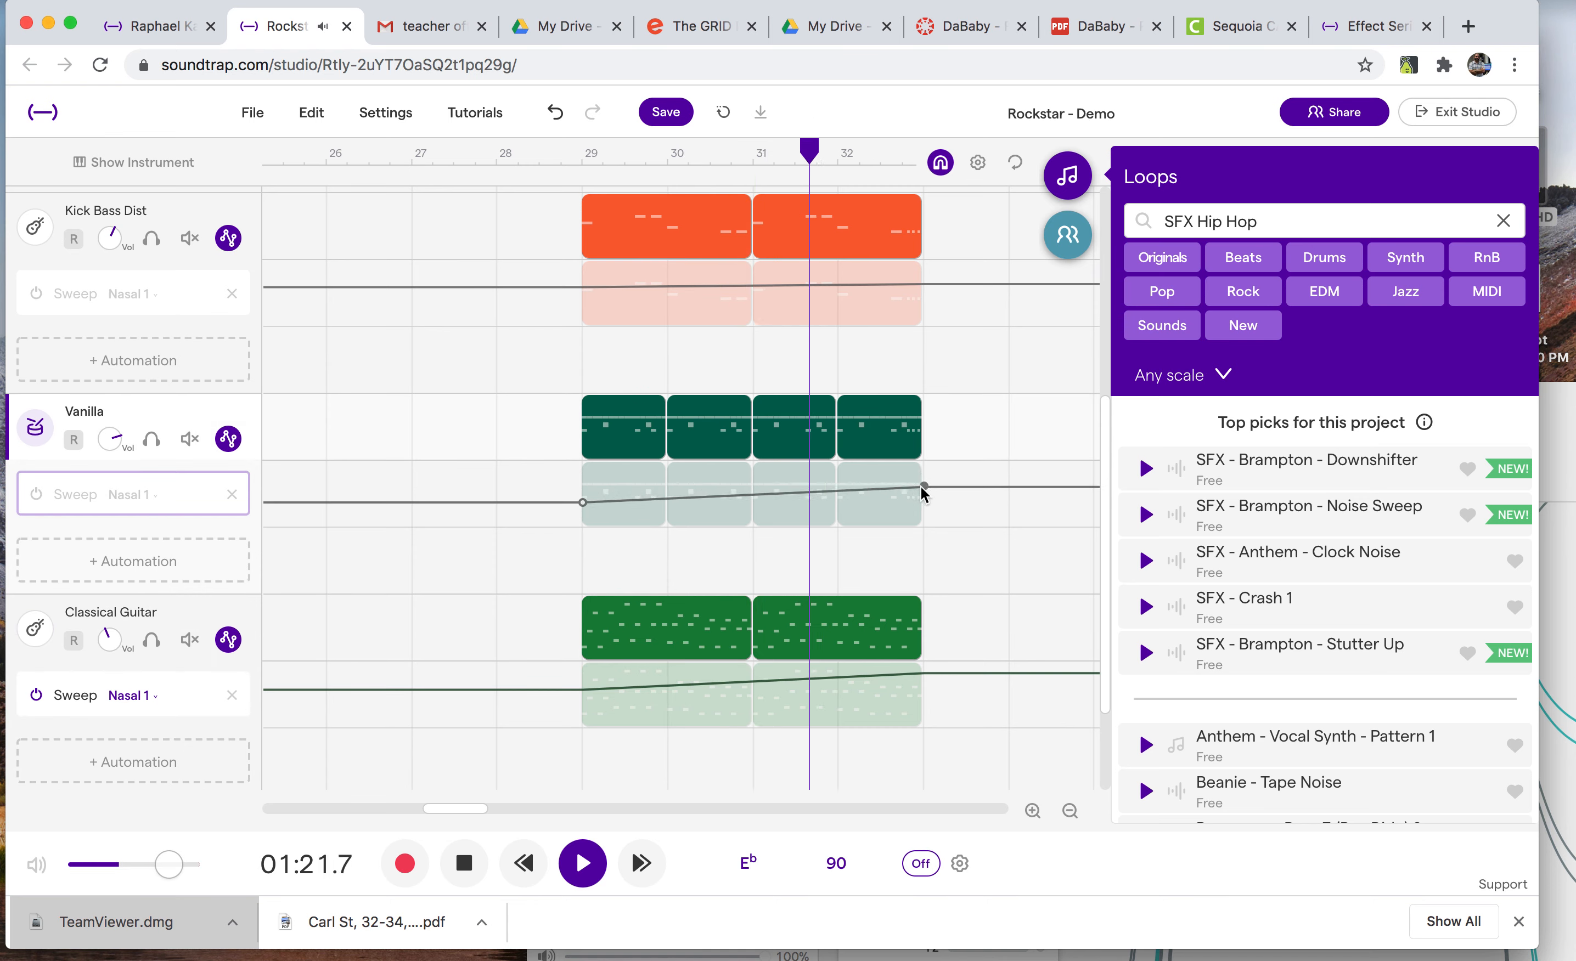
left_click(1068, 812)
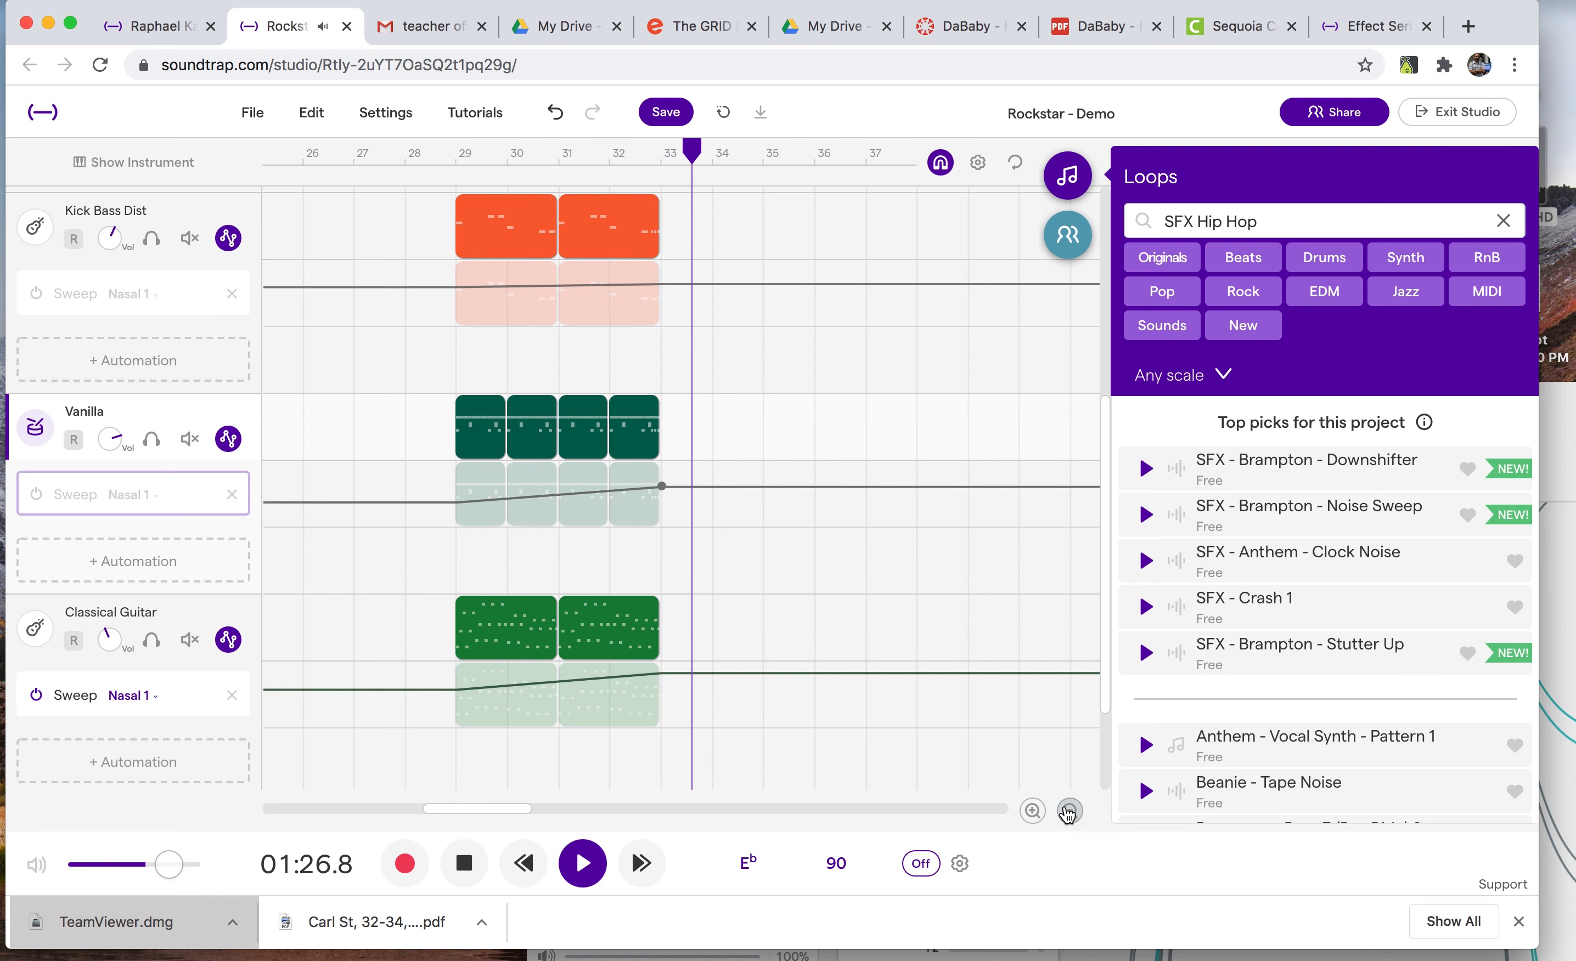
left_click(1067, 816)
key("space")
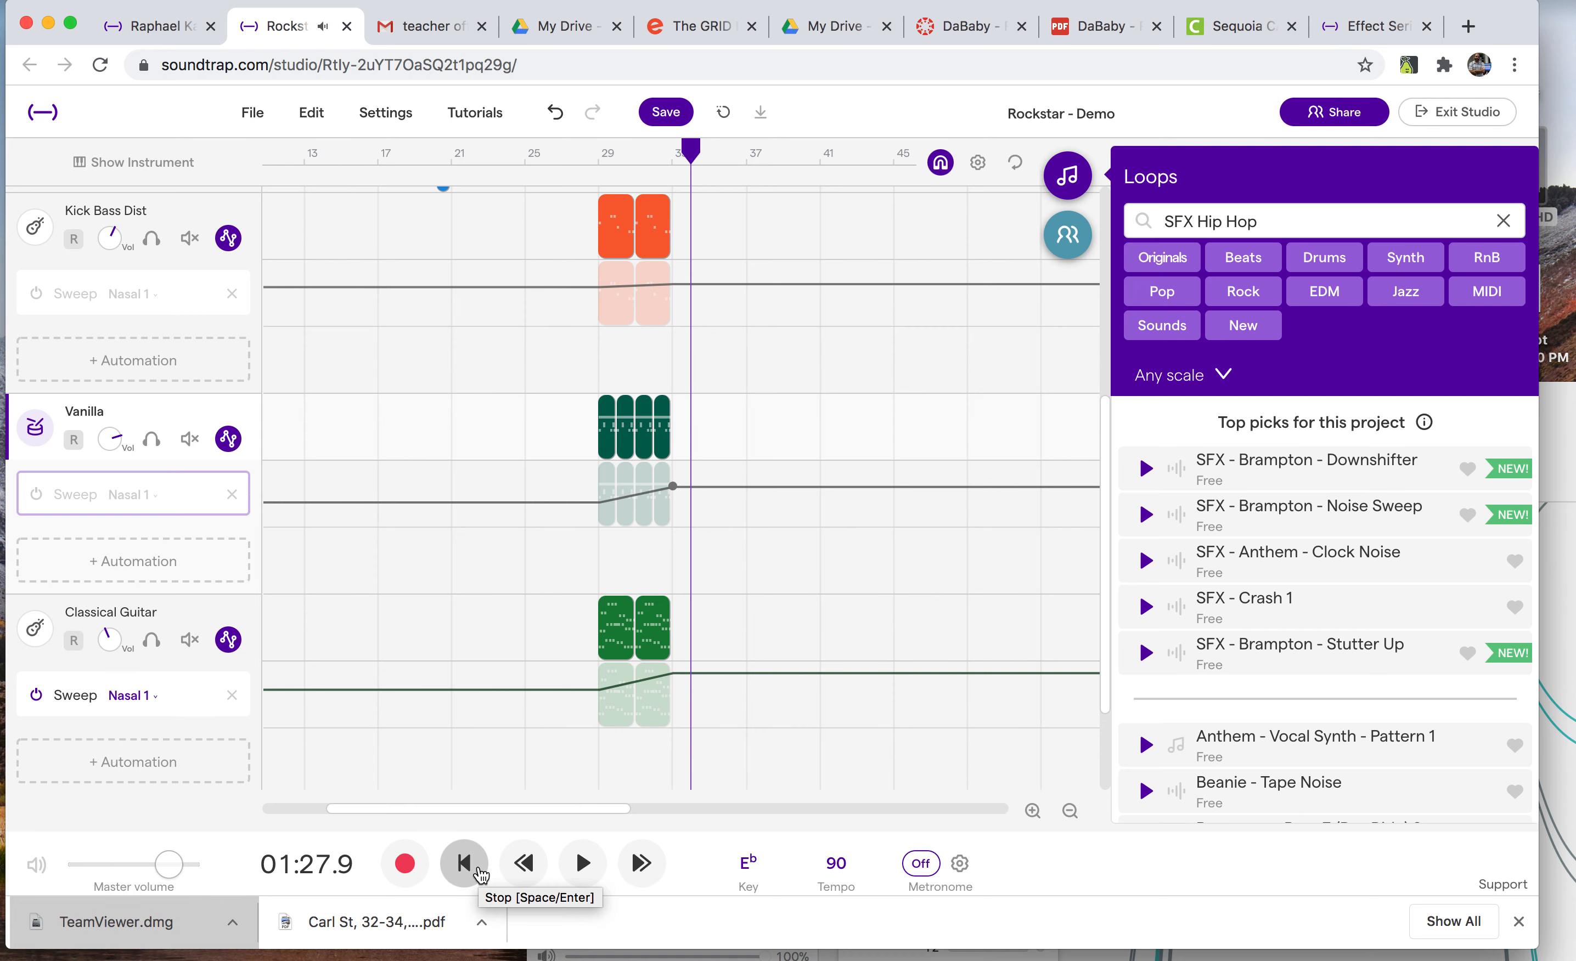
Hide the loop library and collapse the automation lanes of the duplicated Kick Bass Dist and second Vanilla tracks
left_click(1056, 187)
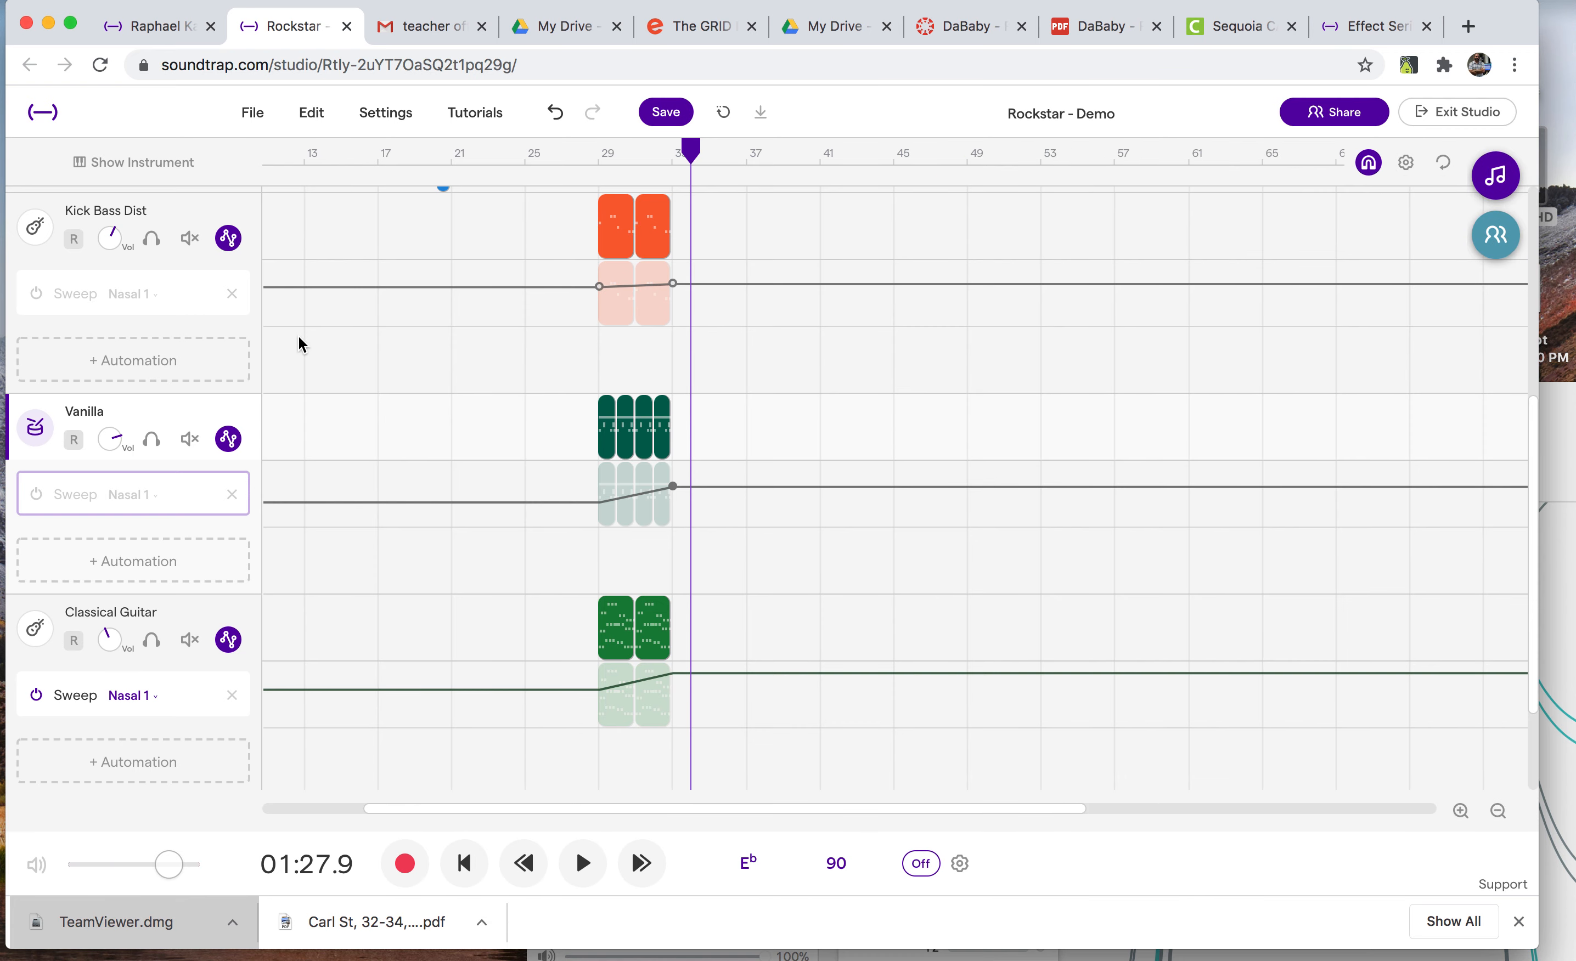
left_click(226, 239)
left_click(223, 311)
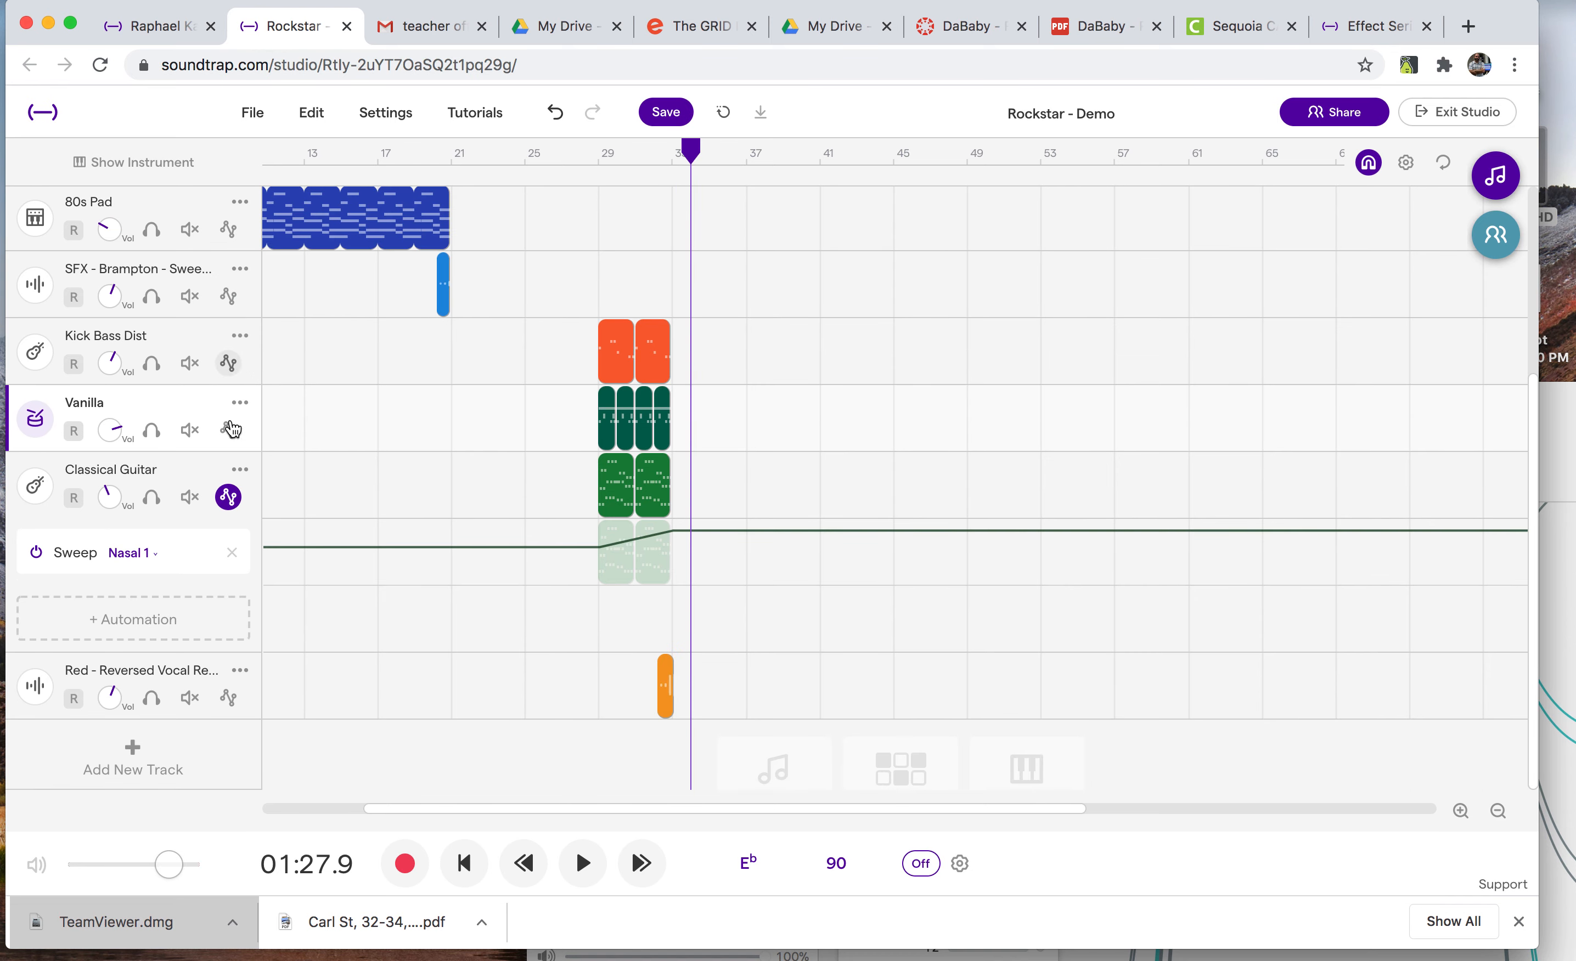
Collapse the Classical Guitar automation lane and place a copy of the Reversed Vocal clip leading into the start of bar 29
left_click(229, 497)
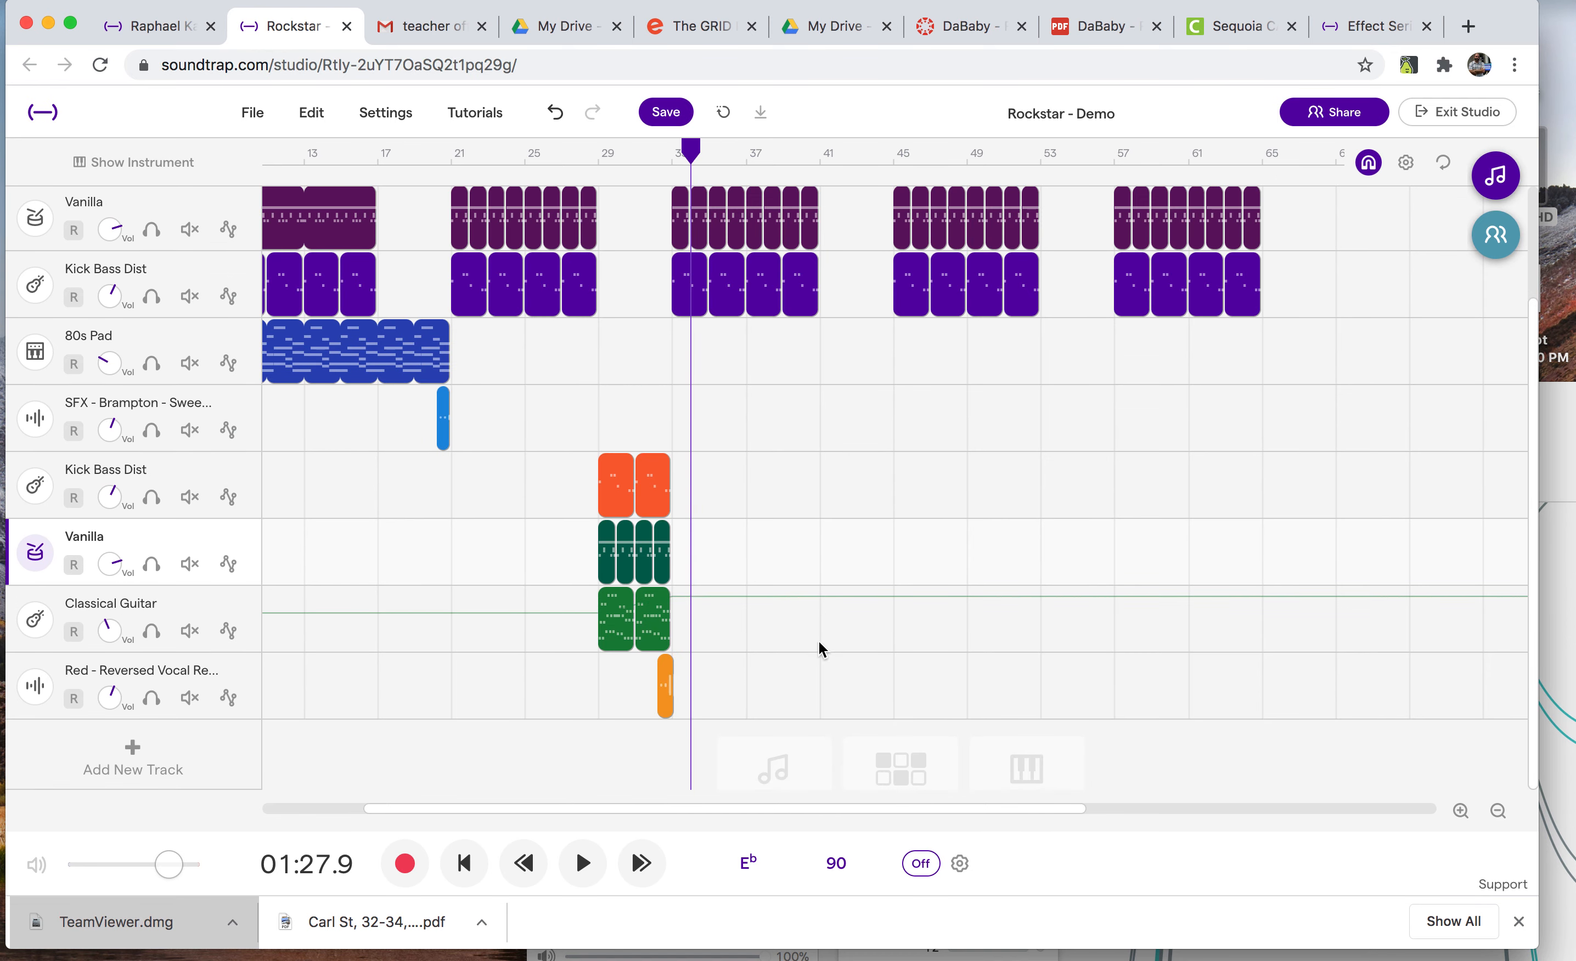
left_click(664, 695)
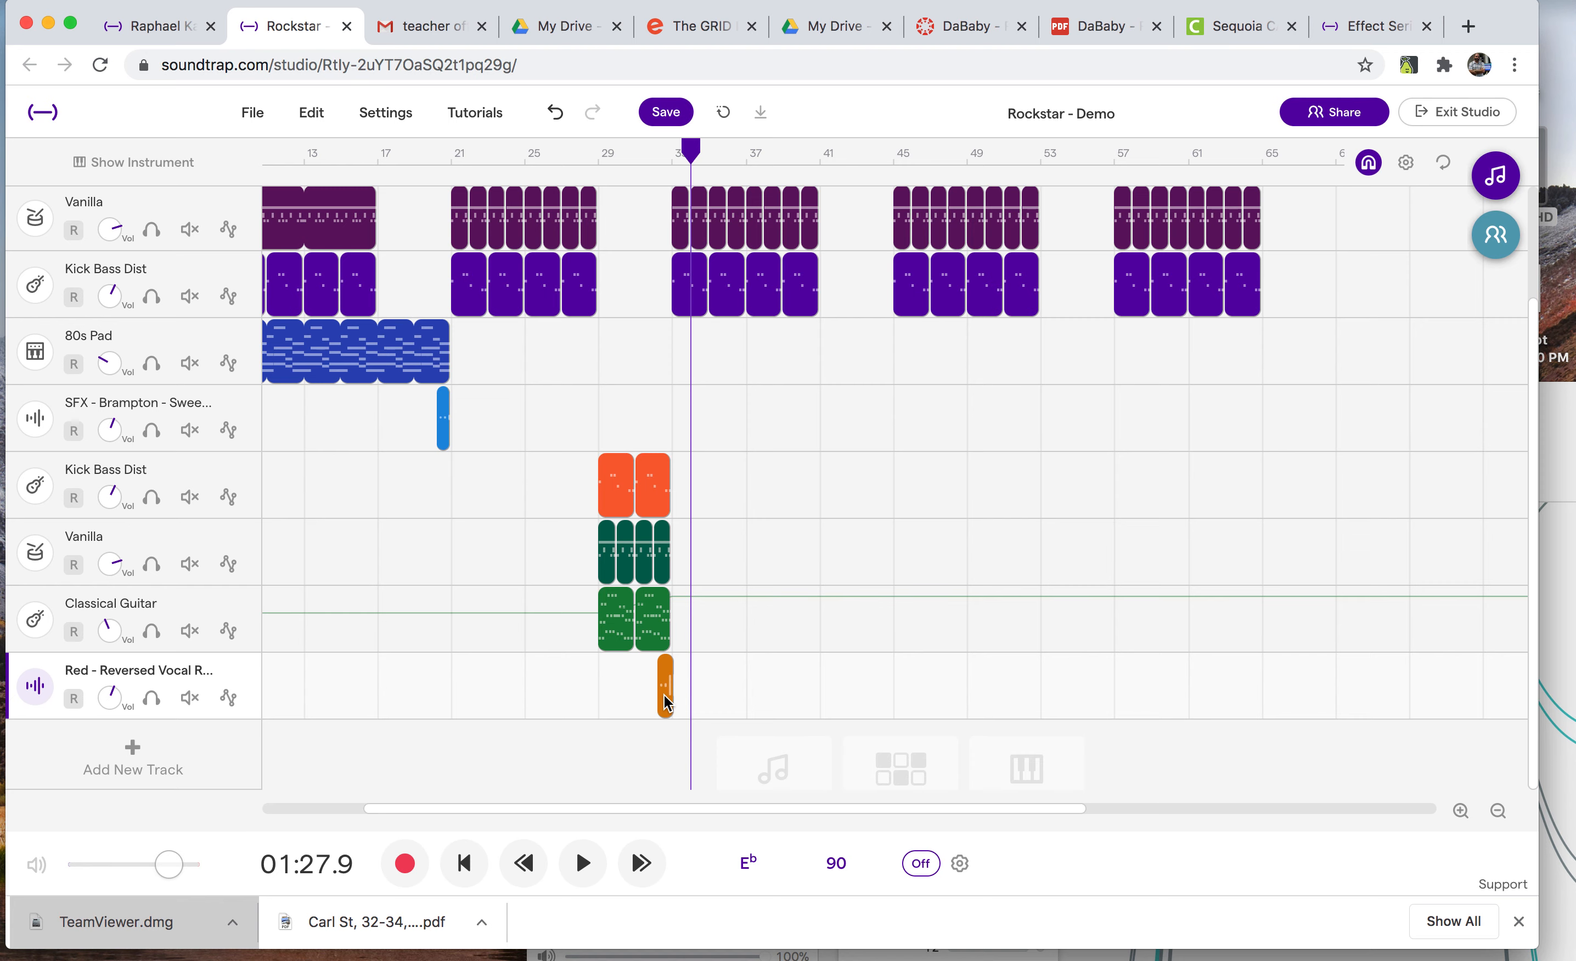
left_click_drag(664, 696, 630, 692)
left_click(1463, 813)
left_click(1463, 813)
left_click(1463, 813)
left_click(1463, 813)
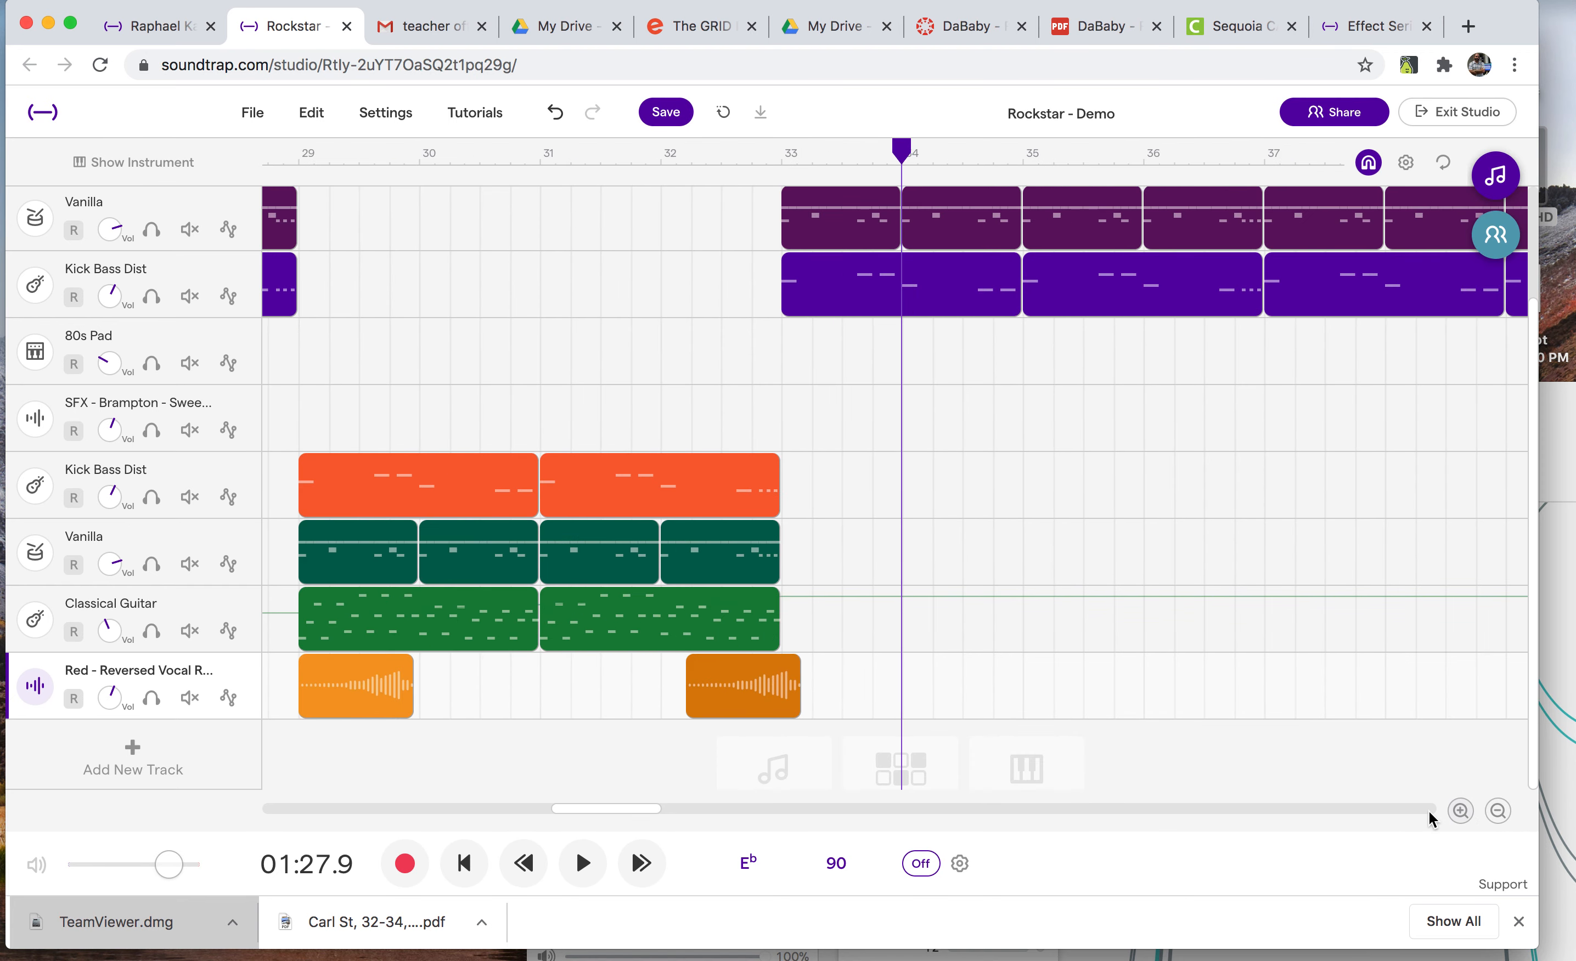
scroll(1396, 675, "left", 10)
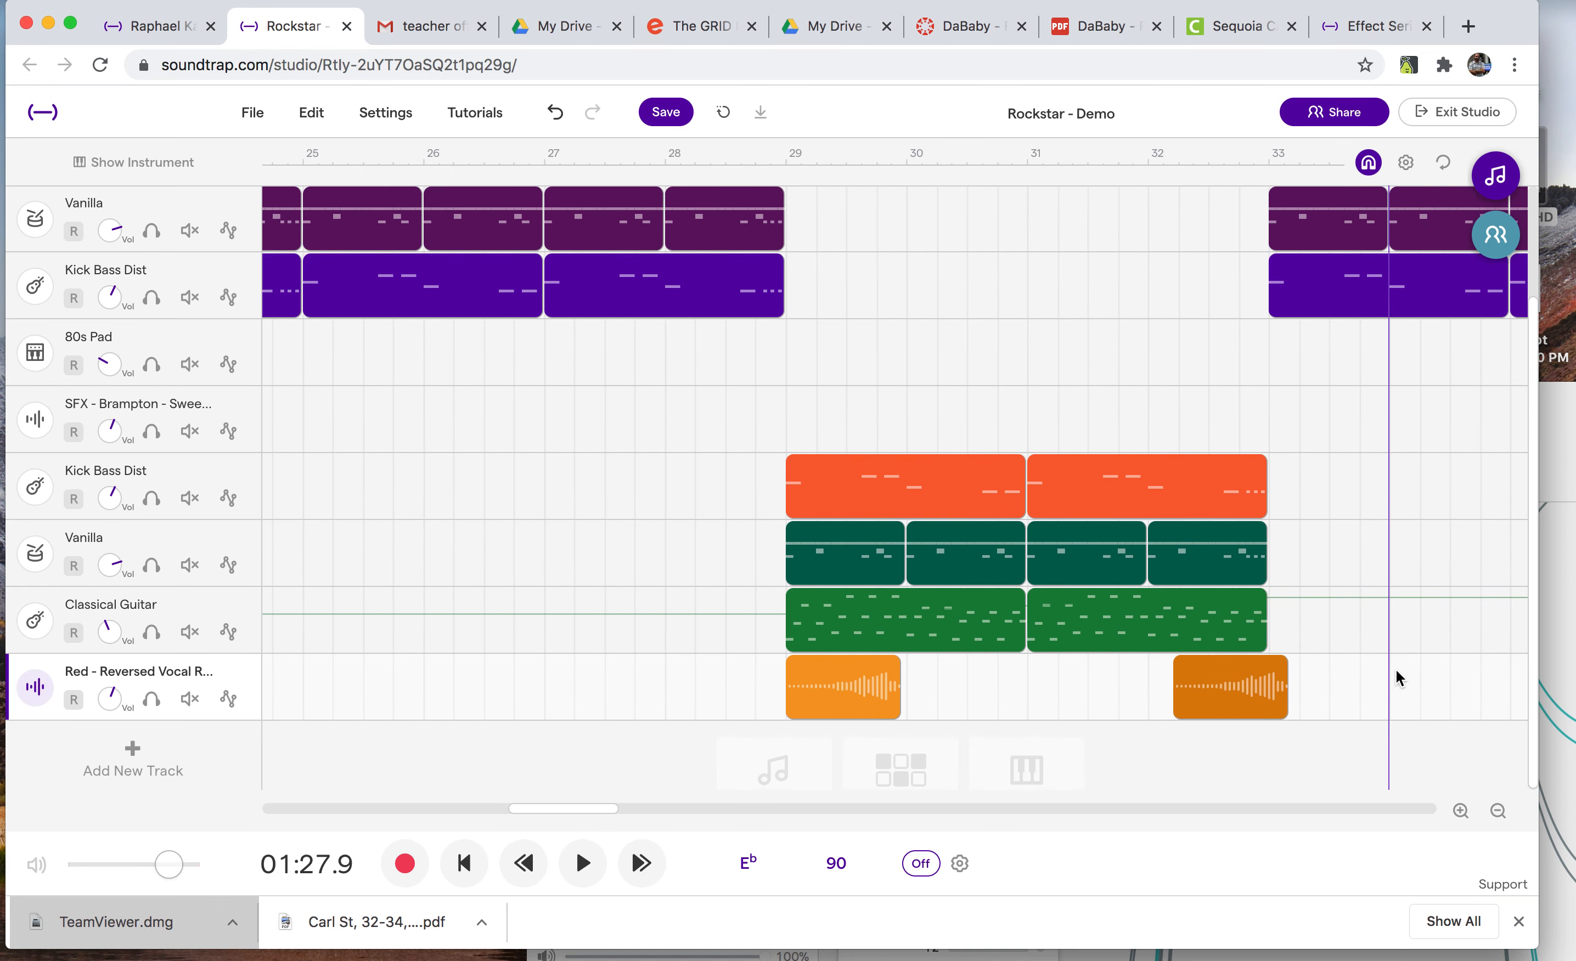
left_click_drag(929, 710, 831, 709)
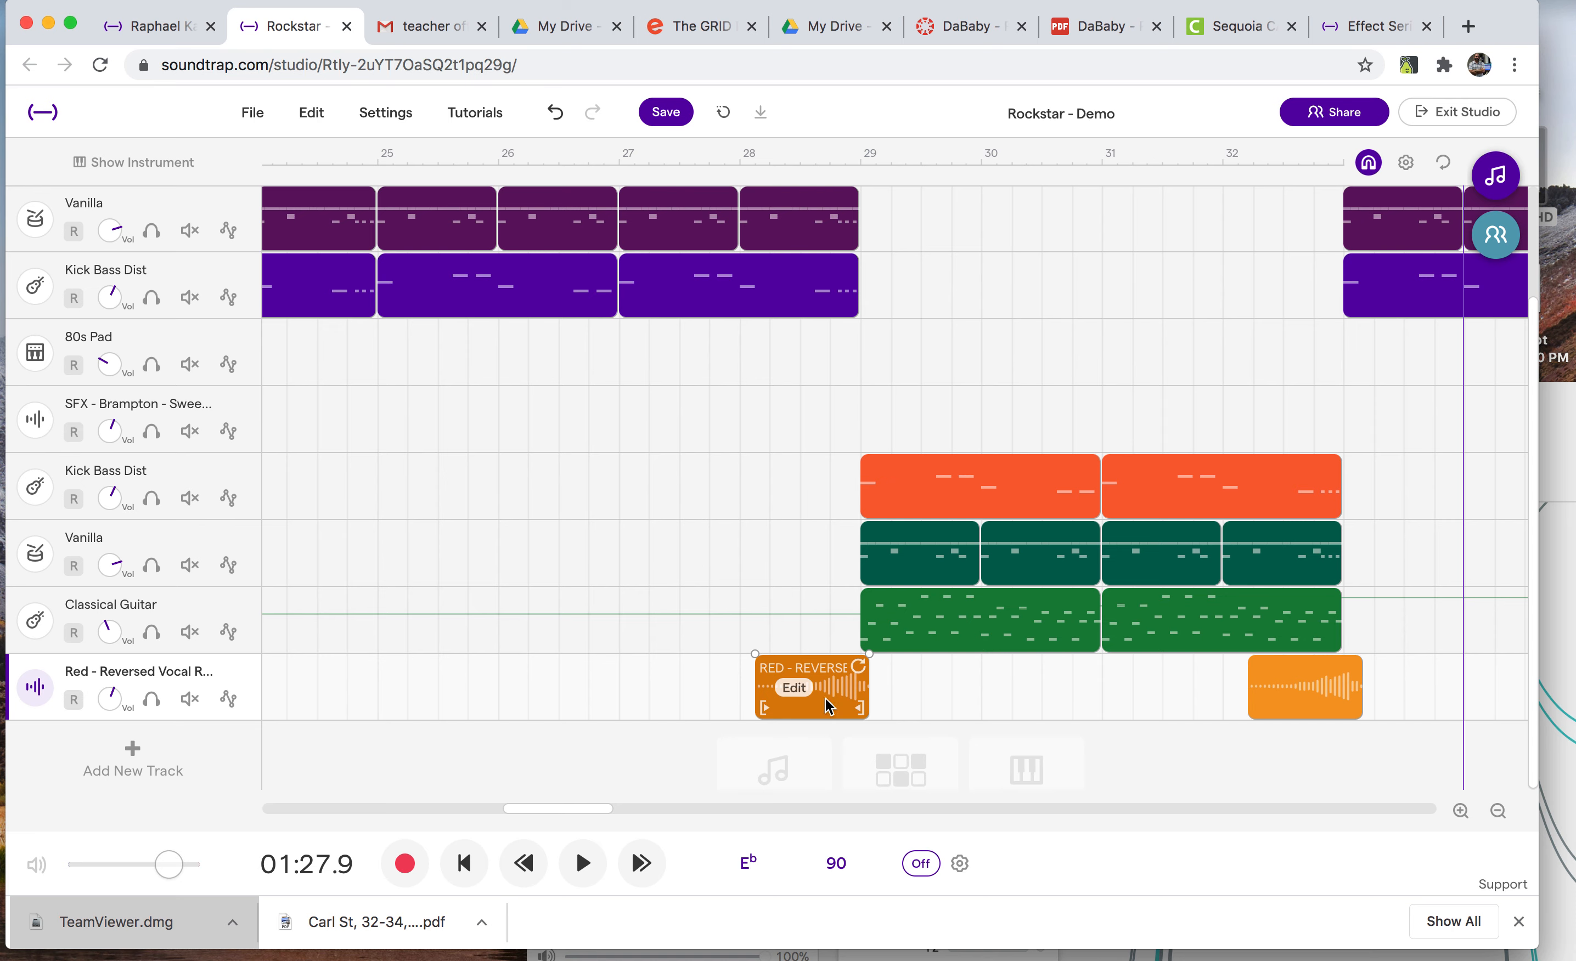
Play the arrangement from bar 27 to hear the copied Reversed Vocal clip lead into the transition
left_click(625, 149)
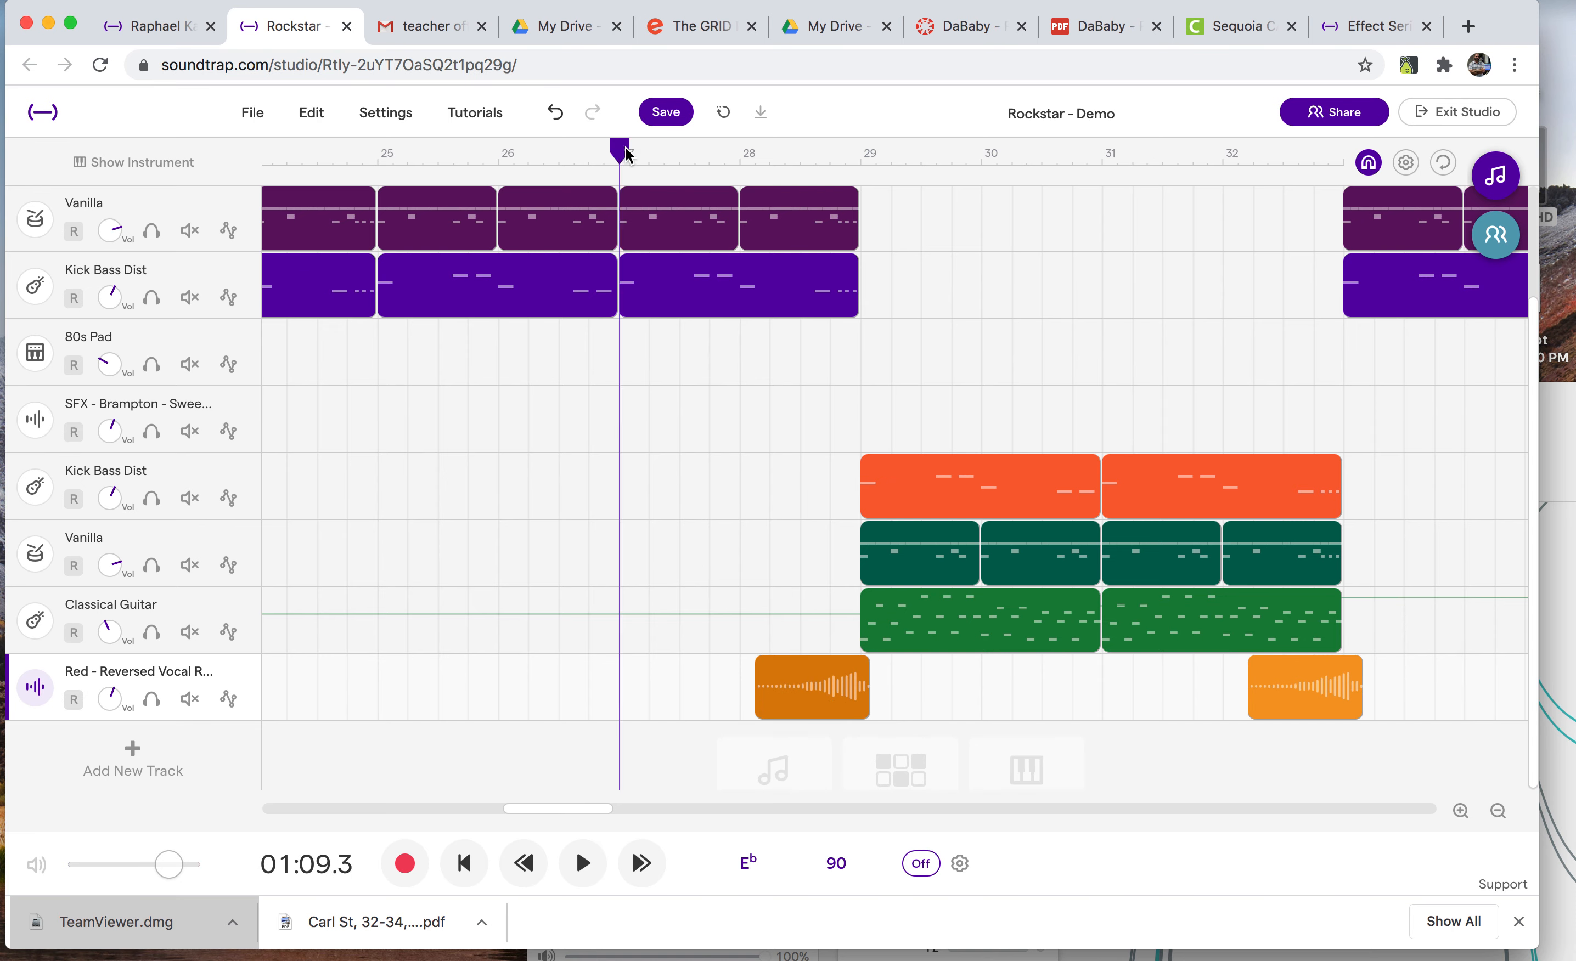
left_click(619, 153)
key("space")
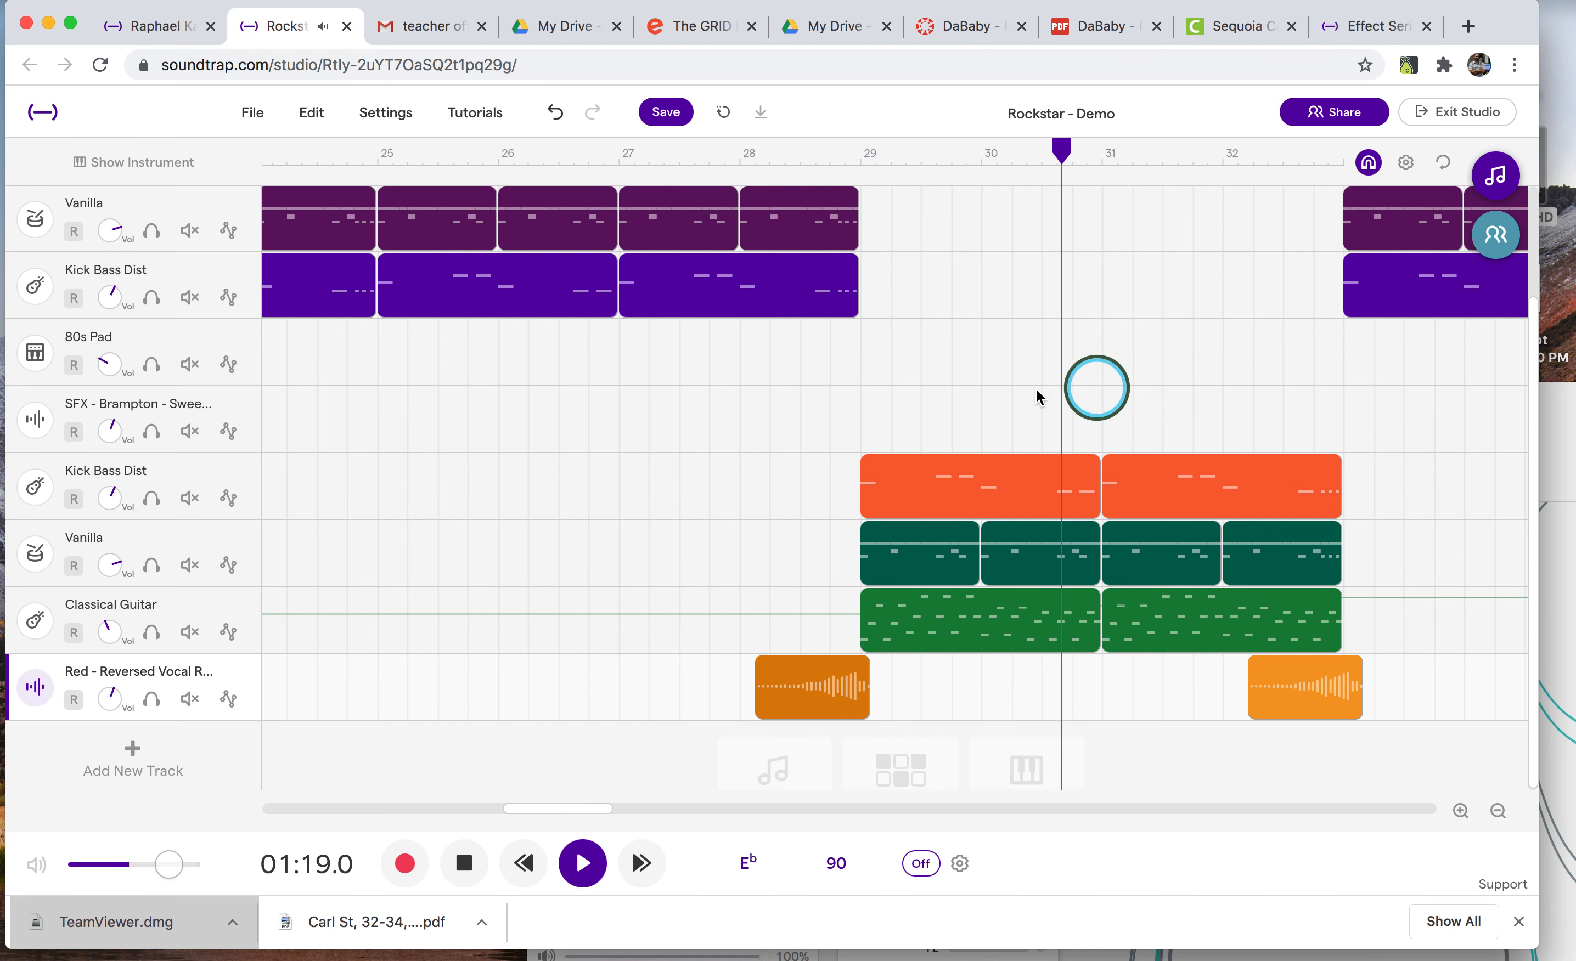
key("space")
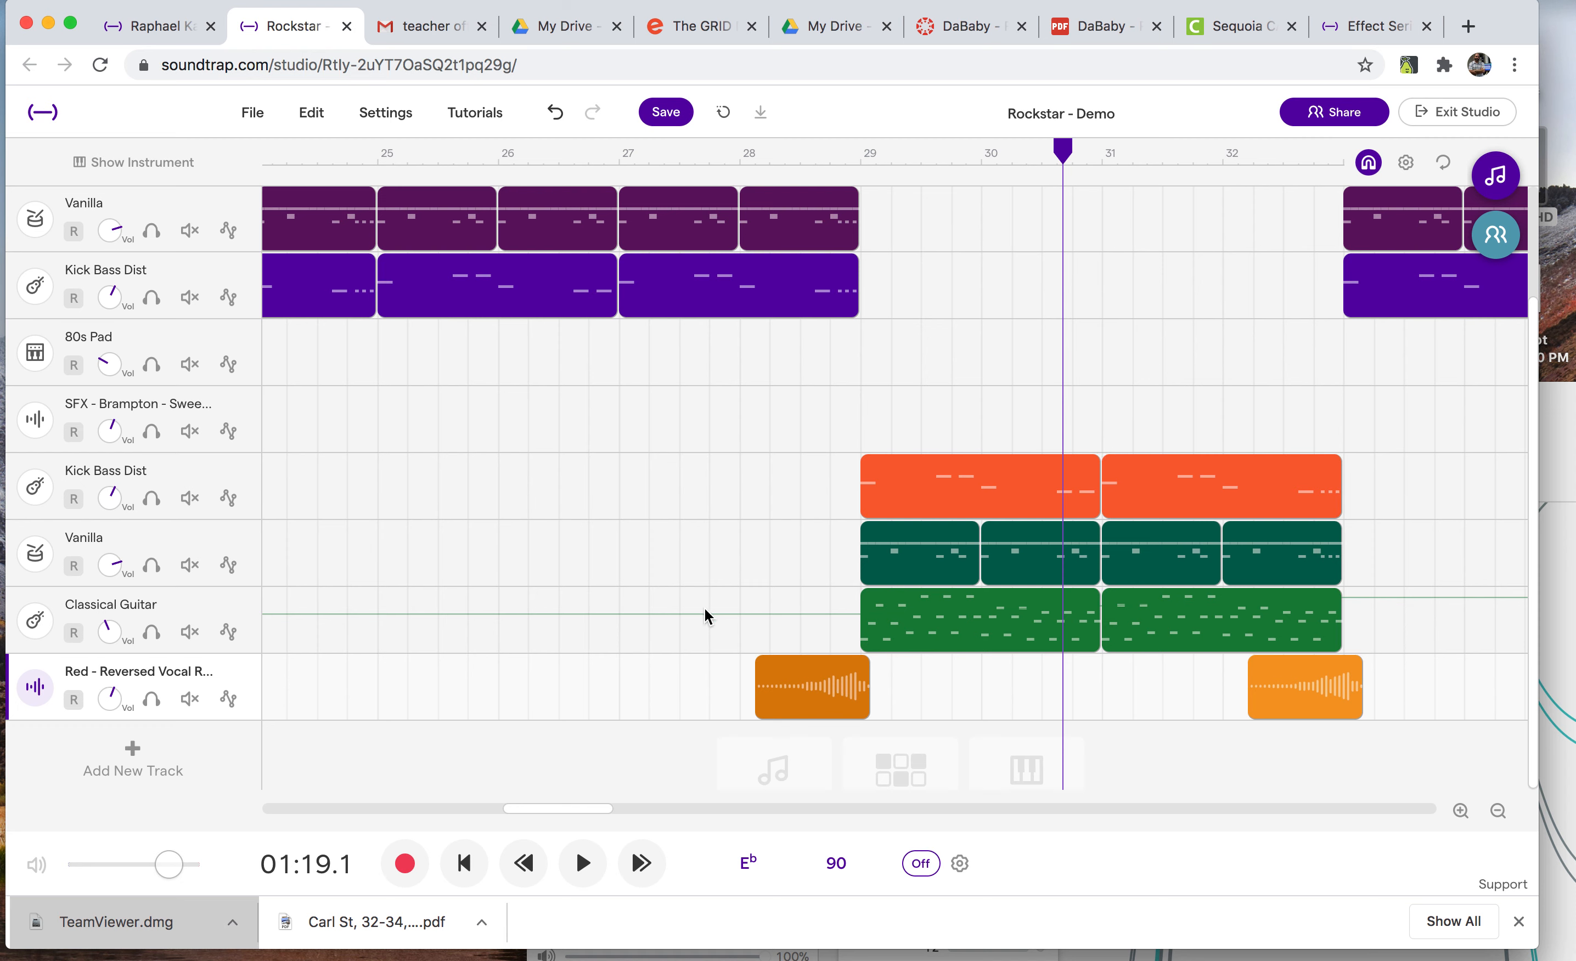
mouse_move(419, 932)
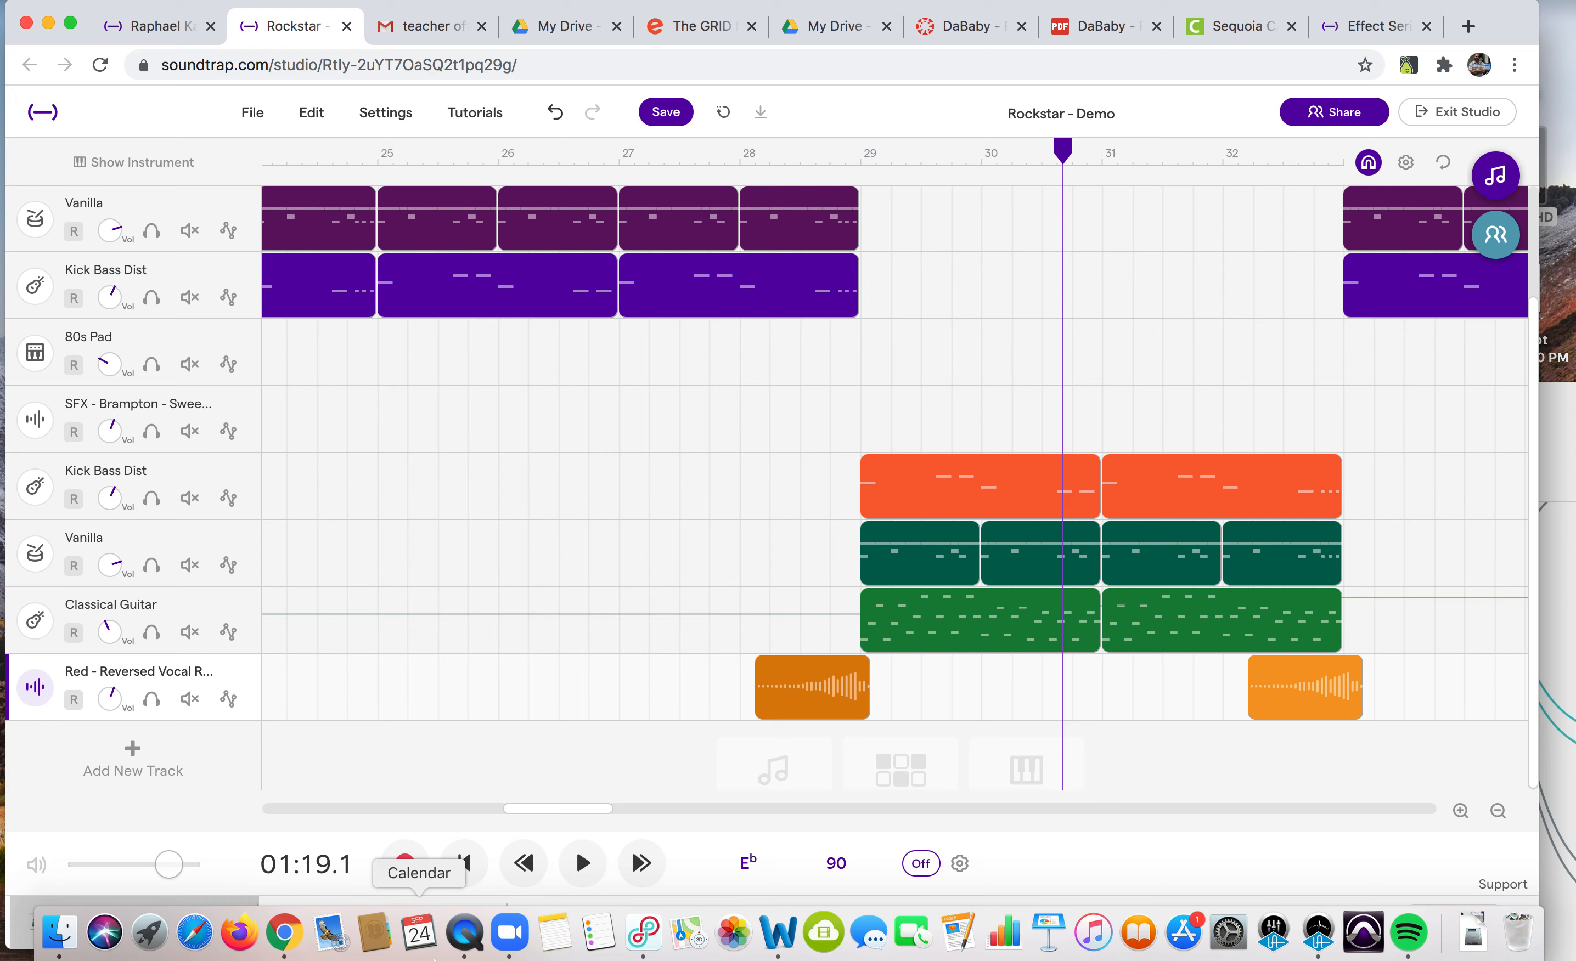
key("super+Tab")
Solo the Reversed Vocal track, raise its reverb to just below the midpoint and listen from bar 28
left_click(744, 671)
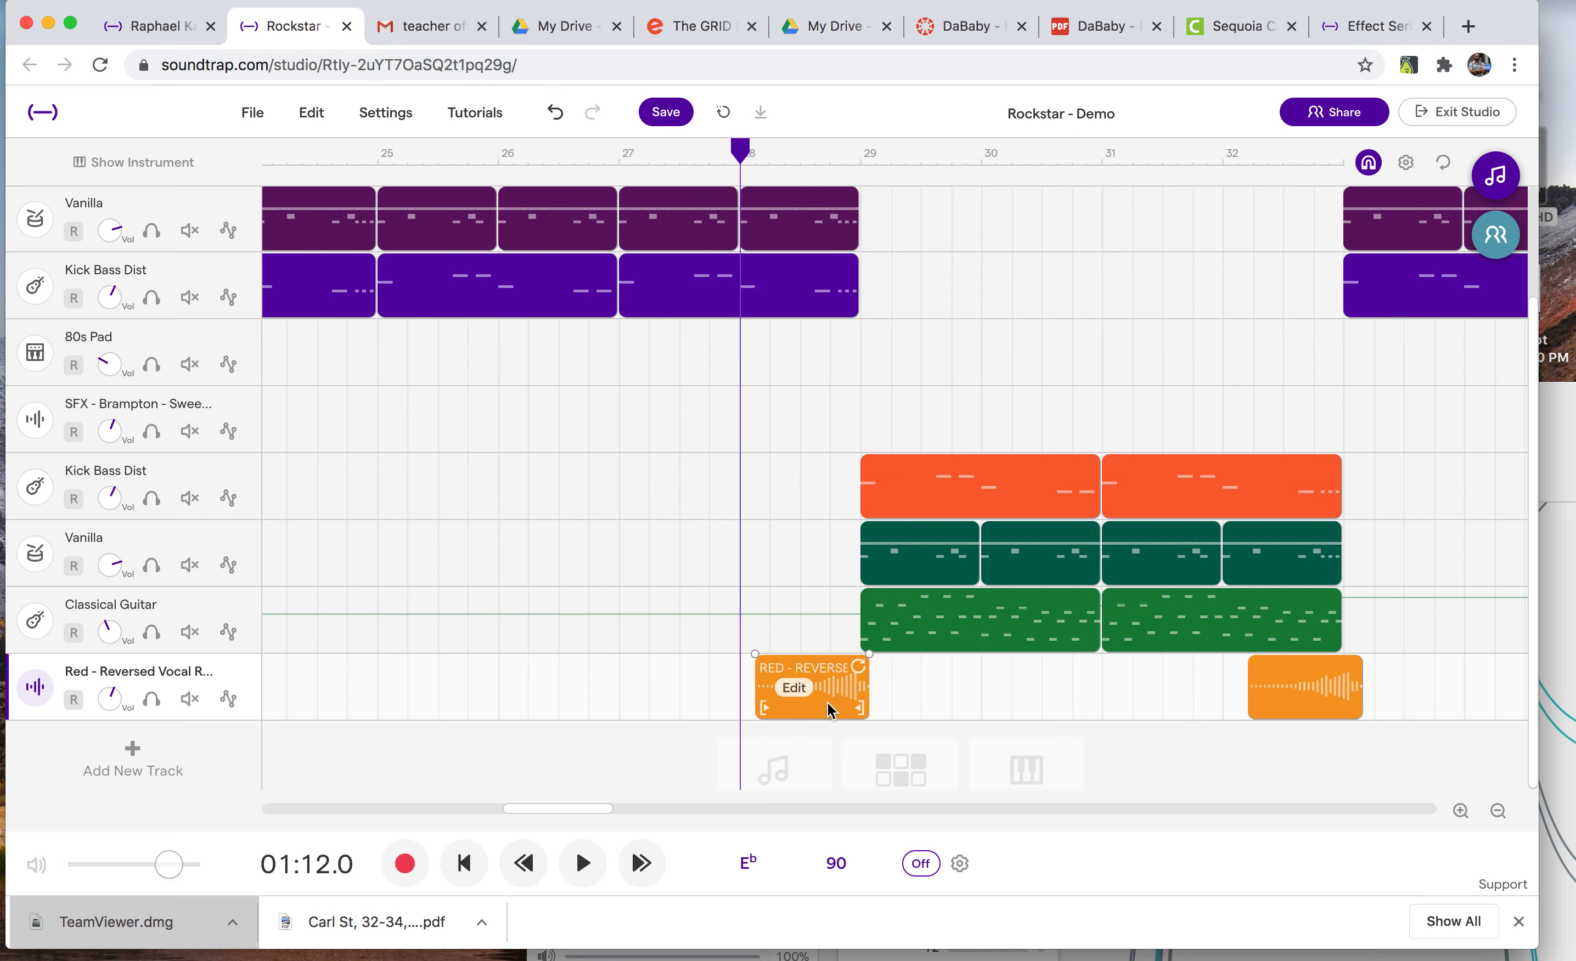
left_click(152, 700)
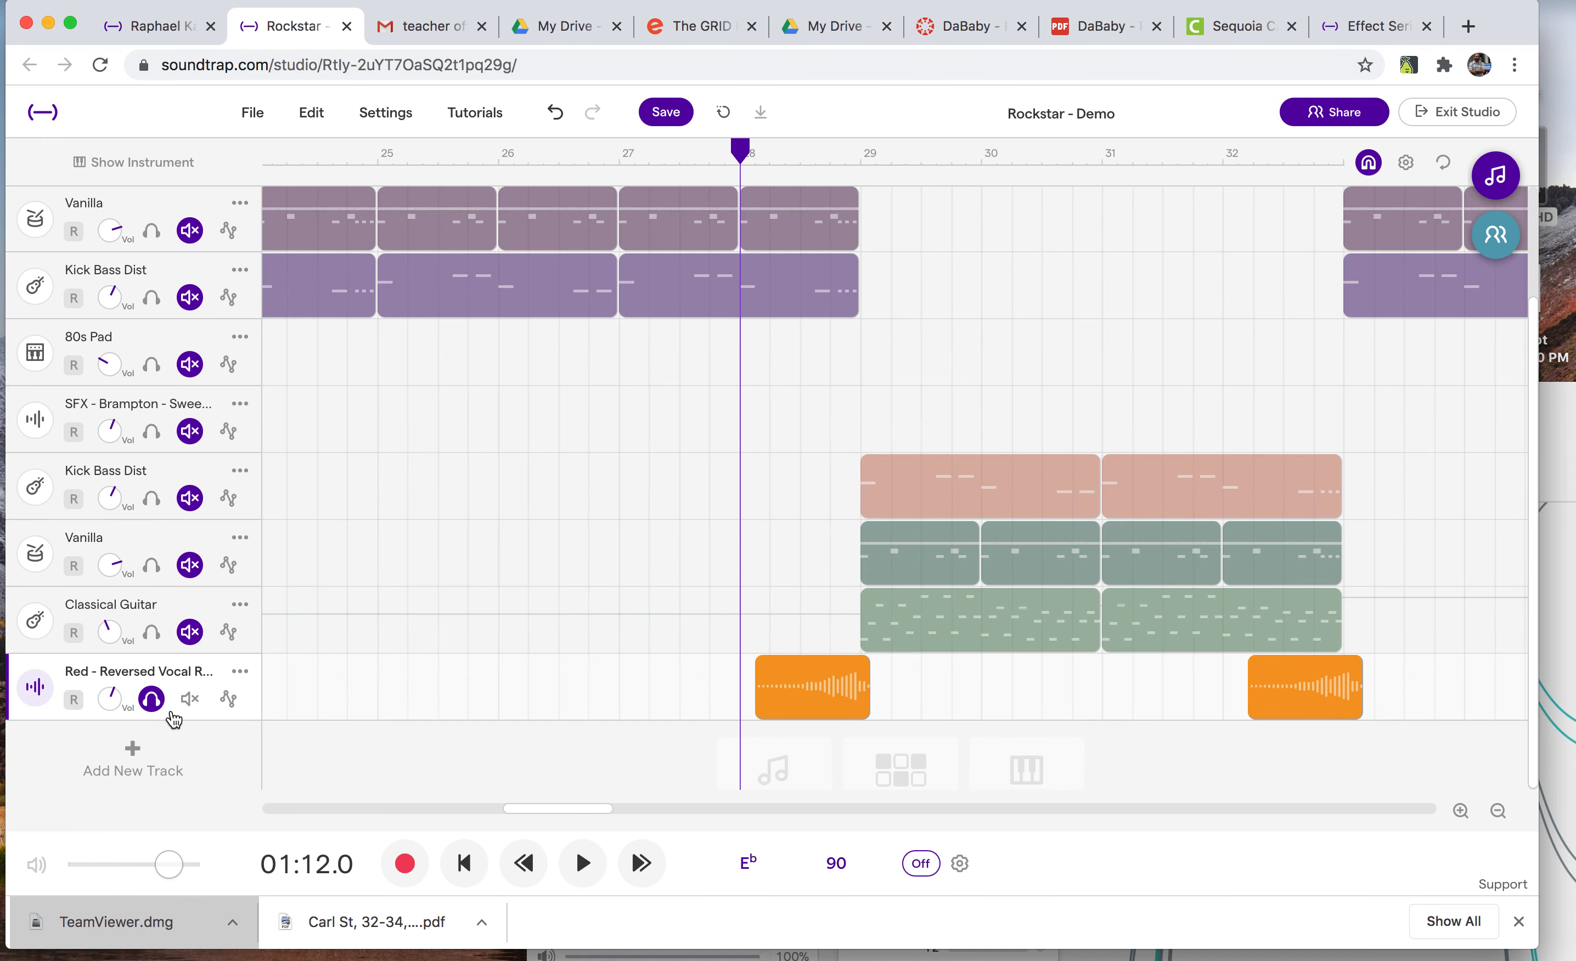
left_click(29, 695)
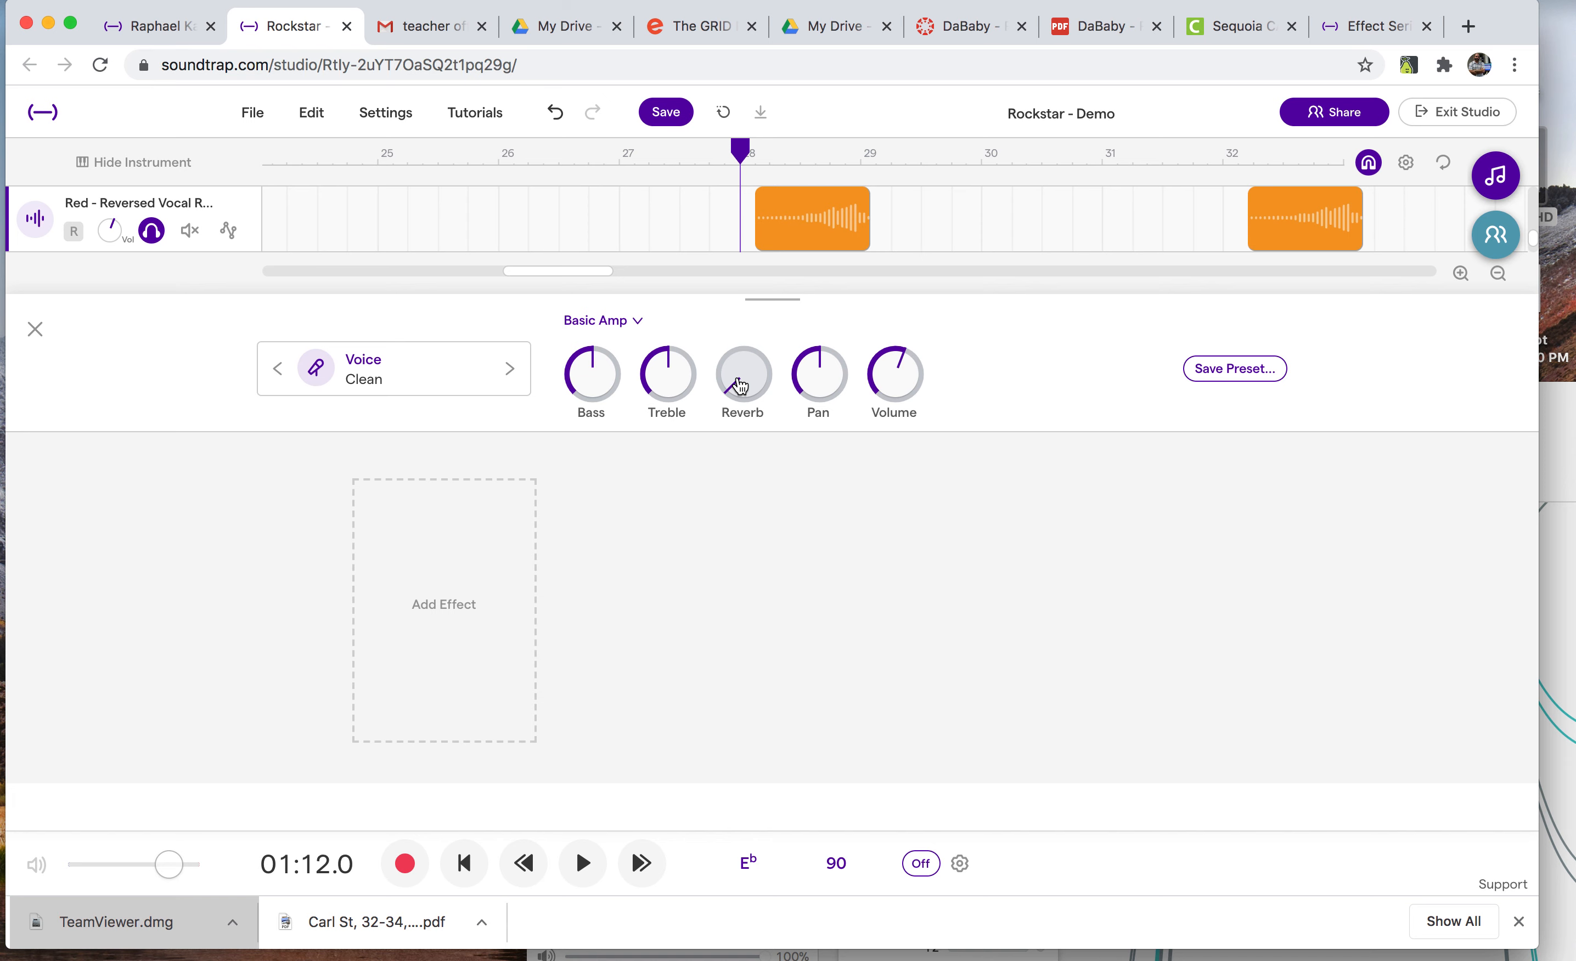
left_click_drag(741, 387, 716, 226)
key("space")
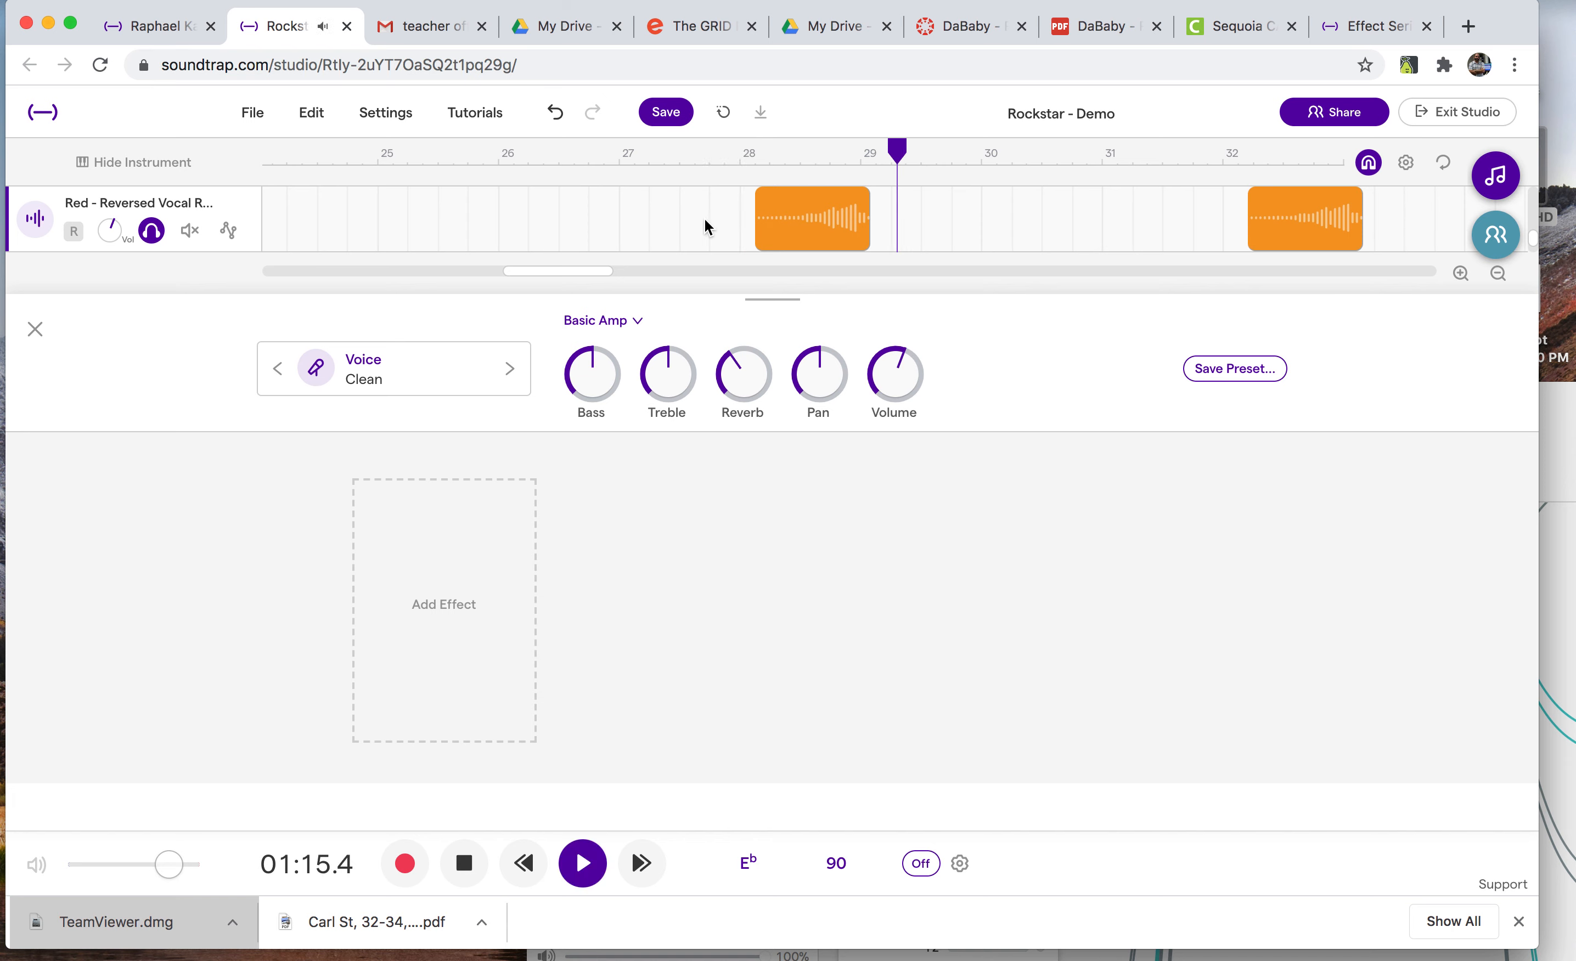
key("space")
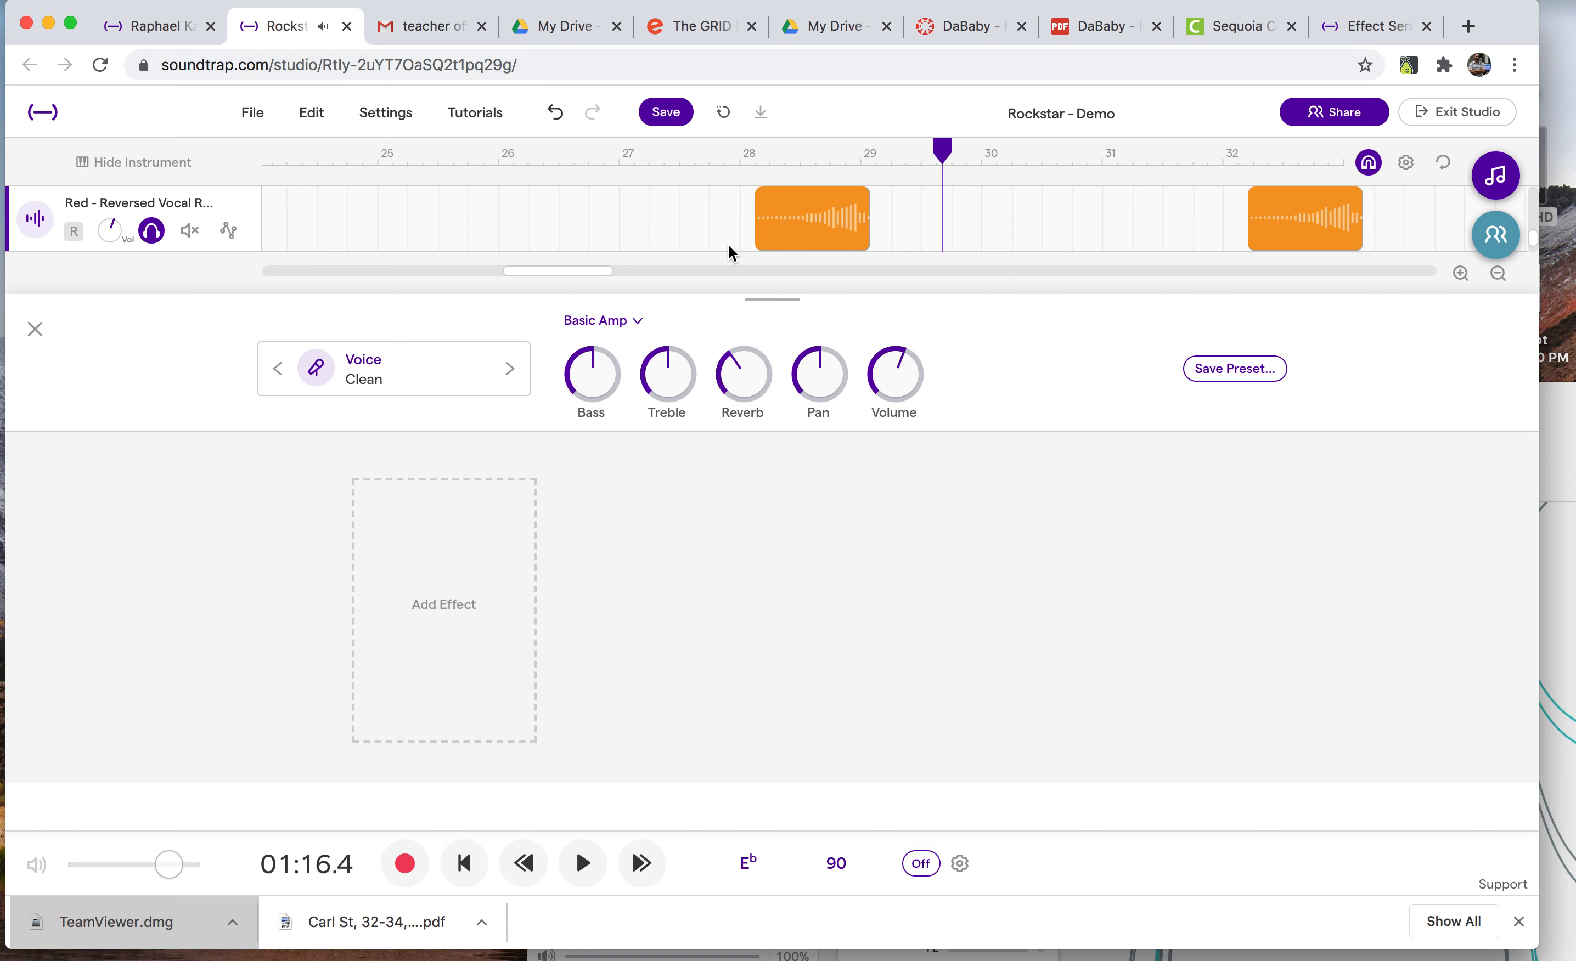
Try a much higher reverb on the Reversed Vocal track from bar 28, then settle it slightly above the midpoint
mouse_move(737, 349)
left_mouse_down()
mouse_move(722, 340)
mouse_move(709, 243)
left_mouse_up()
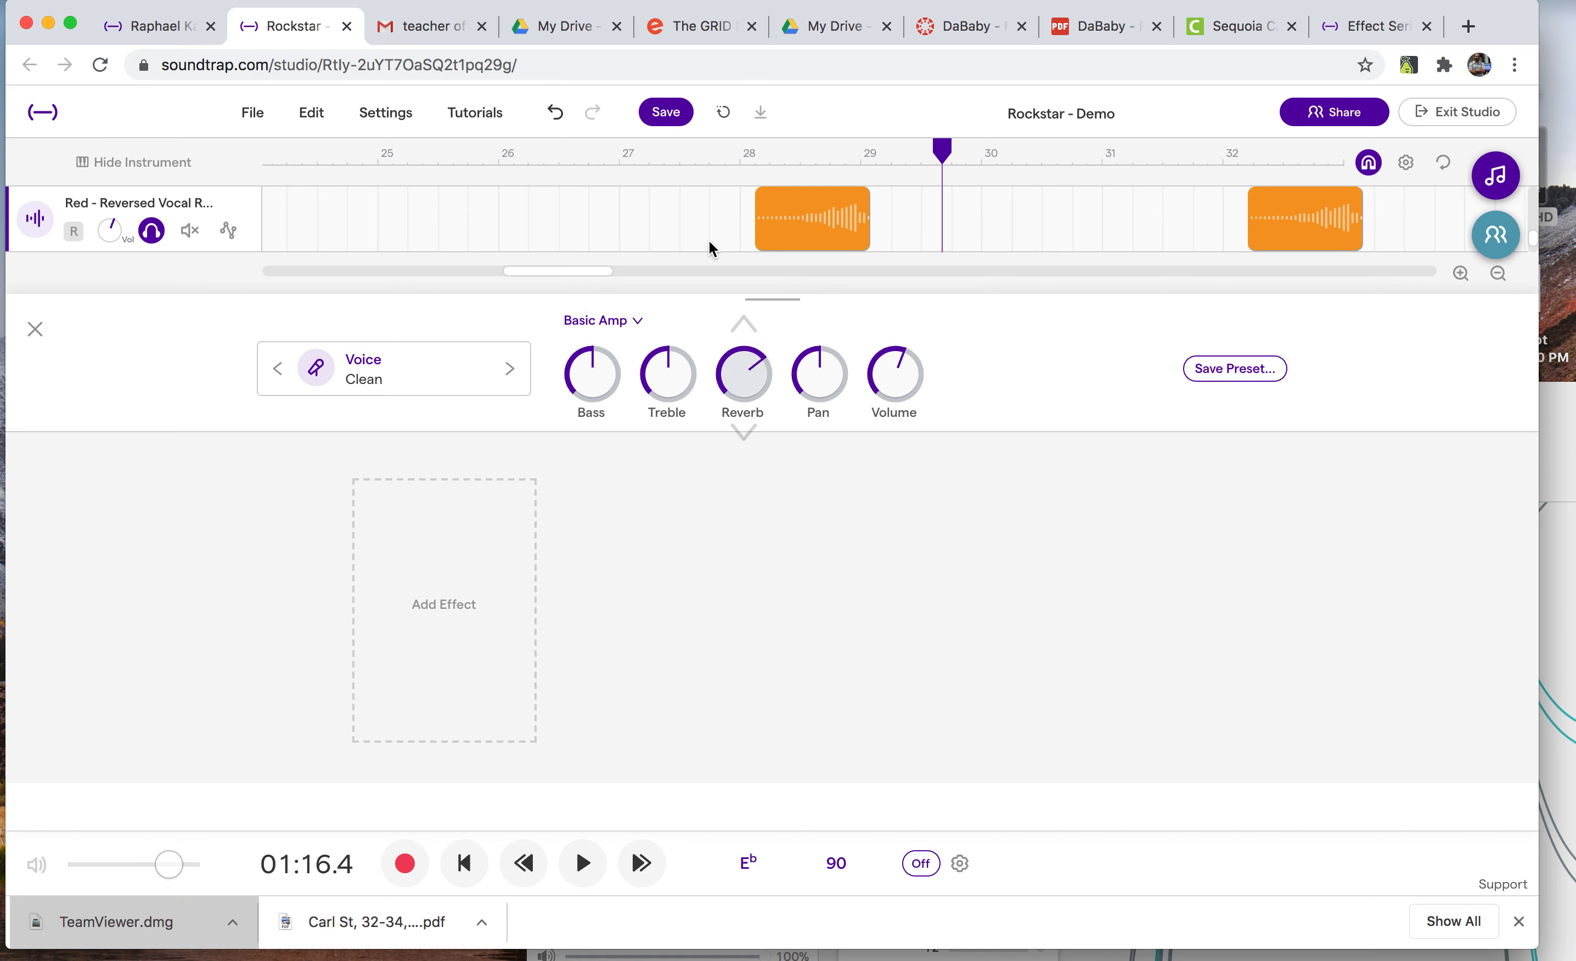
left_click(738, 148)
key("space")
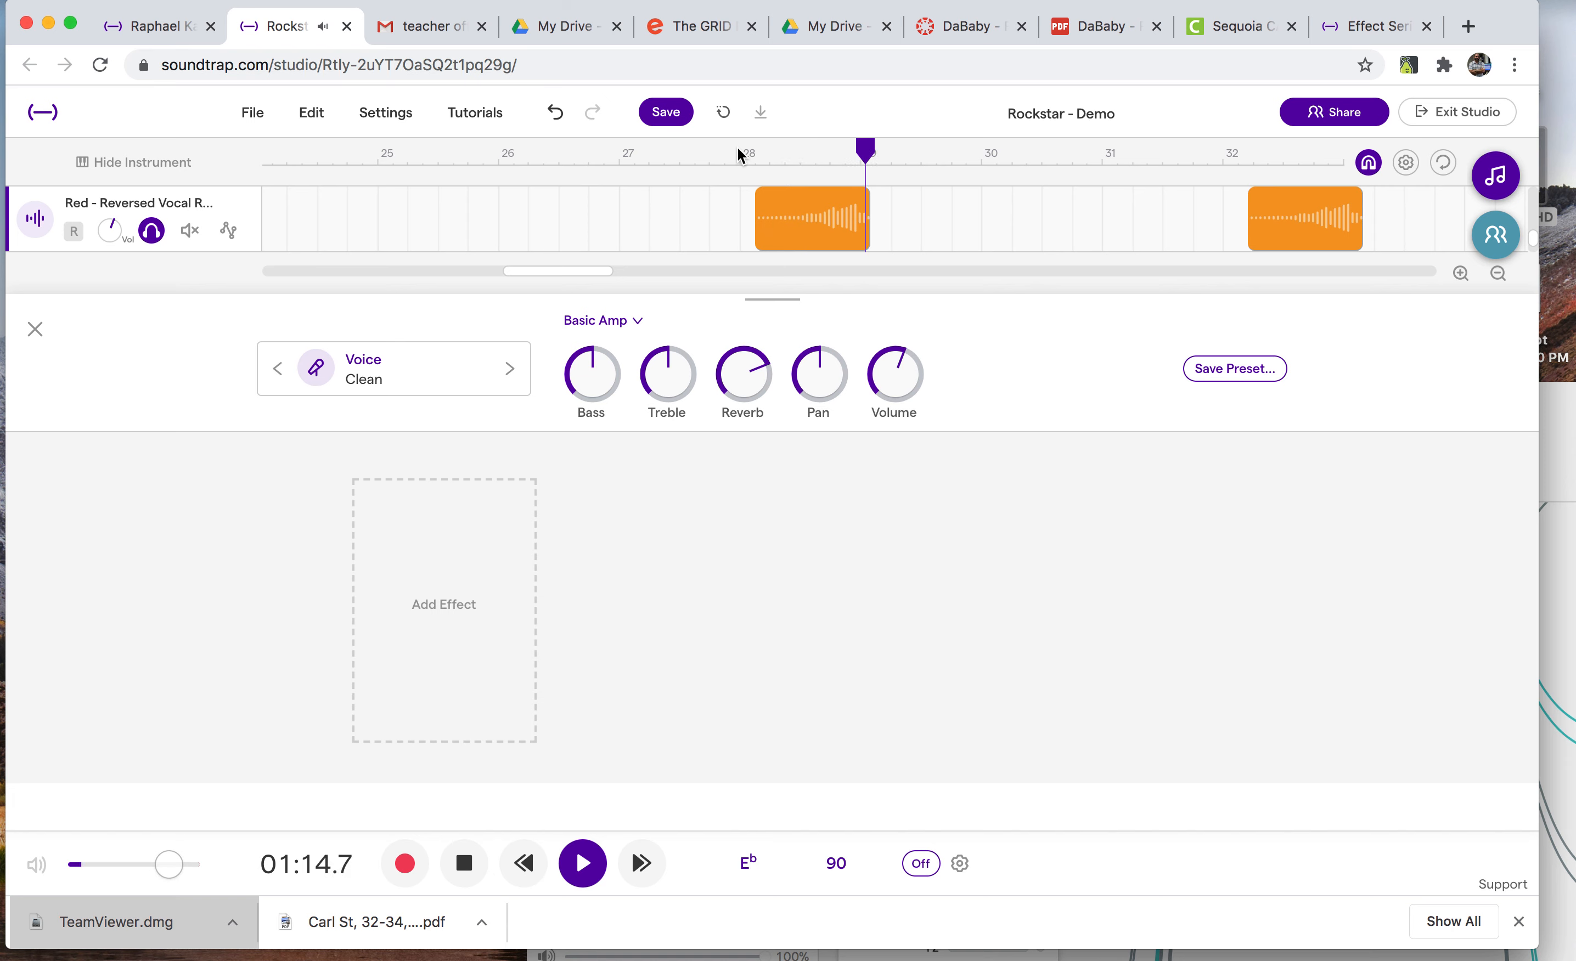
key("space")
left_click_drag(741, 366, 735, 423)
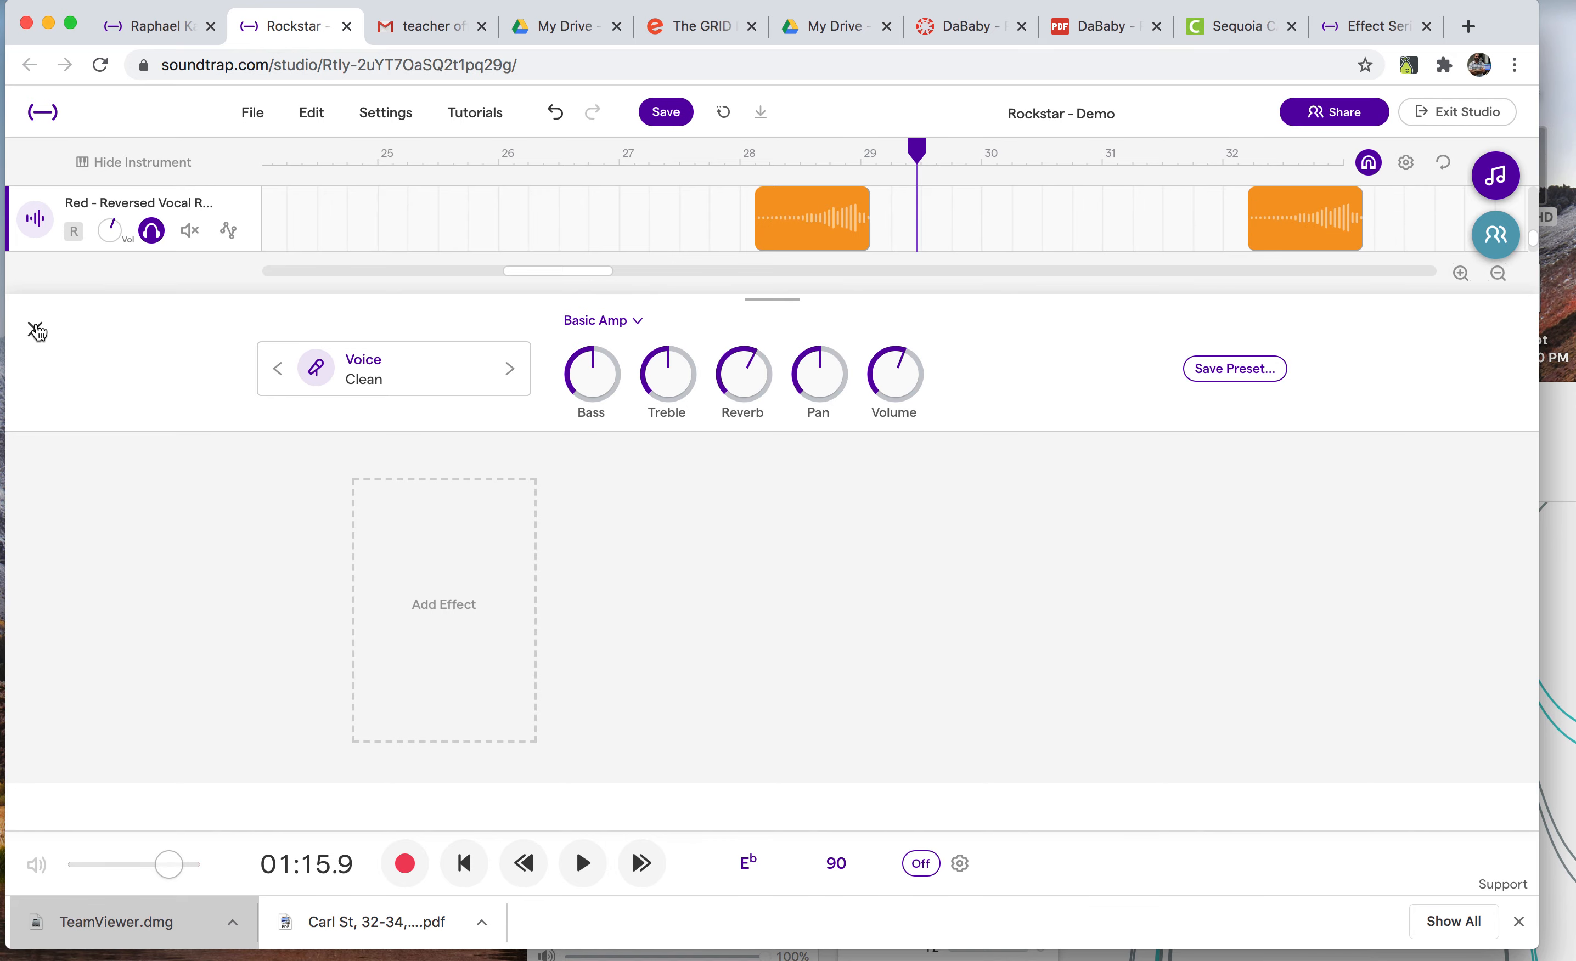
Add a Stereo Delay effect to the Reversed Vocal track and listen to it from bar 28
left_click(465, 617)
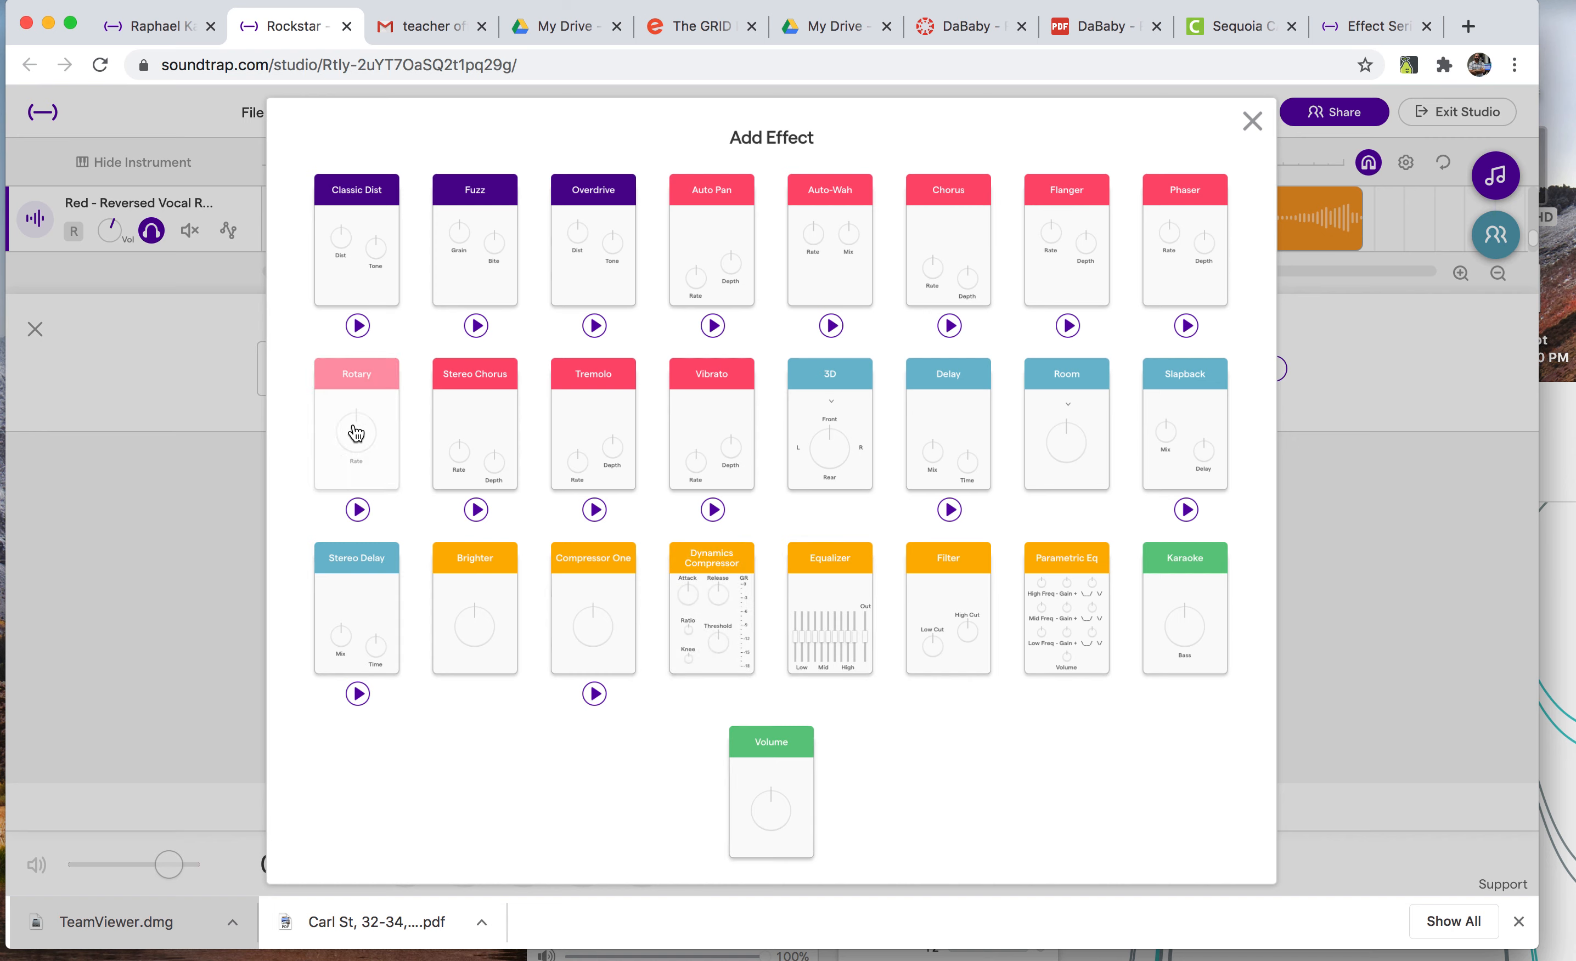
left_click(360, 595)
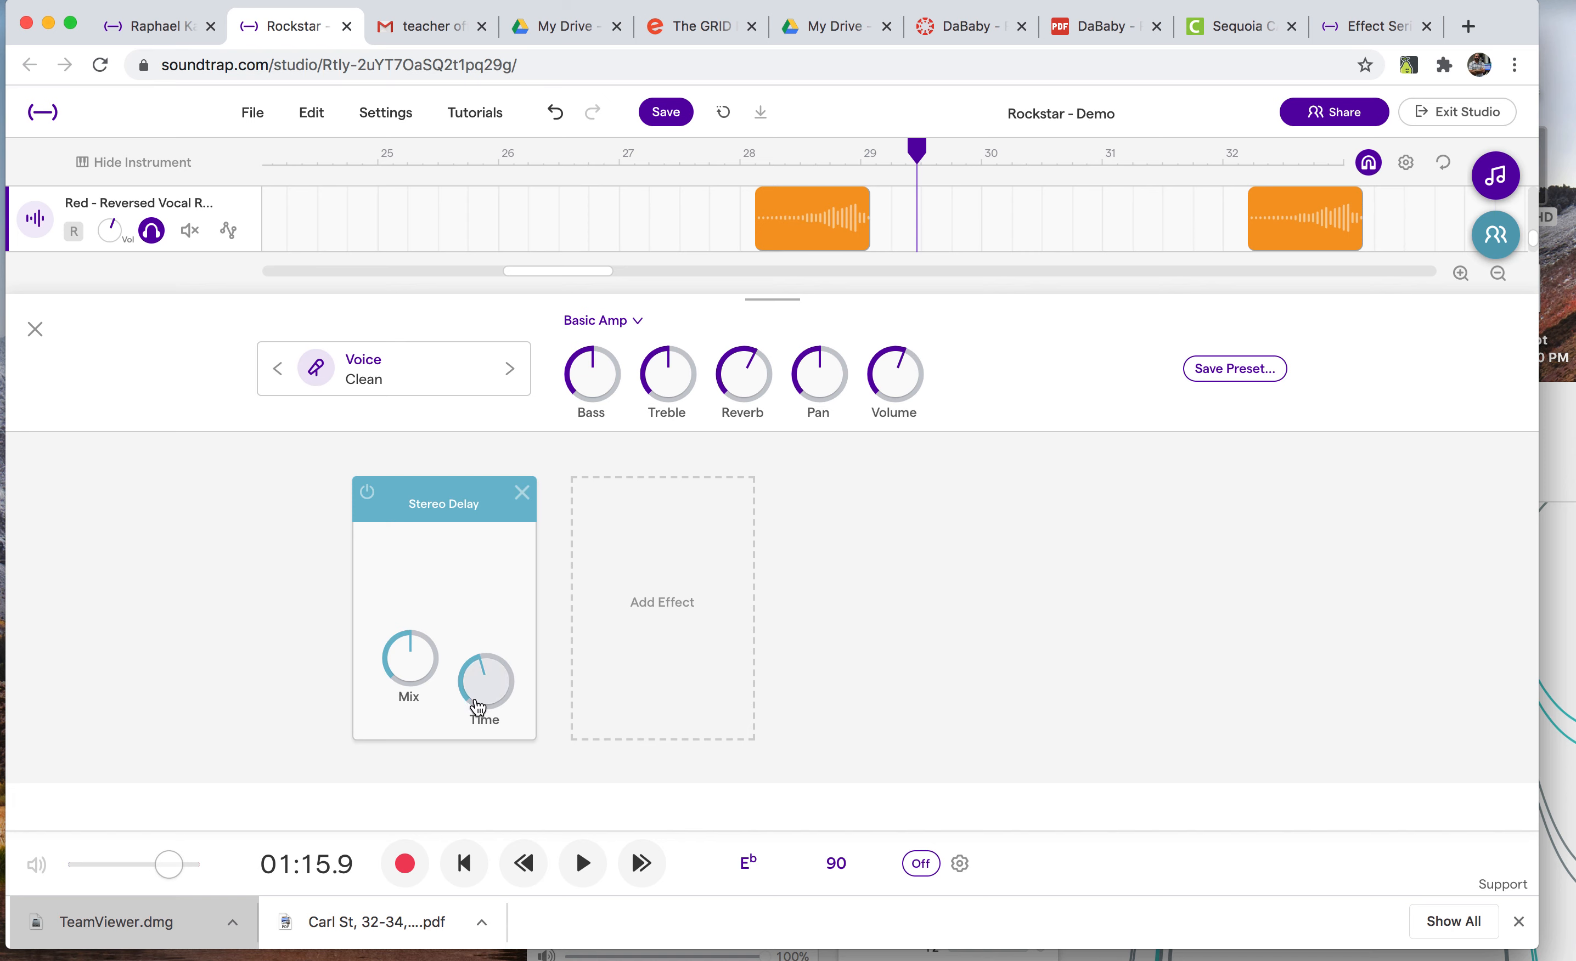
key("space")
key("space")
left_click(741, 159)
key("space")
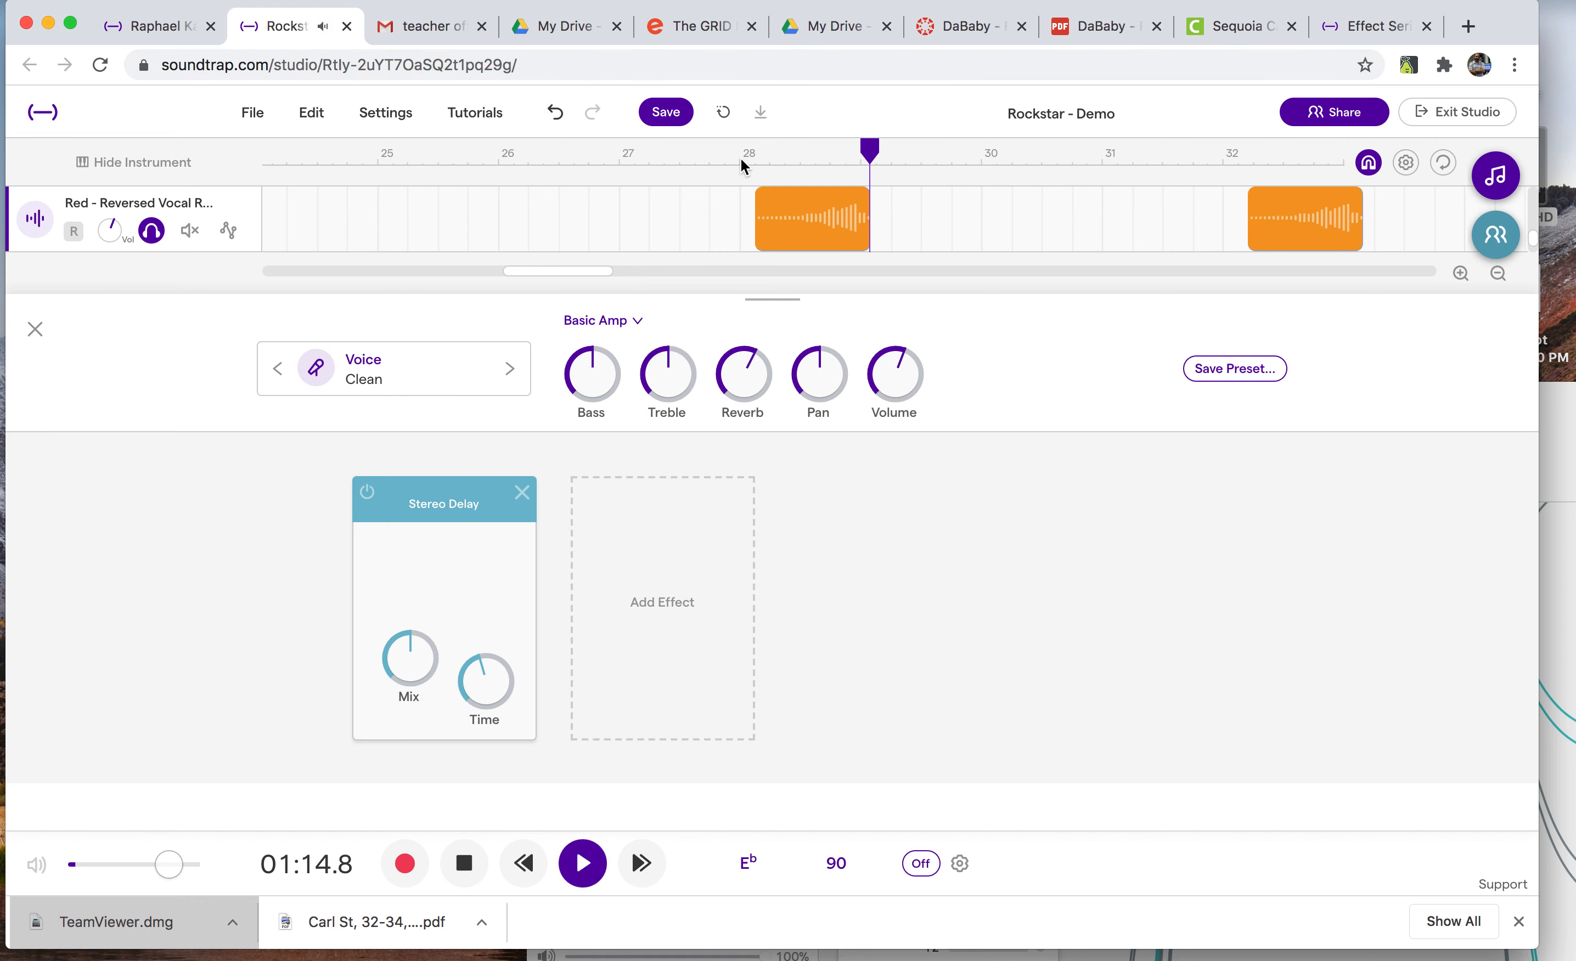
key("space")
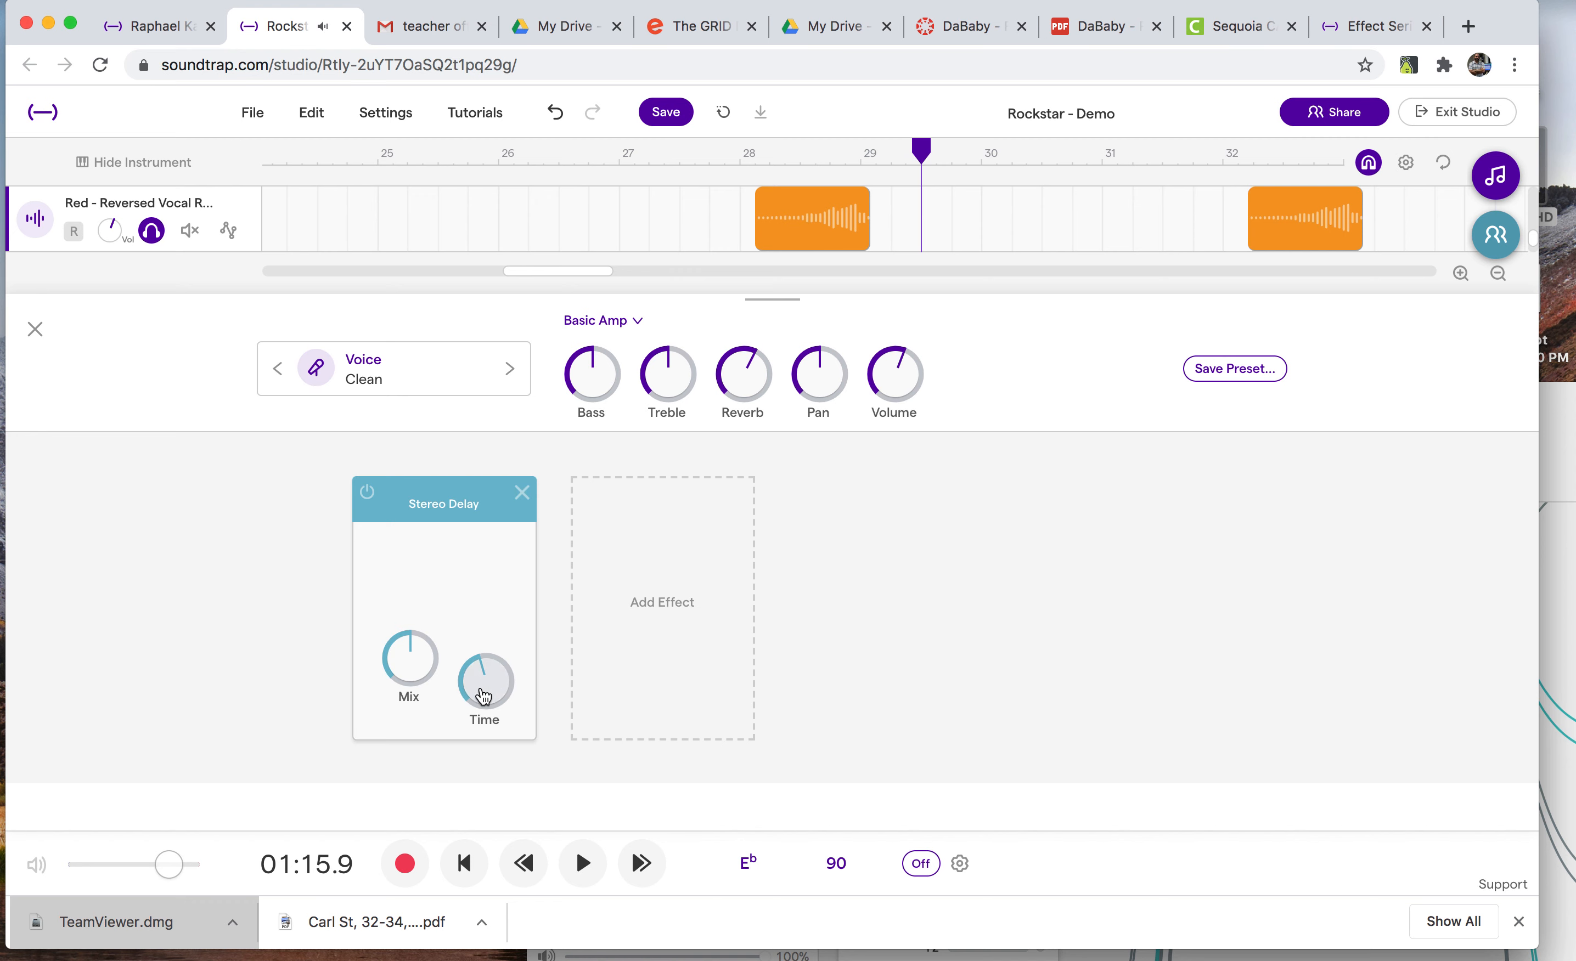
Raise the Stereo Delay's Time slightly above the midpoint and its Mix to about three o'clock, checking each change by playback
left_click_drag(487, 692, 488, 660)
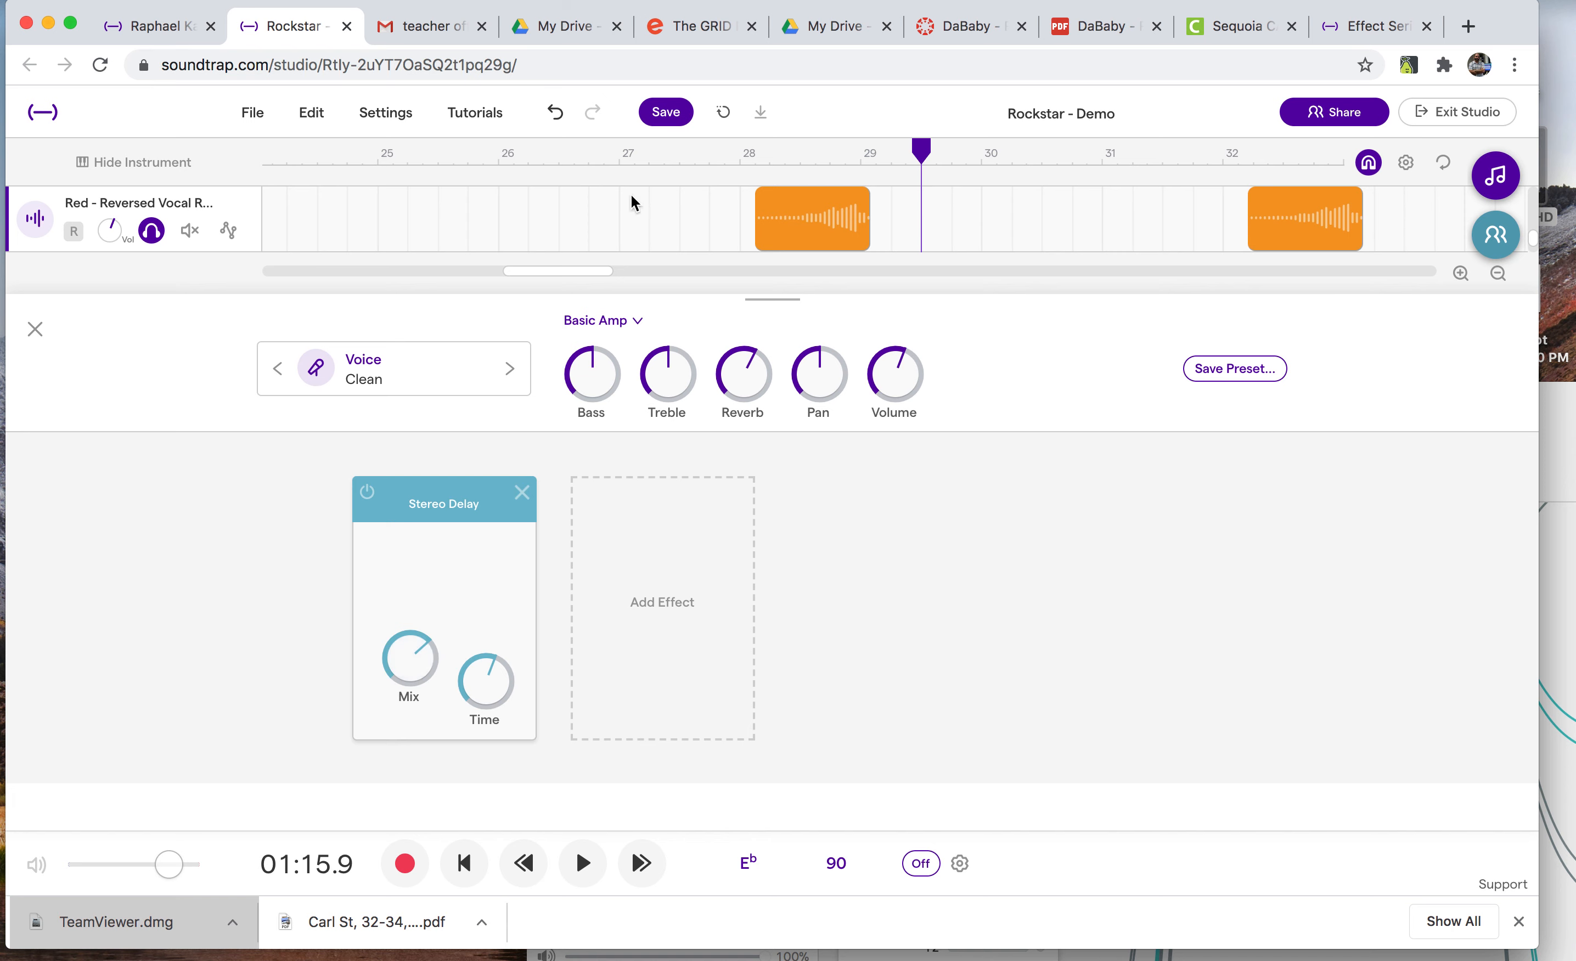
left_click(680, 153)
key("space")
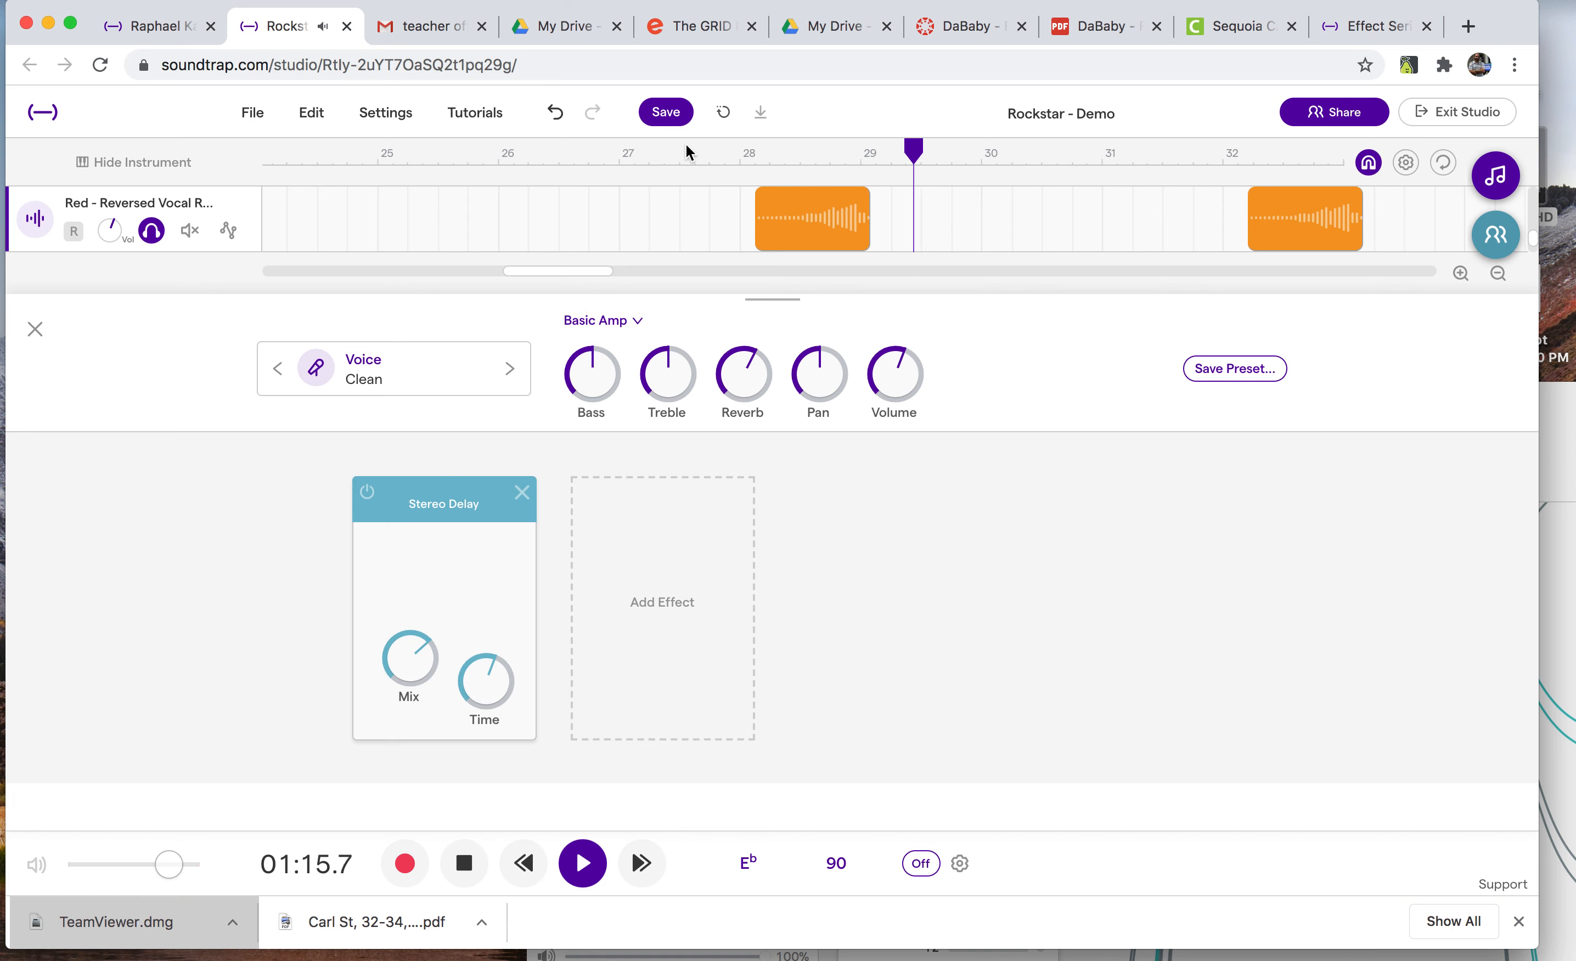
key("space")
left_click_drag(411, 694, 414, 631)
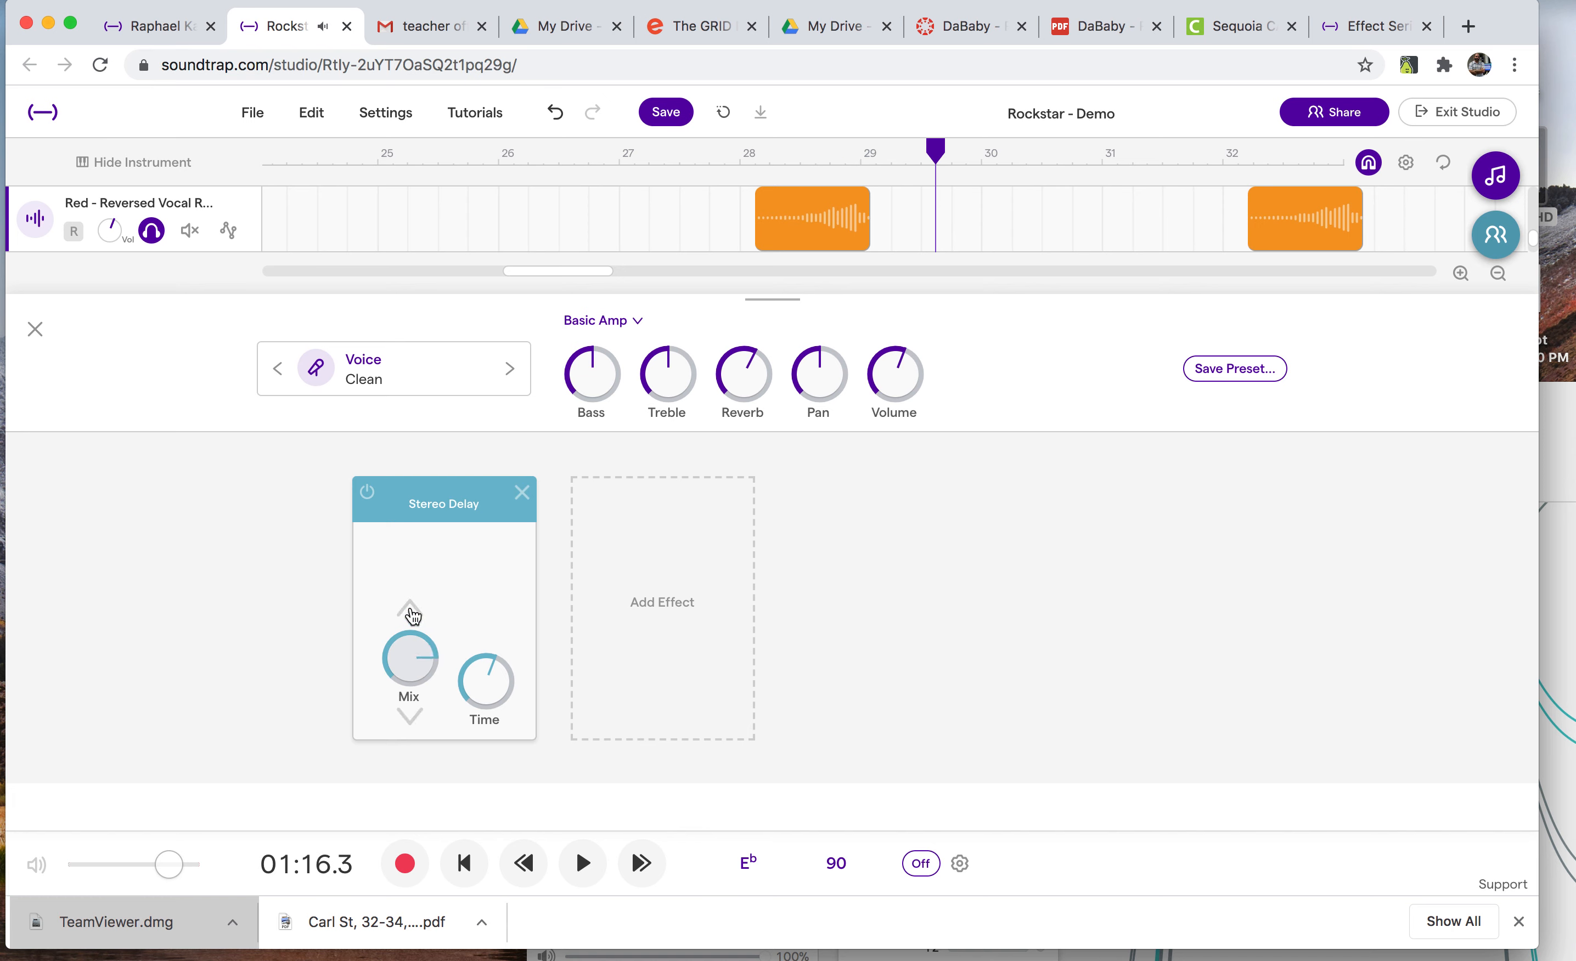
left_click(736, 162)
key("space")
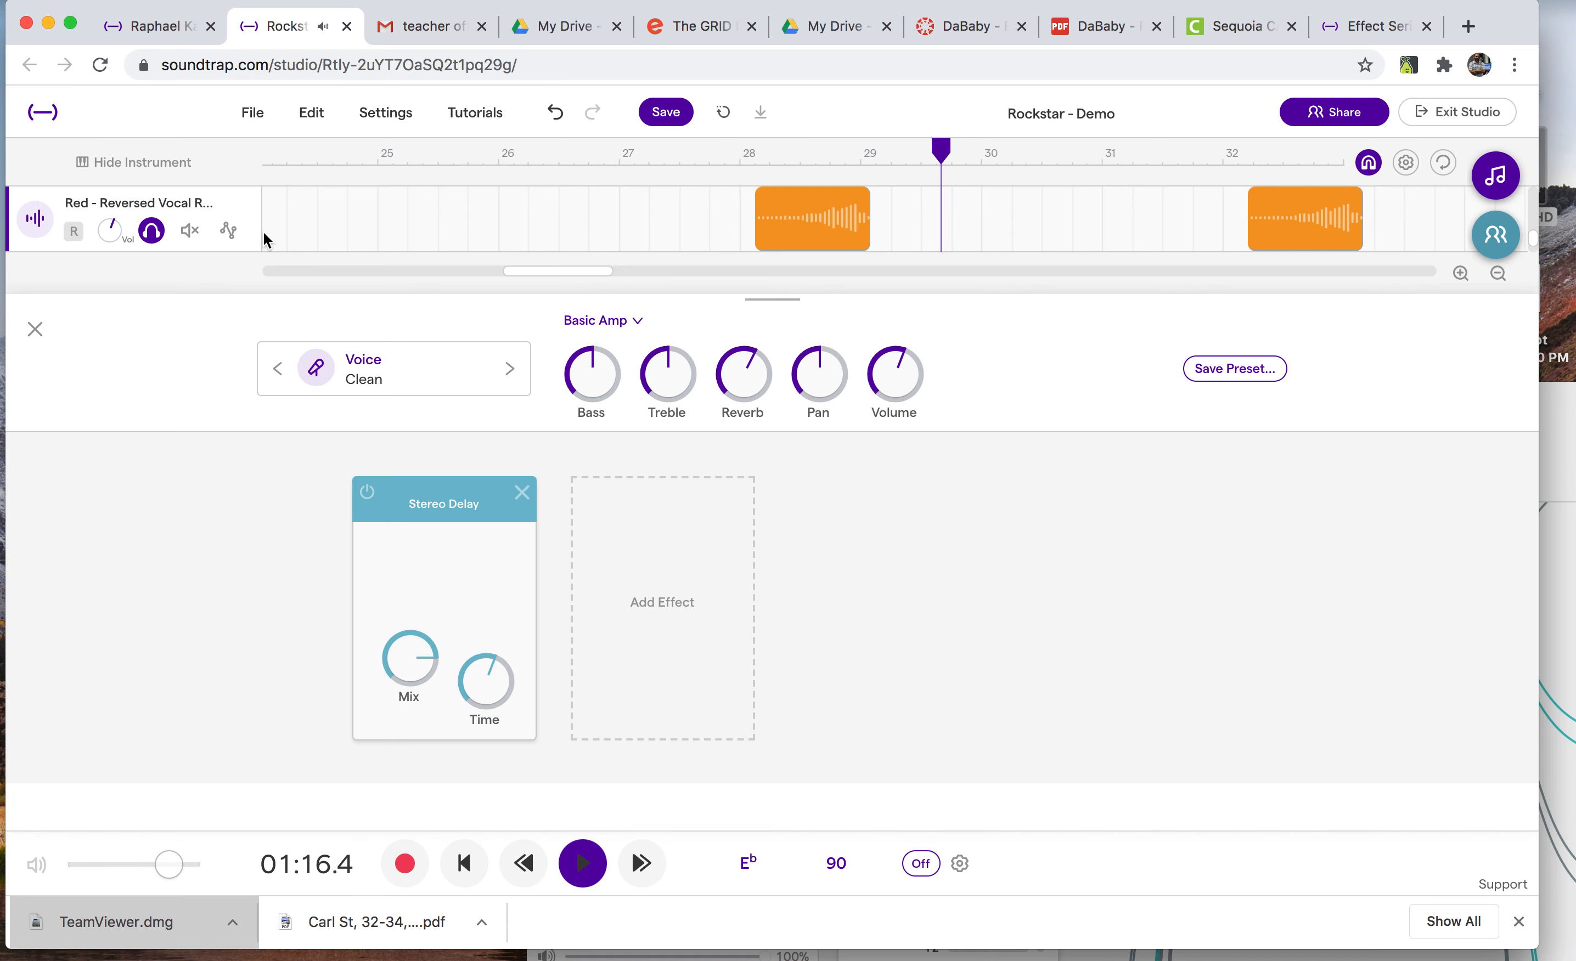
key("space")
Close the Reversed Vocal track's effect settings, turn off its solo and play the full arrangement from bar 27 through bar 33
left_click(34, 331)
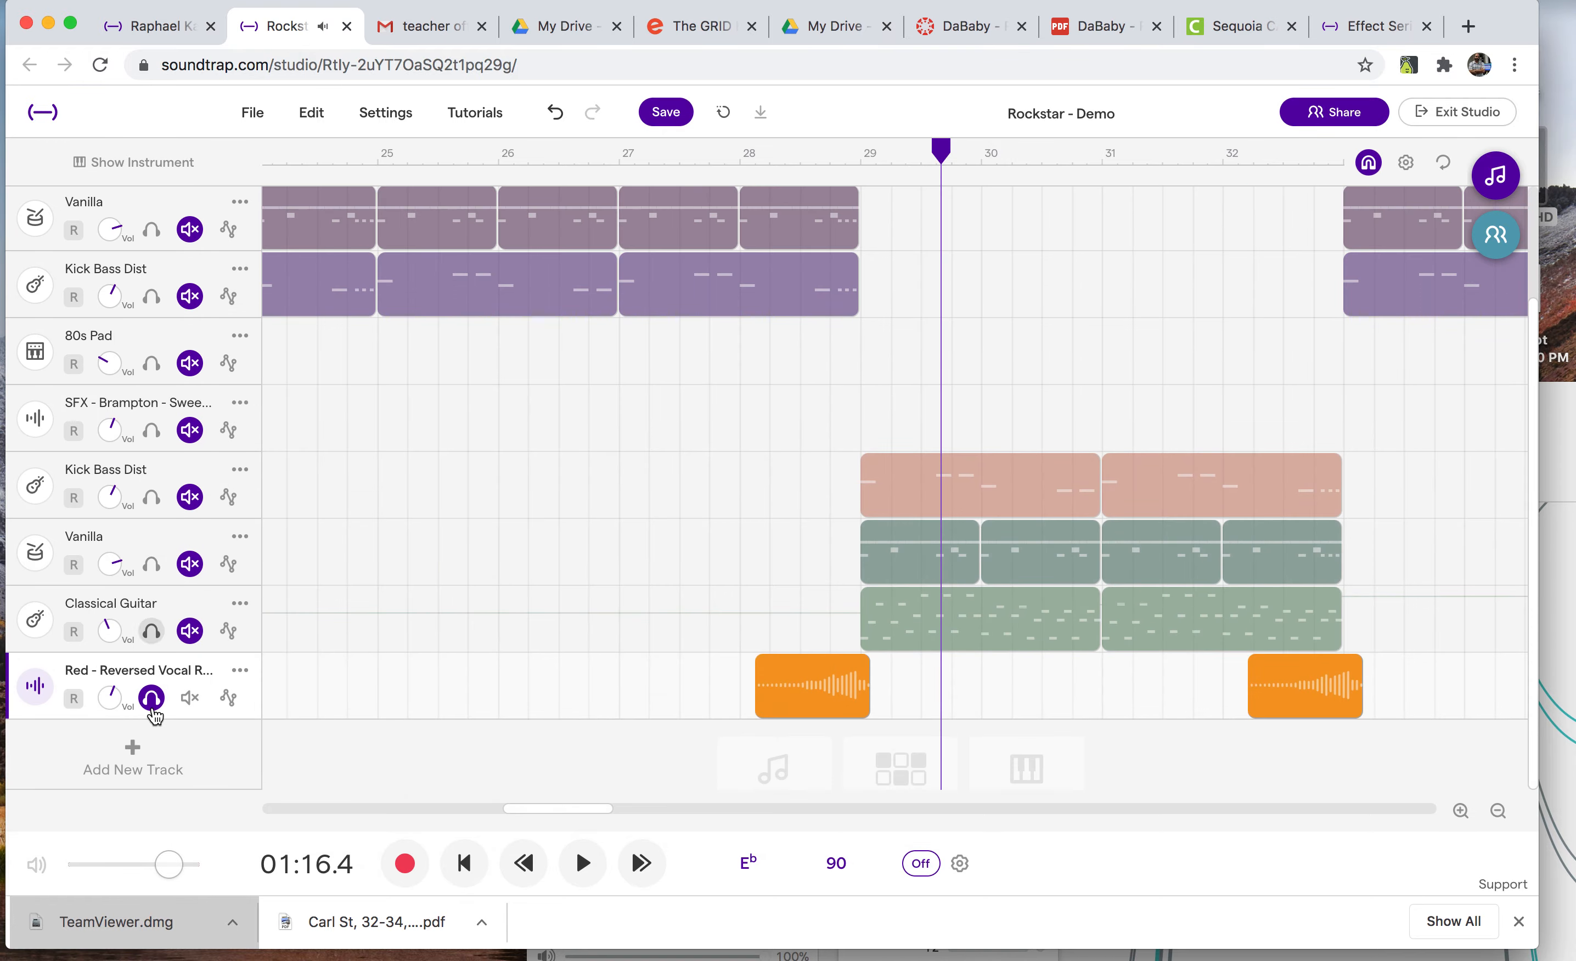
left_click(637, 156)
key("space")
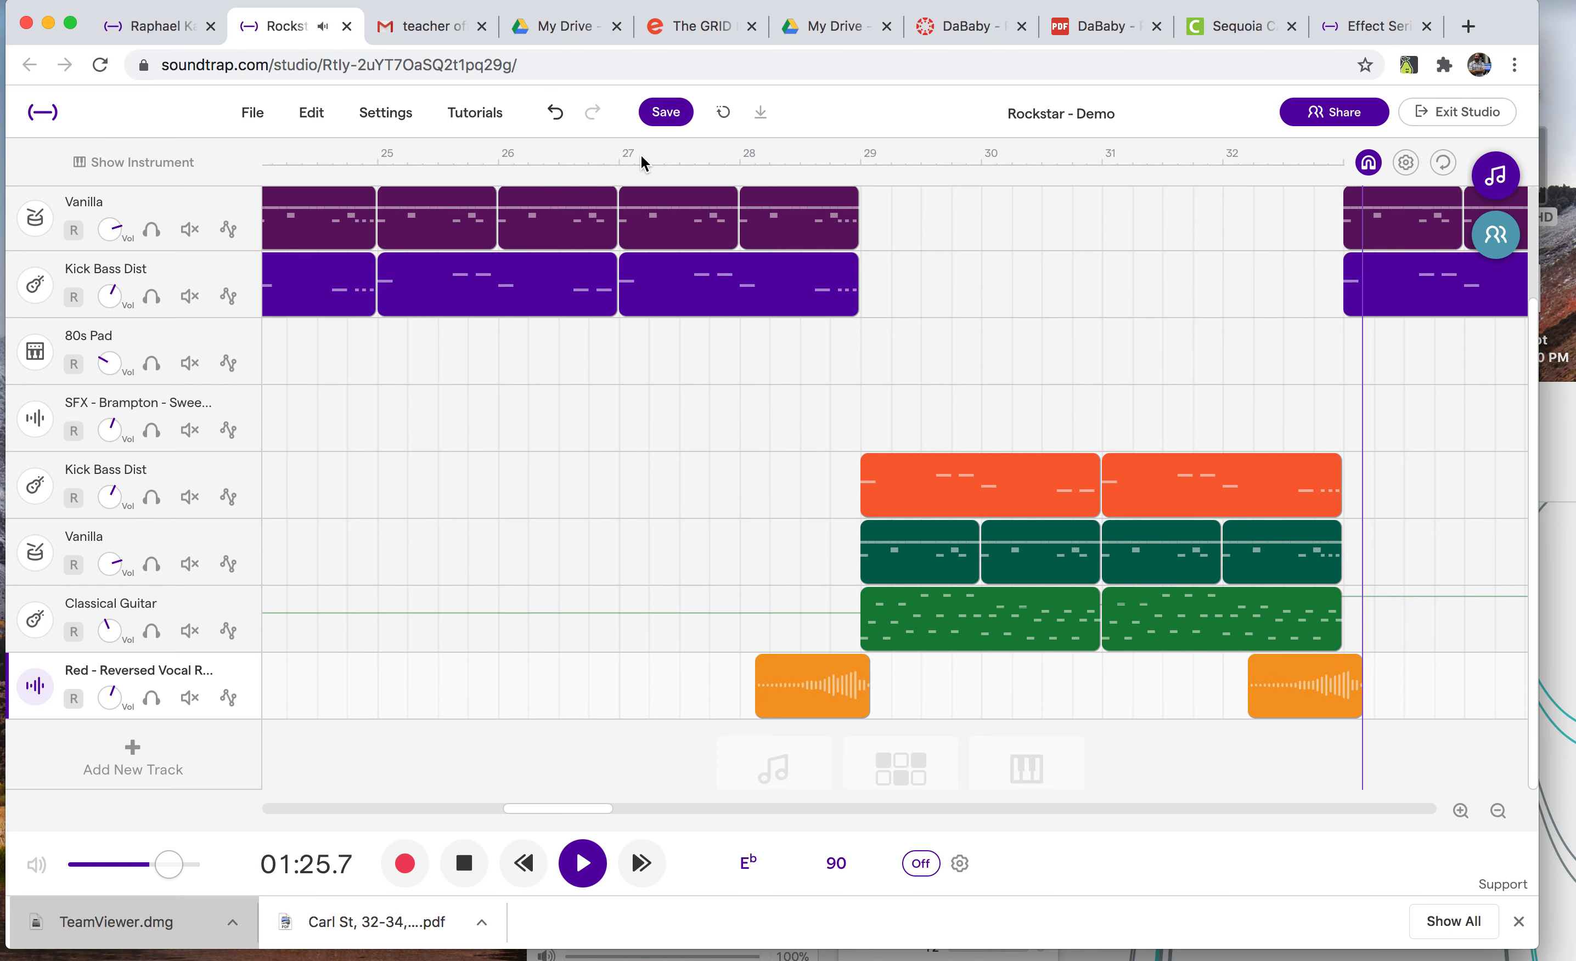
key("space")
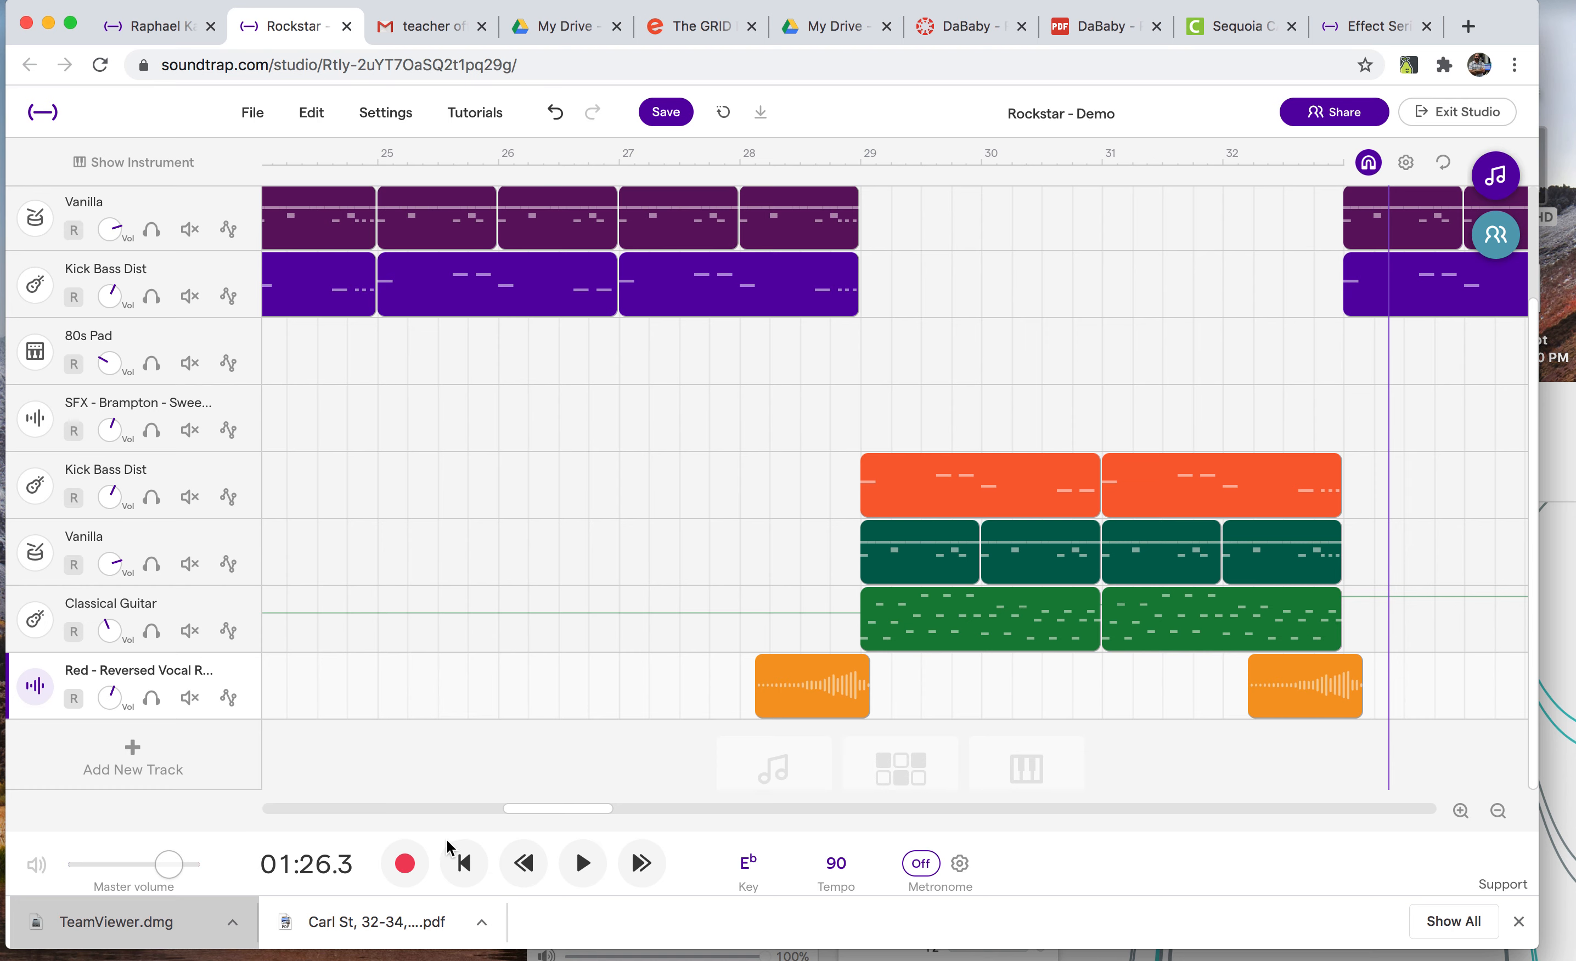
Stop the screen recording and name the file "Soundtrap - Automation & Effects" for saving on the Desktop
key("super+shift+2")
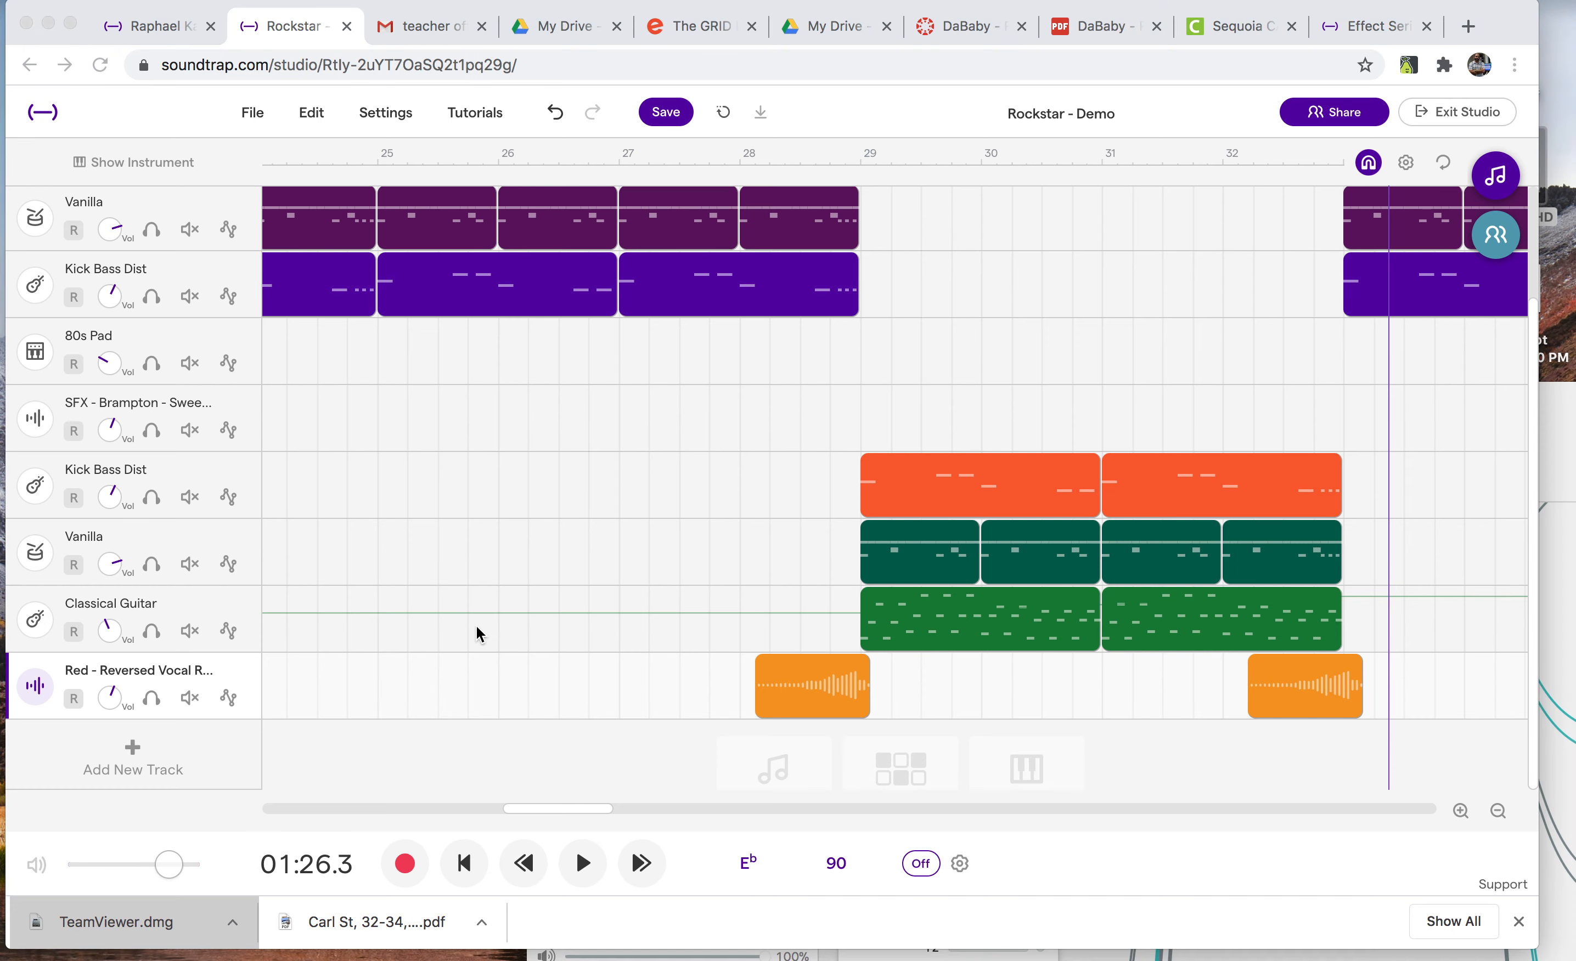
key("super+q")
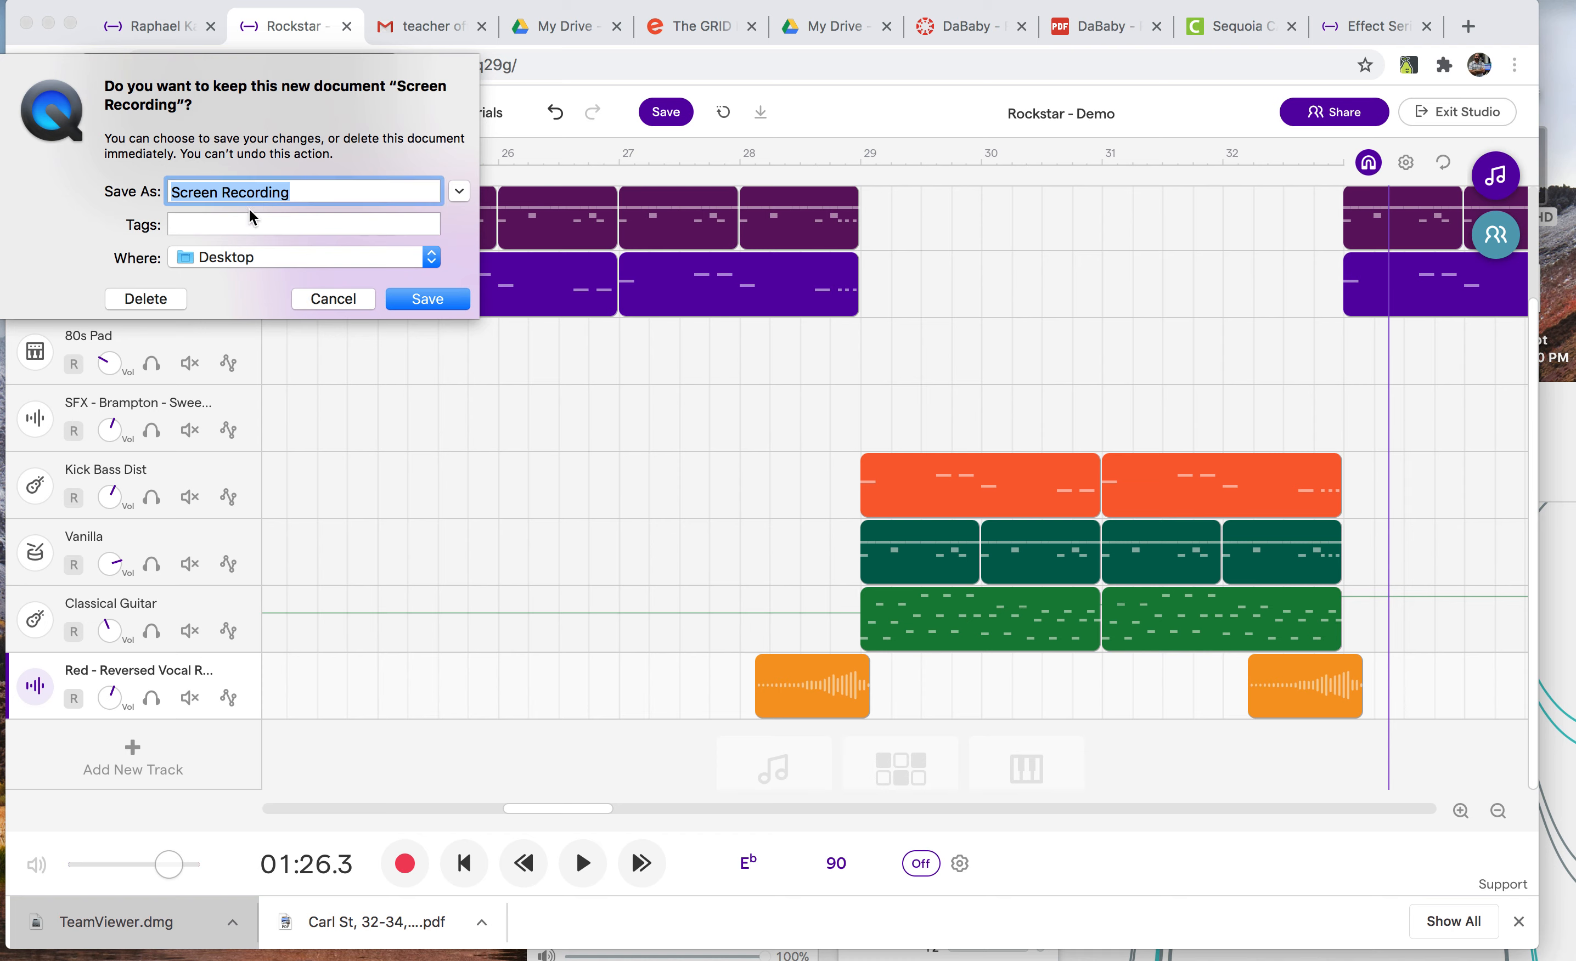
type("Soundtrap - Automation & Effects")
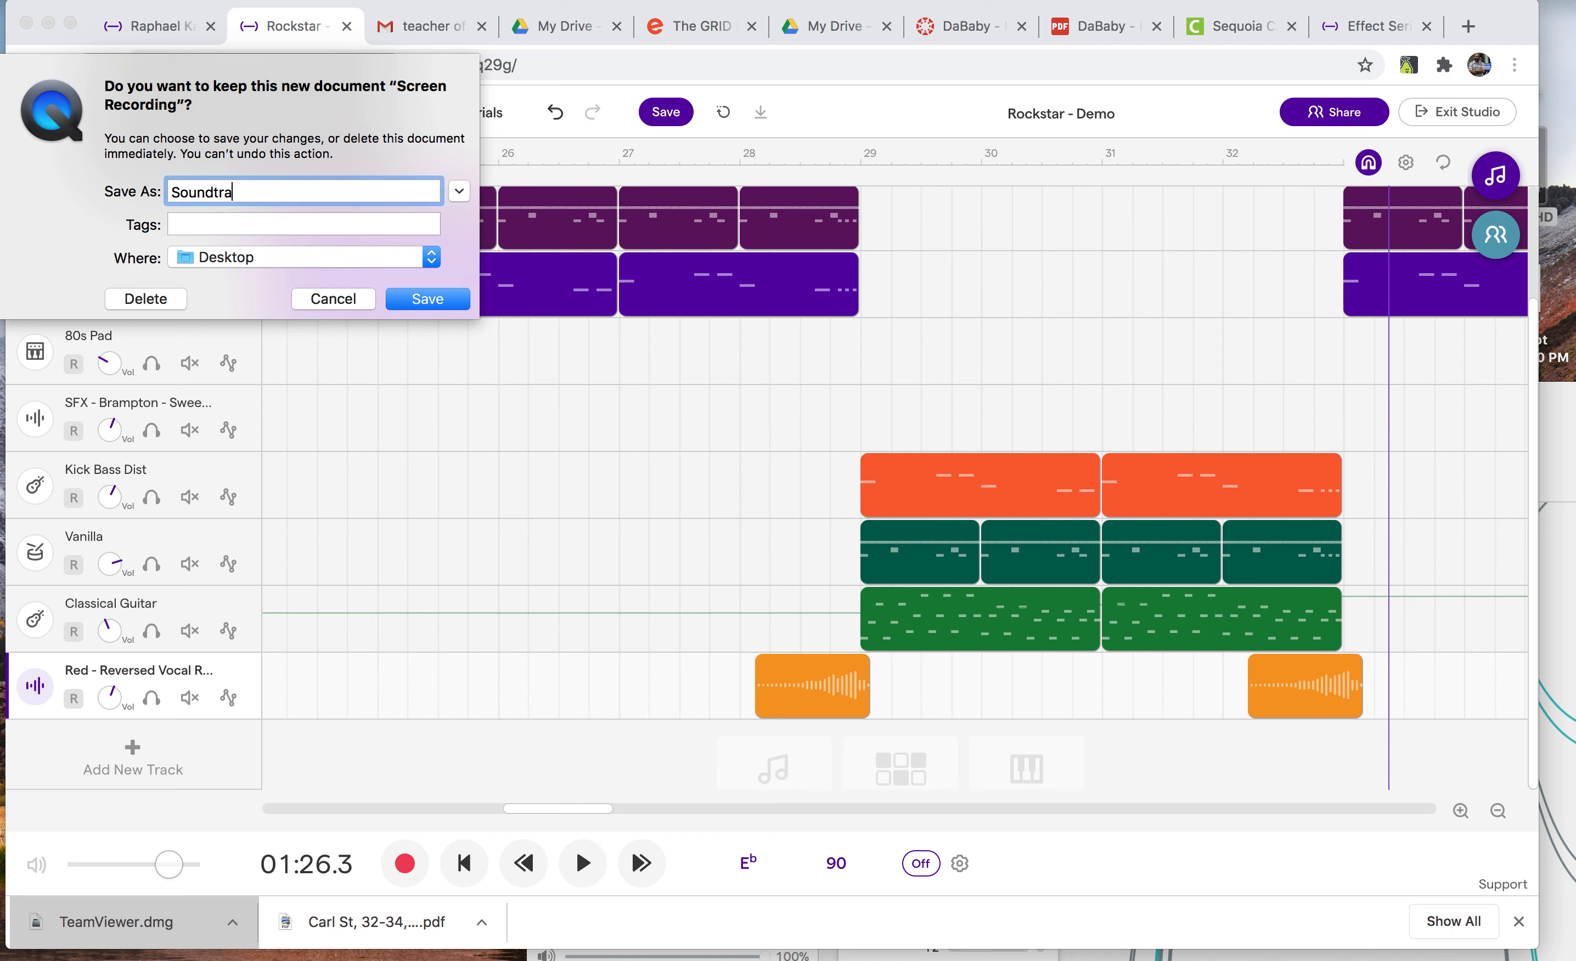